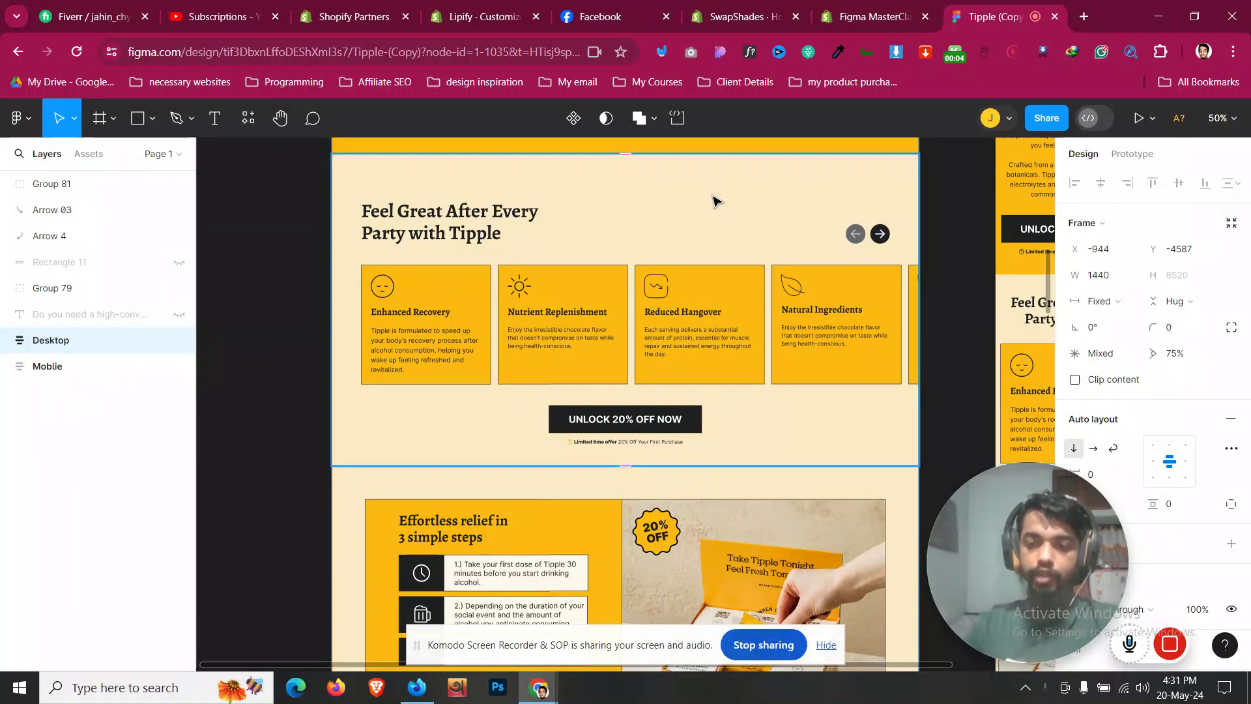
Step: Set the auto layout item spacing of the "UNLOCK 20% OFF NOW" button in the Goodbye Hangovers section to 17
scroll(722, 202, "up", 4)
scroll(739, 240, "up", 5)
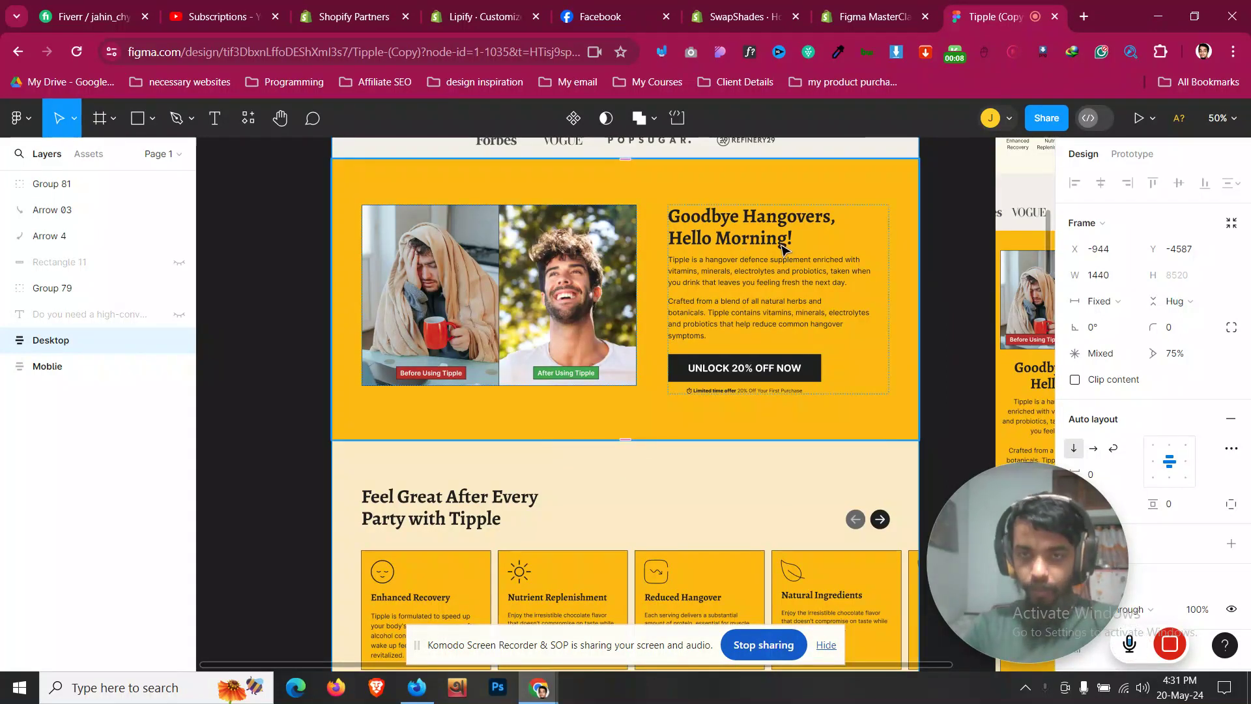
left_click(690, 372)
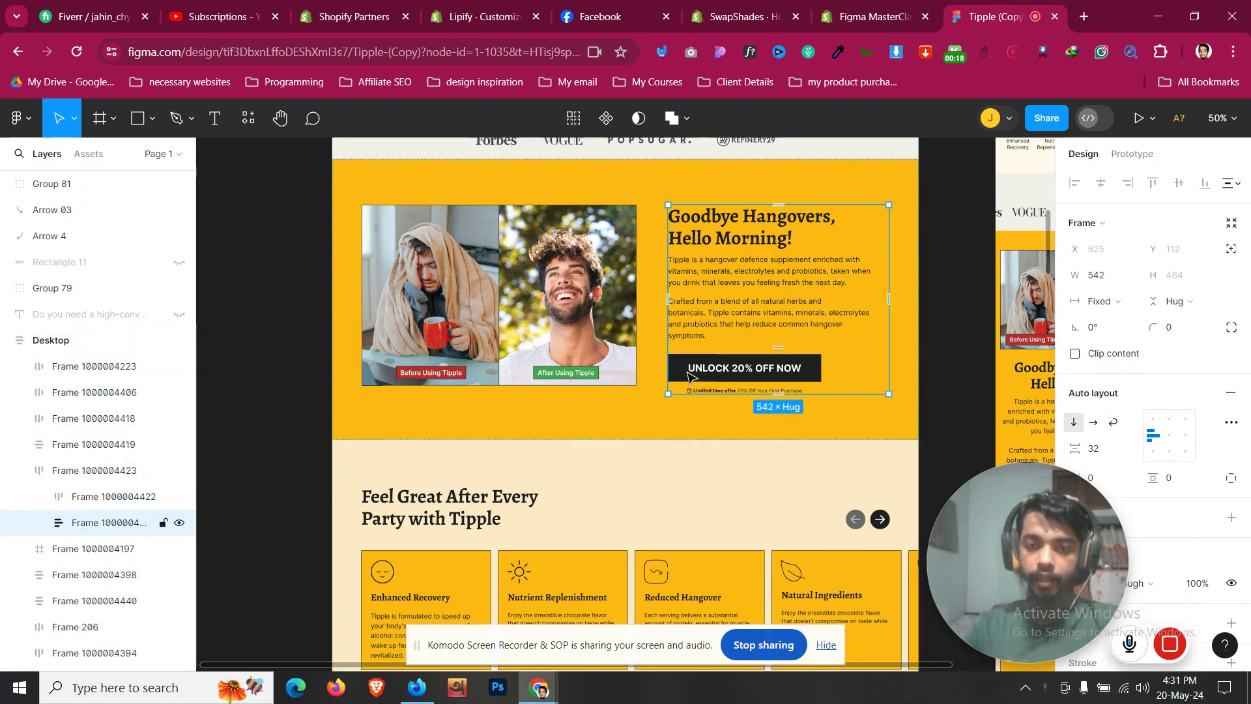
left_click(684, 374)
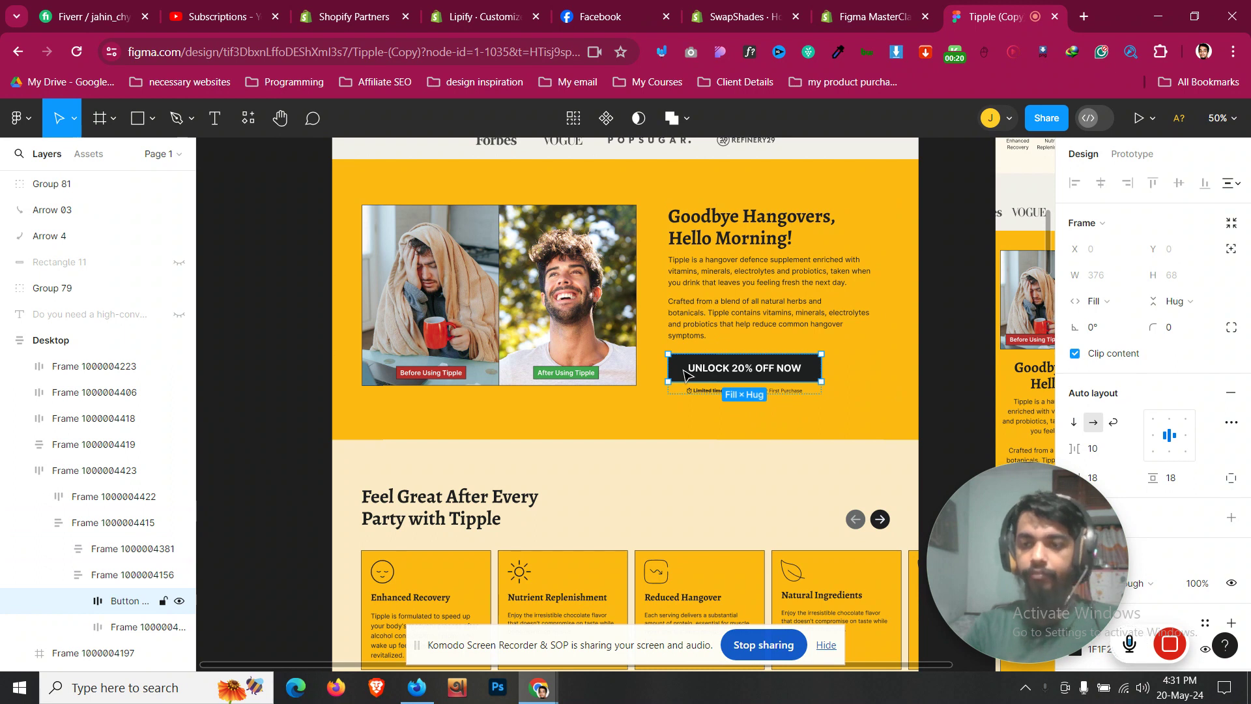
left_click_drag(1018, 508, 893, 515)
scroll(1107, 449, "down", 2)
left_click(1117, 371)
left_click(1131, 371)
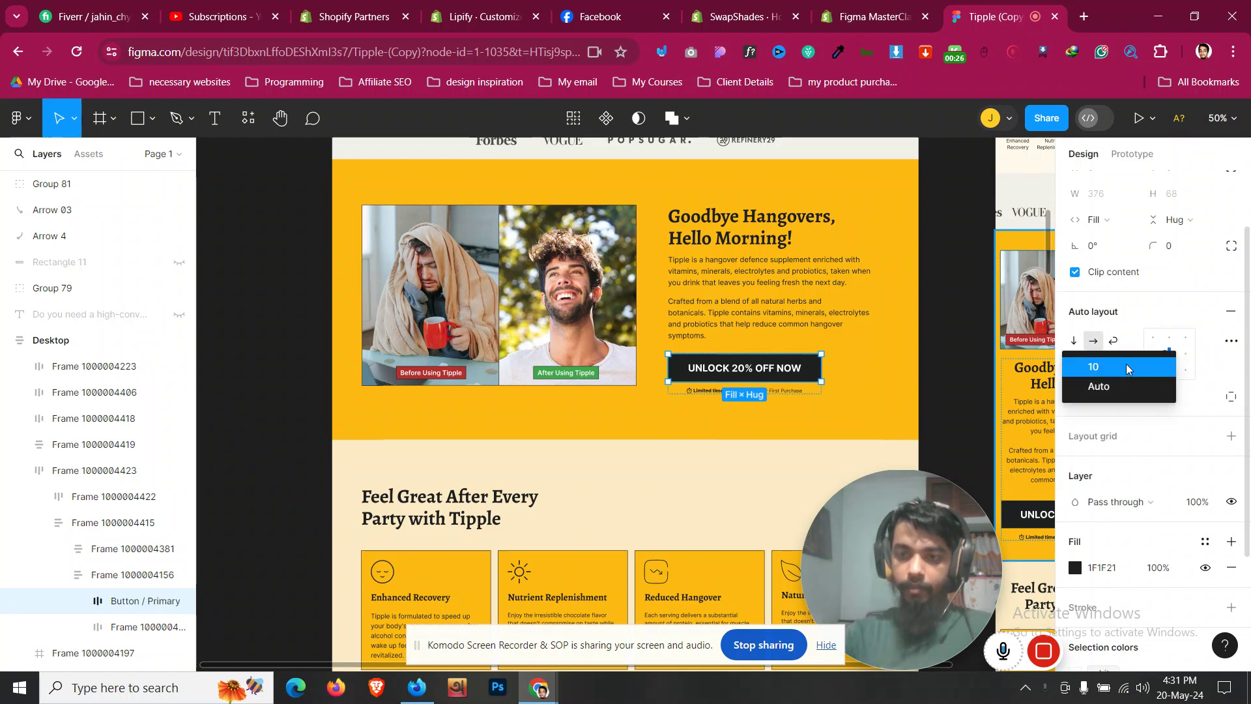
left_click(1112, 366)
key("Up")
key("Up")
key("Up")
key("Up")
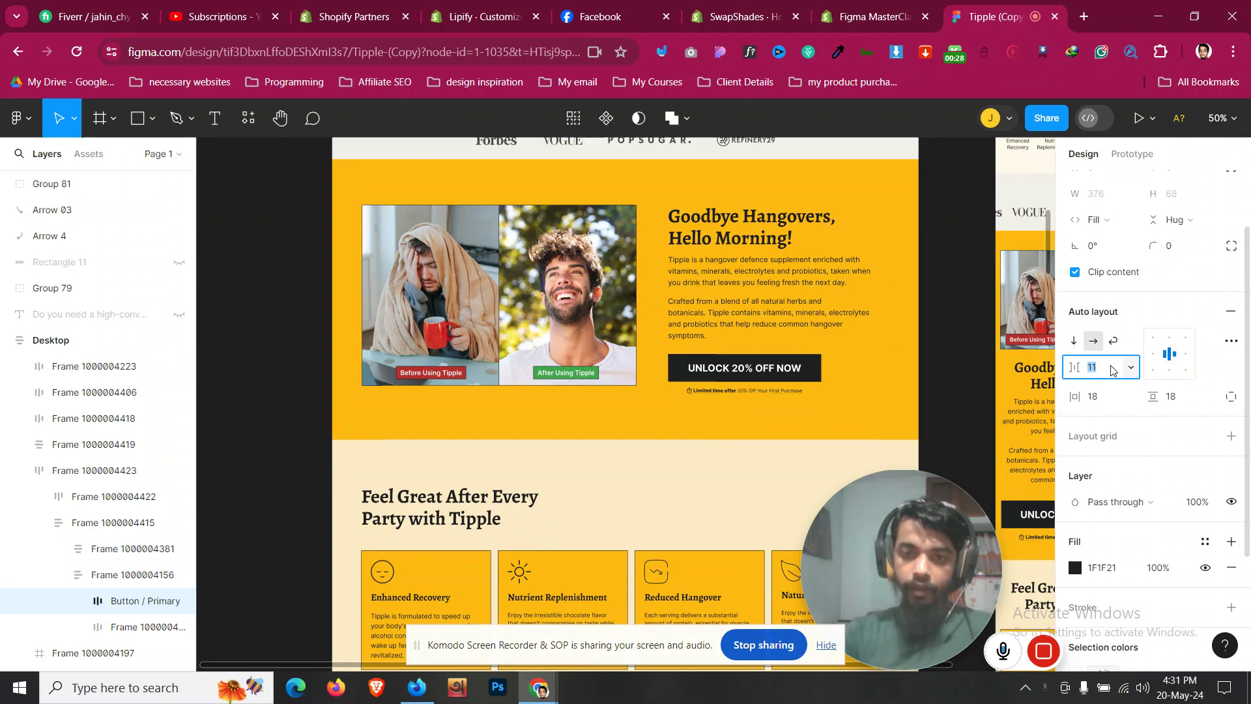
key("Return")
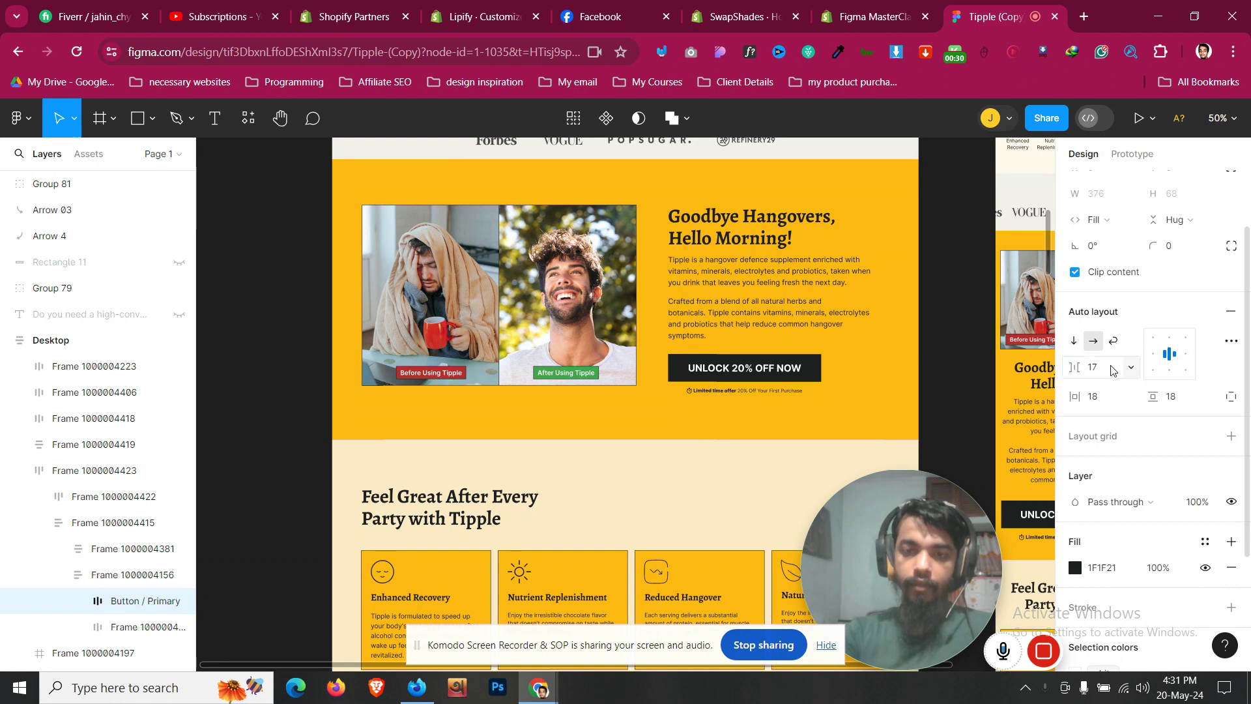
Step: Set the "UNLOCK 20% OFF NOW" button's horizontal padding to 28 and reselect the button frame
left_click(1103, 397)
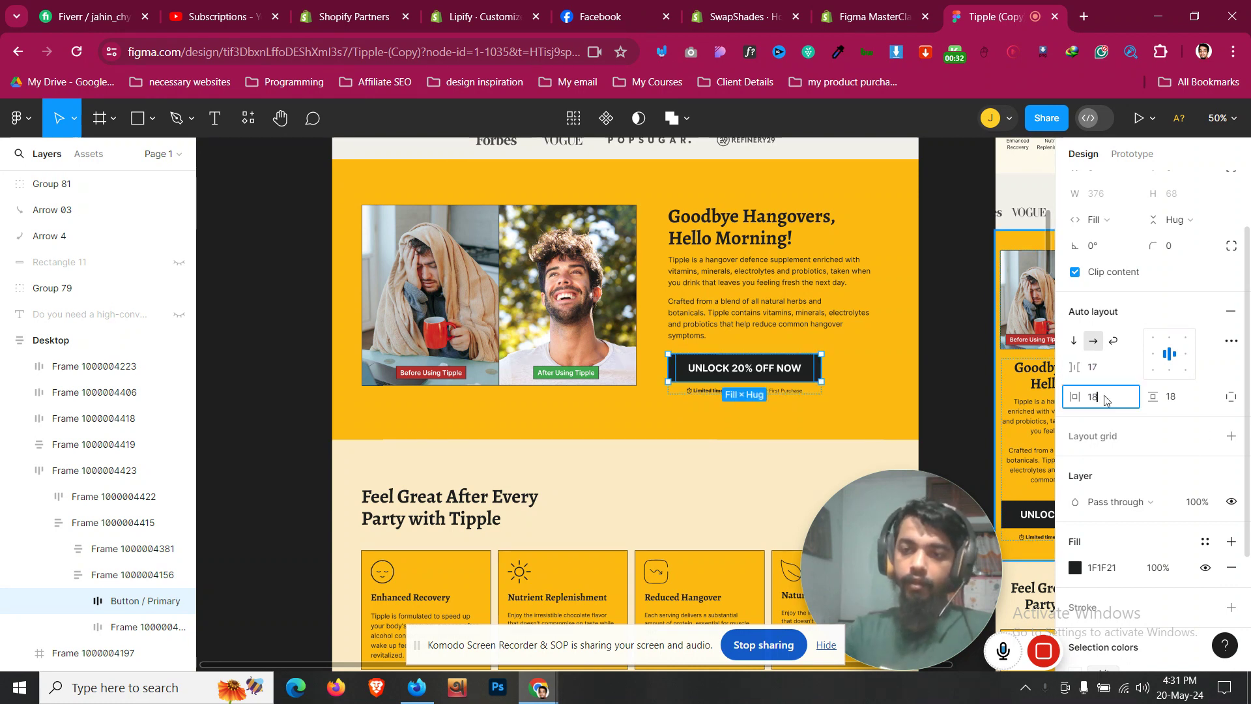
key("Up")
key("Up")
key("Return")
key("Return")
key("Return")
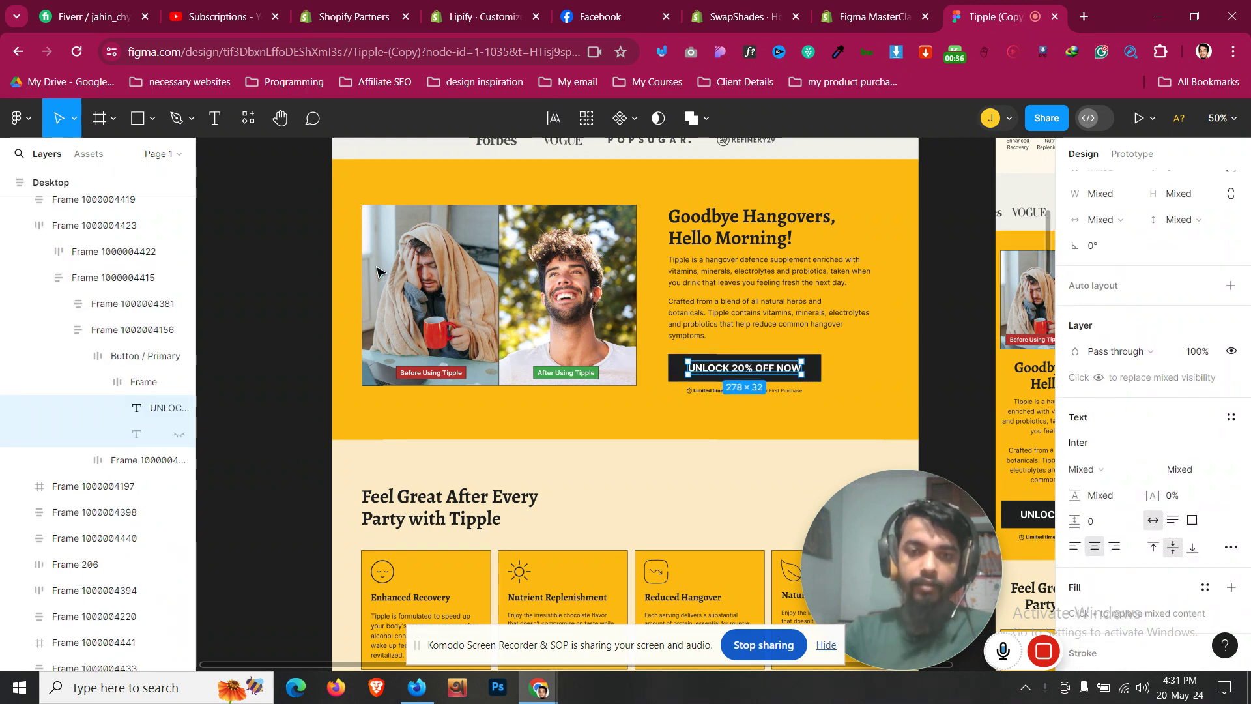
left_click(128, 358)
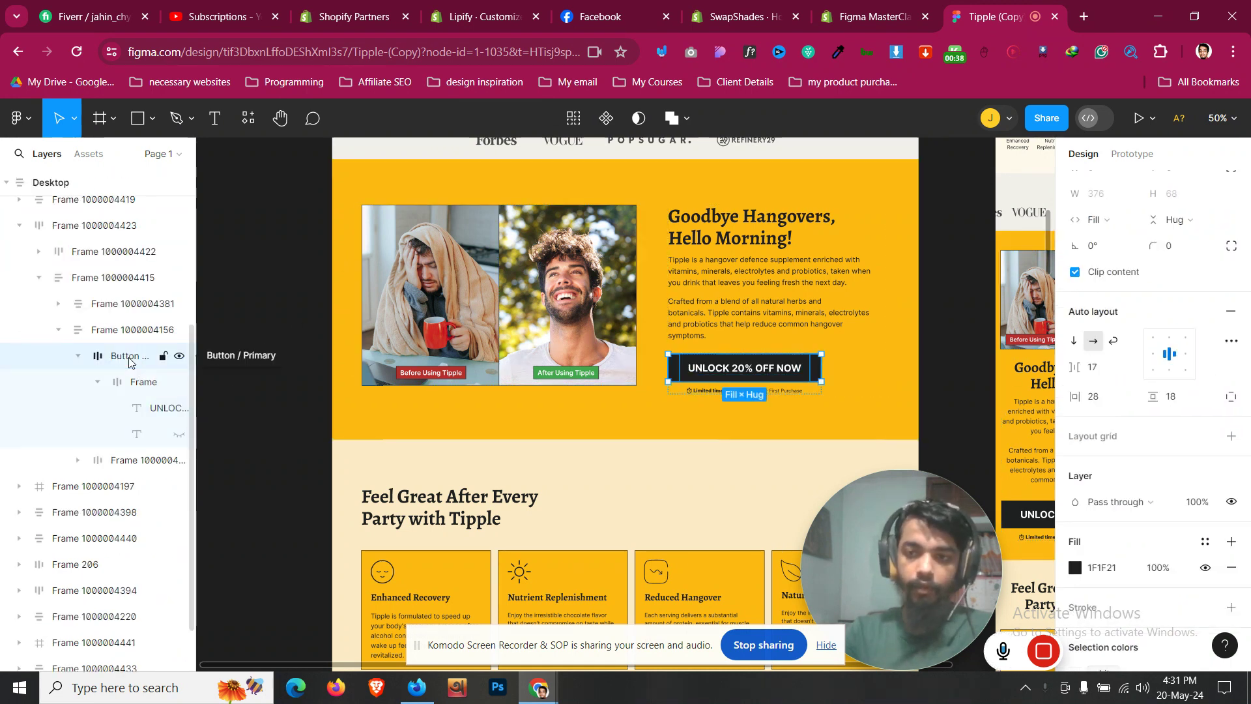
Step: Set the vertical spacing between the button and the limited time offer line to 16 in their parent frame
left_click(129, 332)
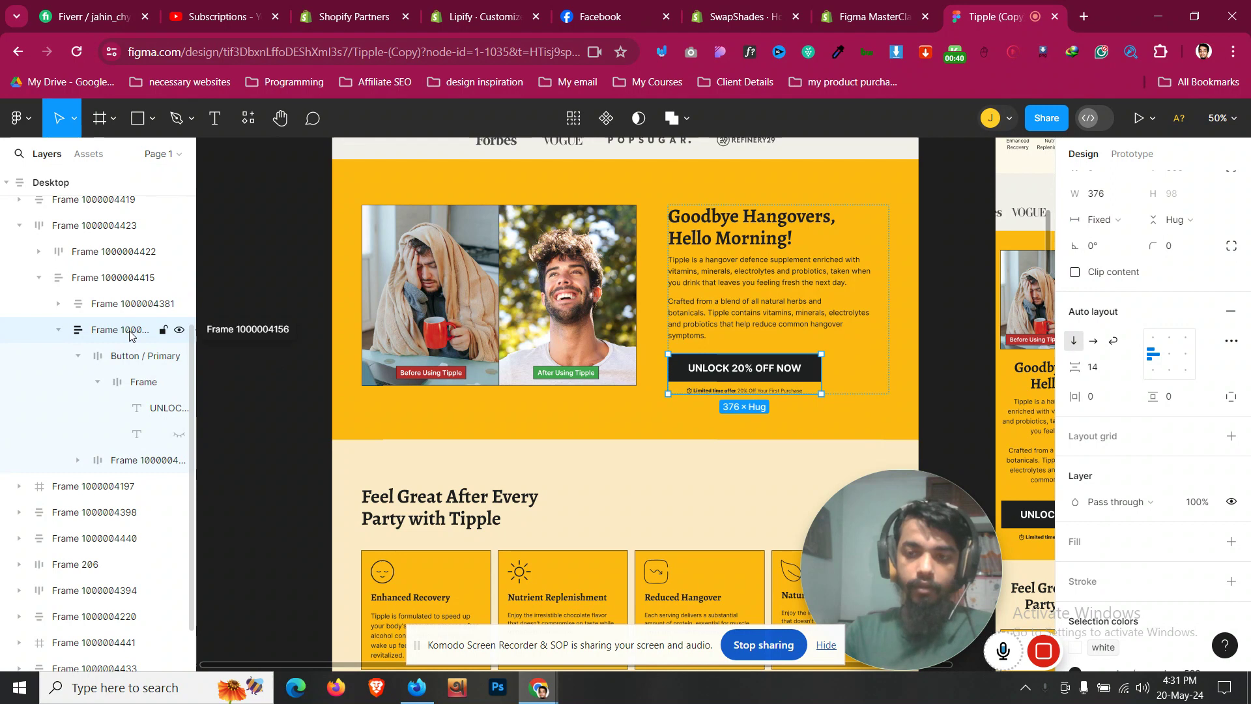
left_click(1105, 371)
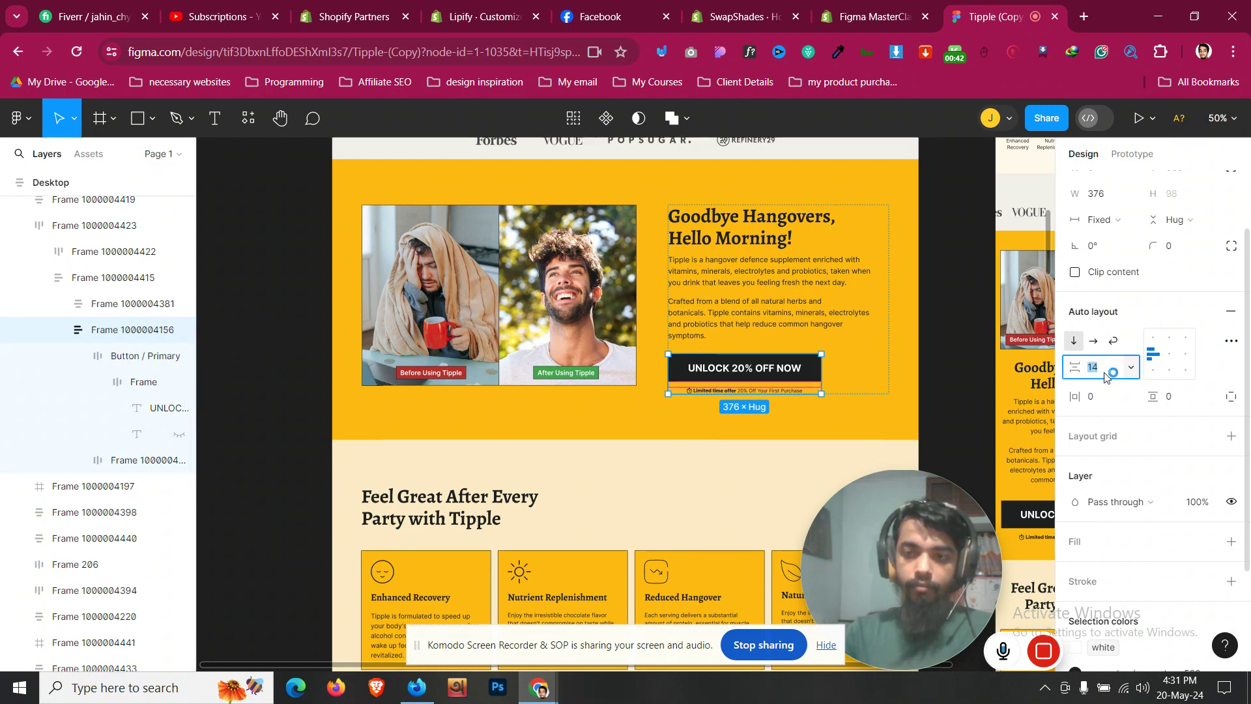
key("Up")
key("Up")
key("Up")
key("Up")
key("Up")
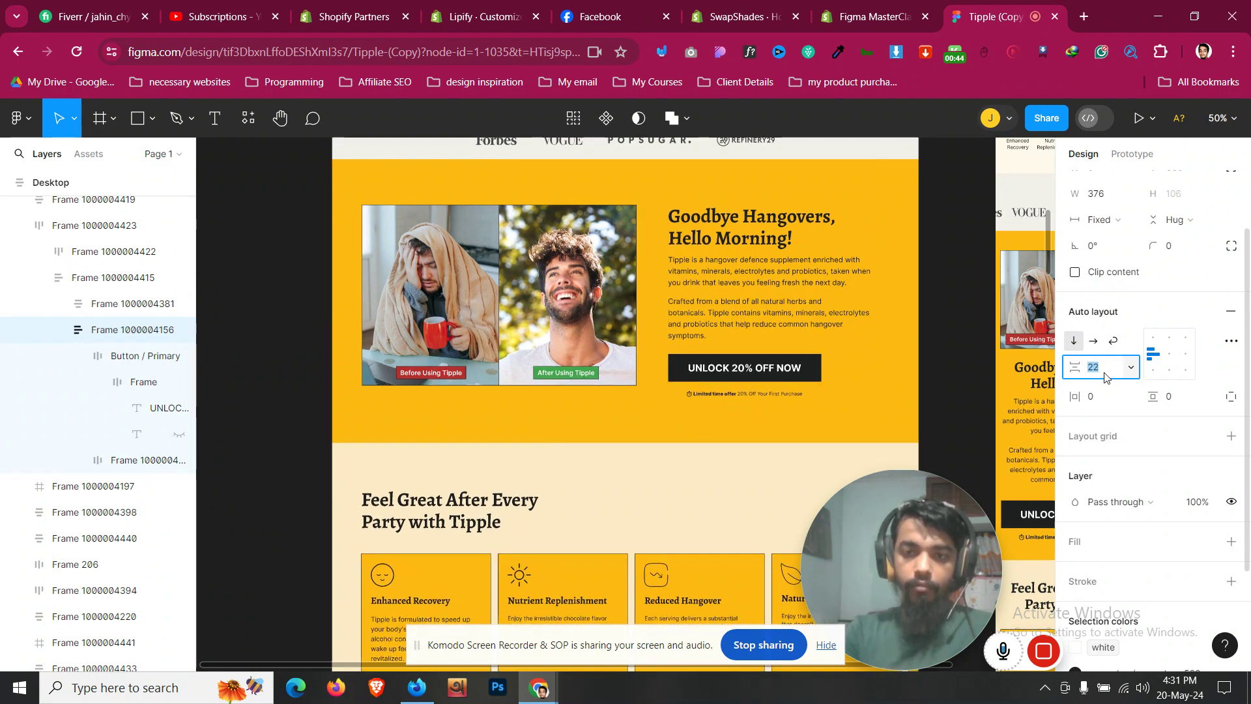
key("Down")
key("Down")
key("Down")
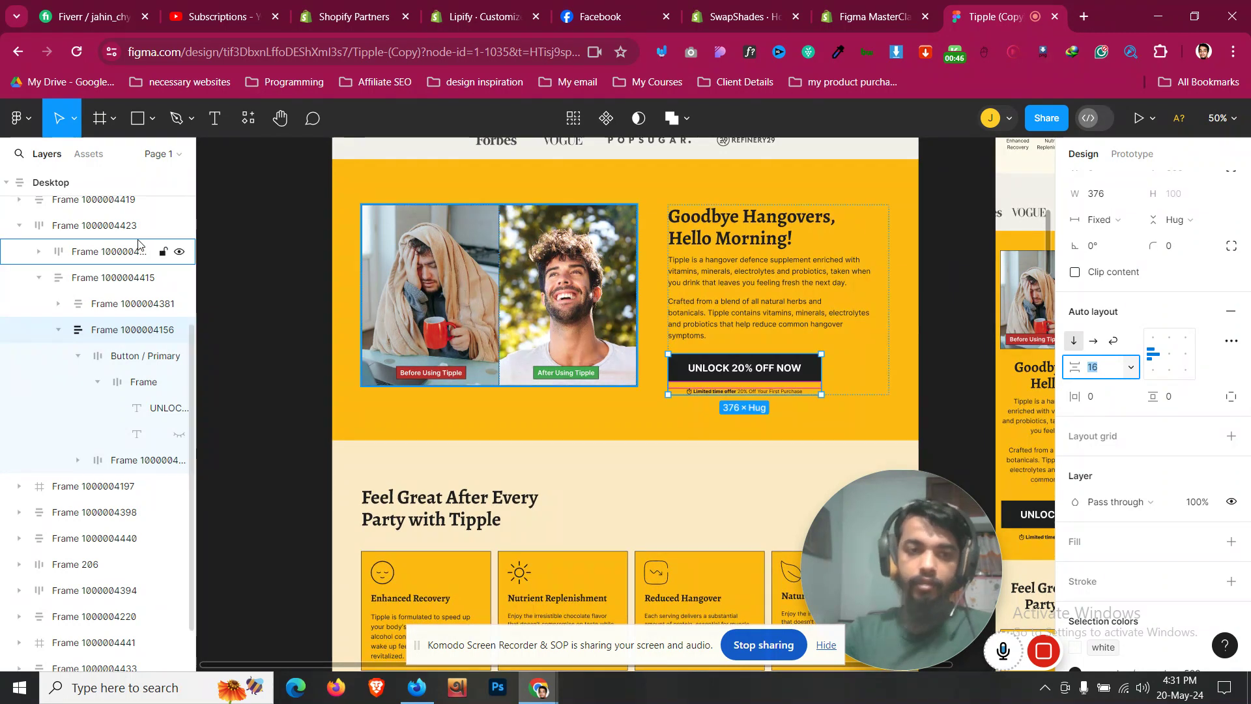
key("Return")
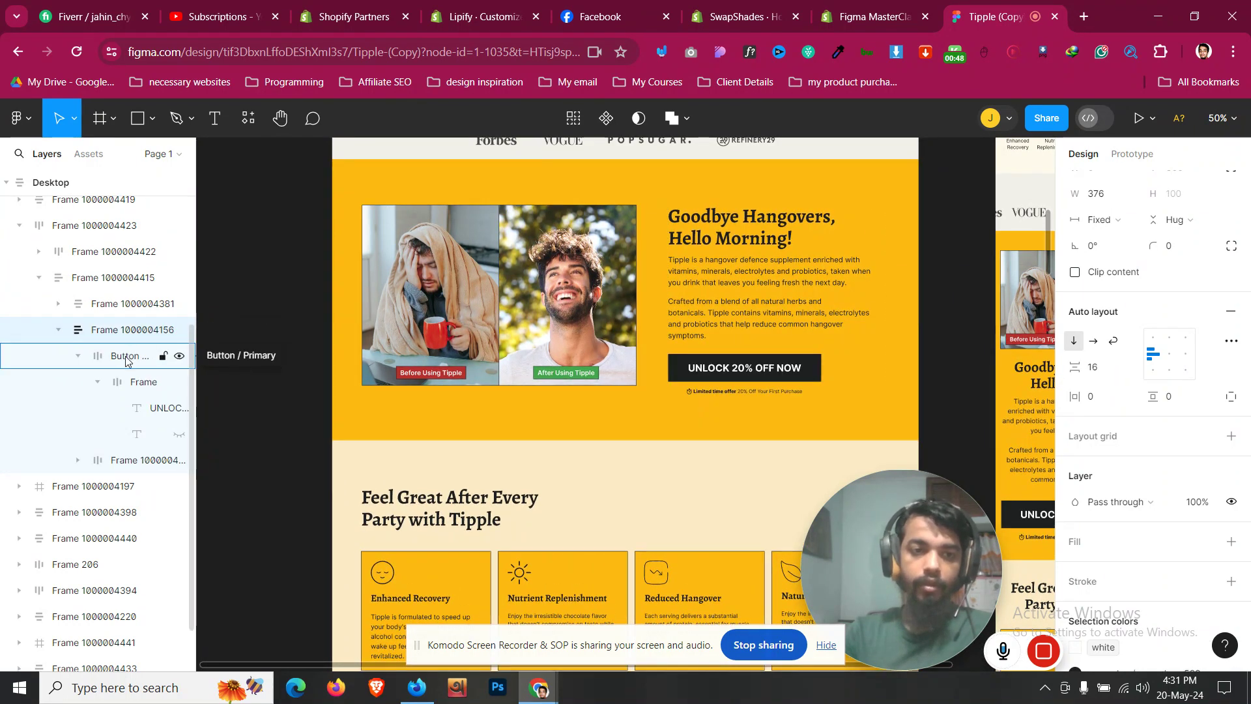
Step: Review the sizing, clipping and auto layout settings of the button and its parent frame
left_click(127, 363)
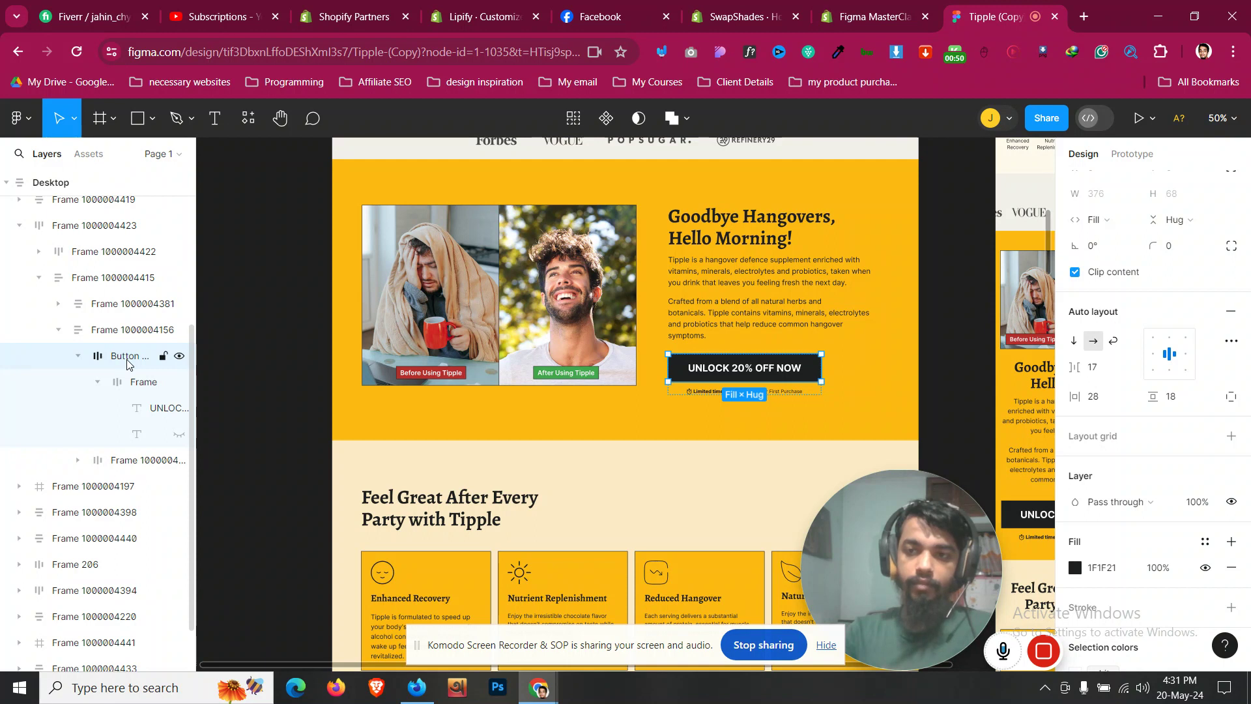
scroll(1159, 363, "up", 2)
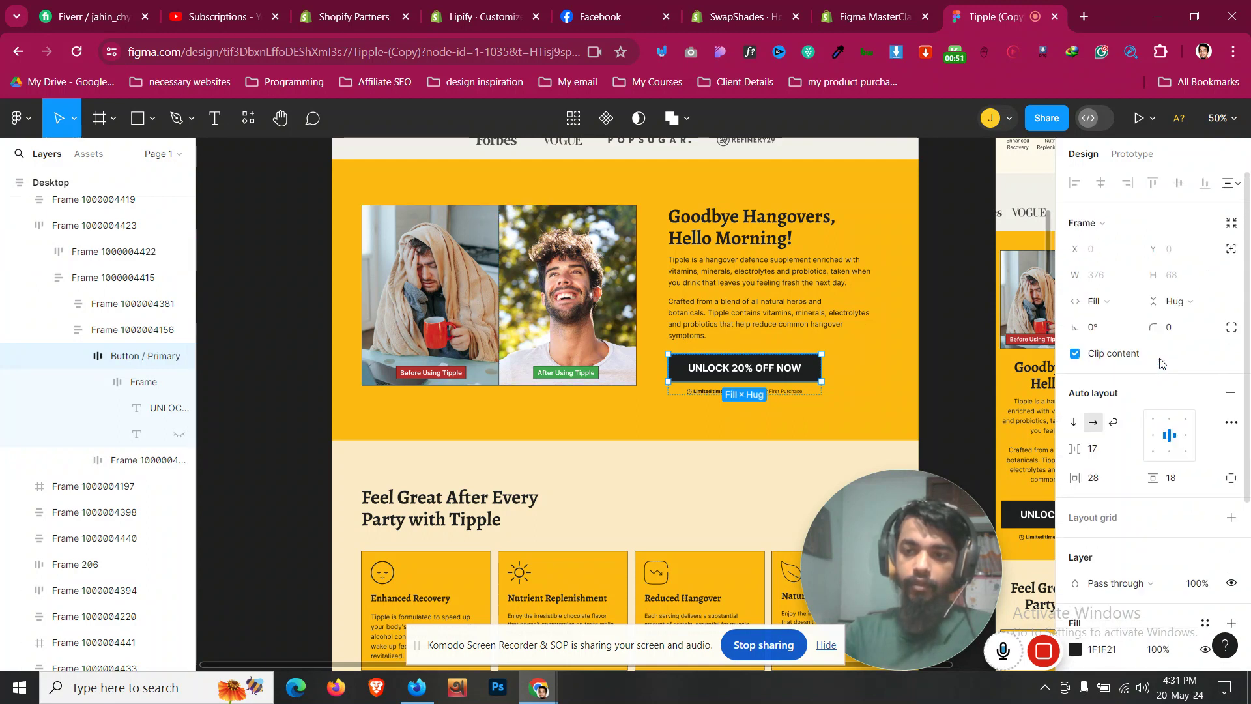
left_click(1075, 355)
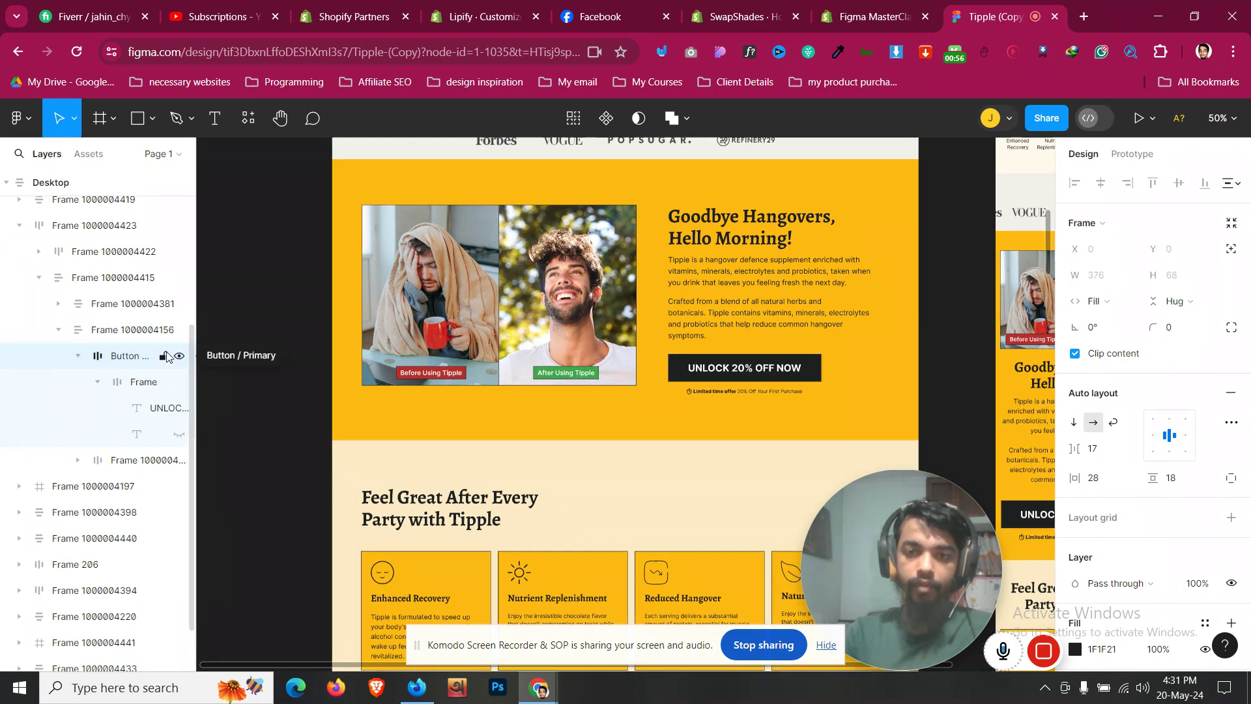
left_click(130, 338)
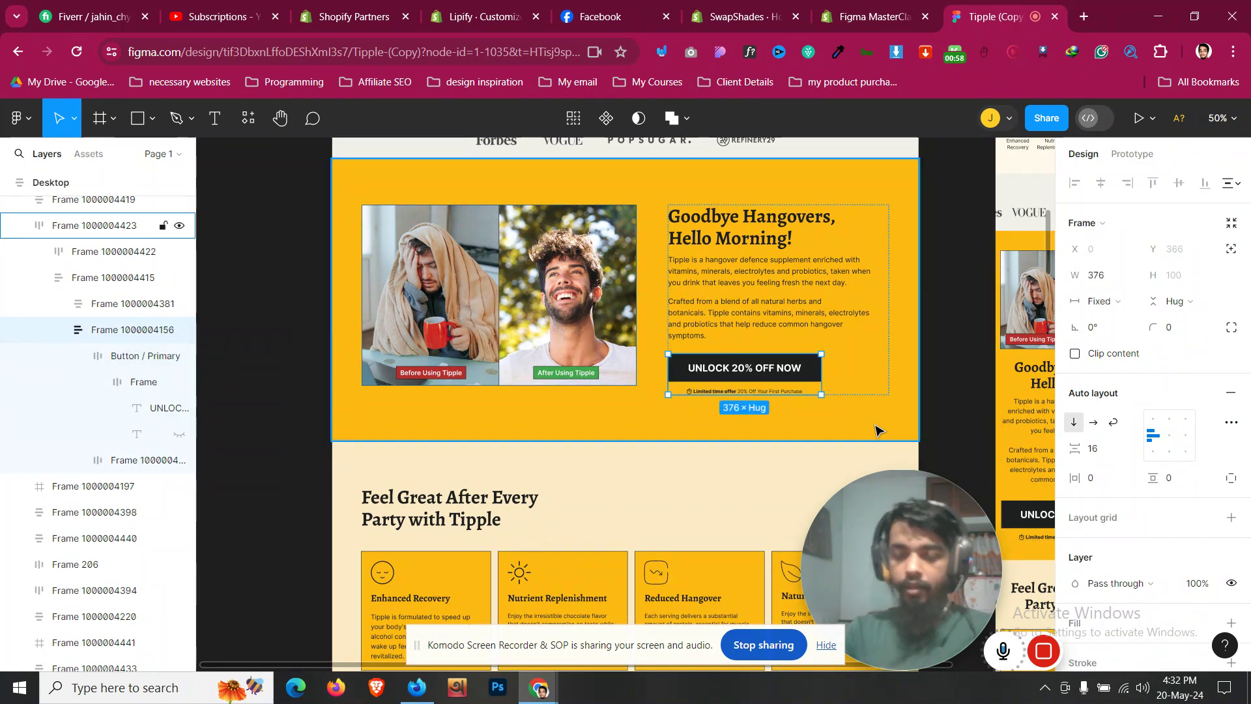
Step: Measure the button's top inner padding at 100% zoom with a screen-capture selection
key("shift+0")
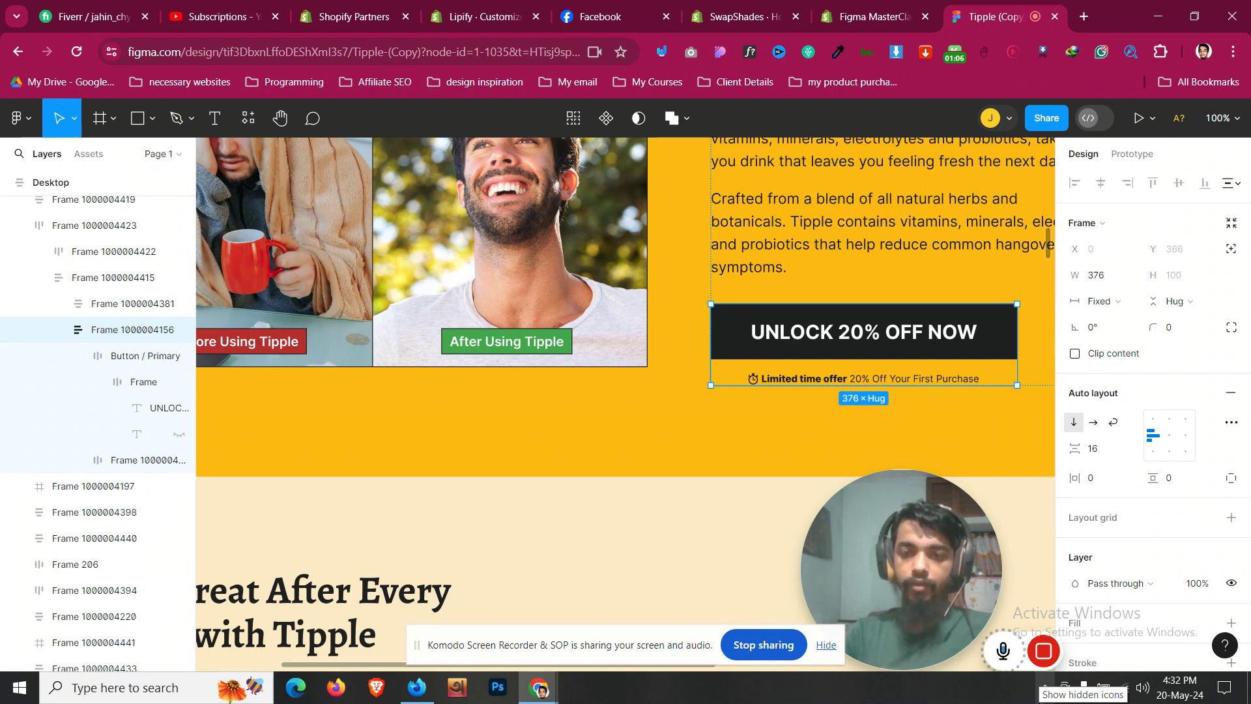
left_click(1045, 686)
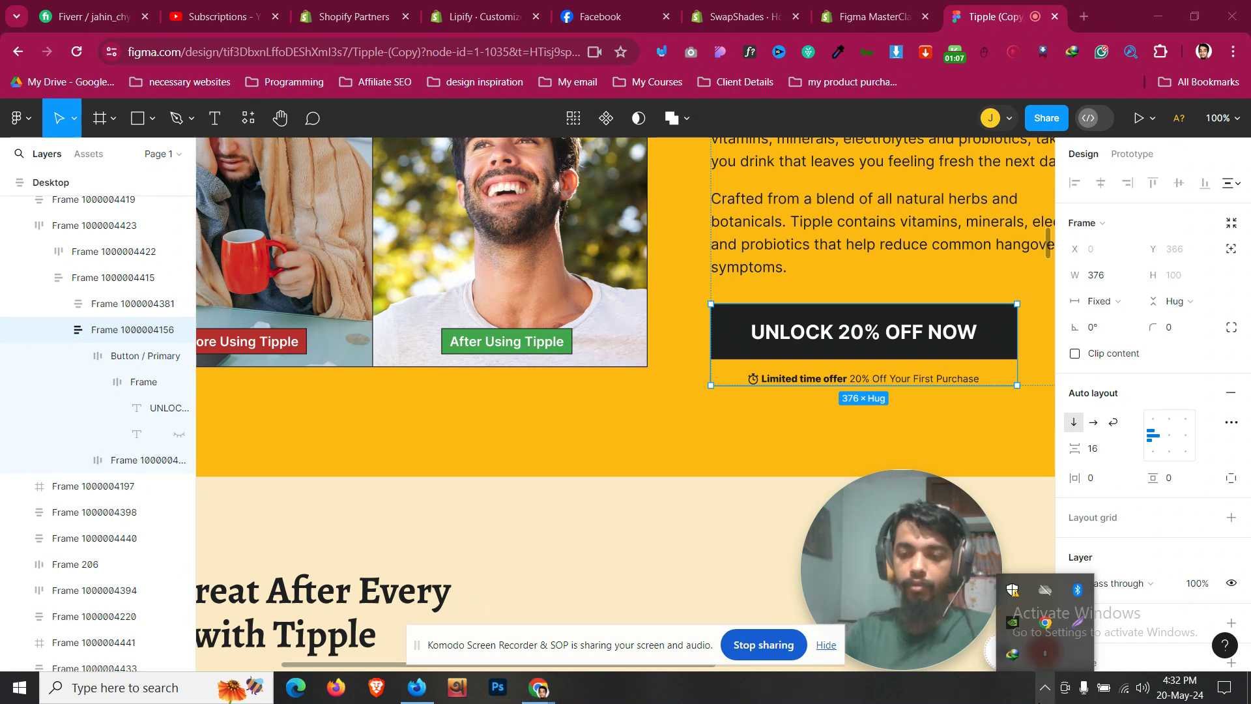
left_click(1080, 626)
left_click_drag(767, 303, 835, 324)
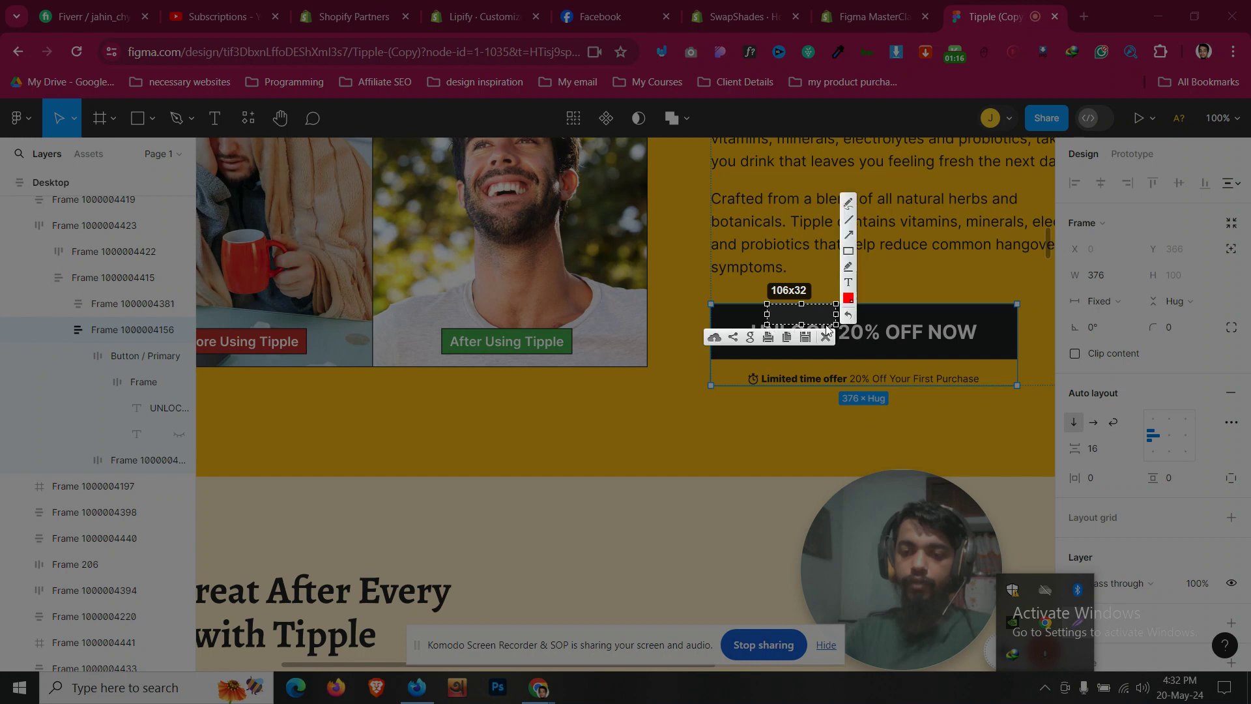
left_click(826, 336)
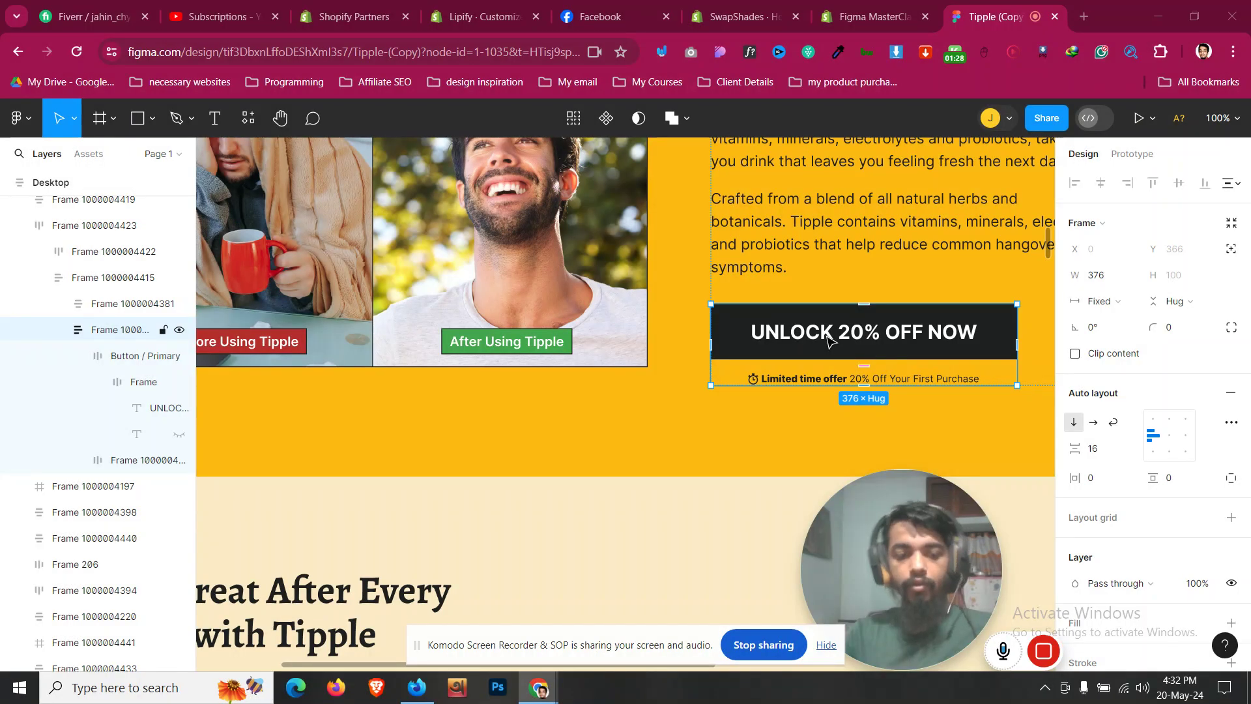
Step: Measure the button's left inner padding with another screen-capture selection
key("Print")
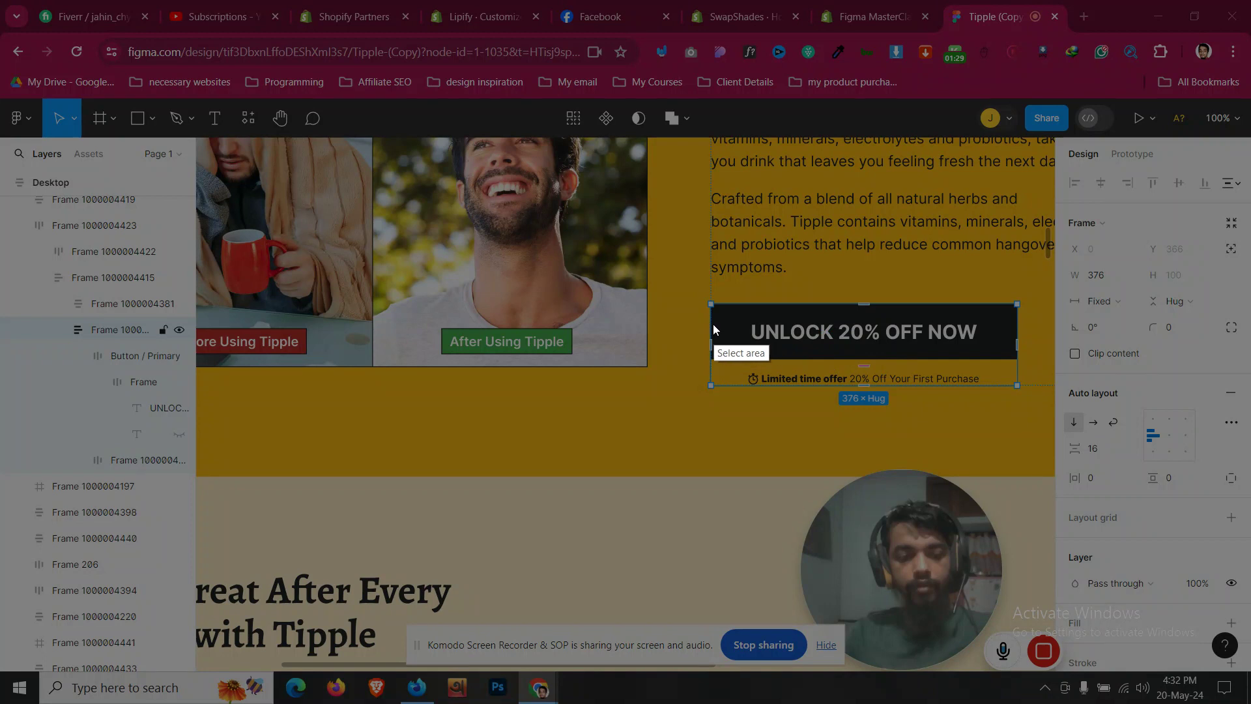
left_click_drag(710, 323, 751, 346)
left_click(744, 353)
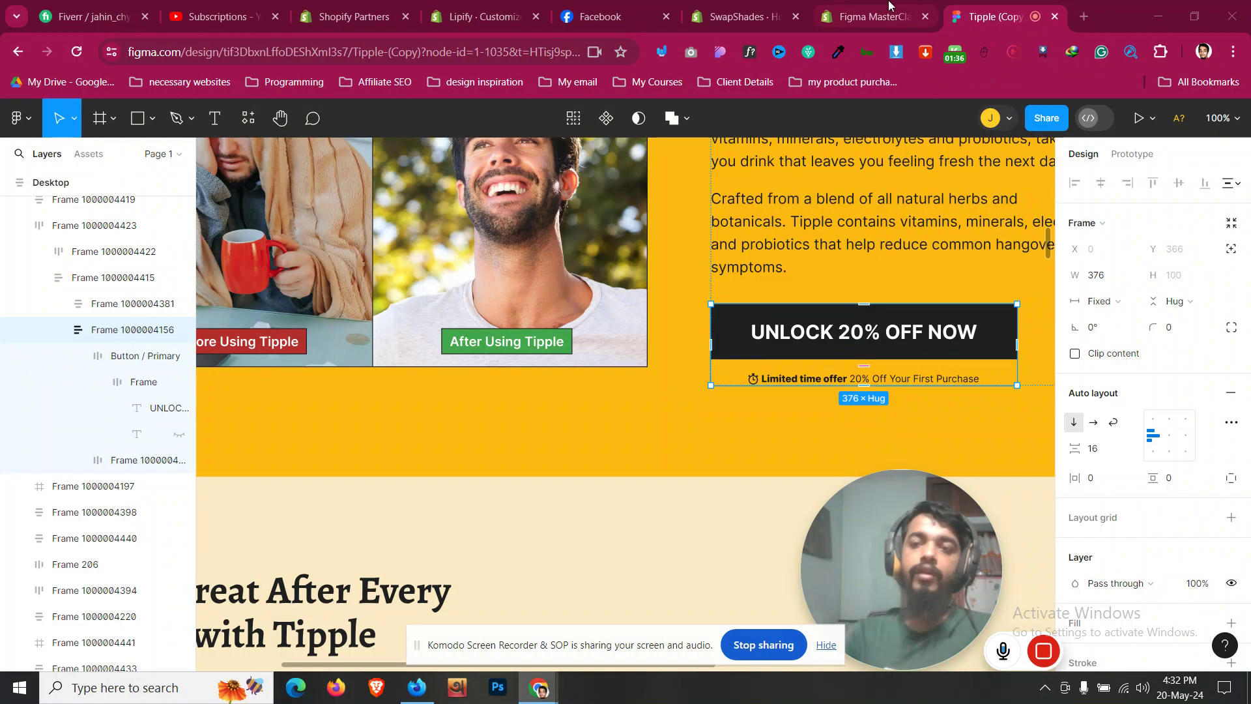
Step: Switch to the PageFly editor and examine the padding values of the "Reclaim your weekends" section's button
mouse_move(889, 5)
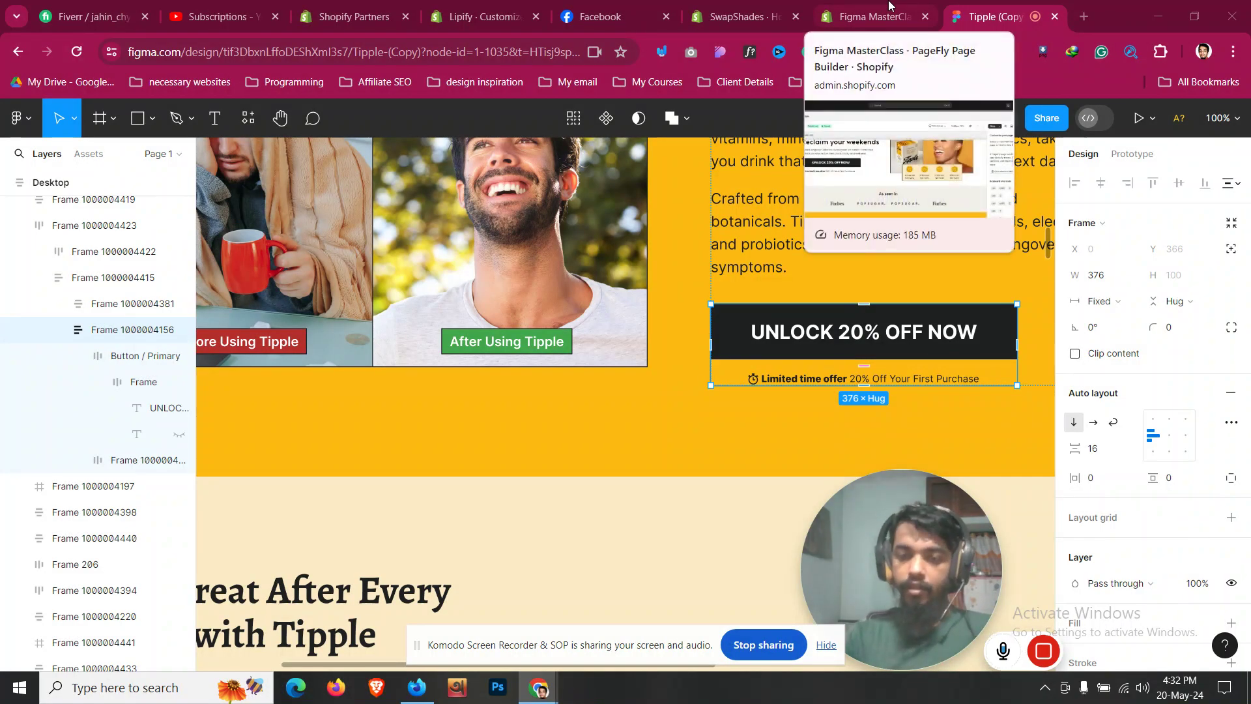
left_click(889, 5)
left_click(248, 391)
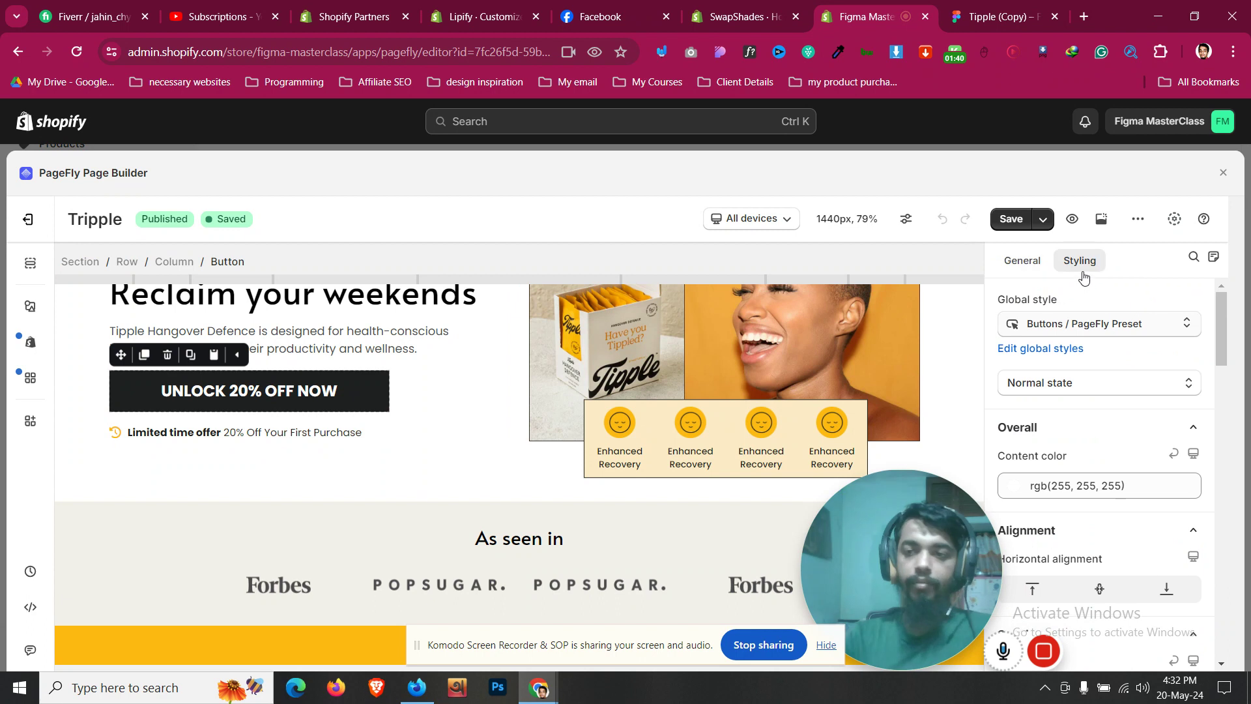
scroll(1133, 391, "down", 5)
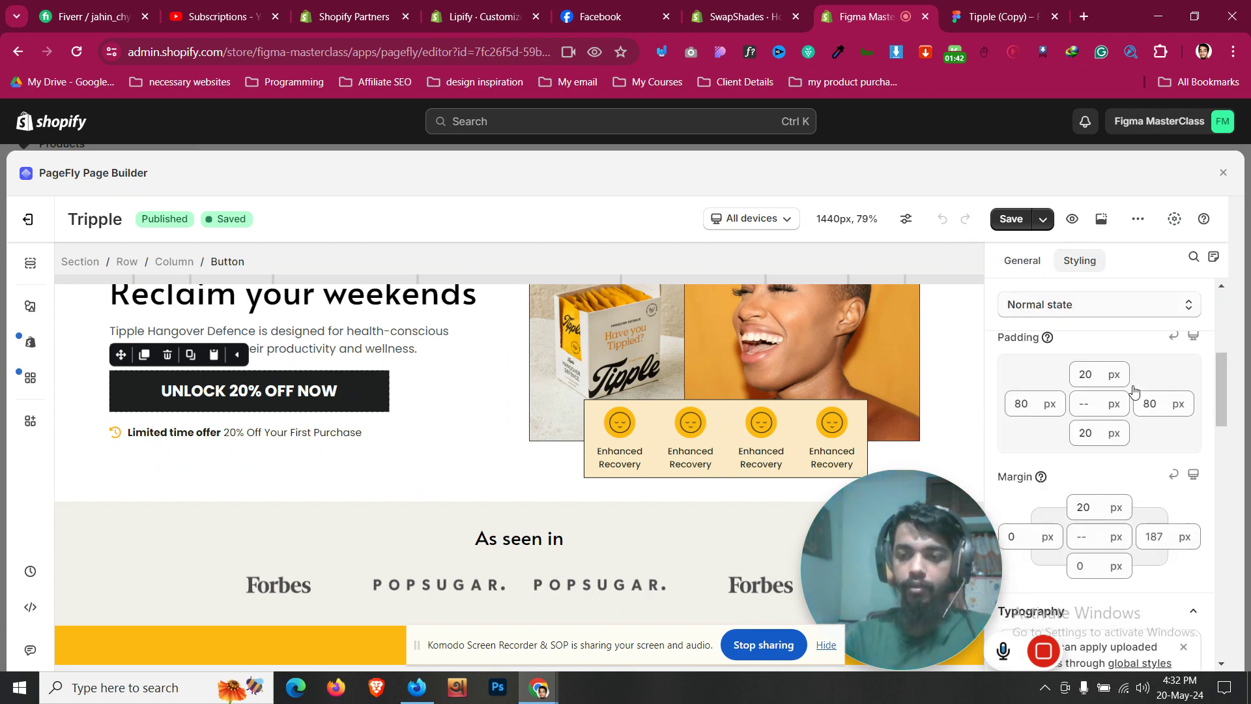
left_click(1086, 373)
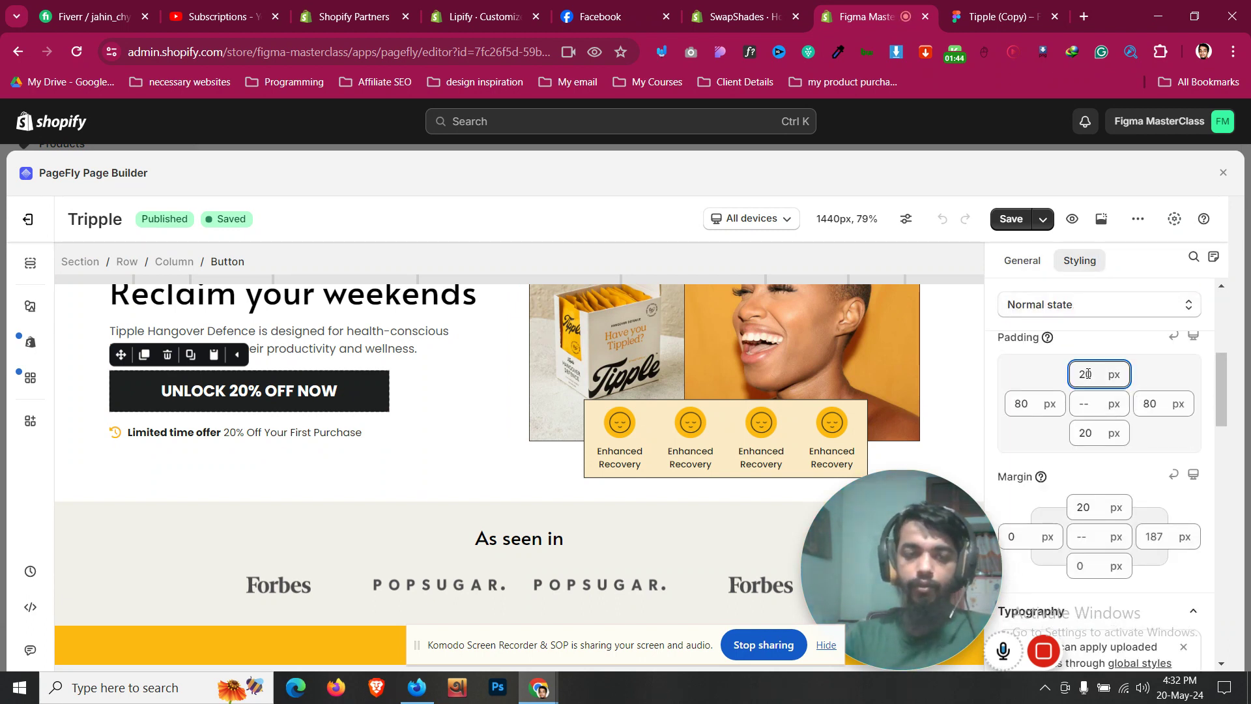
left_click(1016, 405)
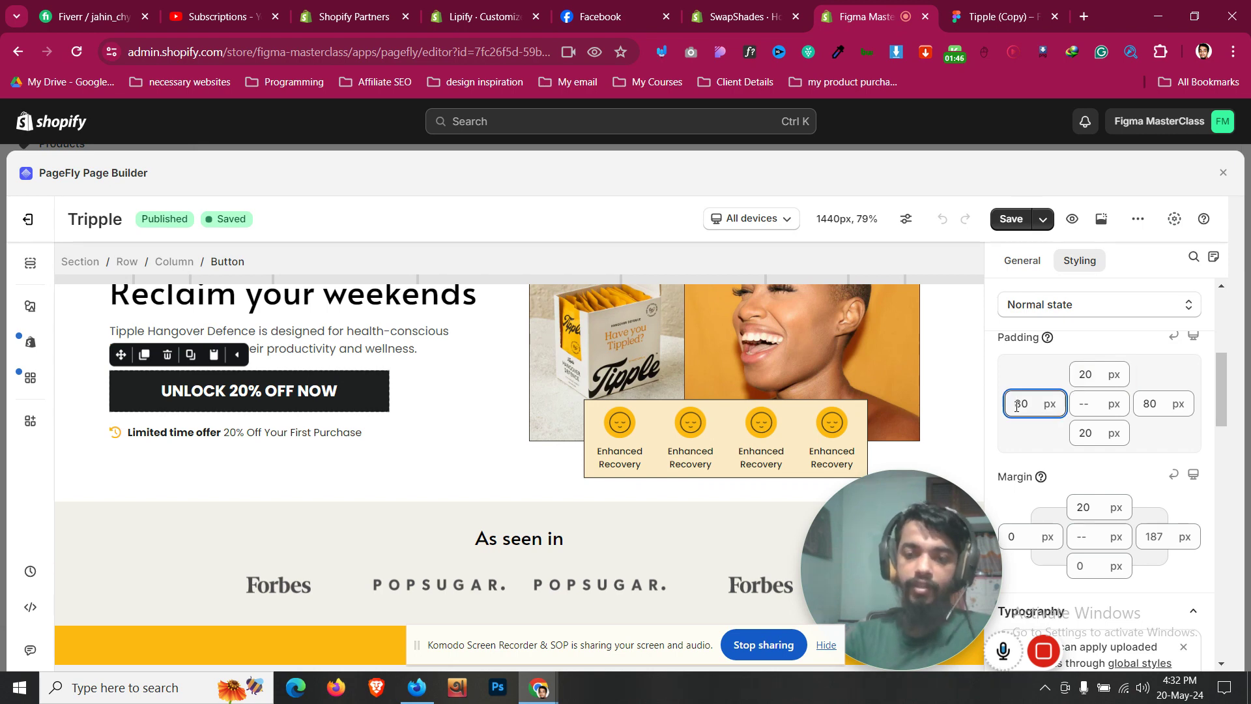
Step: Raise the top padding of the button in the Goodbye Hangovers section to 30 px
scroll(608, 406, "down", 6)
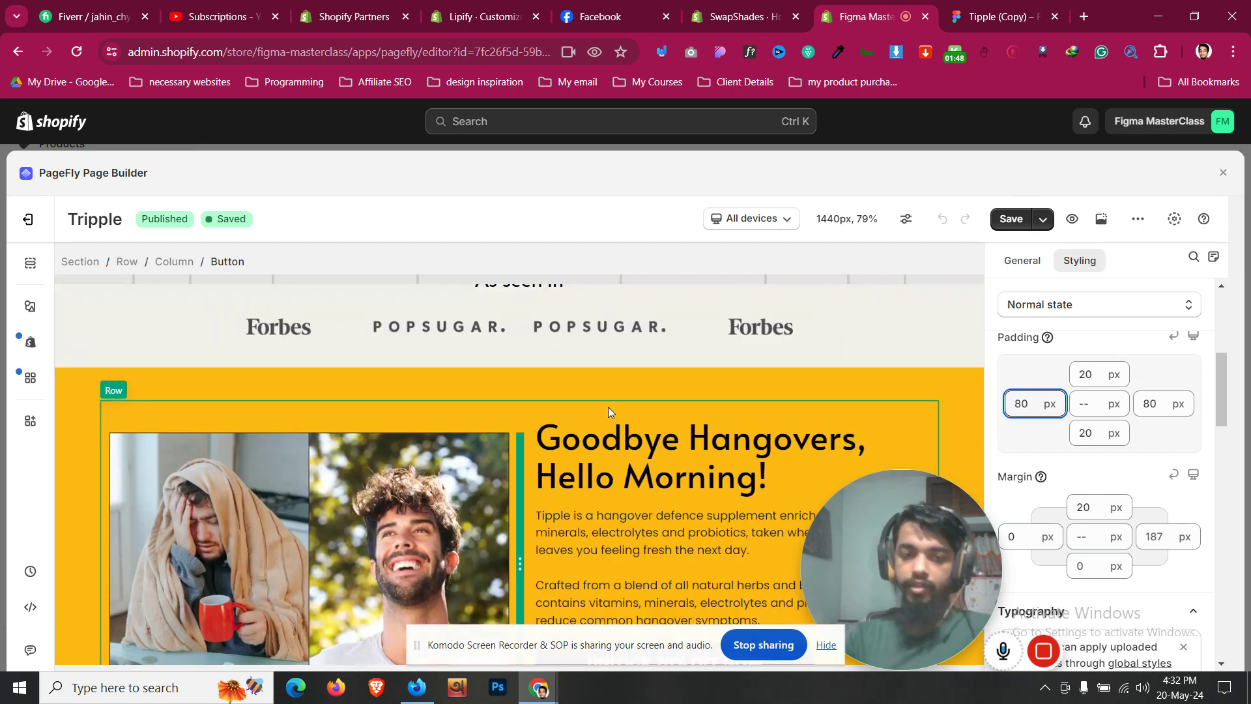
left_click(568, 547)
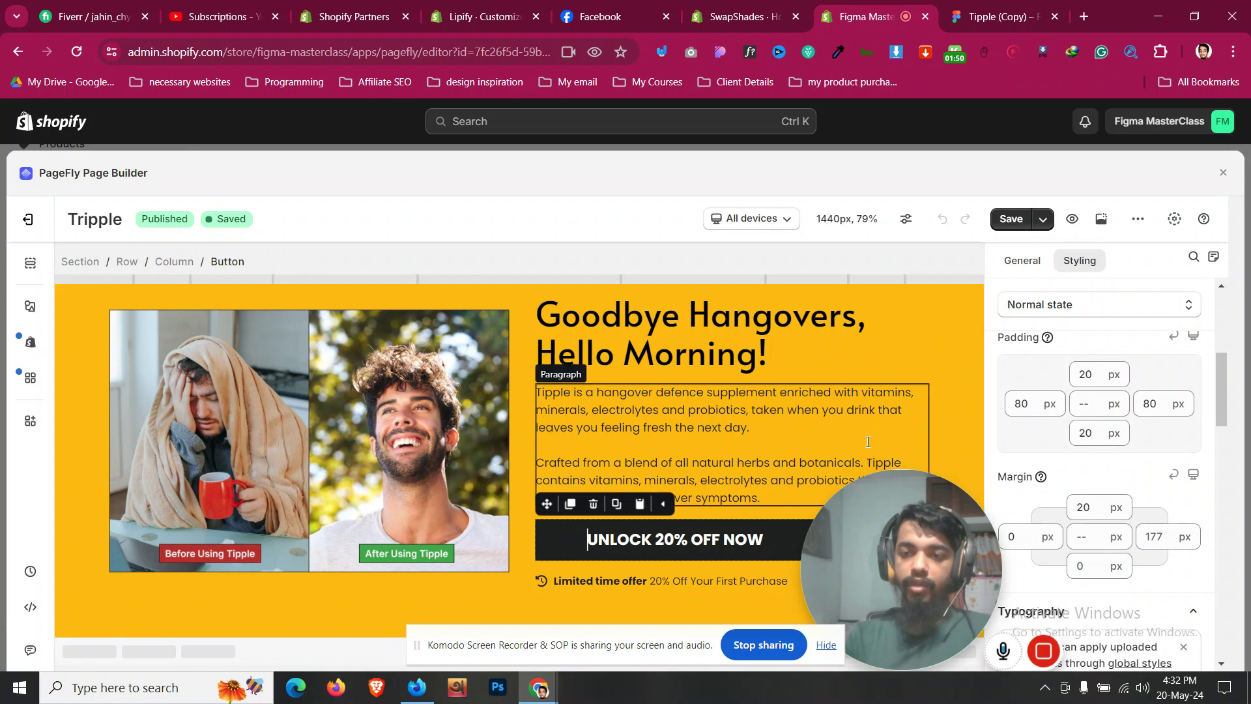
left_click(1081, 374)
key("Up")
key("Up")
key("Up")
key("Up")
key("Up")
key("Up")
key("Up")
key("Up")
key("Up")
key("Up")
key("Up")
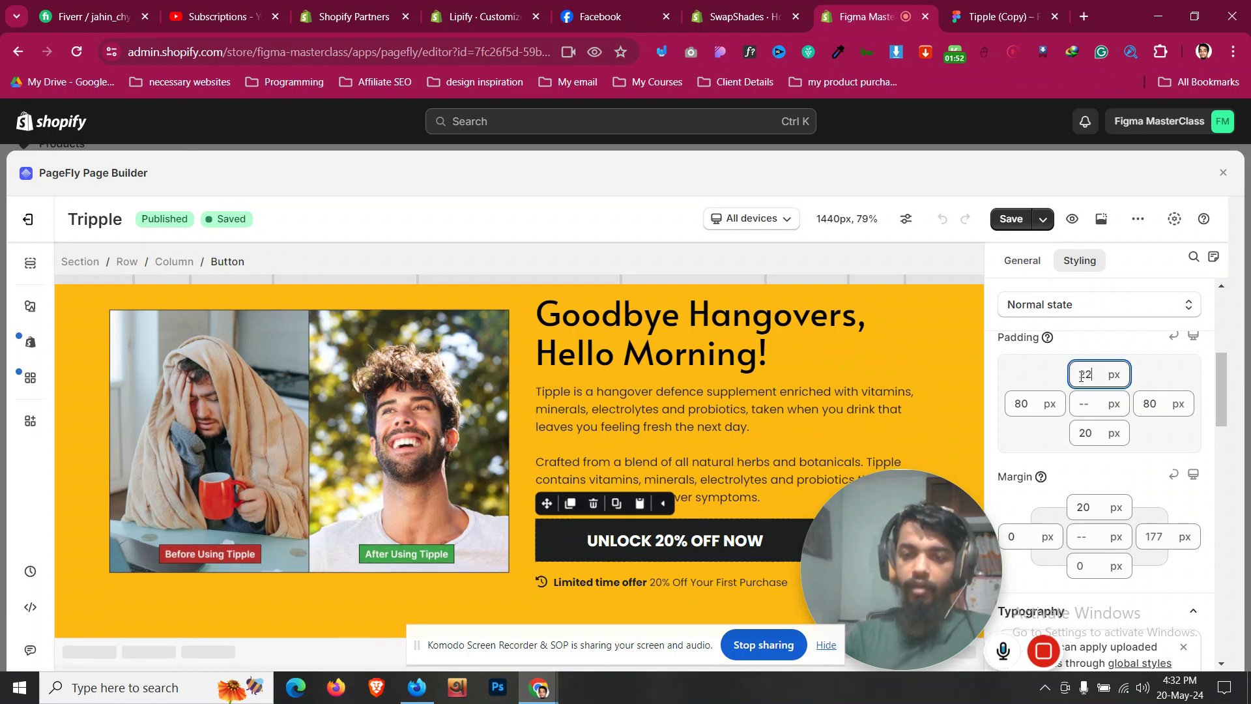
Step: Lower the Goodbye Hangovers button's top padding to 20 px
key("Down")
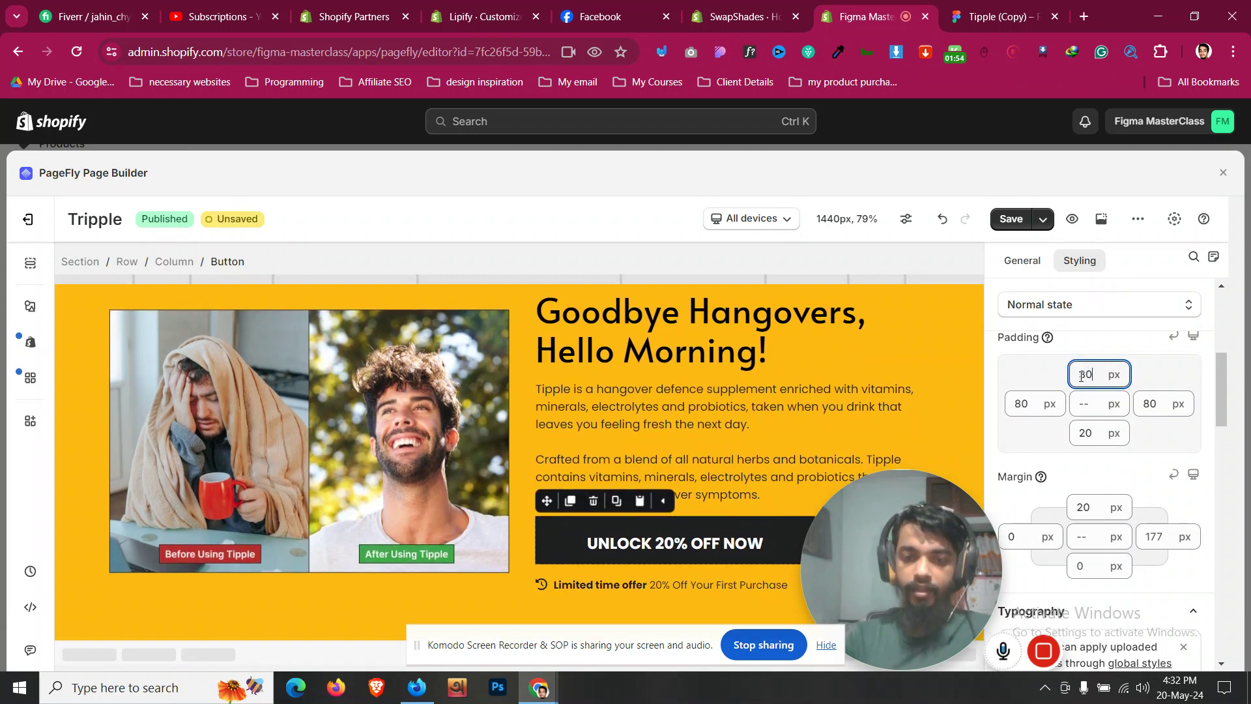
key("Down")
key("Down")
key("Down")
key("Down")
key("Down")
key("Down")
key("Down")
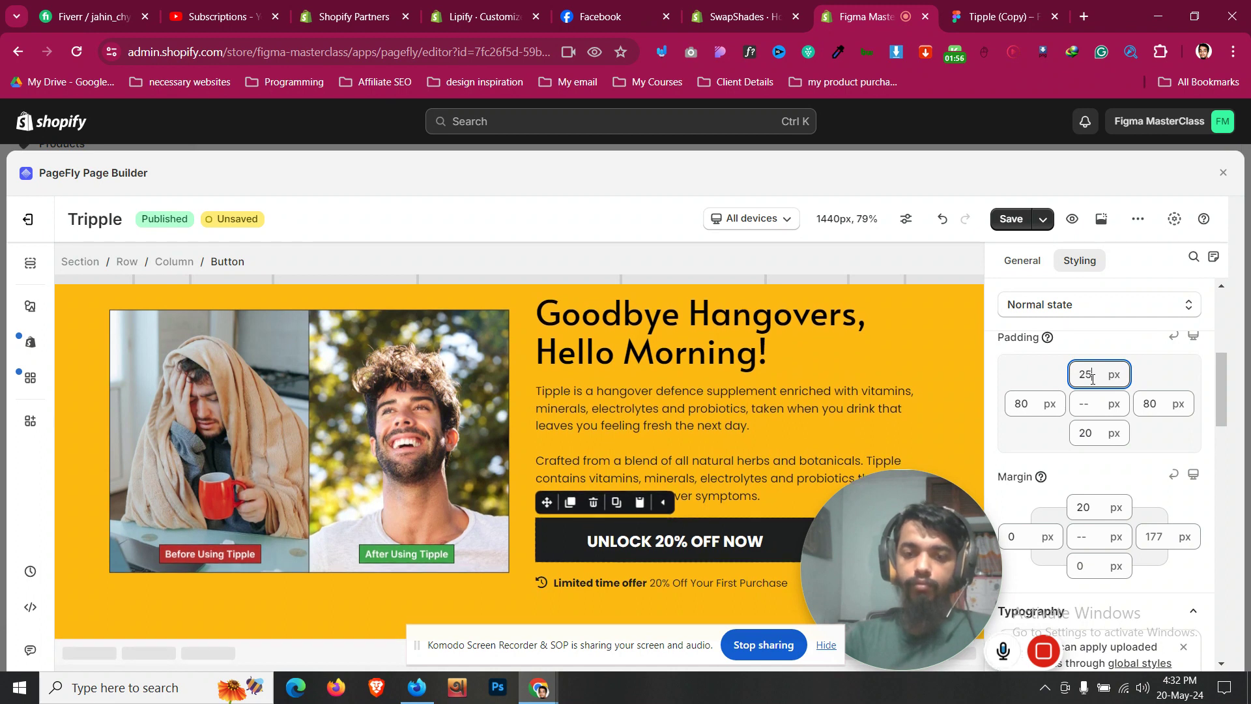
key("Down")
key("Down")
key("Down")
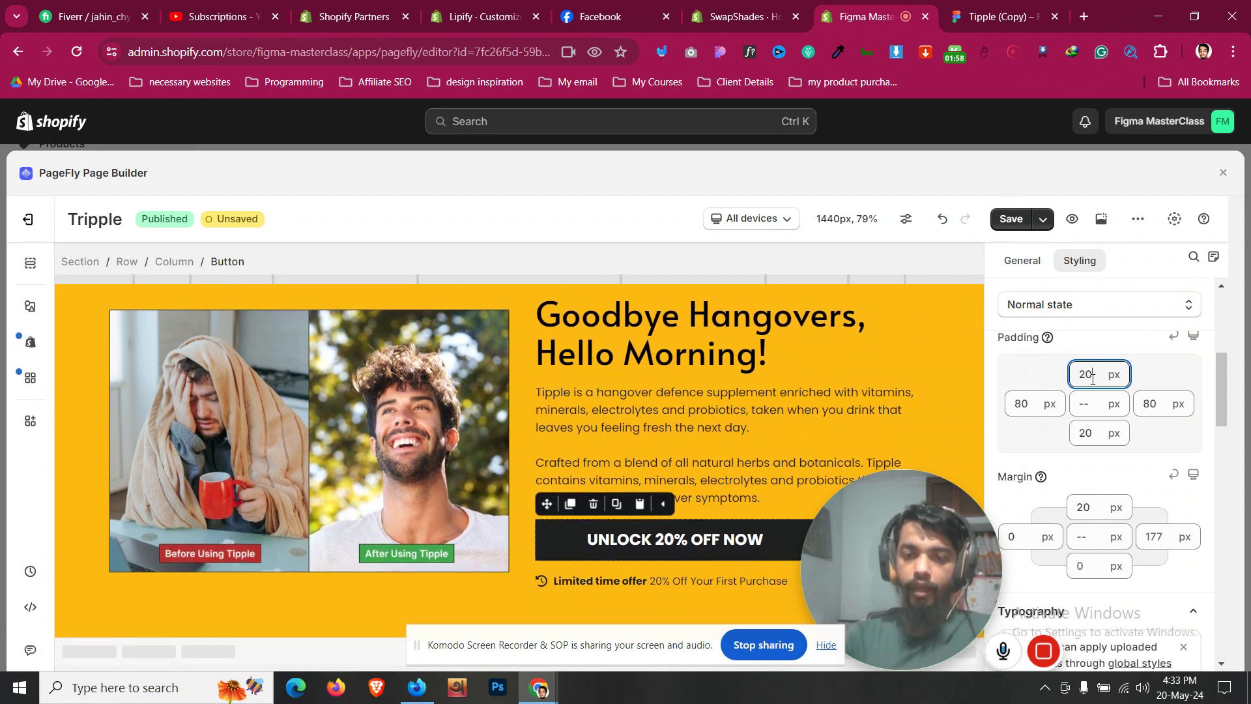
Step: Switch to the Figma design and examine the text size and line height of the UNLOCK 20% OFF NOW label in the Goodbye Hangovers section
left_click(664, 545)
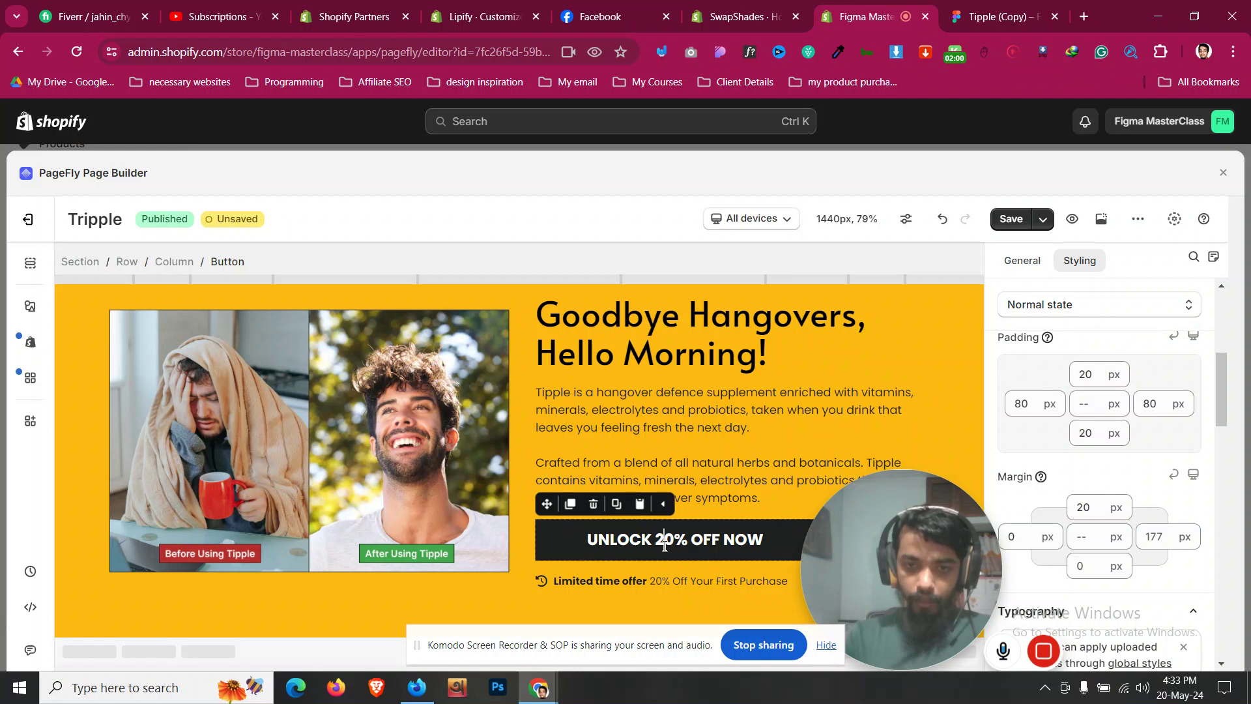
left_click(354, 608)
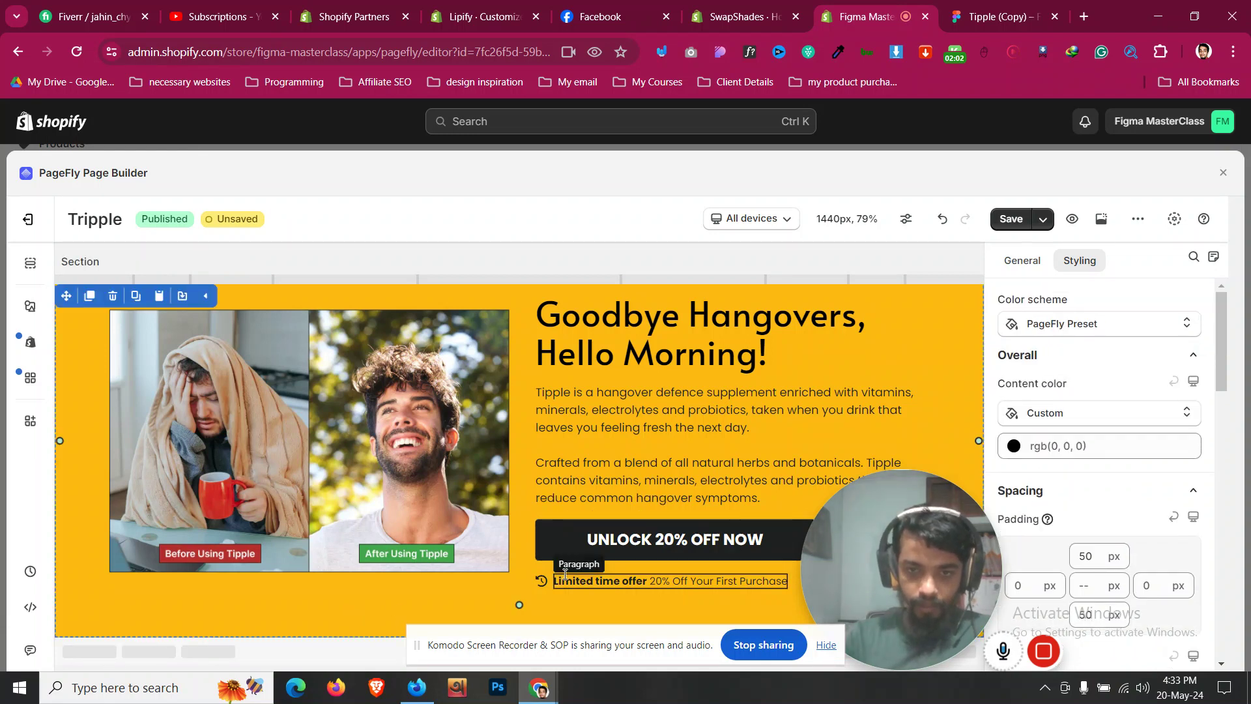
left_click(576, 555)
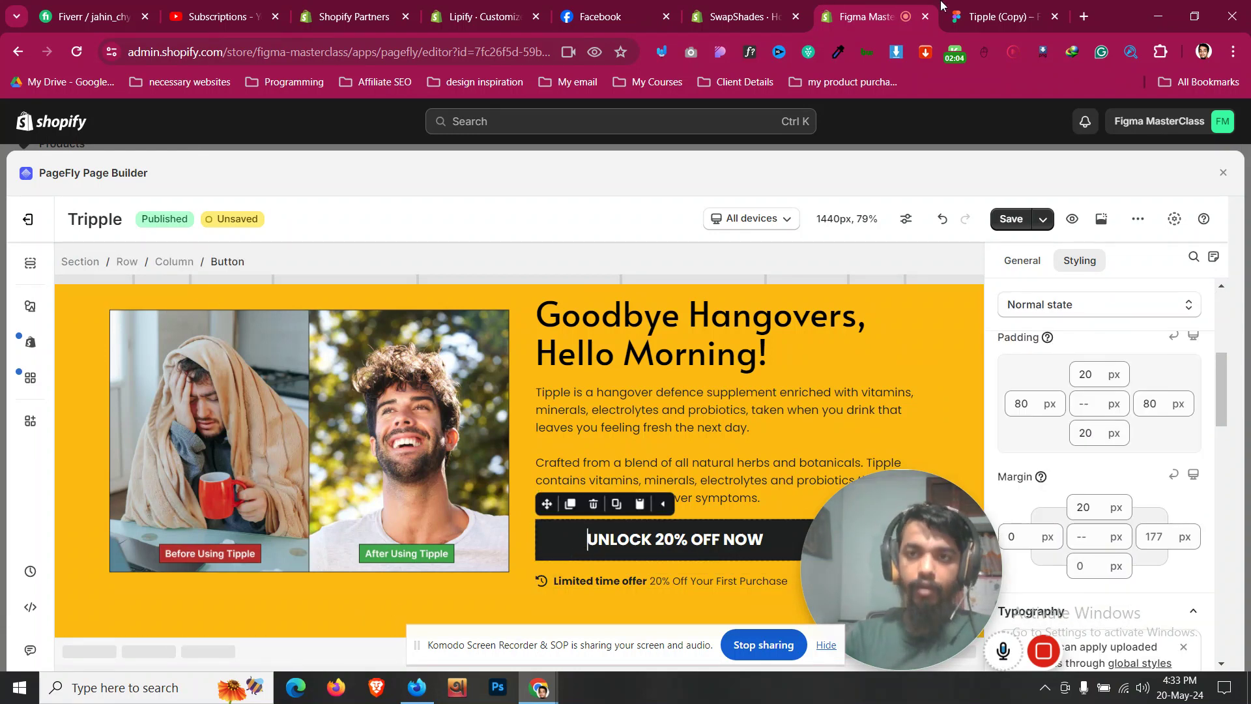
left_click(961, 16)
left_click(801, 332)
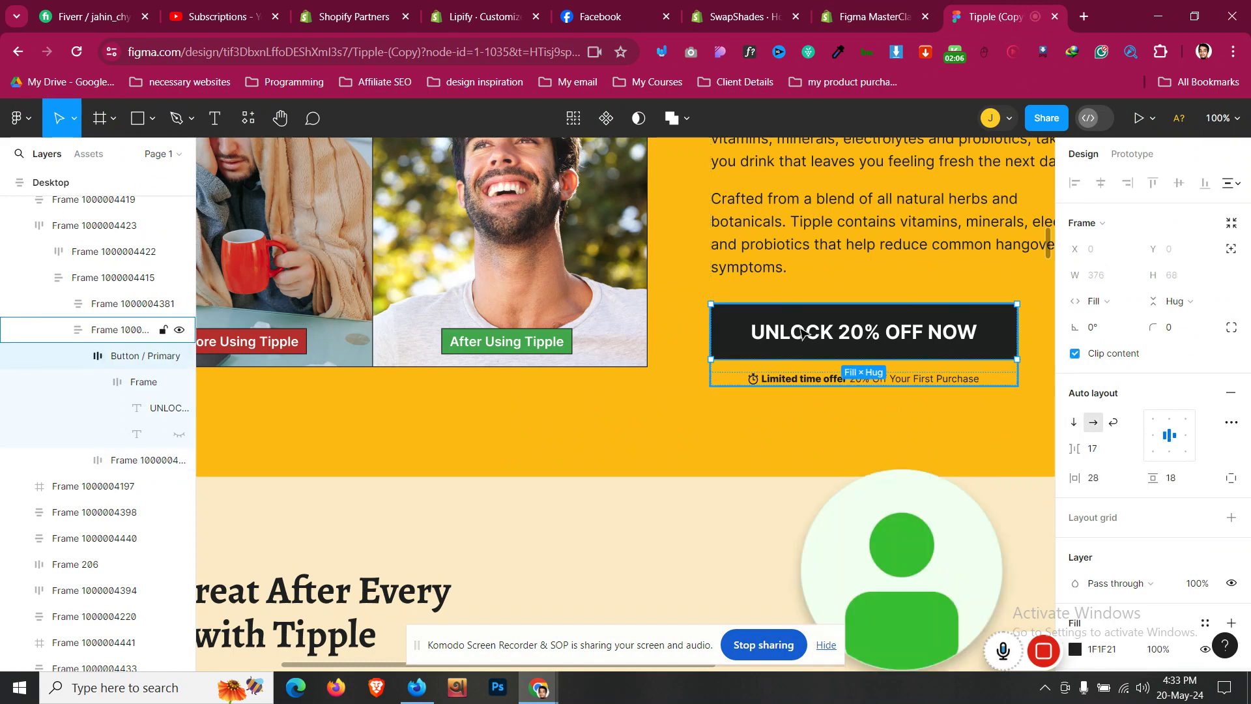
double_click(802, 333)
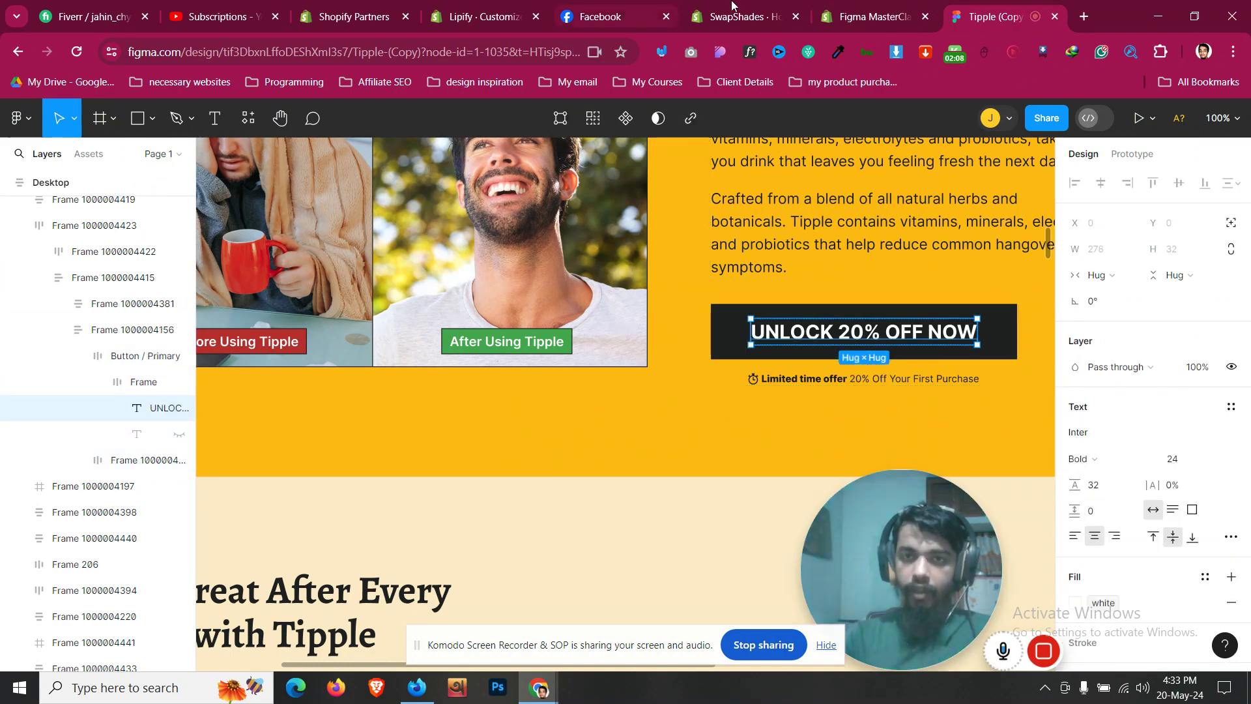
Step: Switch to the PageFly editor and set the Goodbye Hangovers button's line height to 32 px
left_click(872, 16)
left_click(674, 539)
scroll(1108, 495, "down", 6)
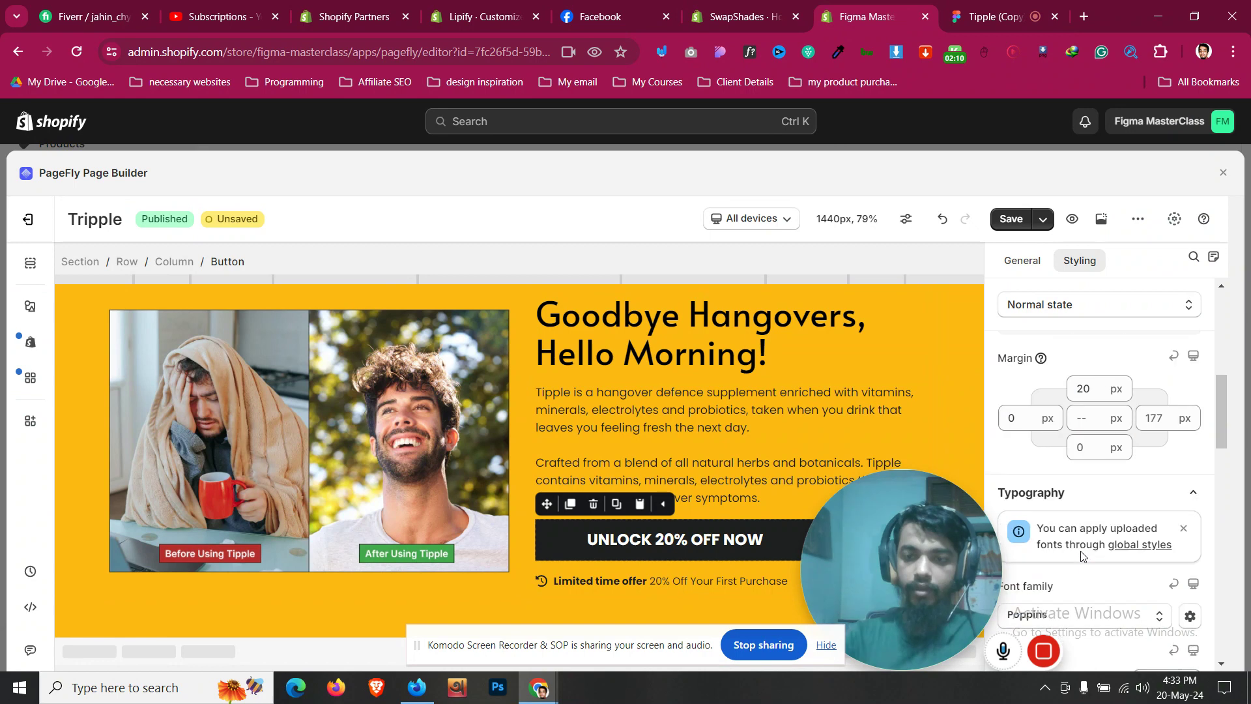
left_click(1139, 567)
left_click(1146, 393)
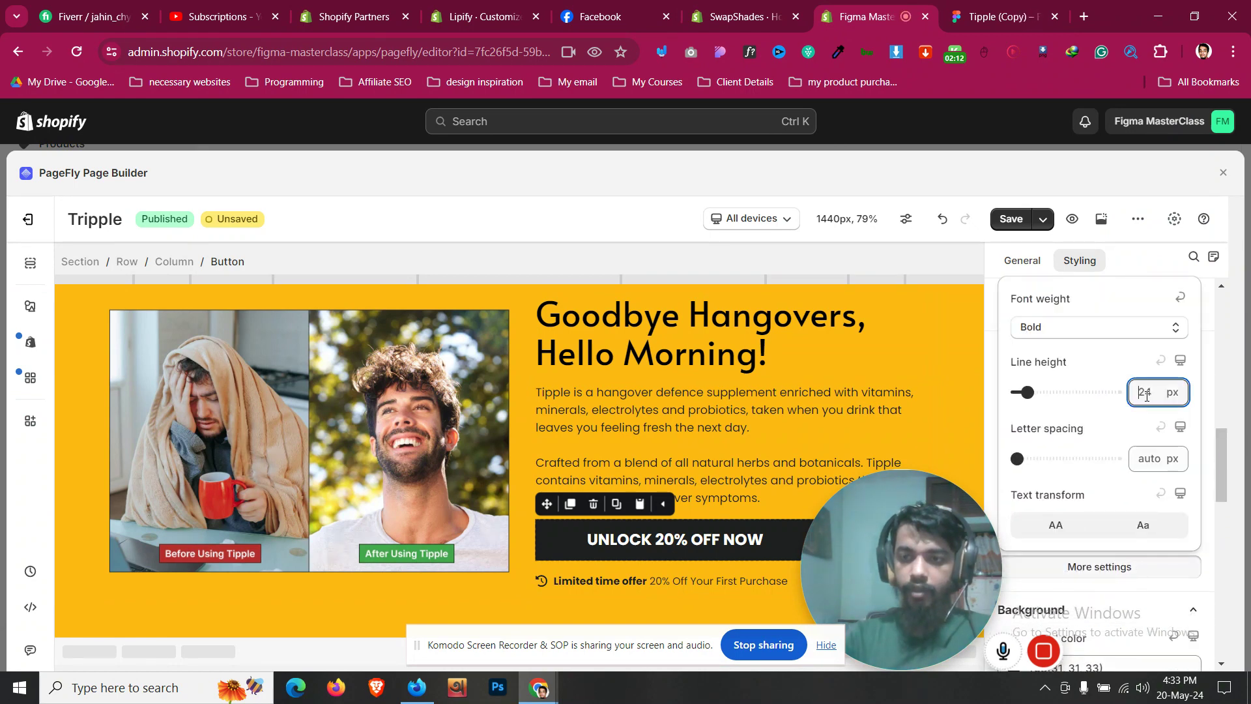
type("30")
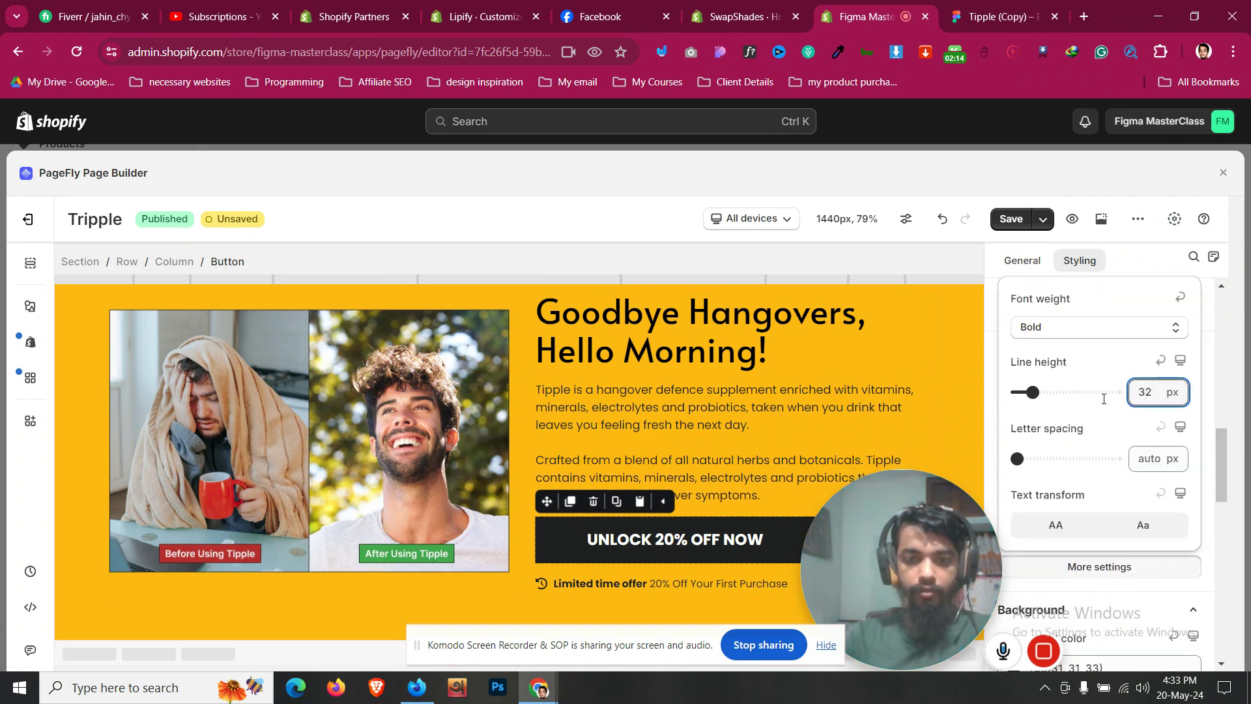
left_click(653, 459)
Step: Copy the styling of the "Reclaim your weekends" section's button and paste it onto the Goodbye Hangovers button
left_click(587, 539)
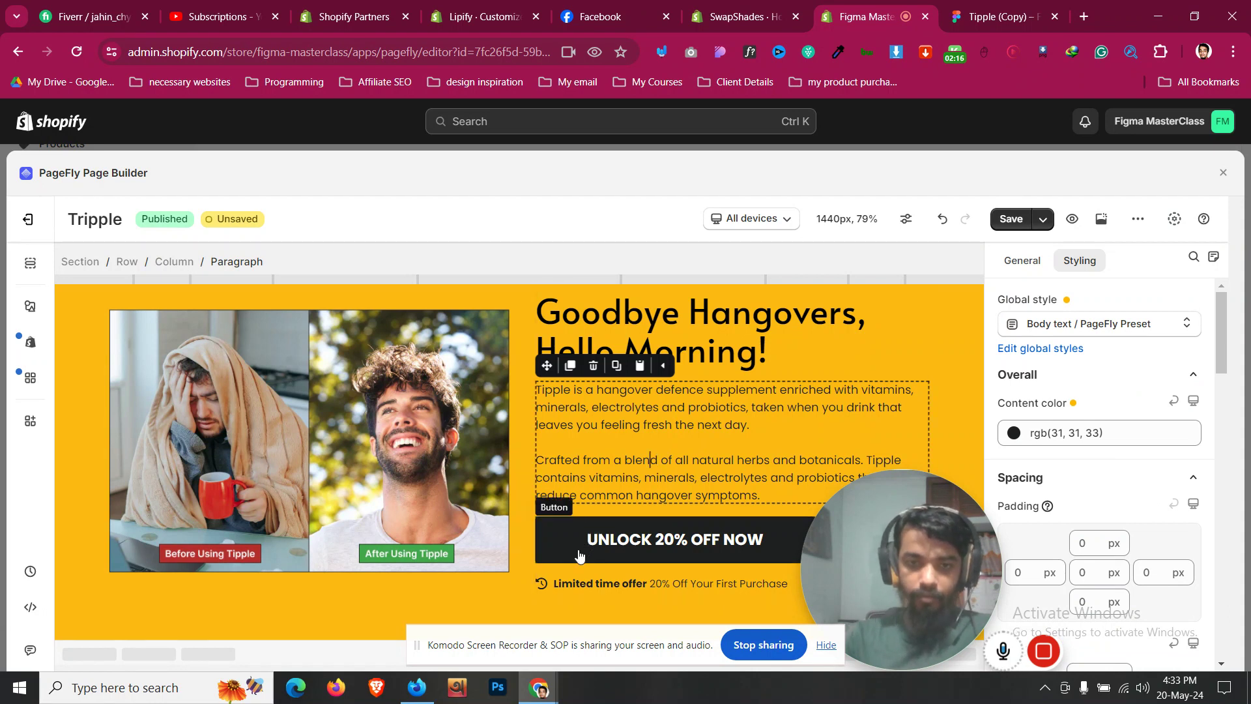
scroll(1088, 469, "up", 5)
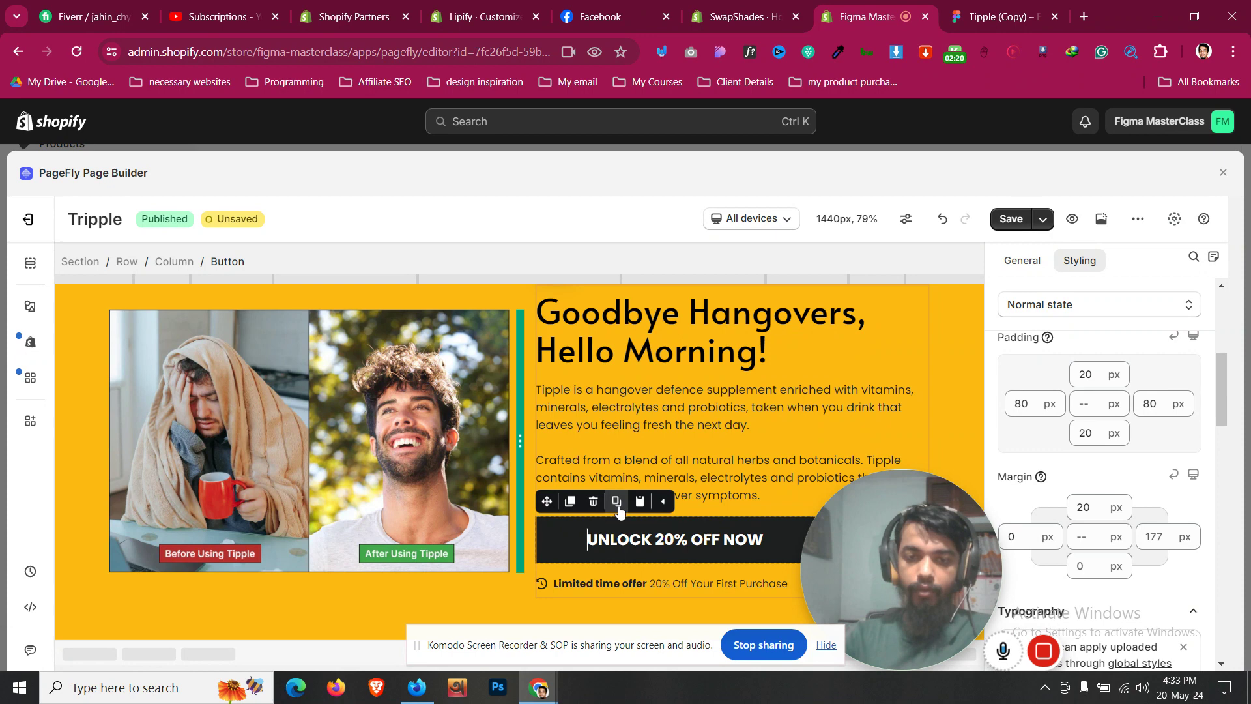
scroll(621, 384, "down", 10)
left_click(245, 327)
scroll(621, 385, "up", 3)
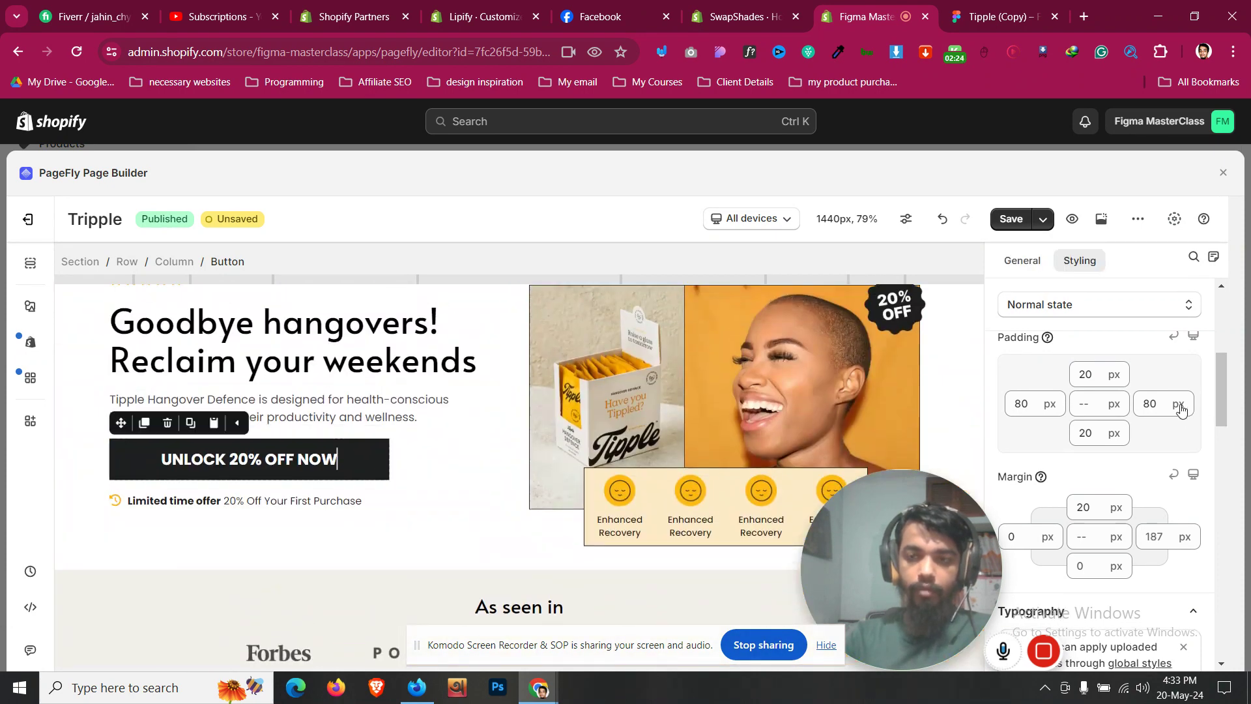
scroll(327, 476, "down", 2)
scroll(327, 473, "down", 4)
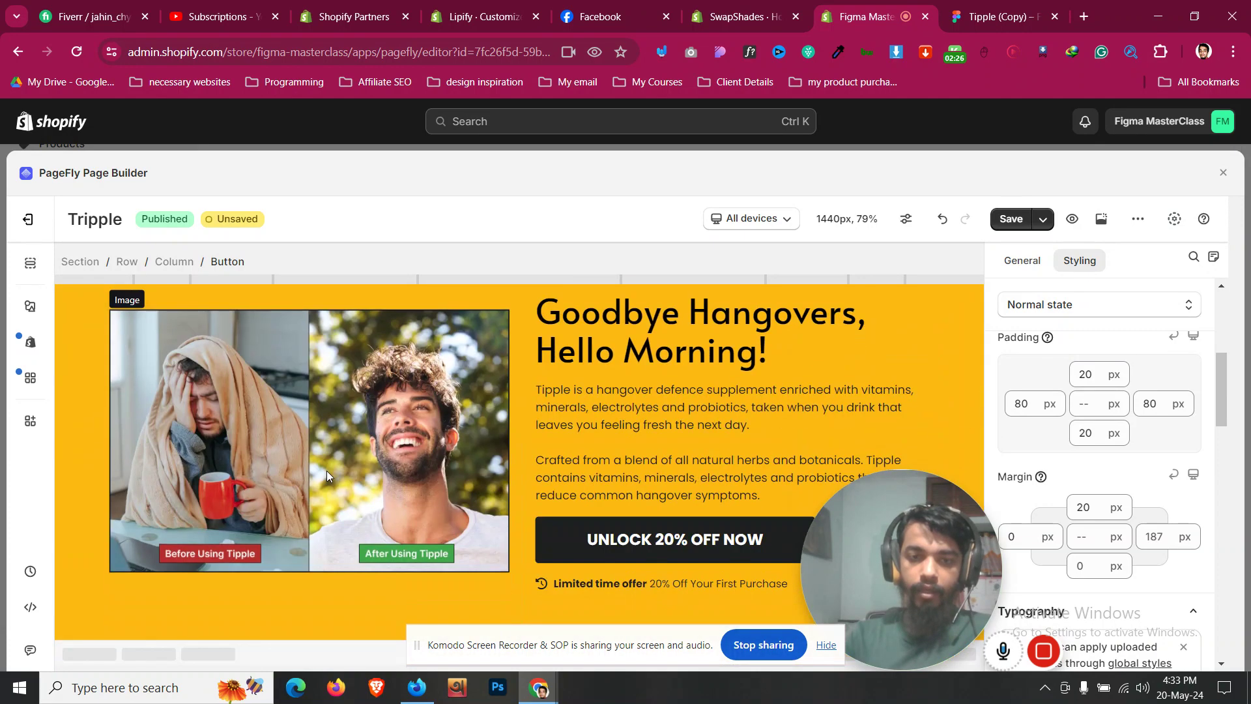
scroll(723, 535, "up", 4)
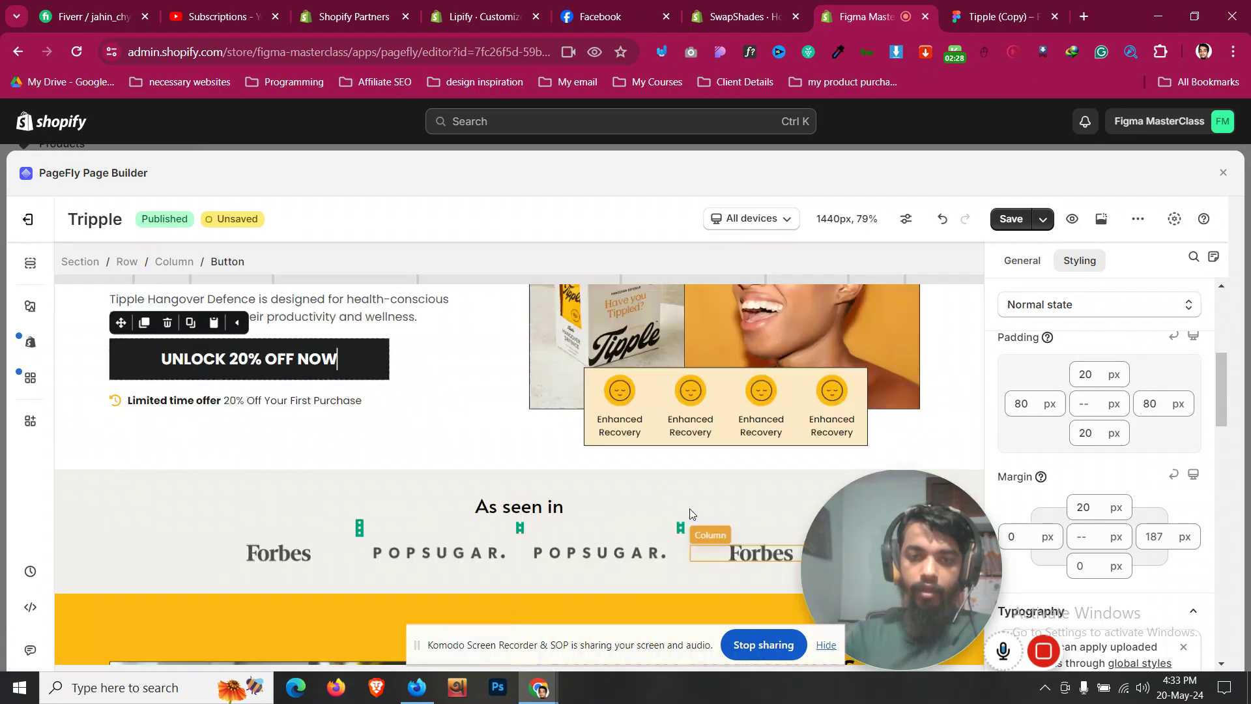
scroll(685, 426, "down", 3)
scroll(685, 427, "down", 1)
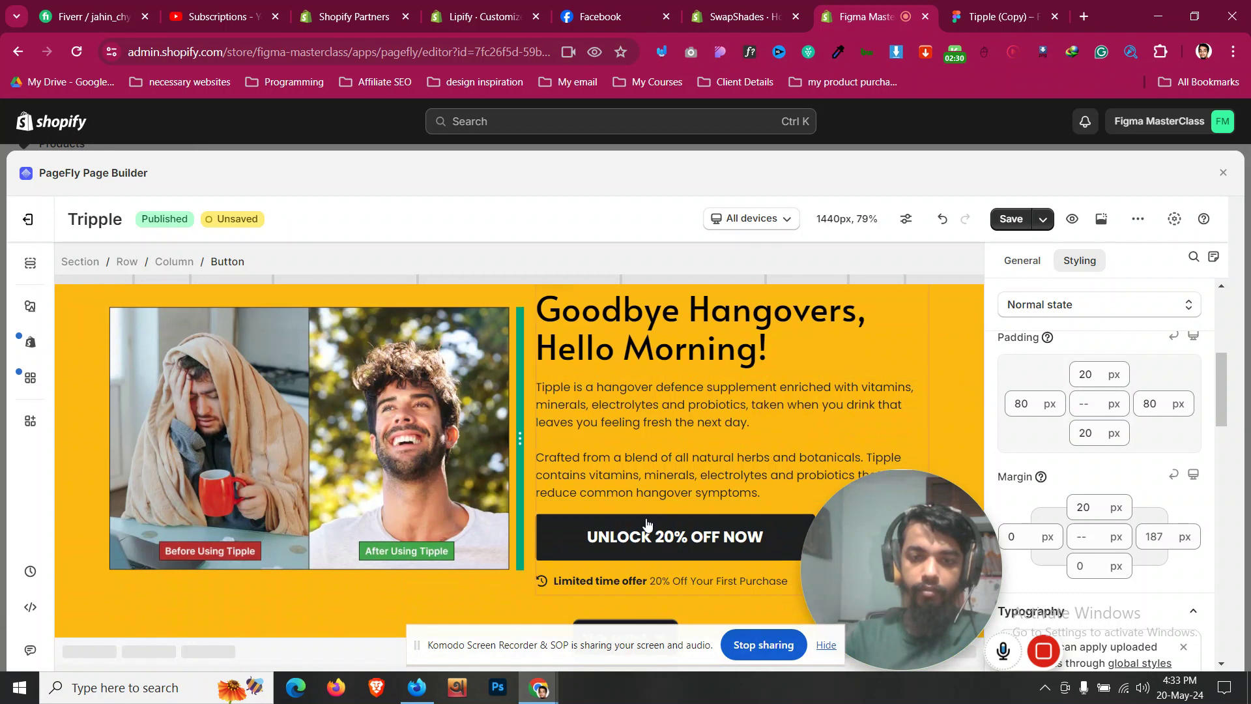
left_click(647, 537)
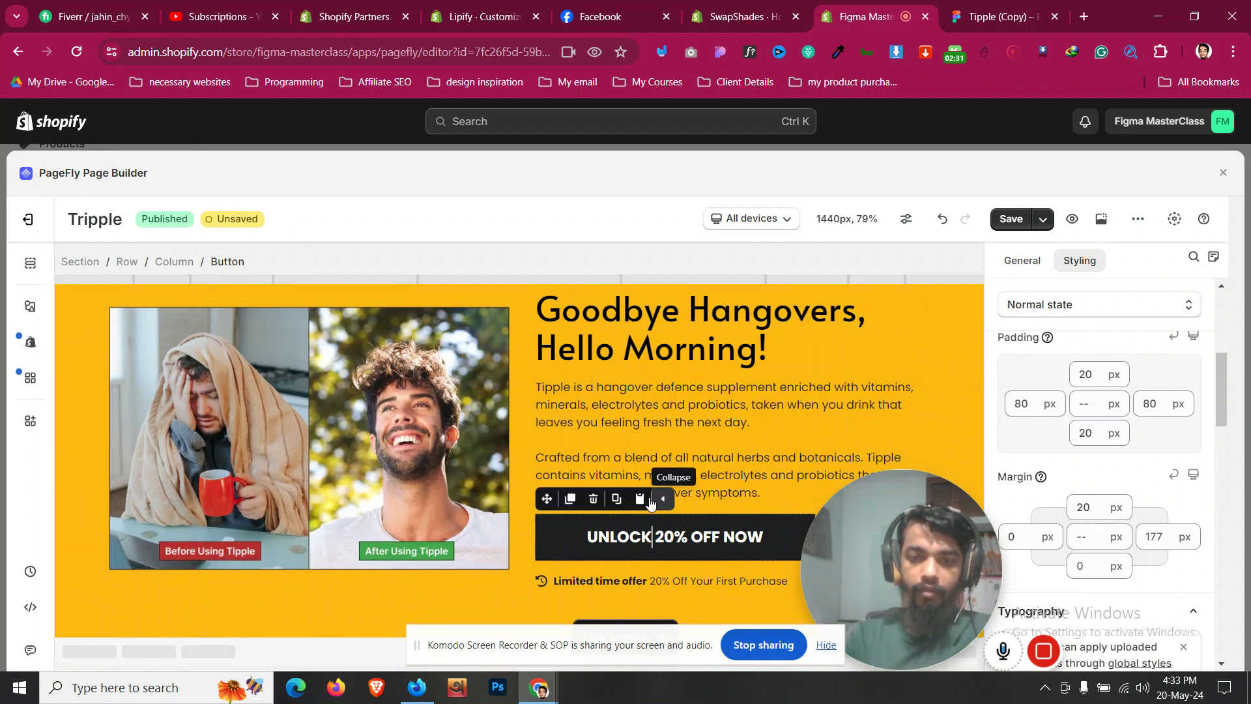
left_click(807, 442)
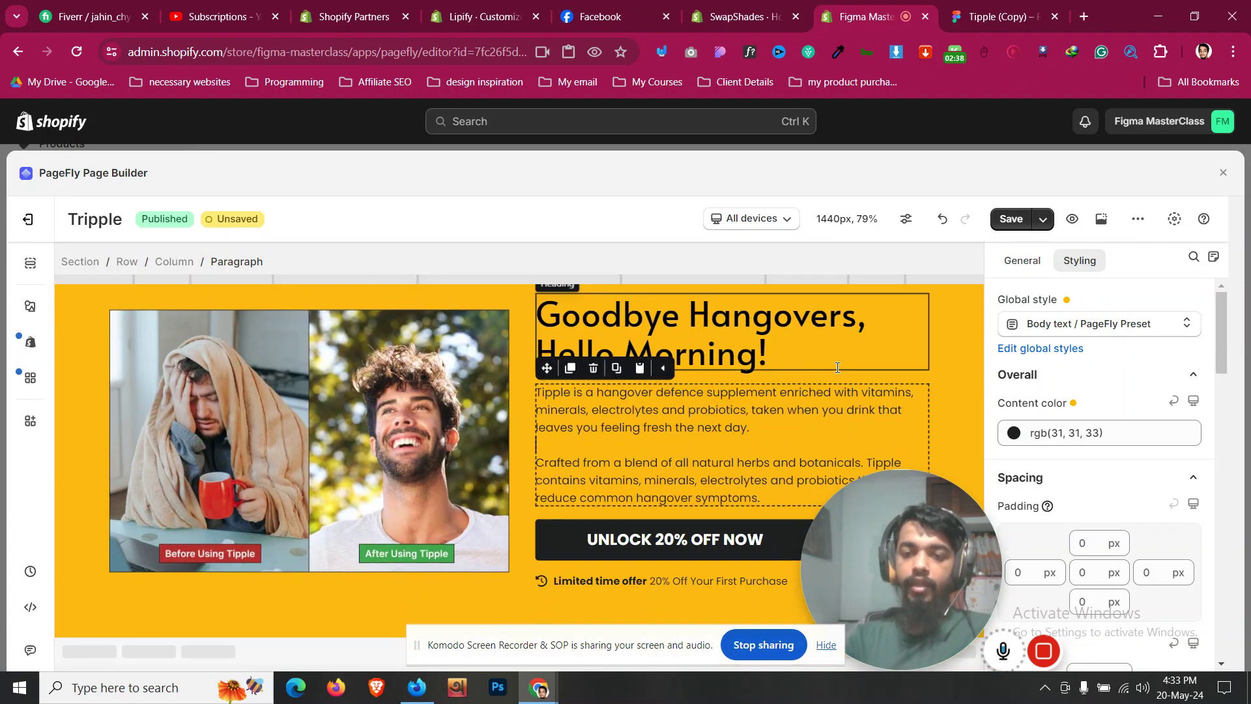
Step: Compare the padding values of the Goodbye Hangovers, "As seen in" and "Reclaim your weekends" sections
left_click(177, 616)
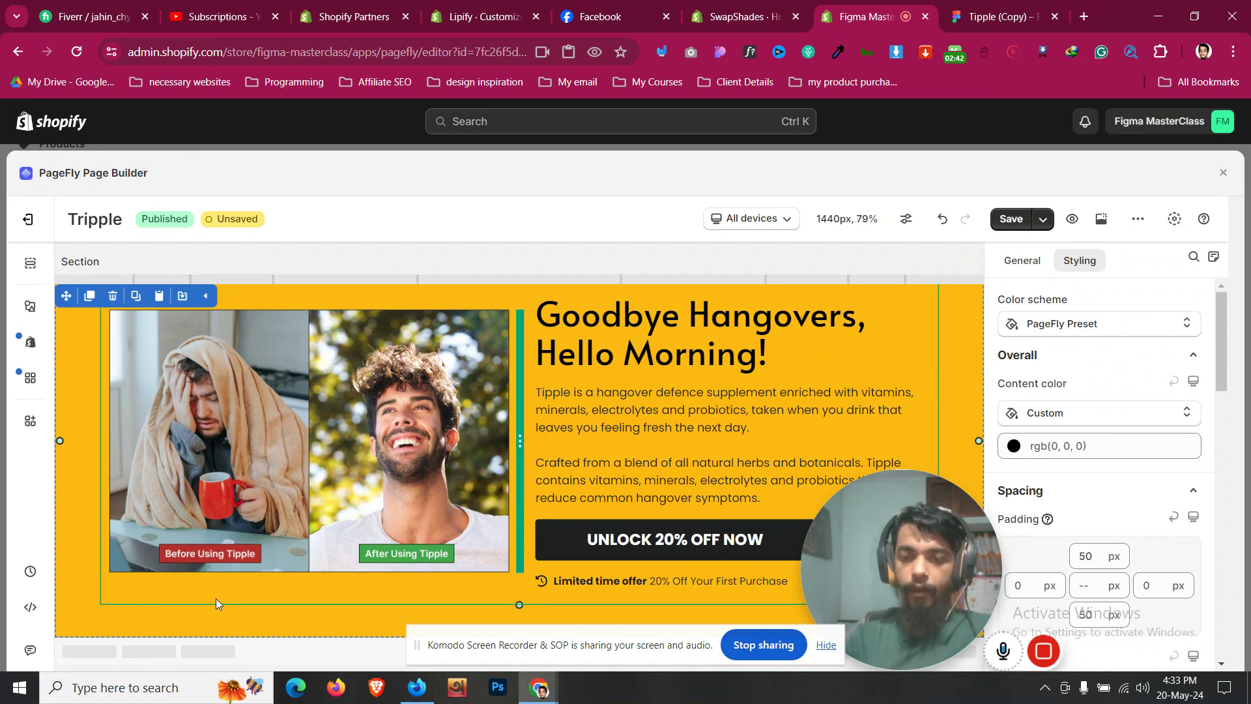
scroll(216, 598, "up", 2)
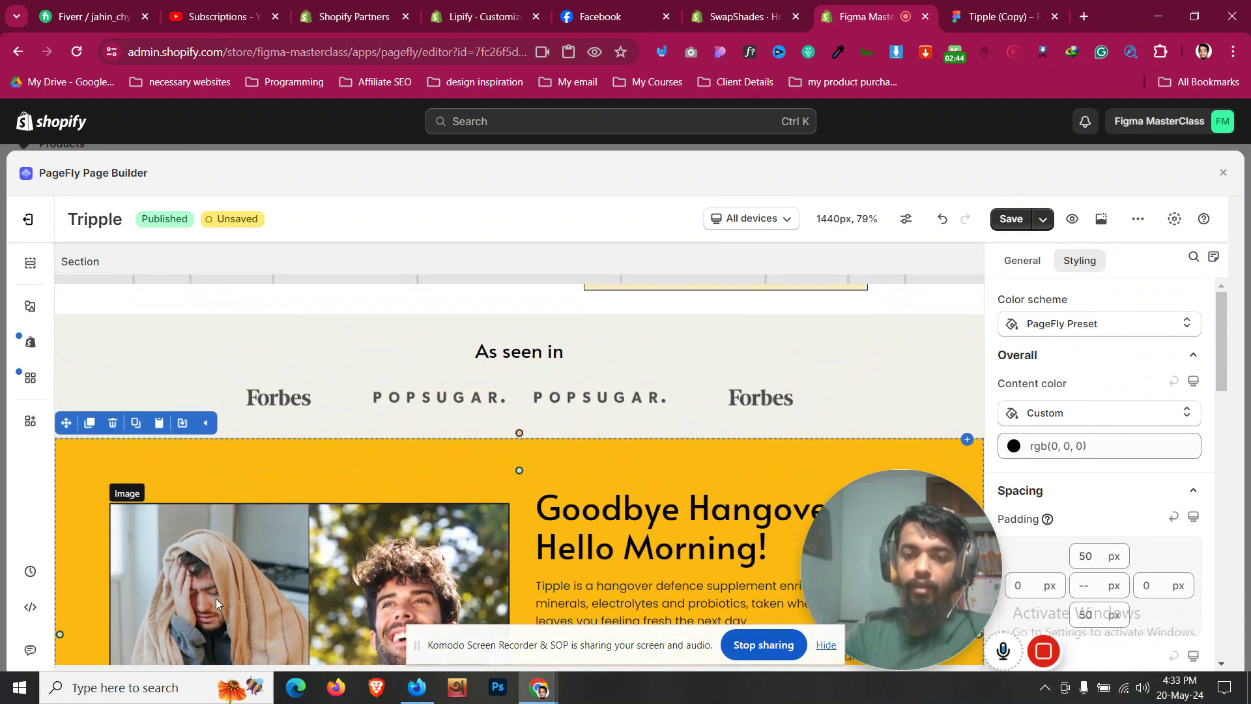
scroll(216, 598, "up", 2)
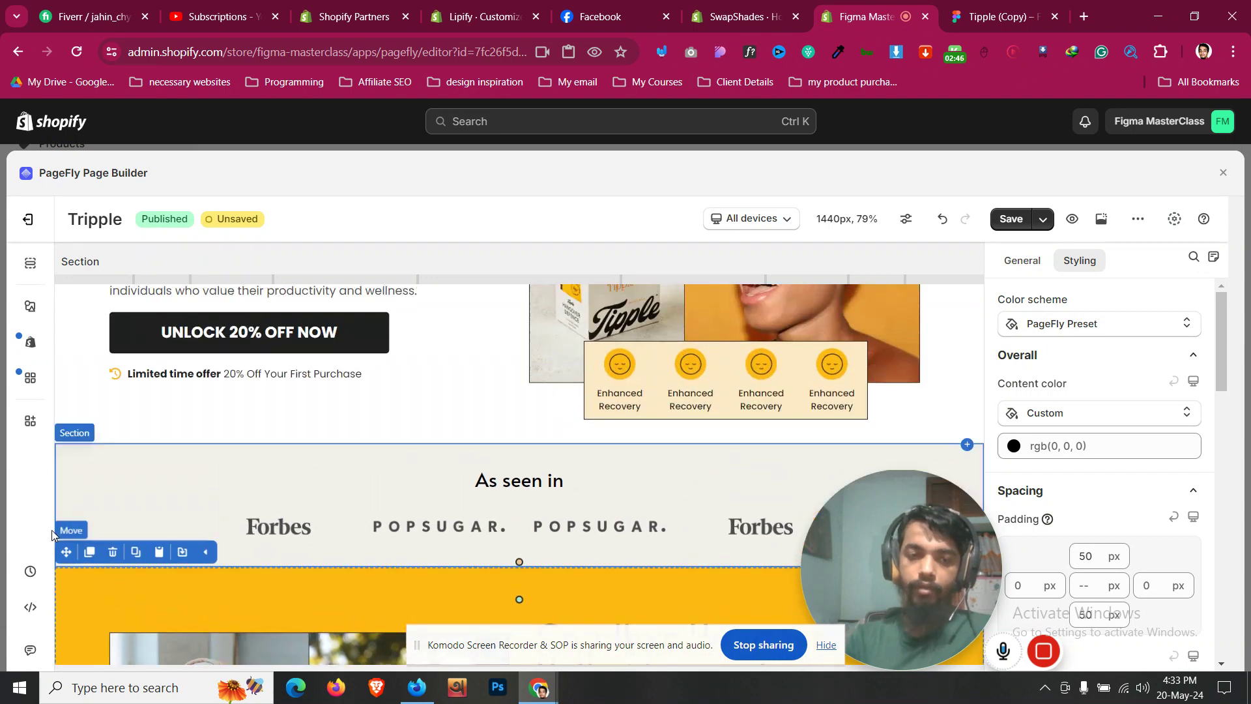
left_click(75, 500)
scroll(76, 500, "up", 2)
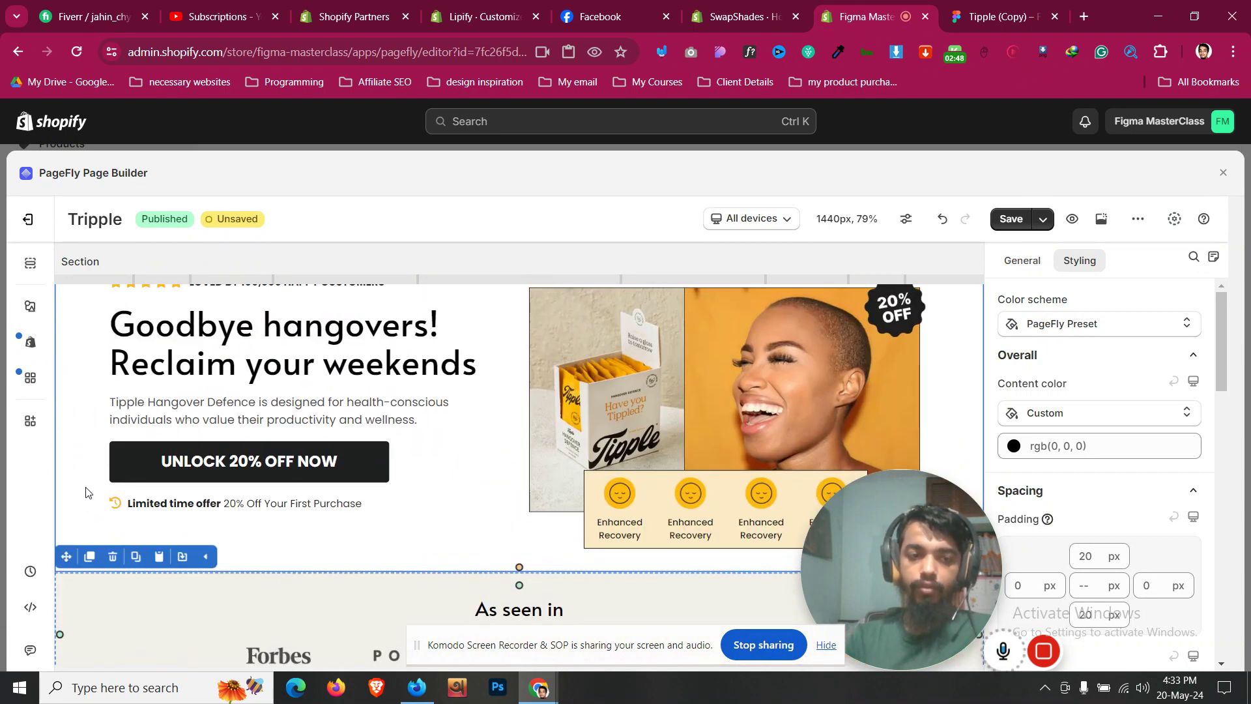
left_click(84, 488)
scroll(85, 486, "down", 3)
scroll(88, 487, "down", 3)
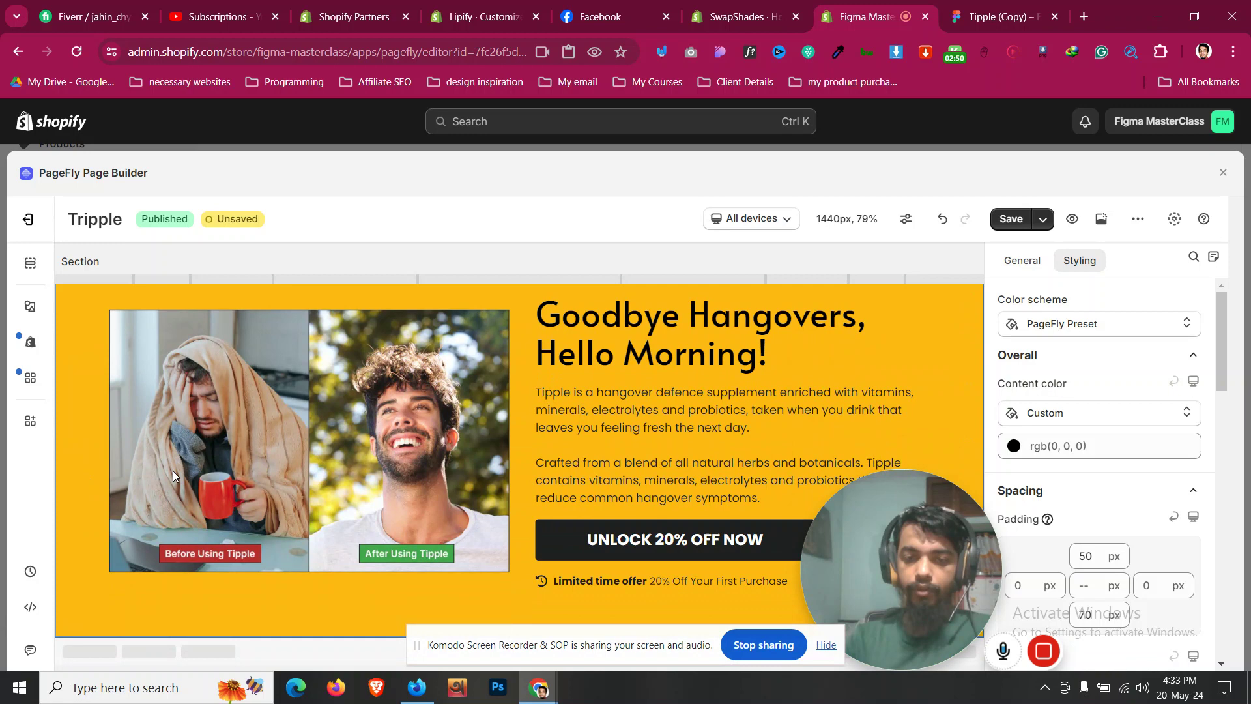
Step: Switch to the Figma design and examine the size and spacing of the card frames in the "Feel Great After Every Party with Tipple" section
left_click(1004, 7)
scroll(621, 307, "down", 5)
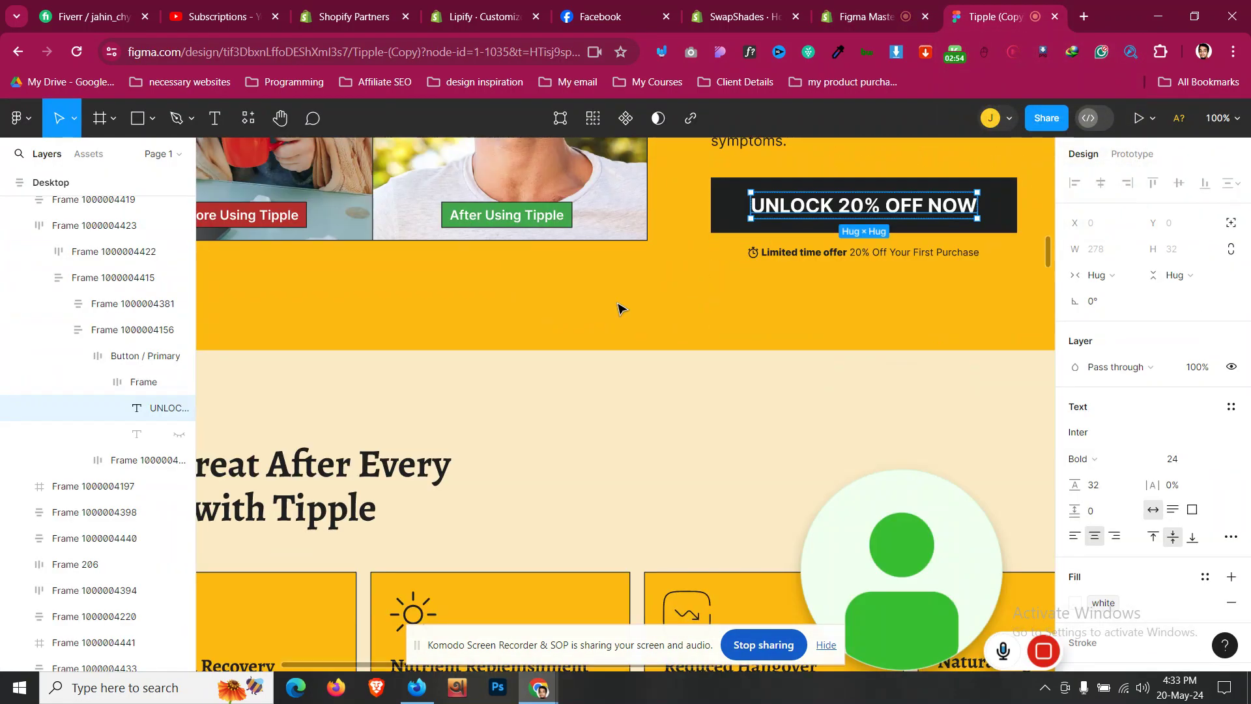
key("minus")
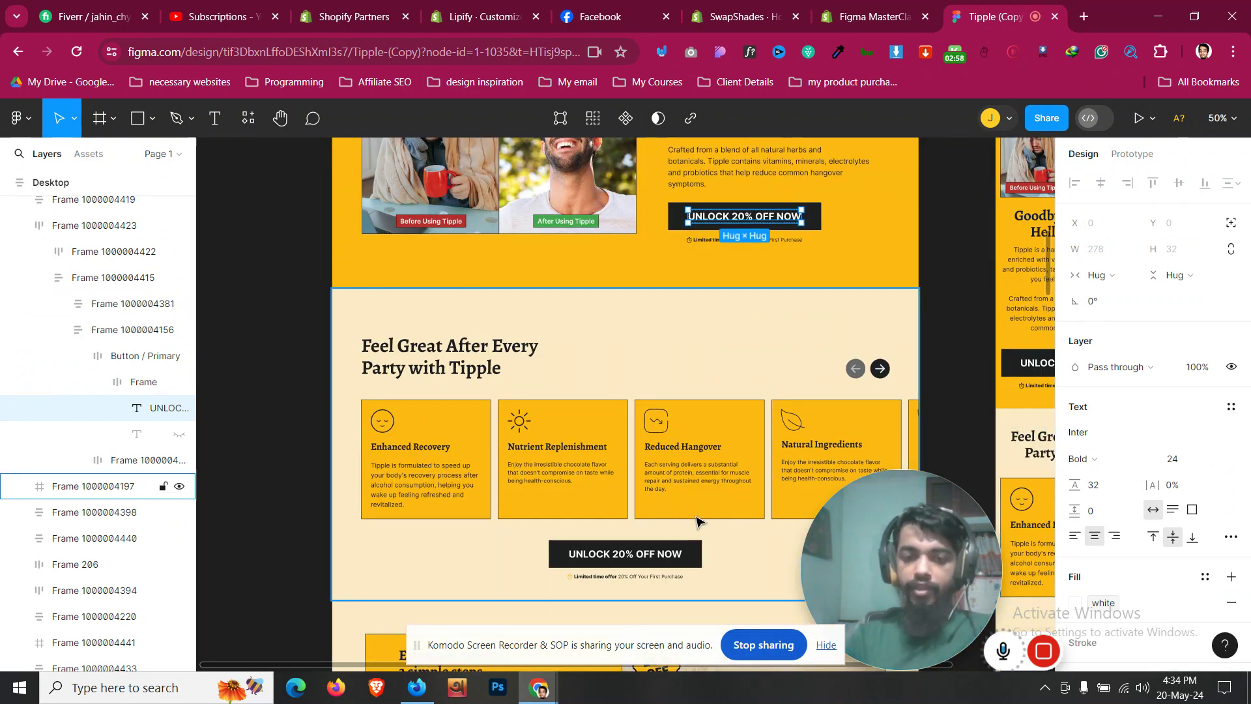
left_click(448, 436)
left_click(448, 436)
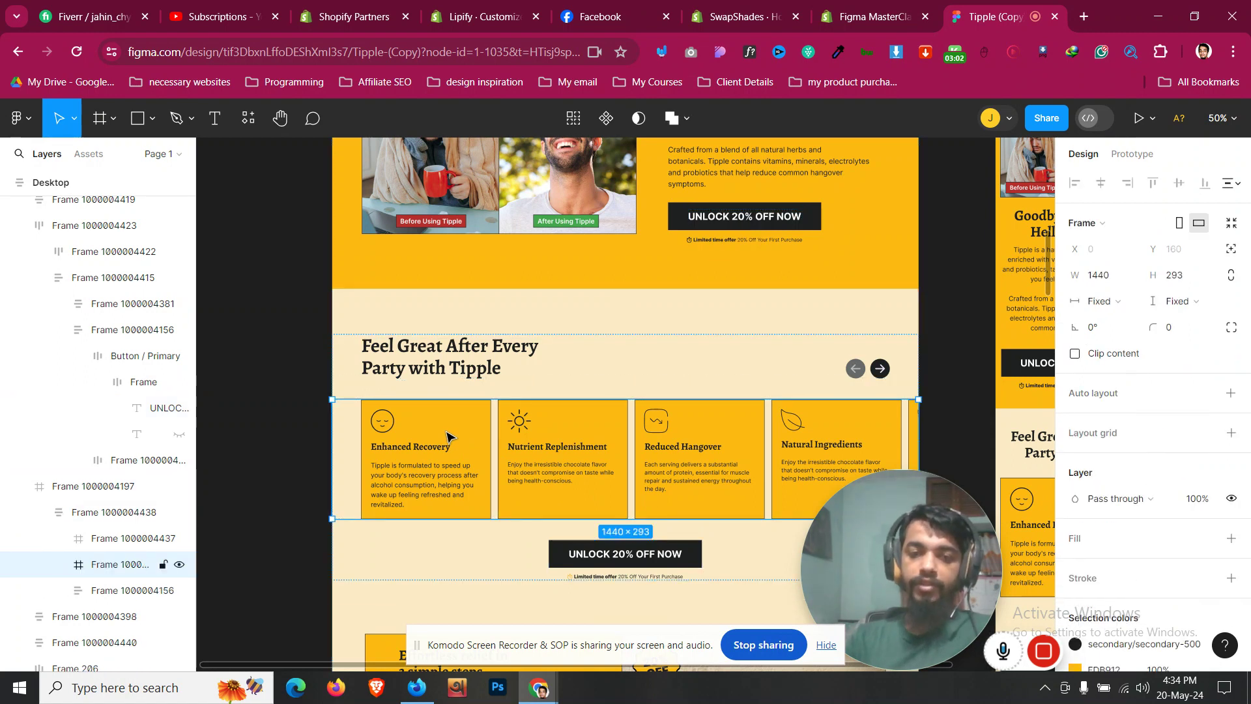
left_click(448, 437)
left_click(565, 433)
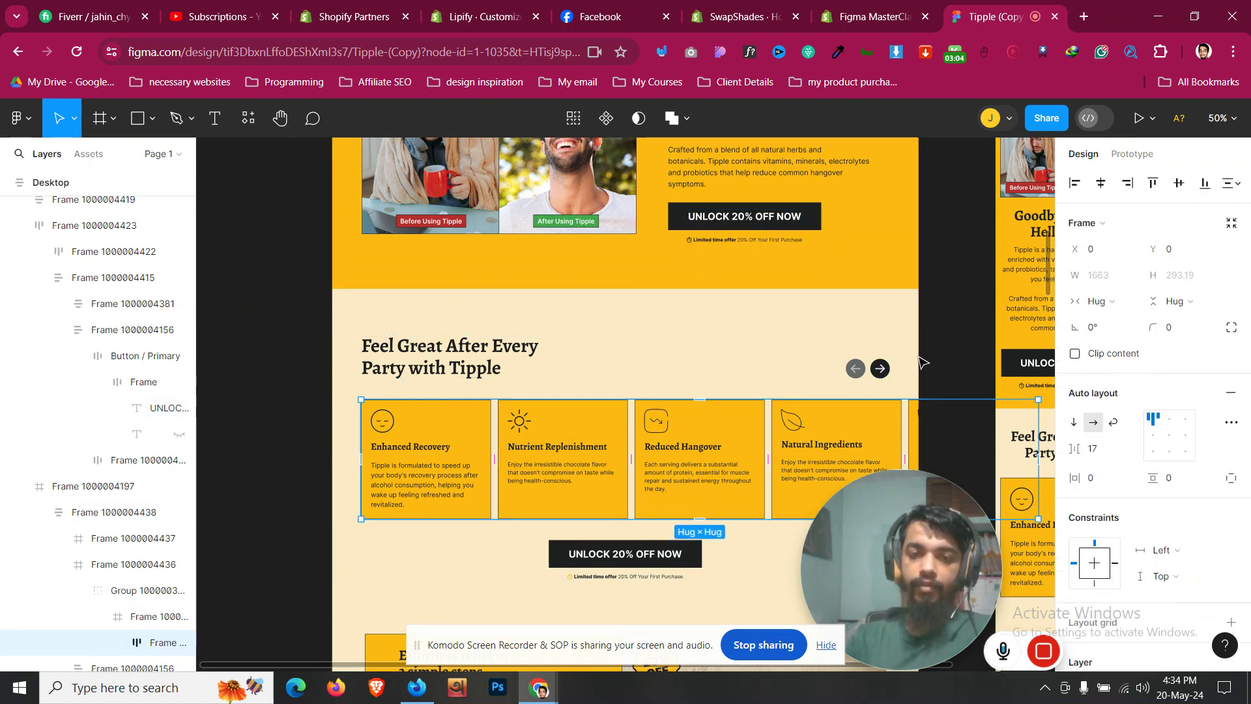
left_click(425, 558)
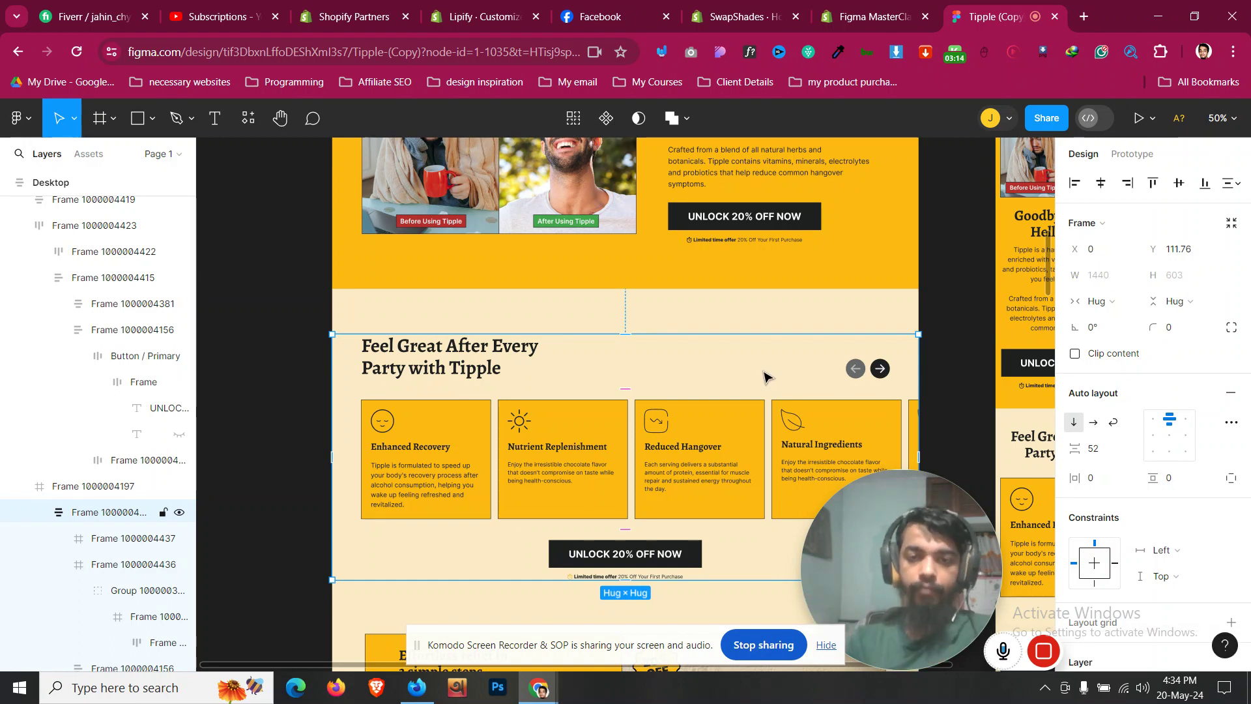
Step: Copy the Feel Great section's background fill code FBEAC5 and look over the section's mobile layout
left_click(739, 322)
left_click(1107, 564)
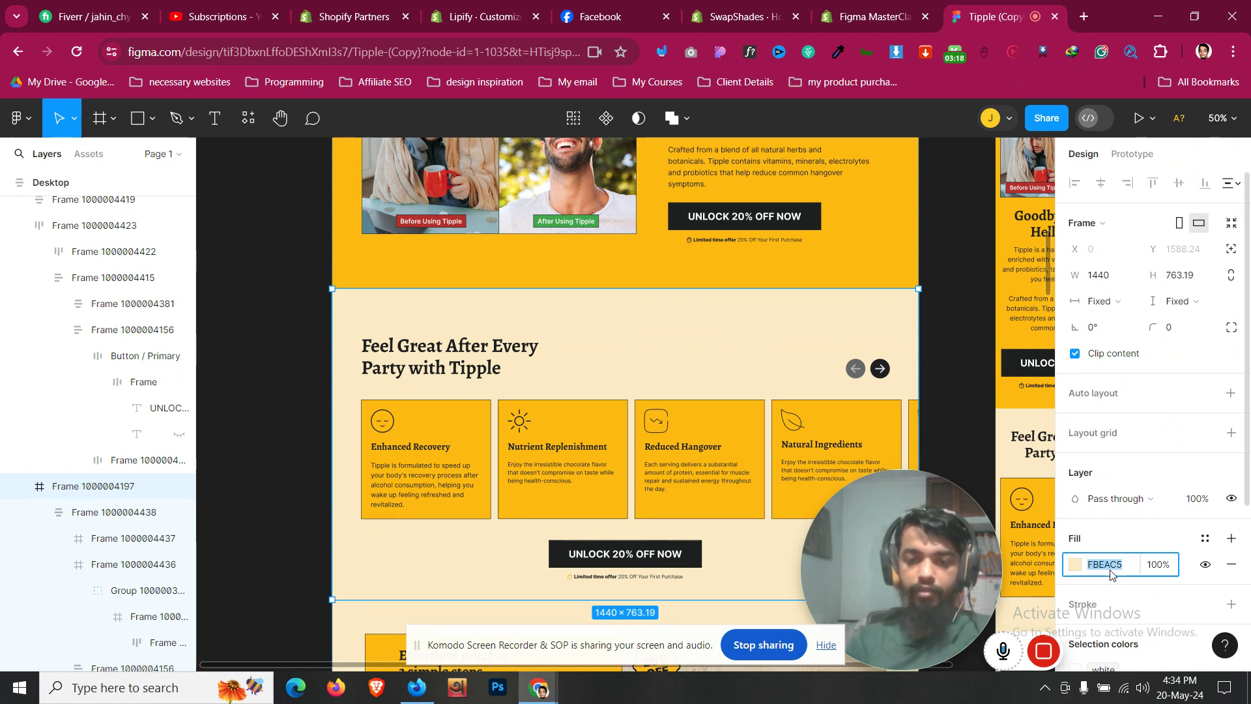
left_click_drag(350, 665, 684, 657)
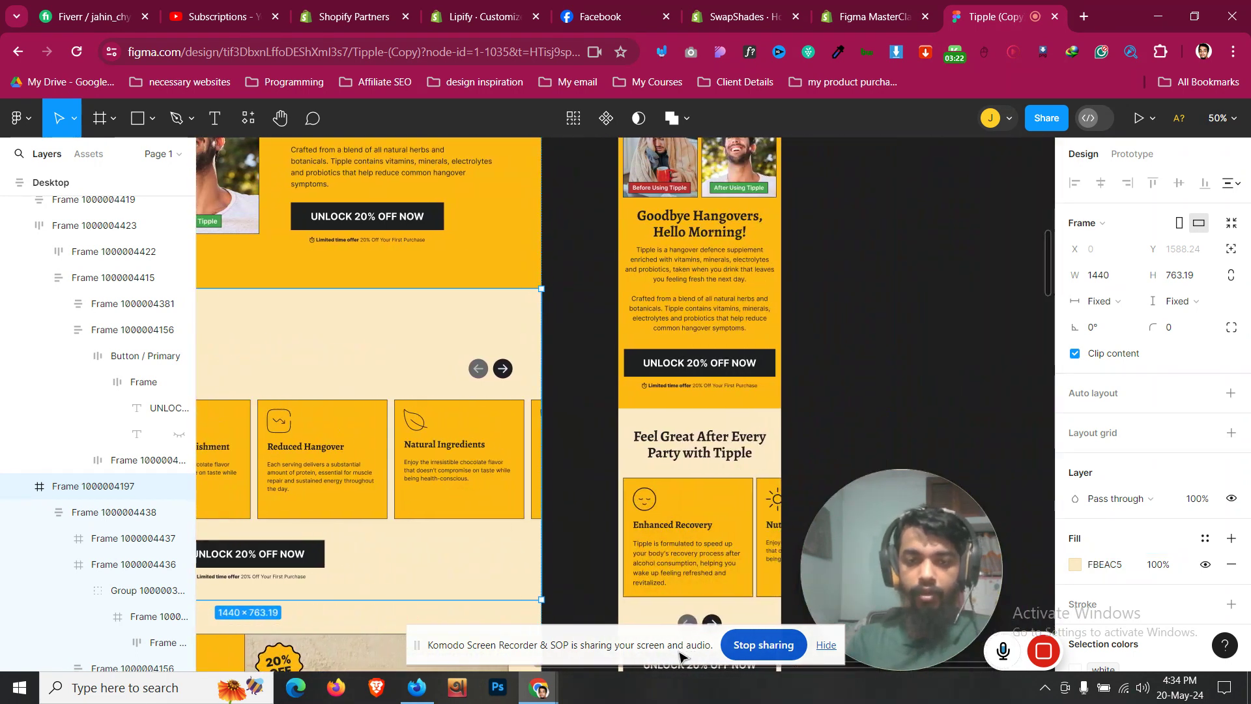
scroll(587, 655, "down", 1)
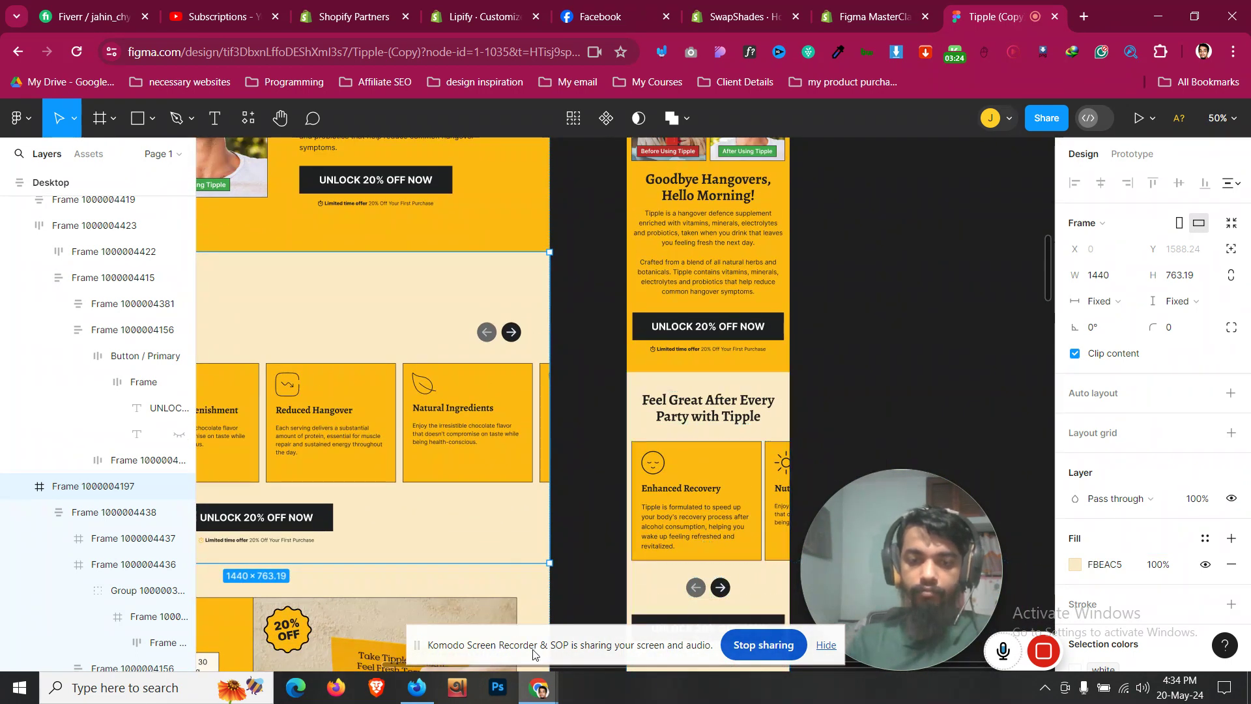
scroll(389, 668, "left", 5)
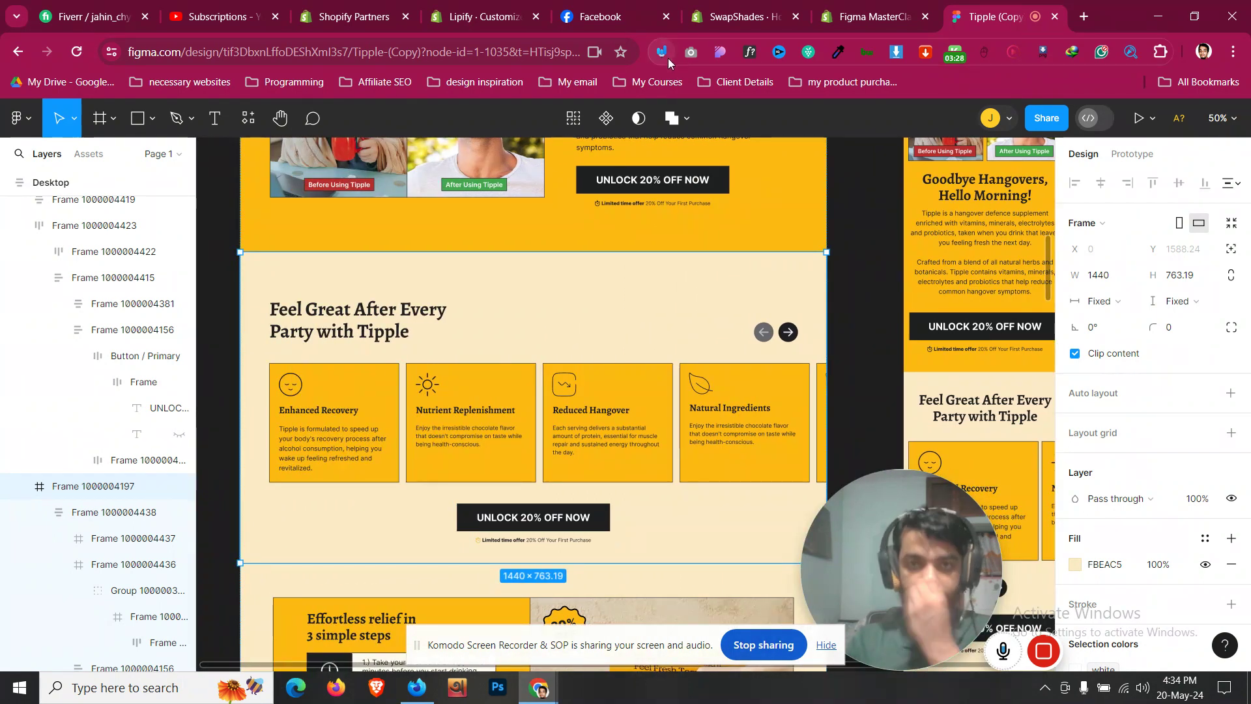
Step: Switch to the PageFly editor and add a 1/1 single-column layout section directly below the Goodbye Hangovers section
left_click(844, 7)
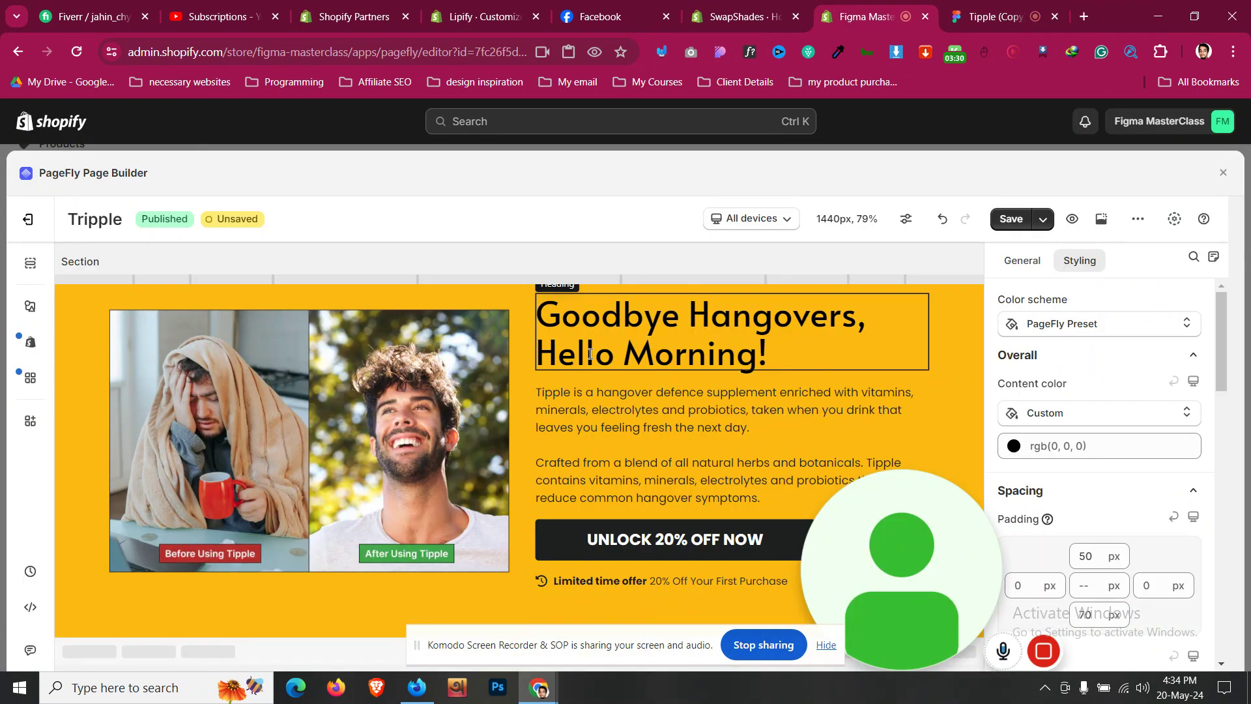
left_click(30, 306)
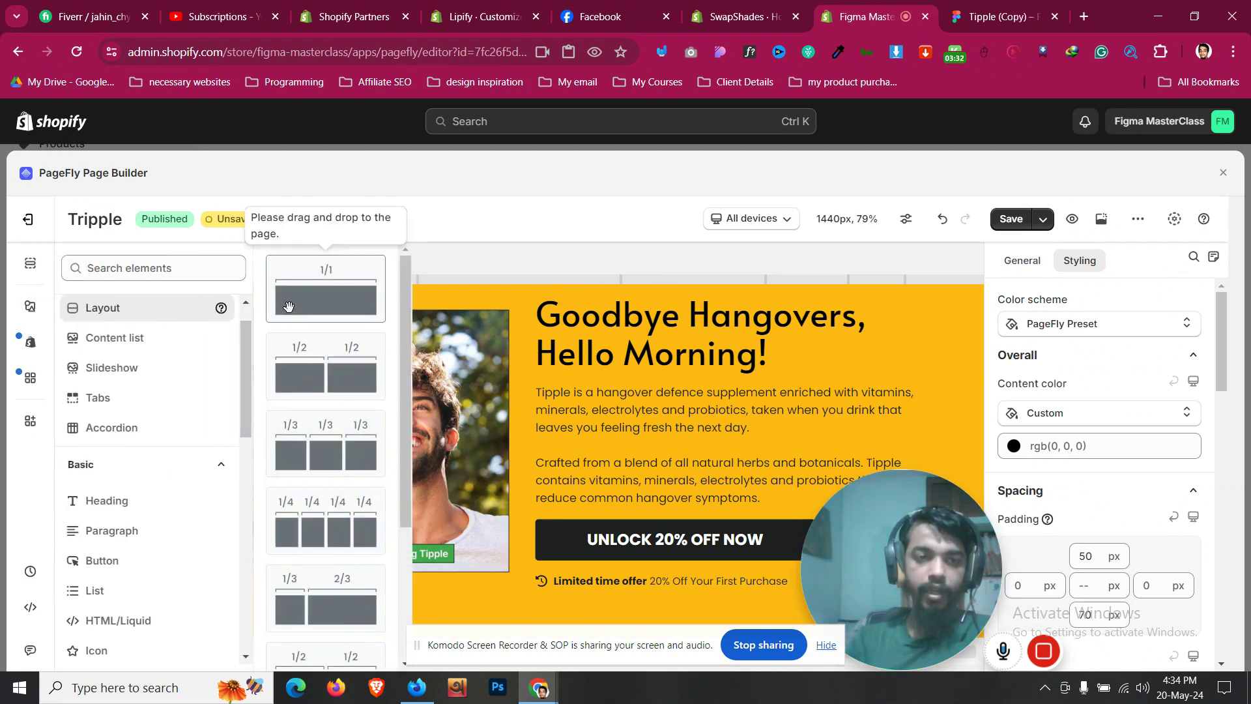
left_click_drag(307, 297, 172, 615)
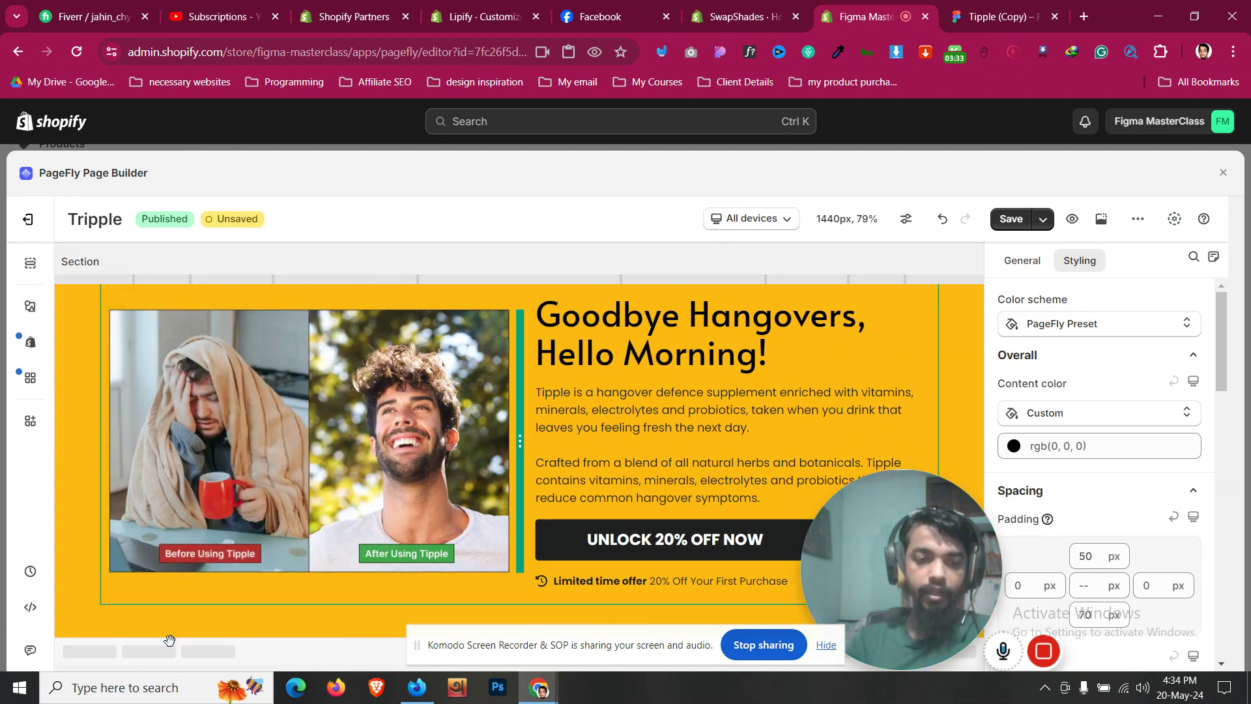
left_click_drag(350, 372, 127, 610)
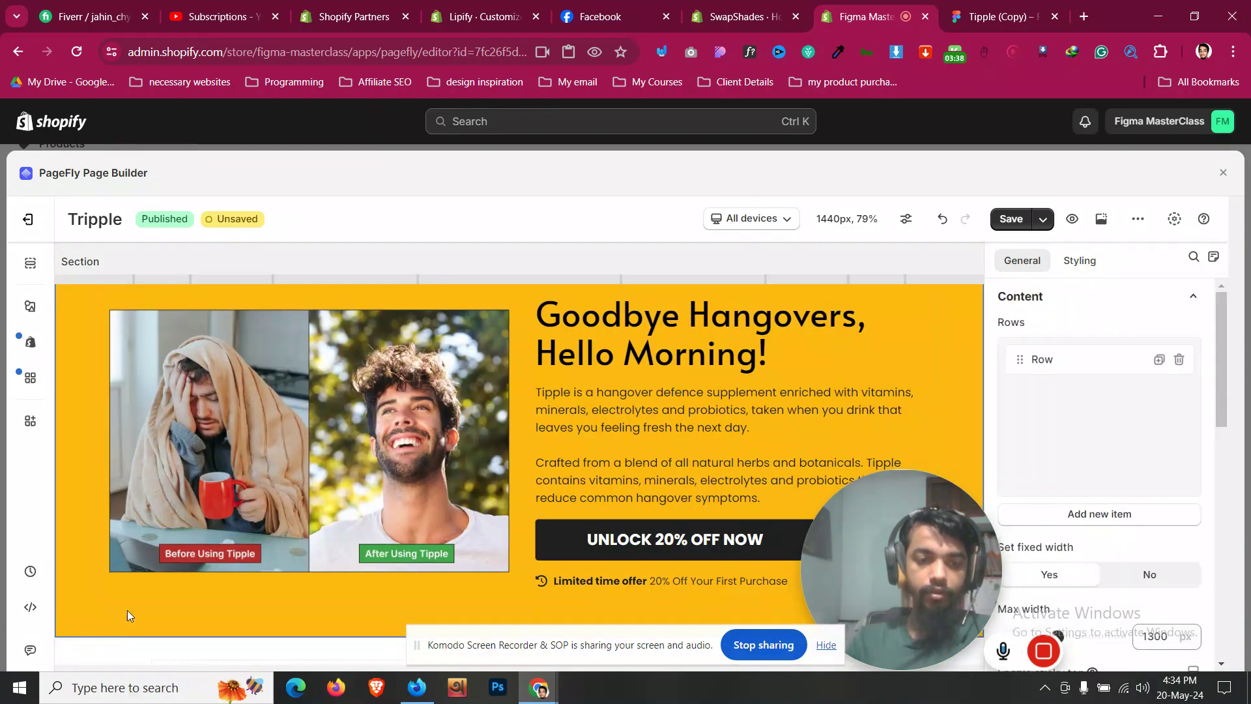
left_click(71, 499)
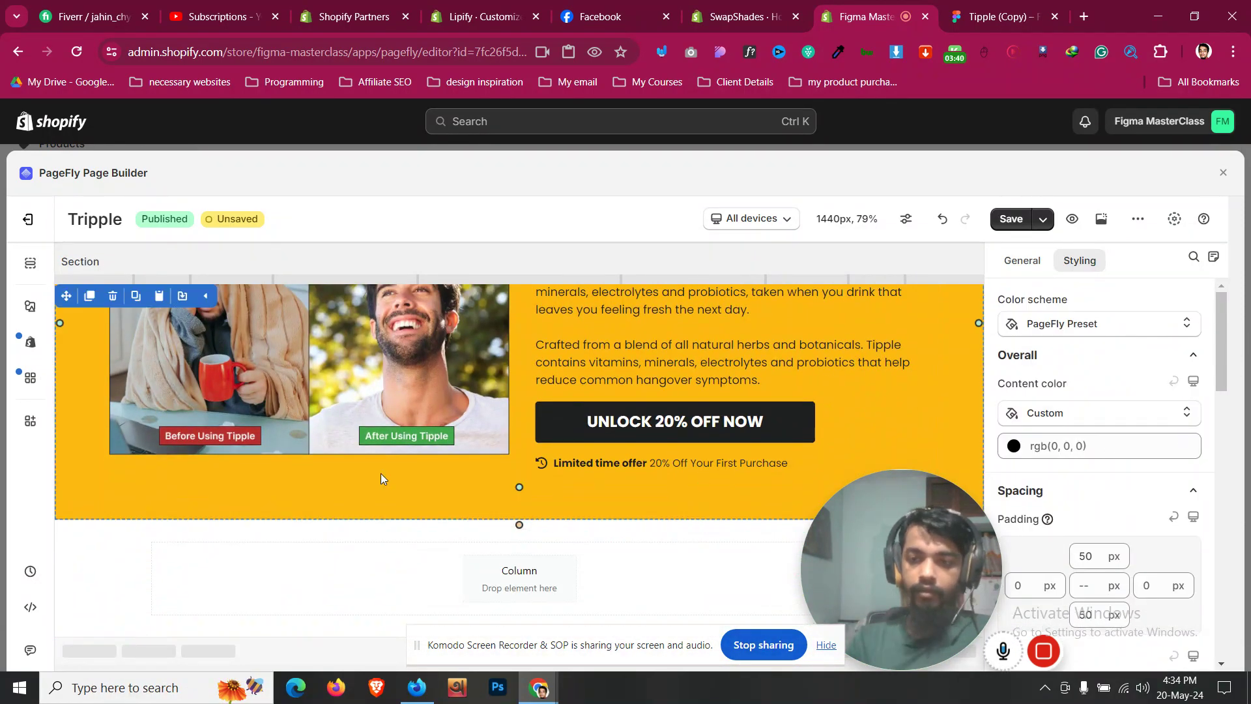
Step: Set the top and bottom padding of the new section below Goodbye Hangovers to 50 px each
left_click(98, 552)
left_click(1079, 556)
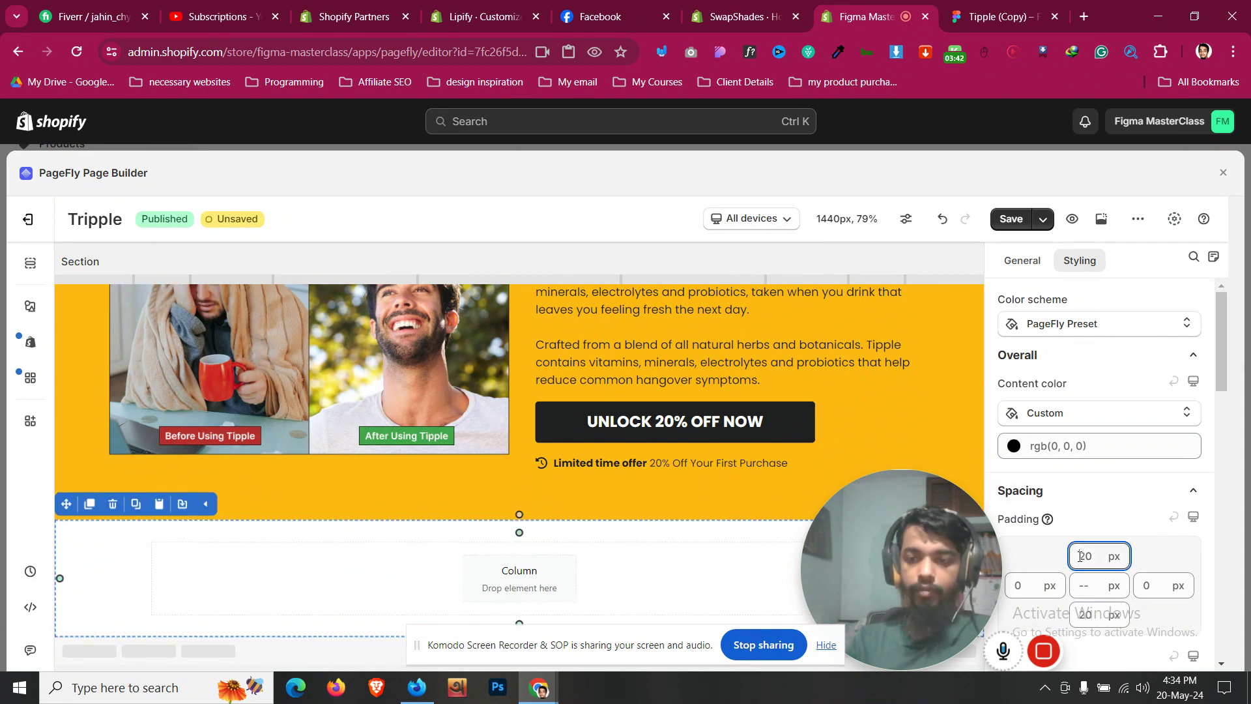
double_click(1079, 555)
type("50")
double_click(1085, 614)
type("50")
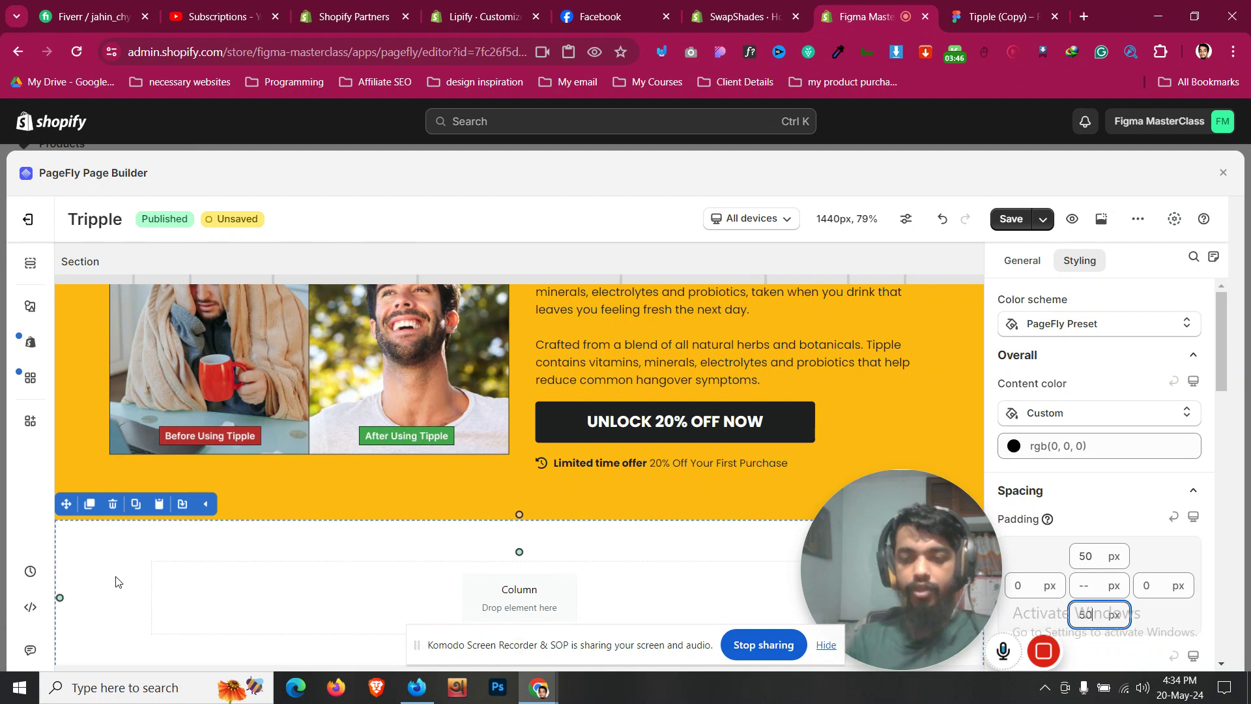
Step: Set the new section's fixed max width to 1300 px
left_click(1021, 260)
scroll(1107, 424, "down", 5)
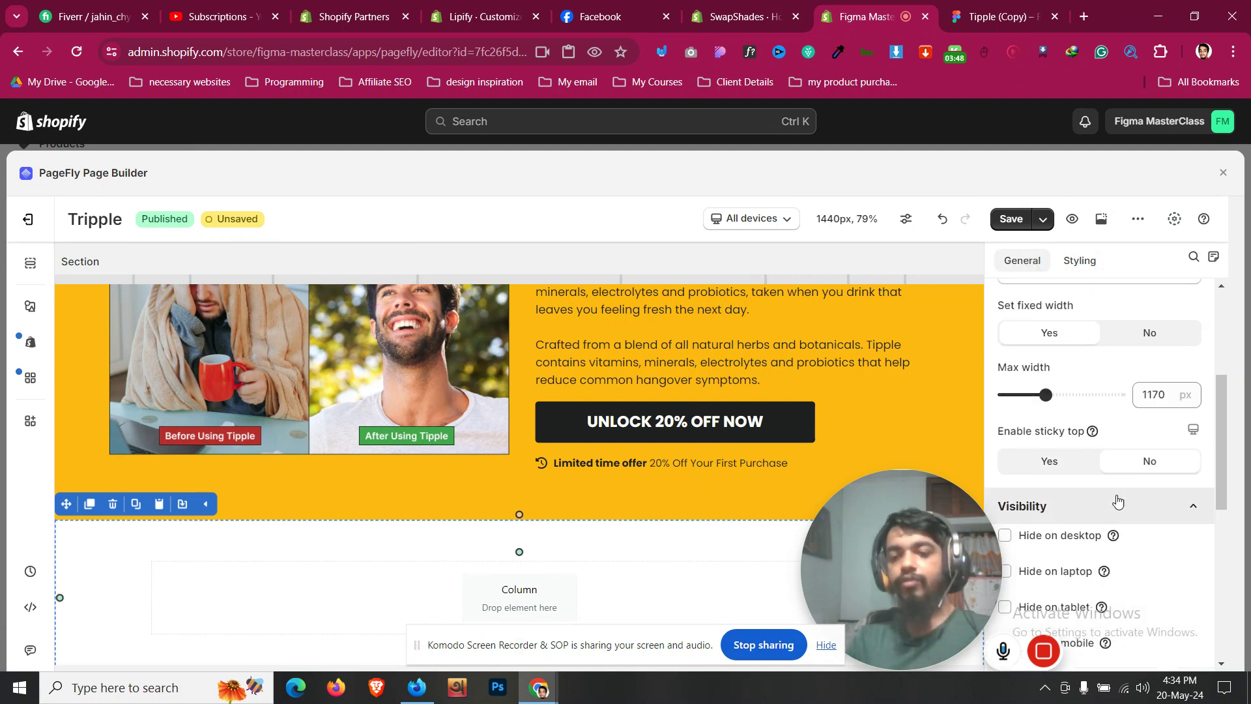
type("1200")
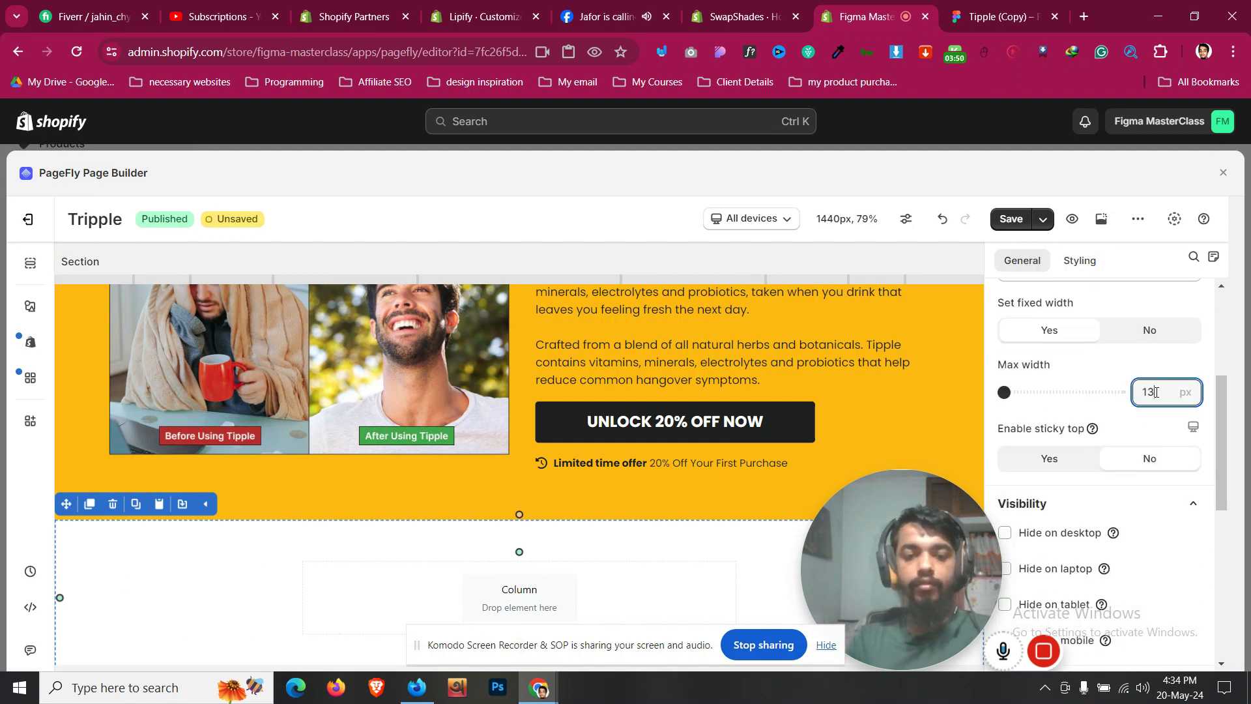
left_click(595, 7)
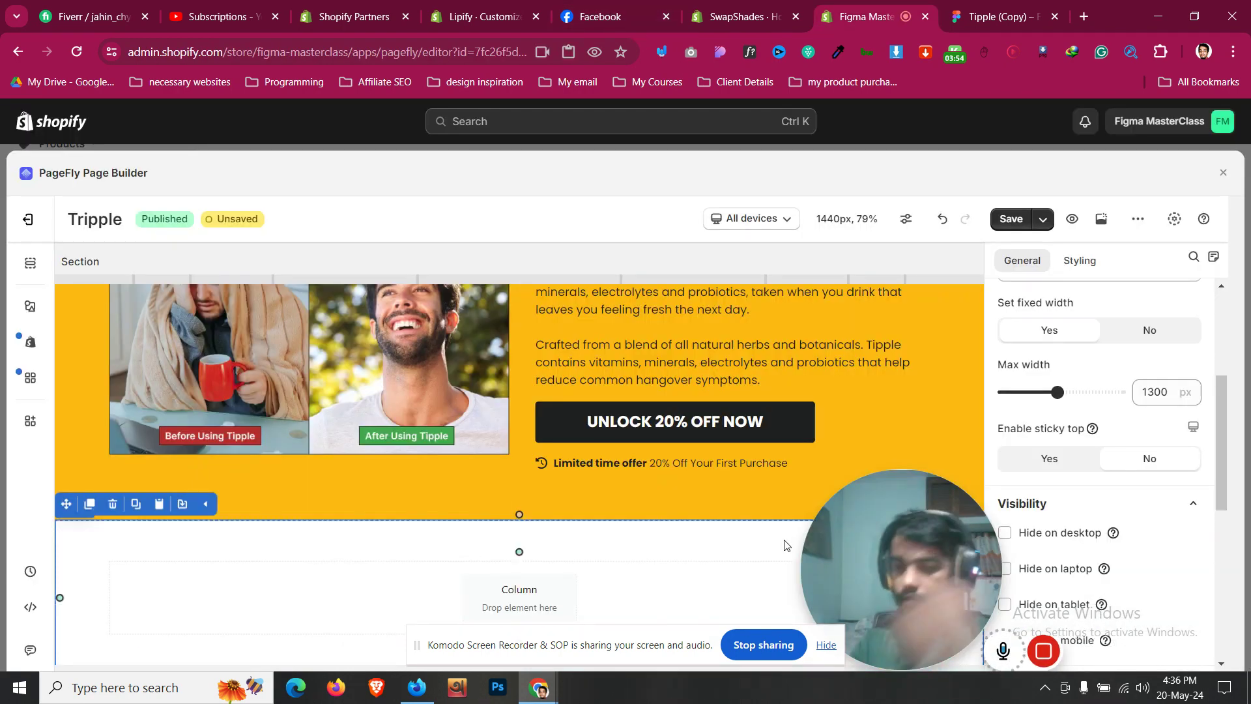
scroll(711, 511, "down", 1)
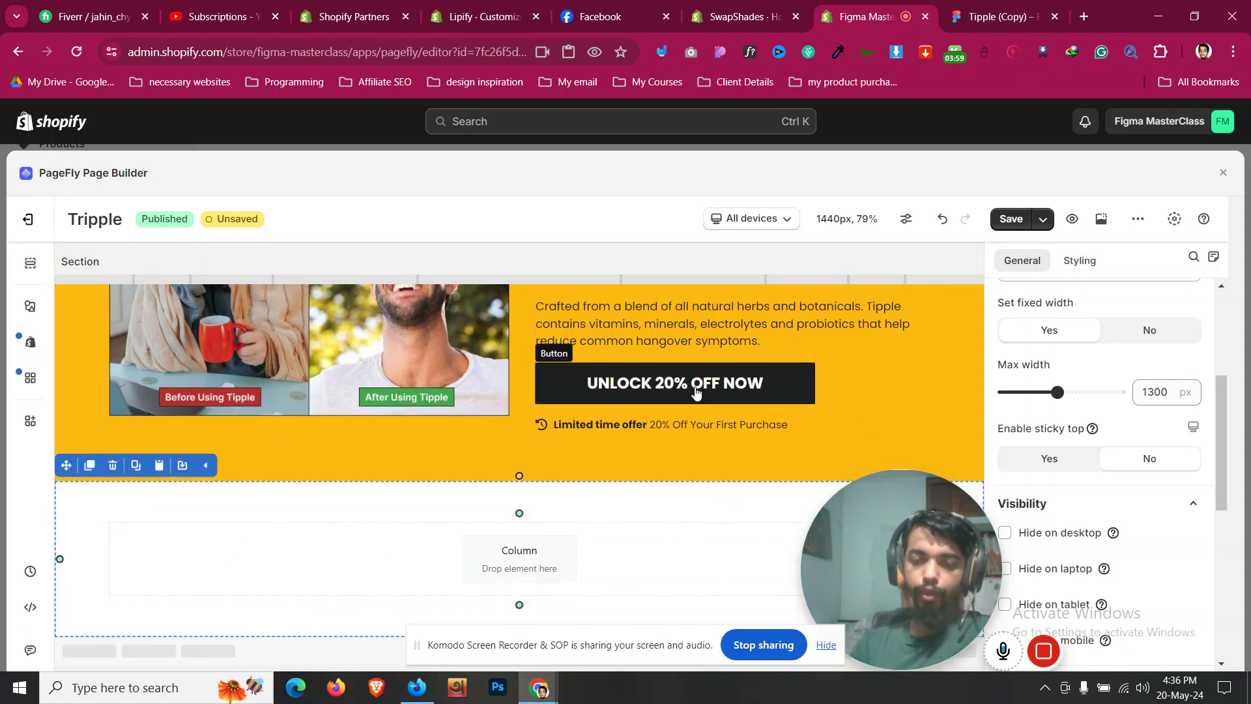
Step: Switch to the Figma design and inspect the text properties of the "Feel Great After Every Party with Tipple" heading
left_click(958, 7)
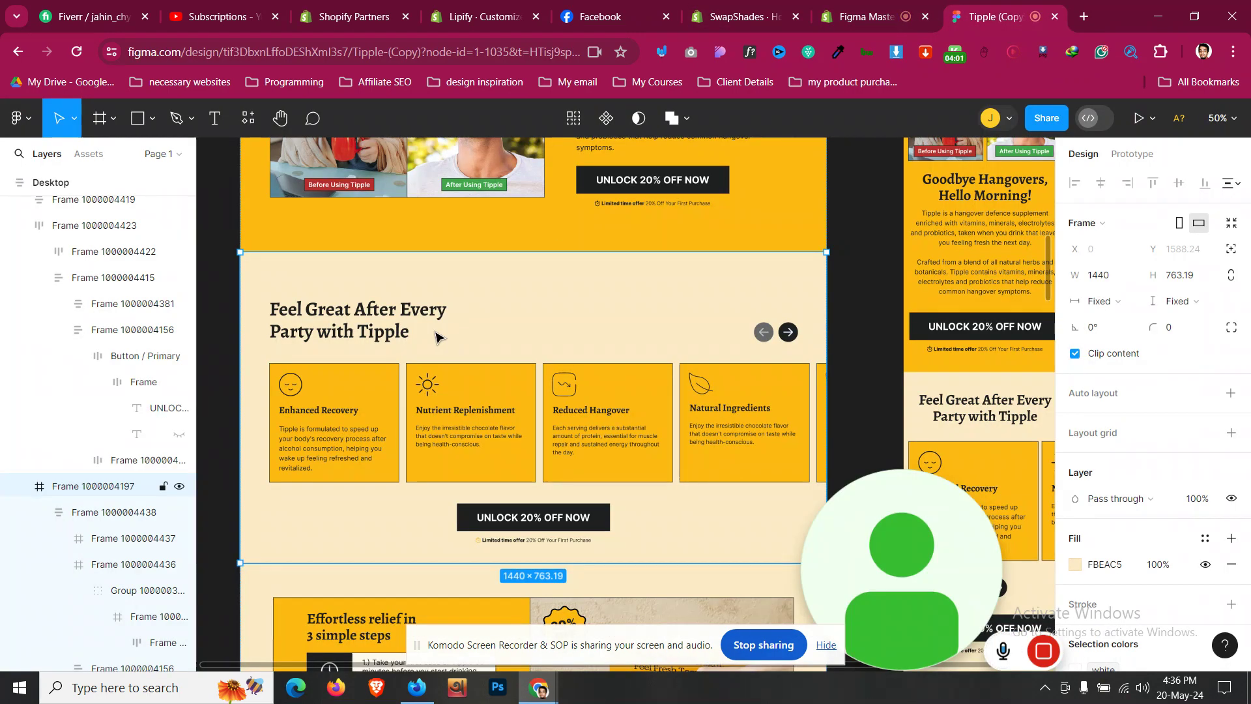
double_click(414, 329)
double_click(415, 329)
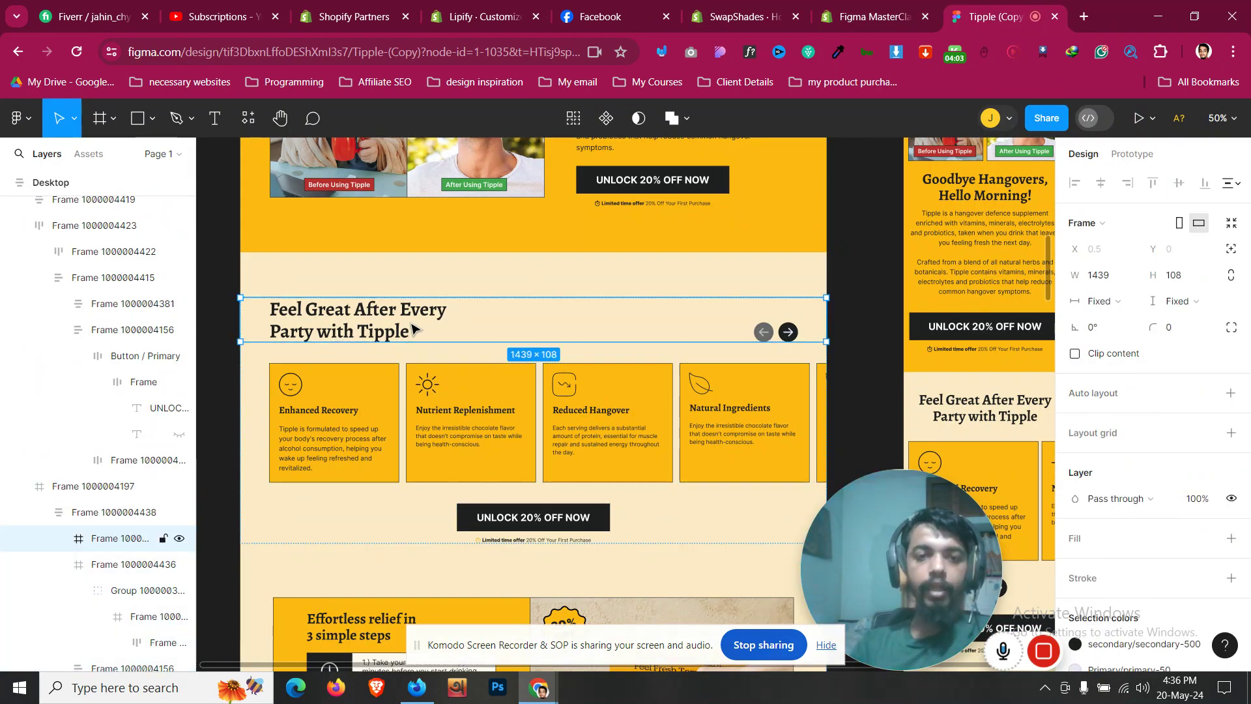
double_click(414, 329)
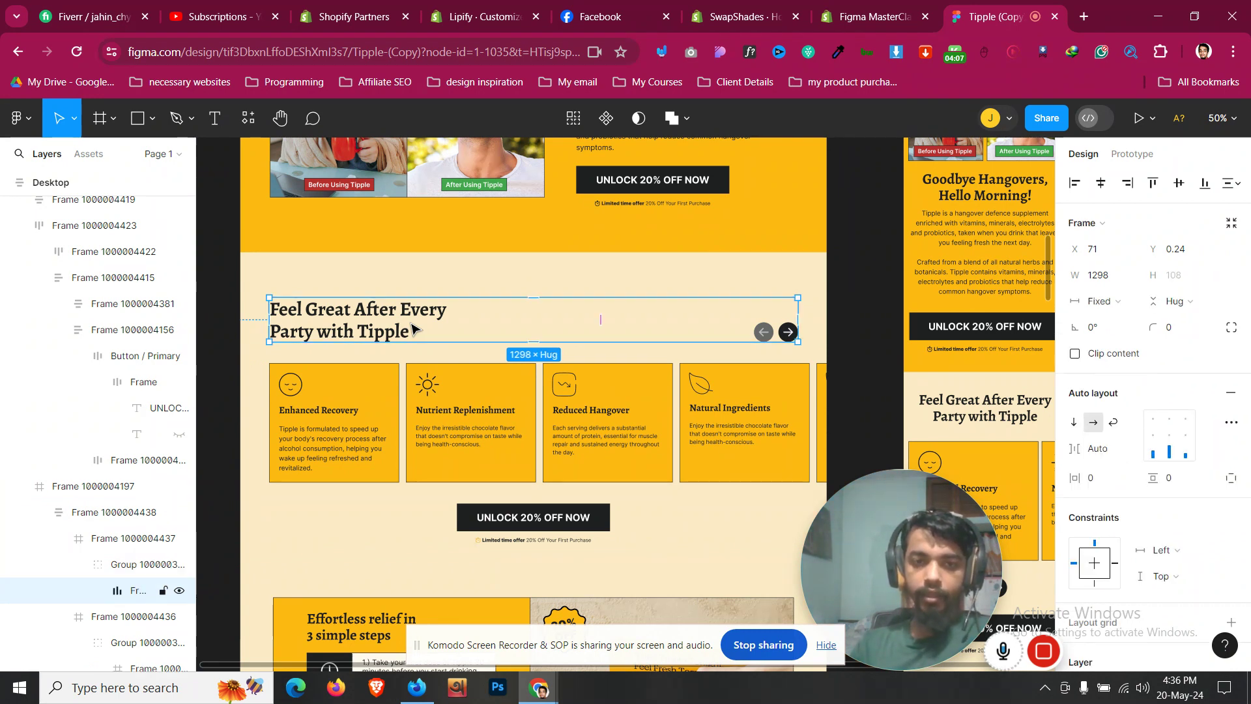
double_click(414, 329)
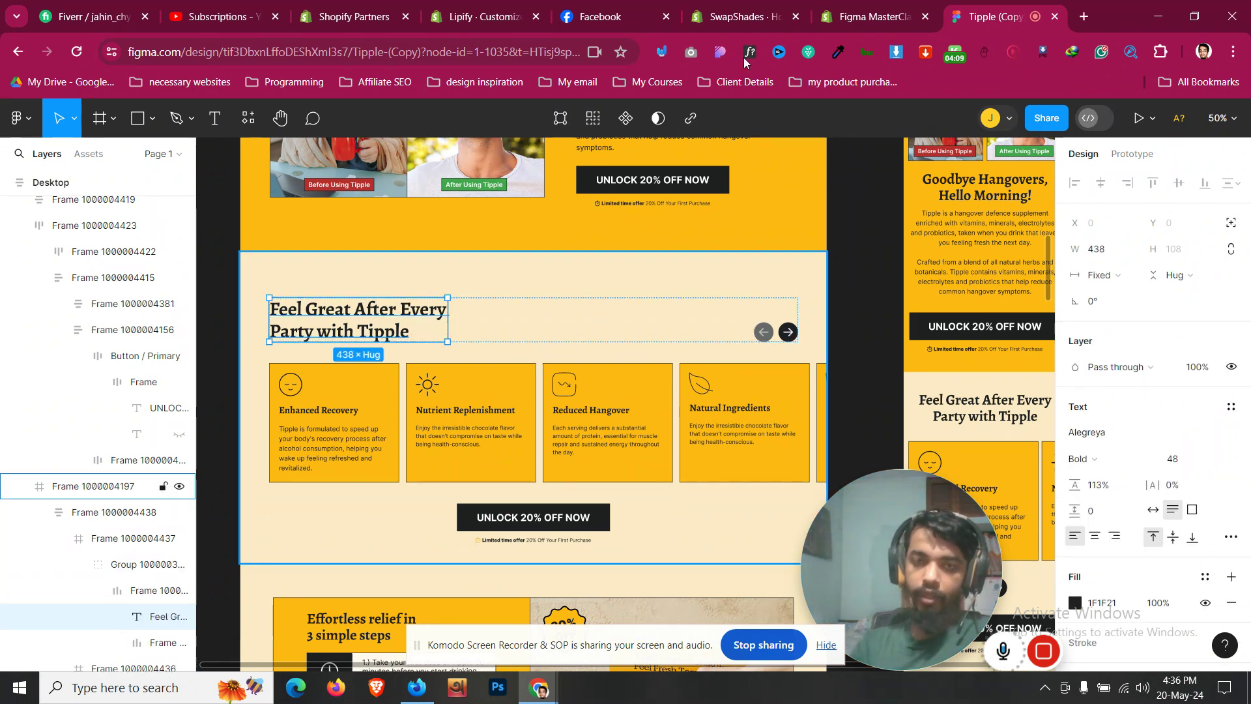
Step: Switch to the PageFly editor, duplicate the "Goodbye Hangovers, Hello Morning!" heading and move the copy into the new section's empty column
left_click(863, 16)
scroll(727, 476, "up", 2)
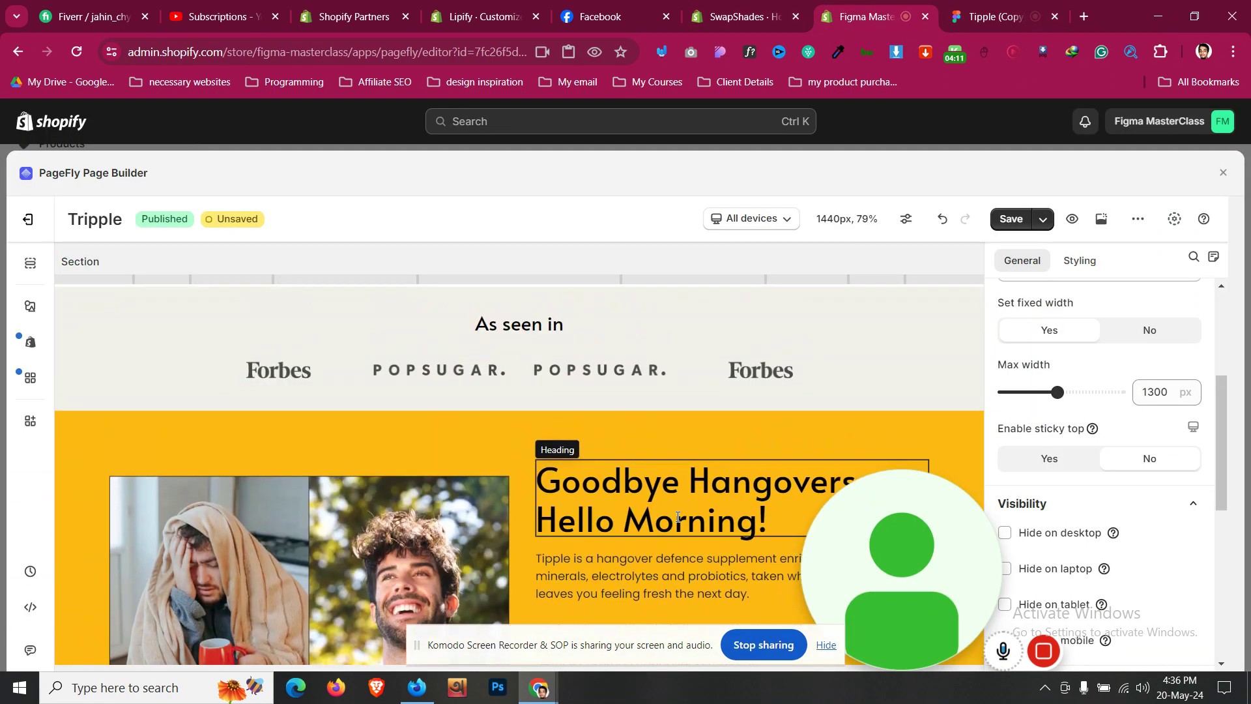
left_click(597, 484)
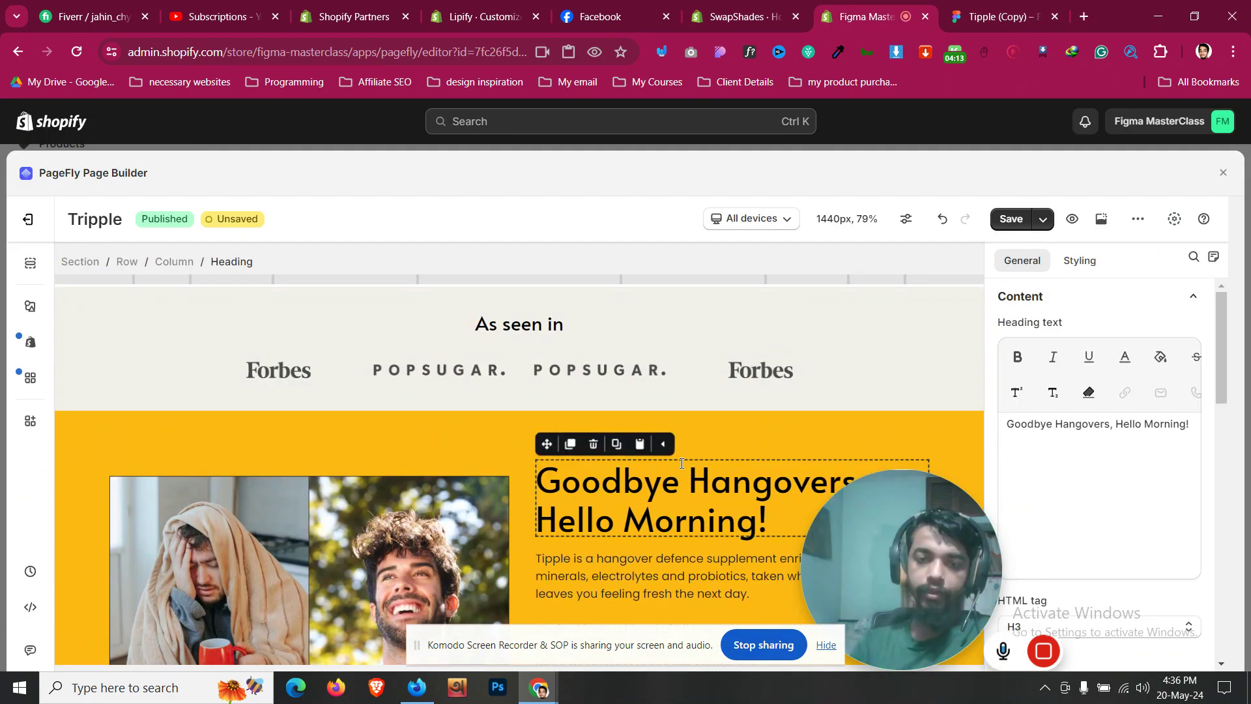
left_click(570, 442)
scroll(588, 507, "down", 2)
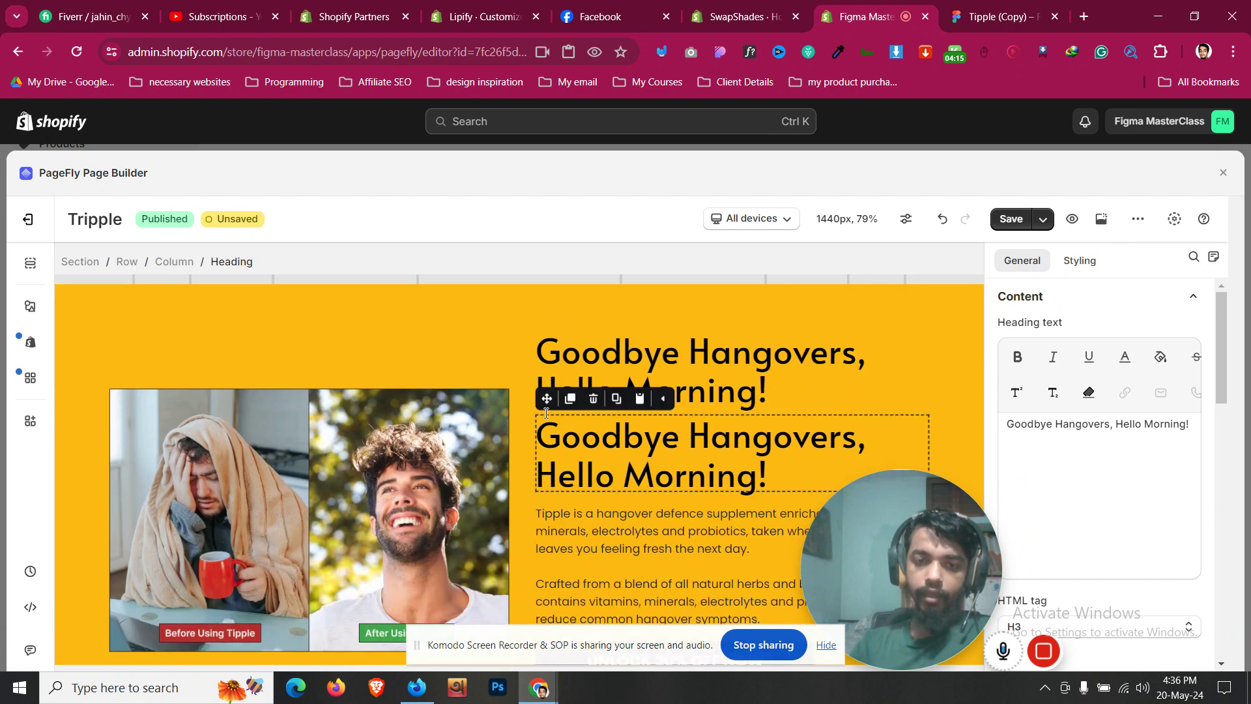
left_click_drag(543, 420, 277, 559)
Step: Copy the heading text from Figma and replace the duplicated heading's text in PageFly with "Feel Great After Every Party with Tipple"
left_click(981, 5)
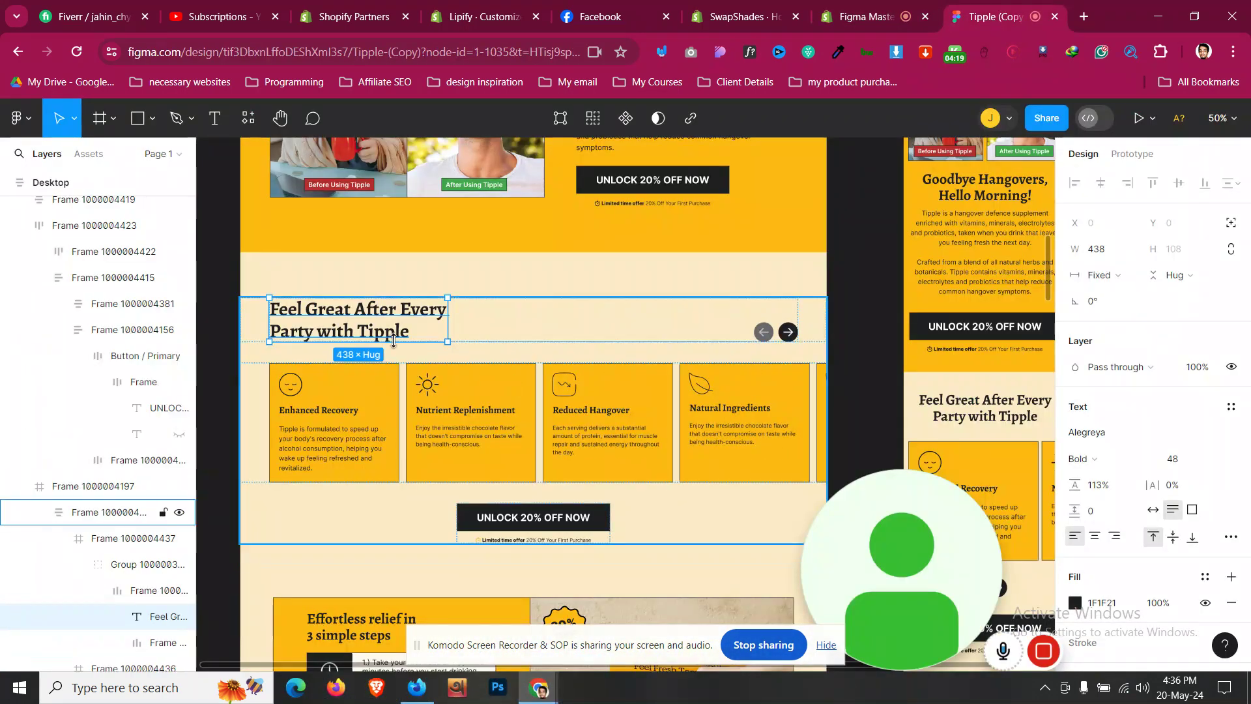
double_click(416, 333)
key("ctrl+c")
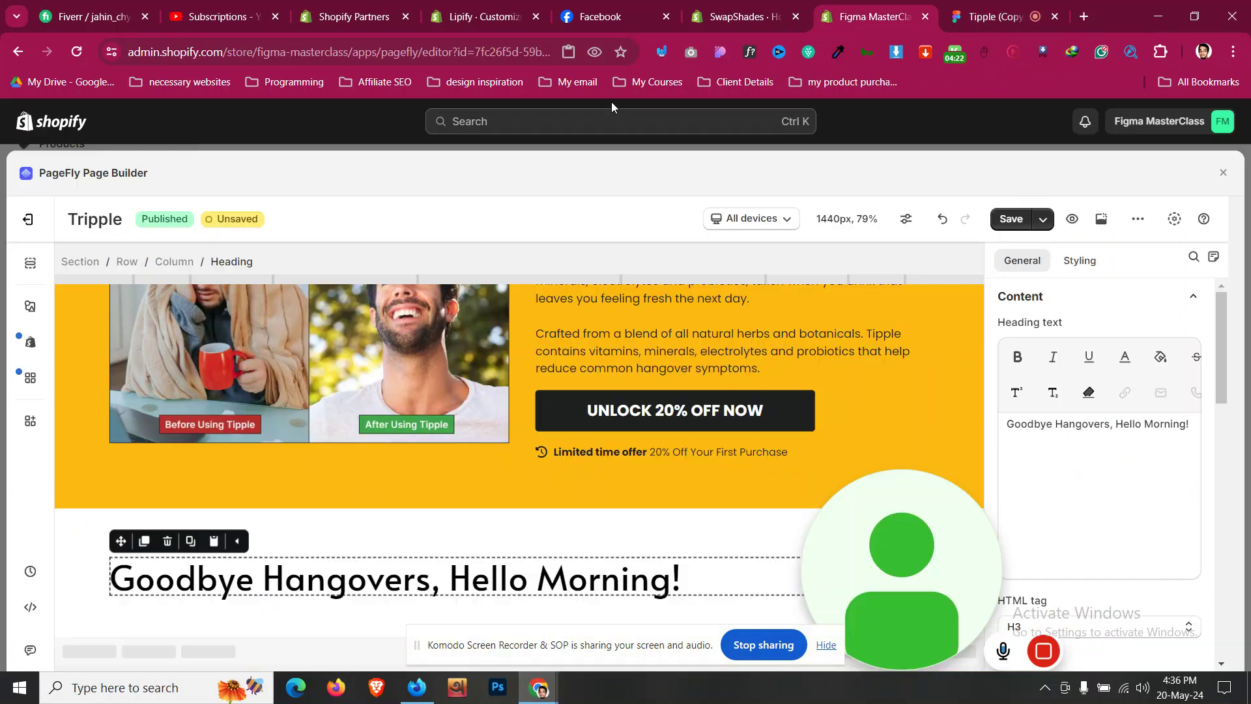
left_click(873, 16)
key("ctrl+a")
key("ctrl+v")
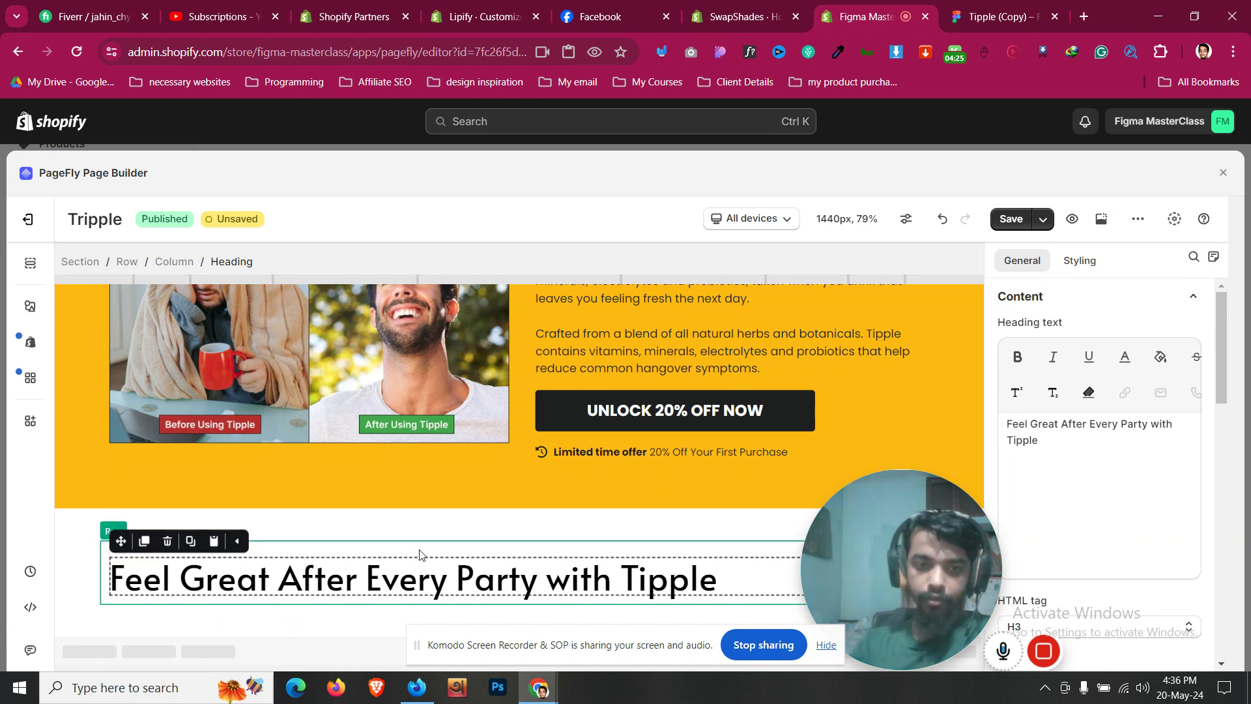
Step: Duplicate the heading's column within its row and delete the heading from the second column, leaving it empty
left_click(419, 554)
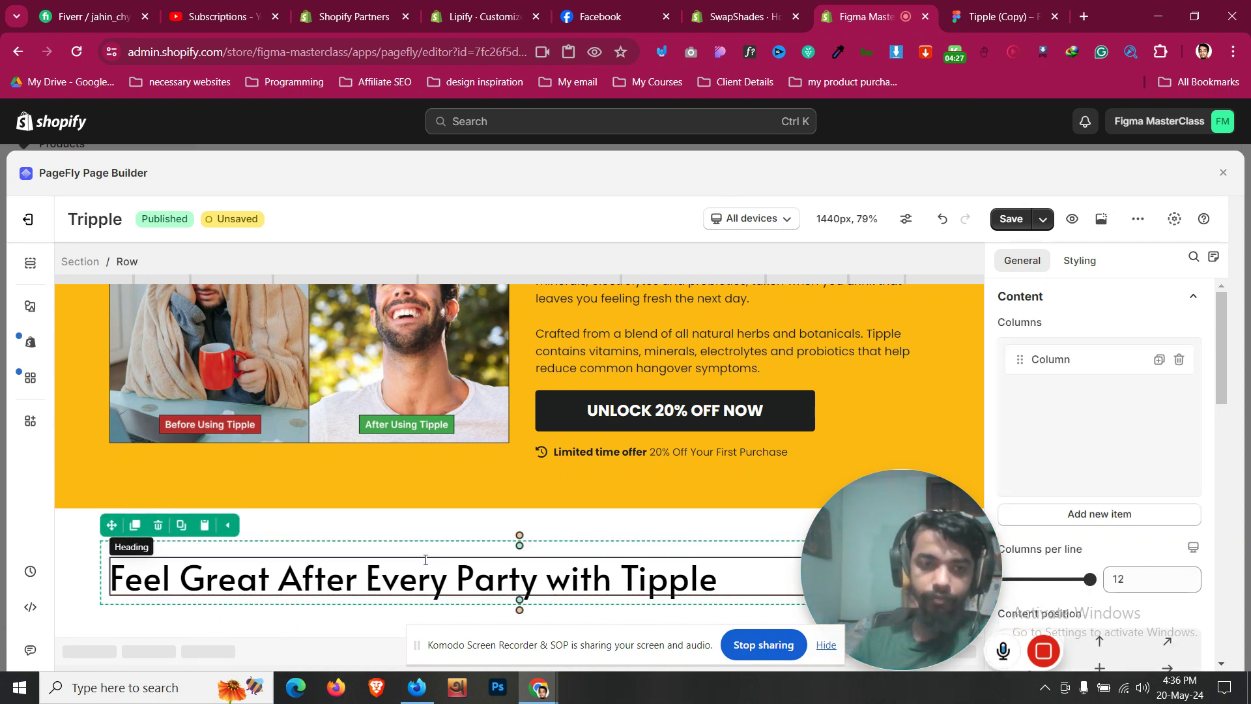
left_click(1159, 359)
left_click(619, 544)
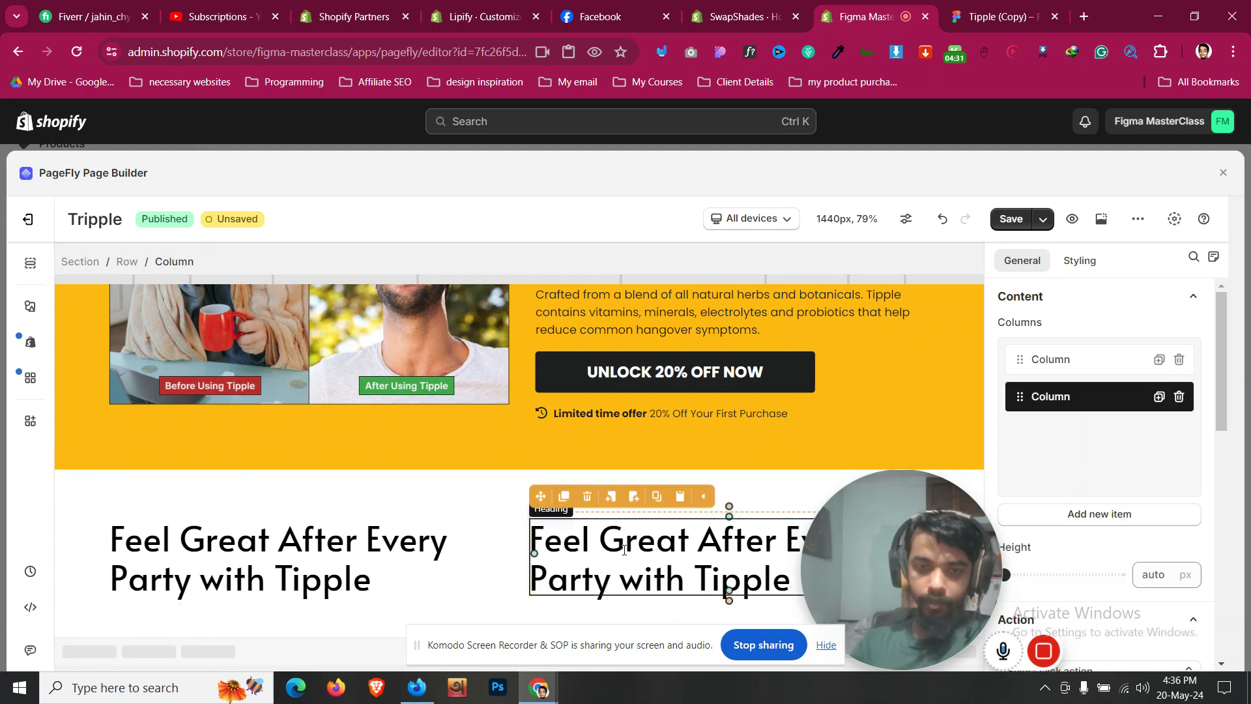
left_click(587, 501)
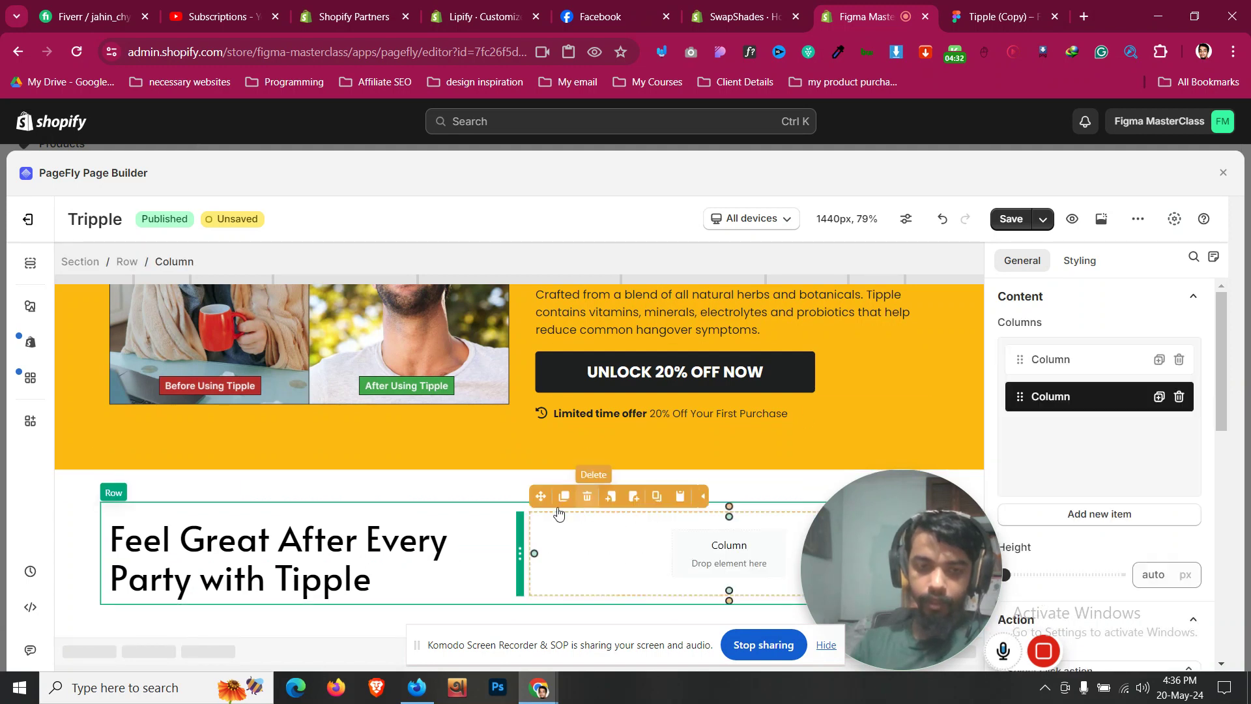
Step: Set the font size of the "Feel Great After Every Party with Tipple" heading to 48 px
left_click(190, 536)
left_click(1093, 262)
scroll(1137, 368, "down", 4)
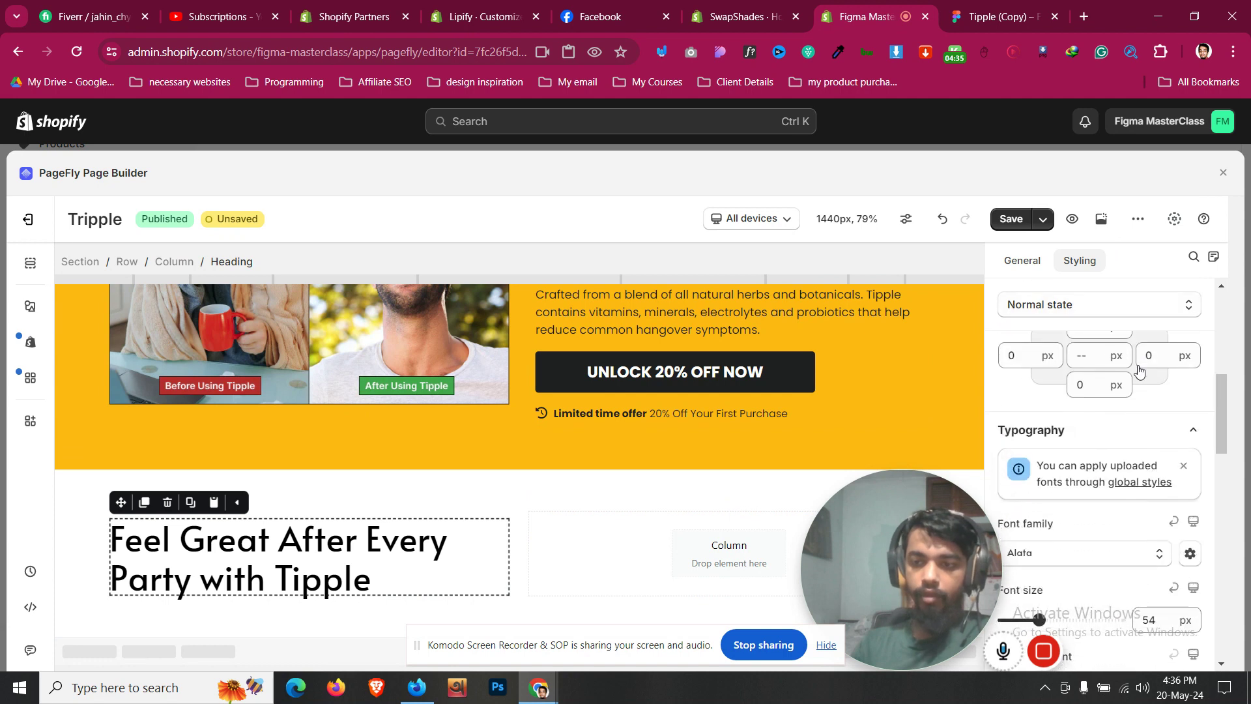
key("Down")
key("Down")
key("Down")
key("Down")
key("Down")
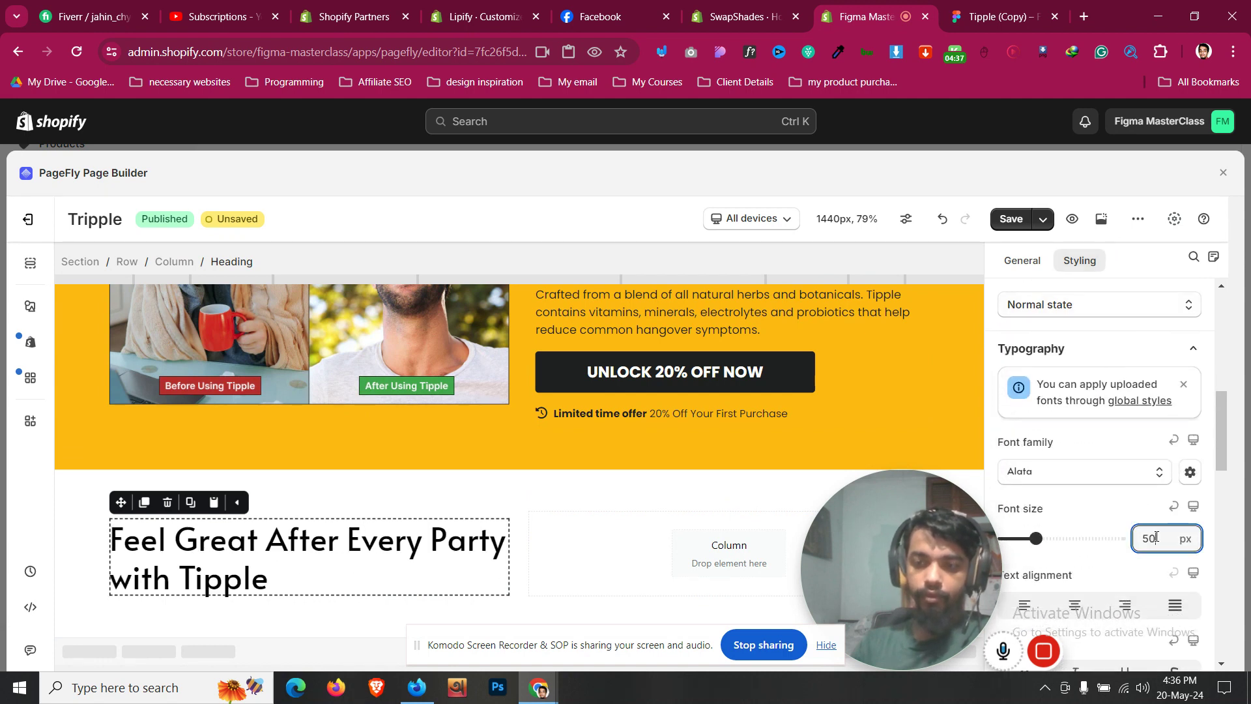
key("Down")
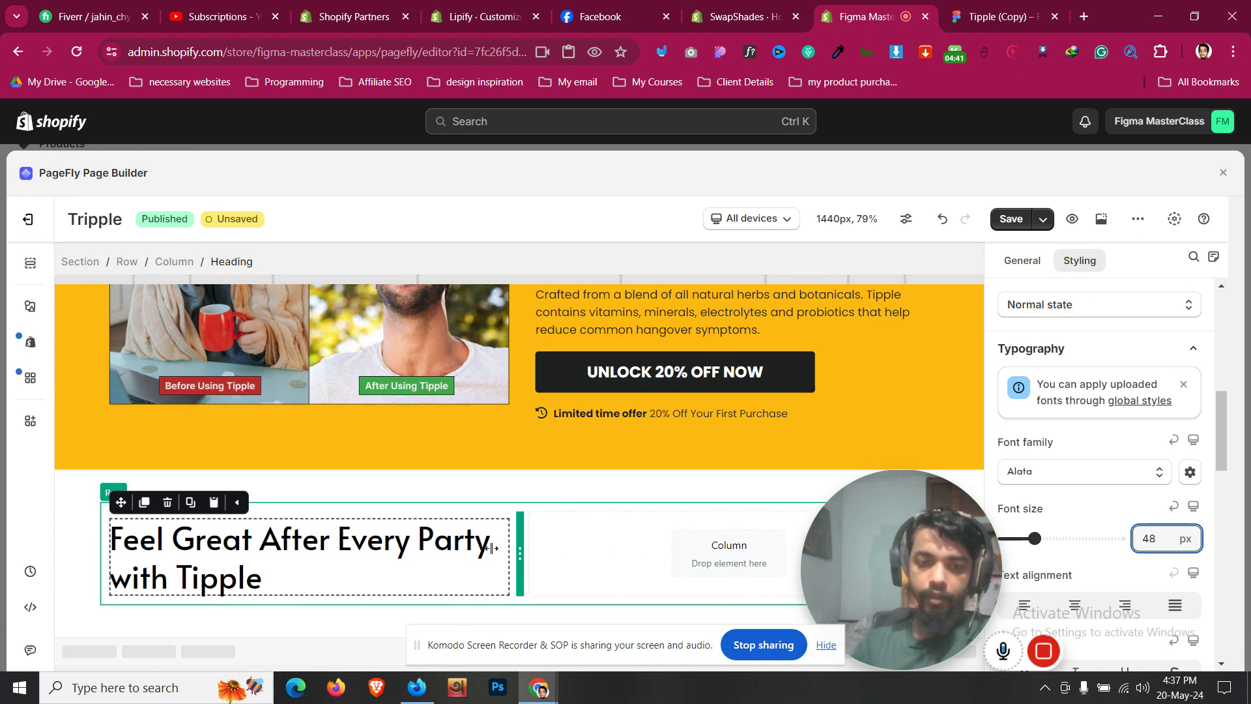
Step: Narrow the heading's column so the text breaks after "Every", and remove the heading's margin
left_click_drag(491, 548, 475, 547)
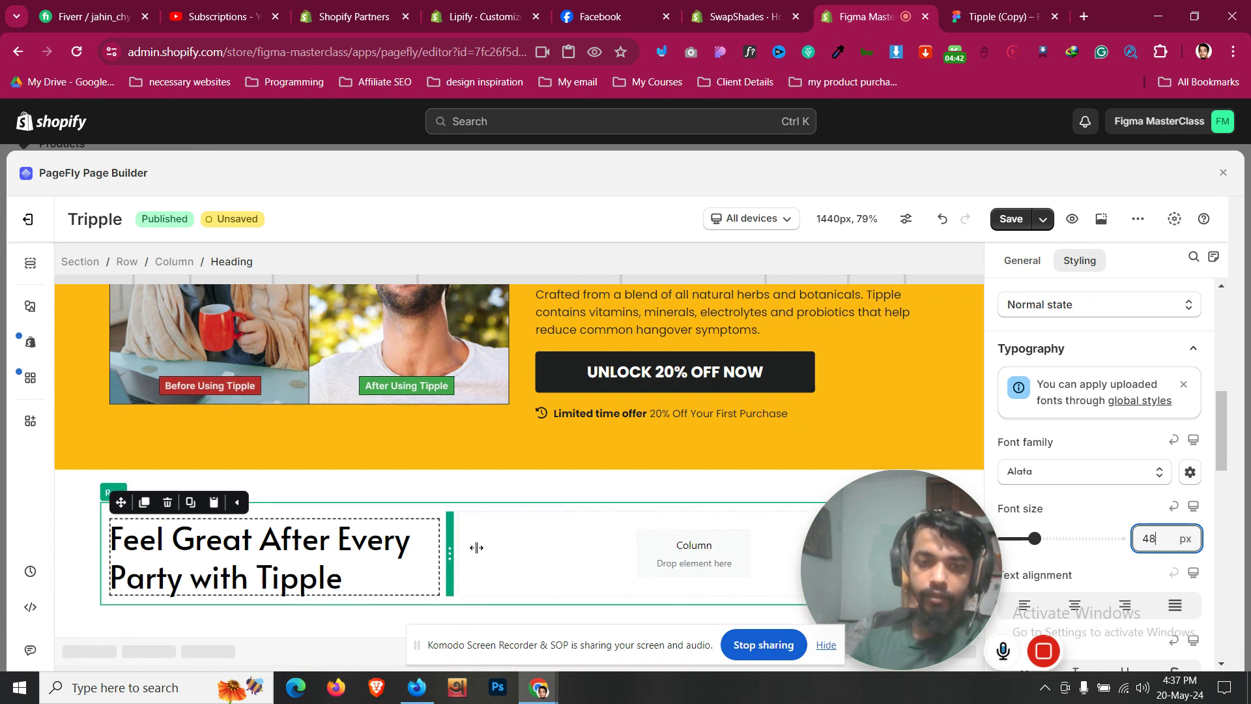
left_click(78, 542)
left_click(202, 538)
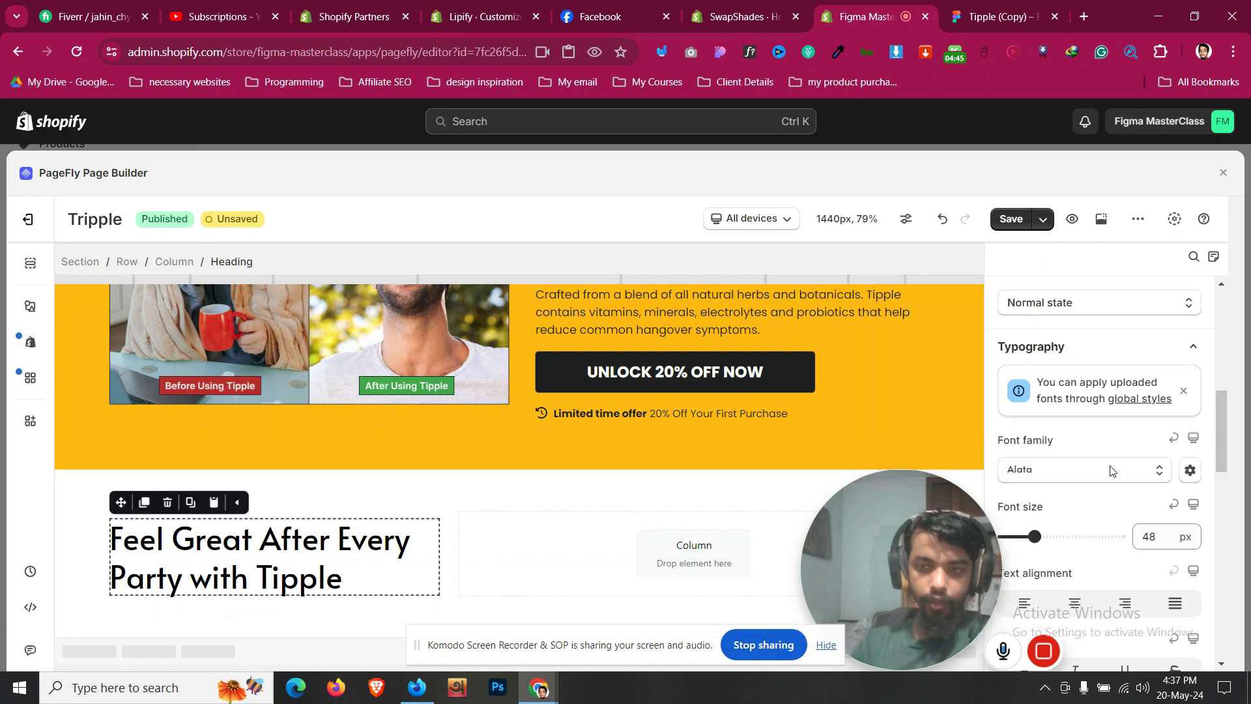
scroll(1106, 490, "down", 5)
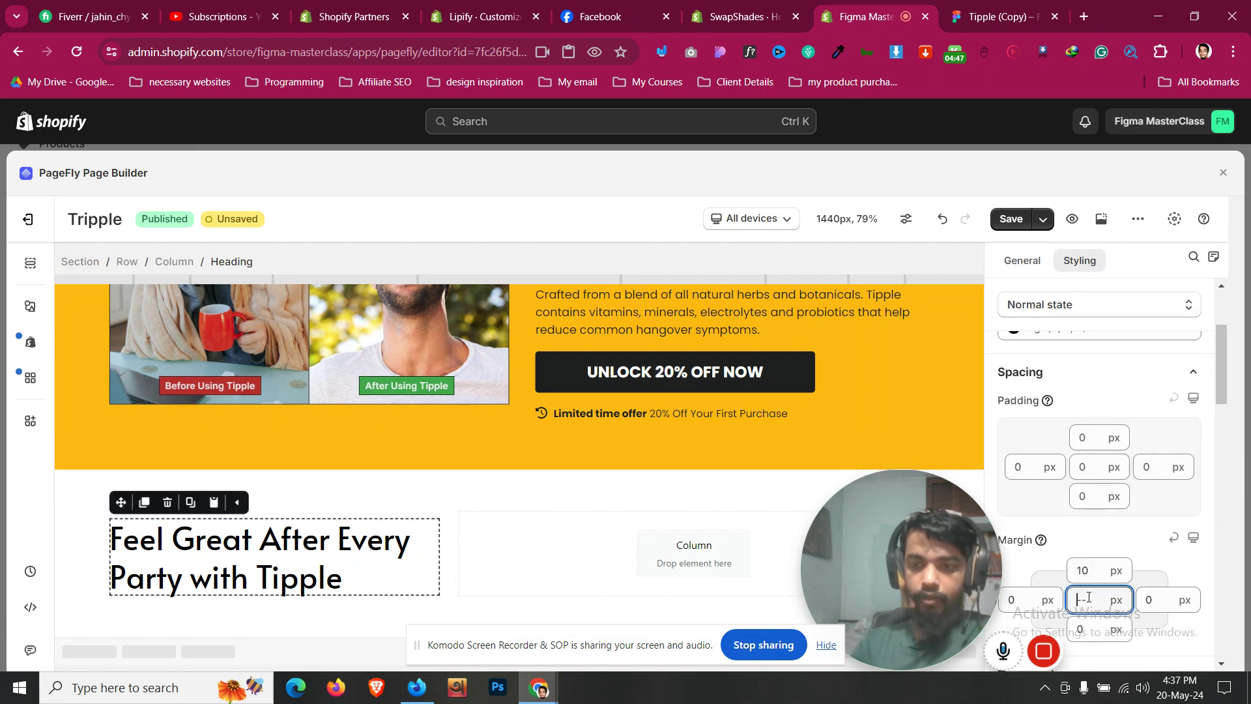
left_click(91, 534)
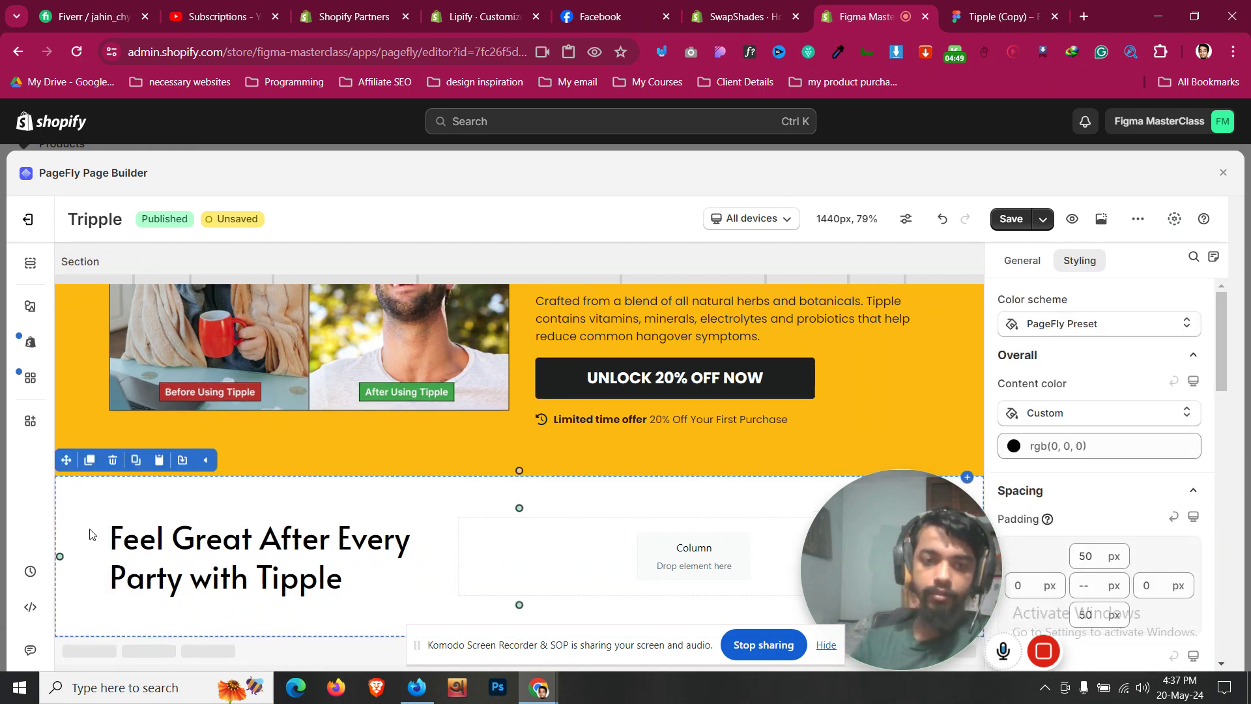
Step: Switch to the Figma design and inspect the auto layout spacing of the Feel Great section's content frame
left_click(986, 8)
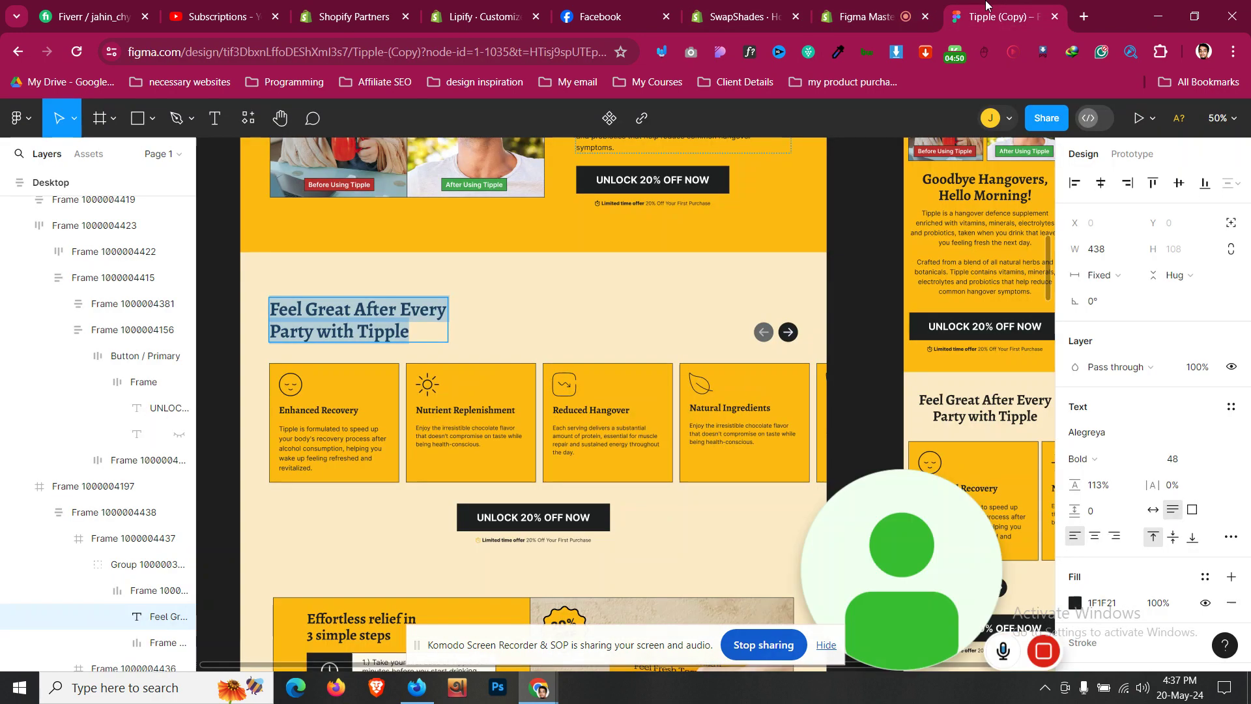
key("Escape")
left_click(296, 517)
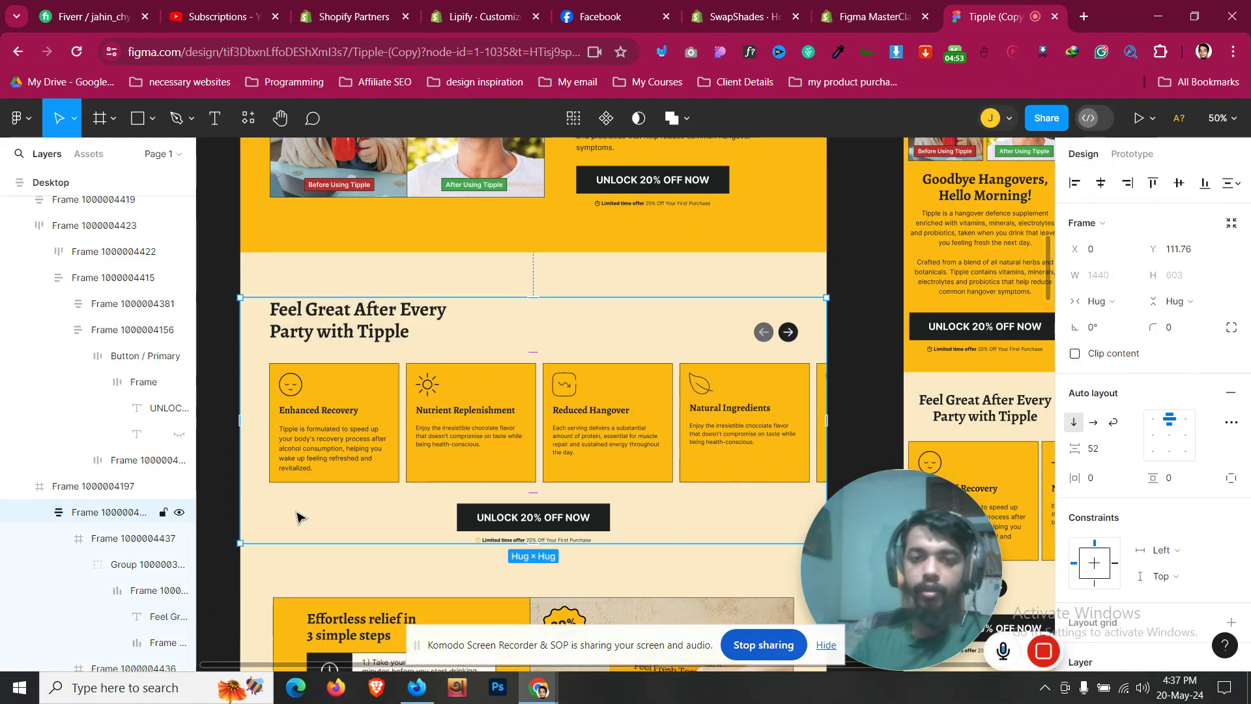
Step: Switch to the PageFly editor and add a blank slideshow directly below the Feel Great heading row
key("ctrl+shift+Tab")
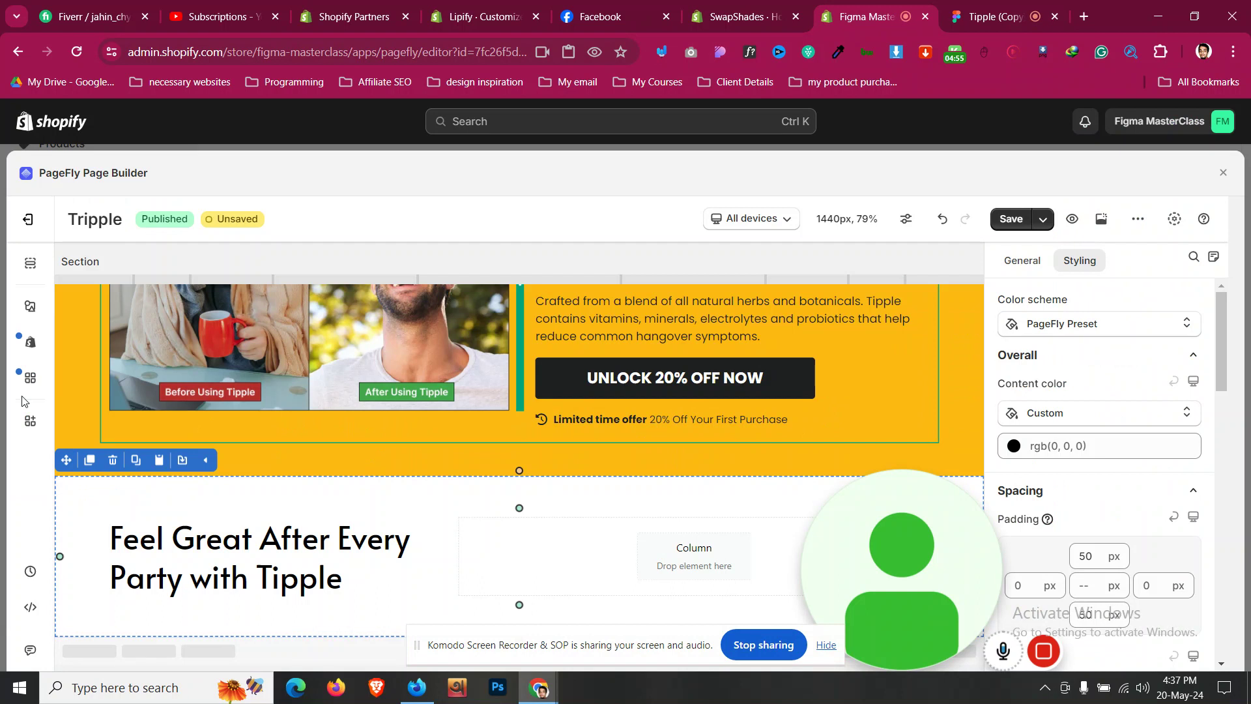
left_click(30, 306)
scroll(131, 377, "down", 1)
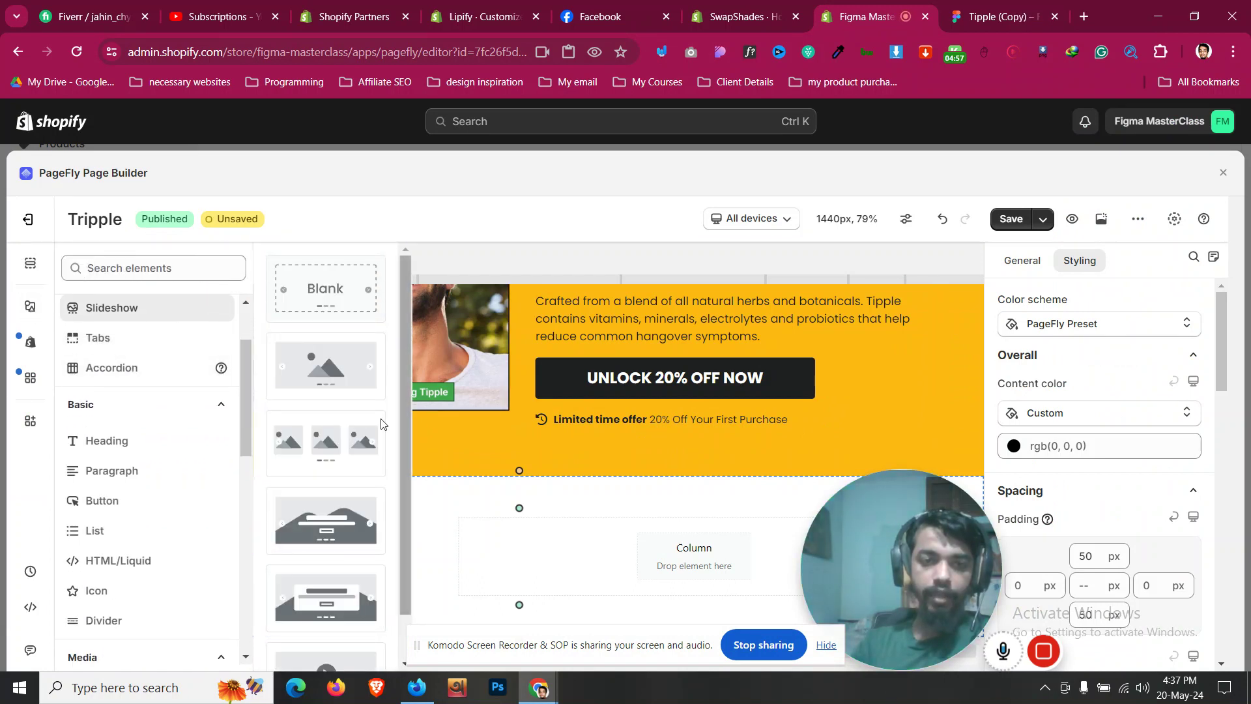
left_click_drag(346, 306, 367, 609)
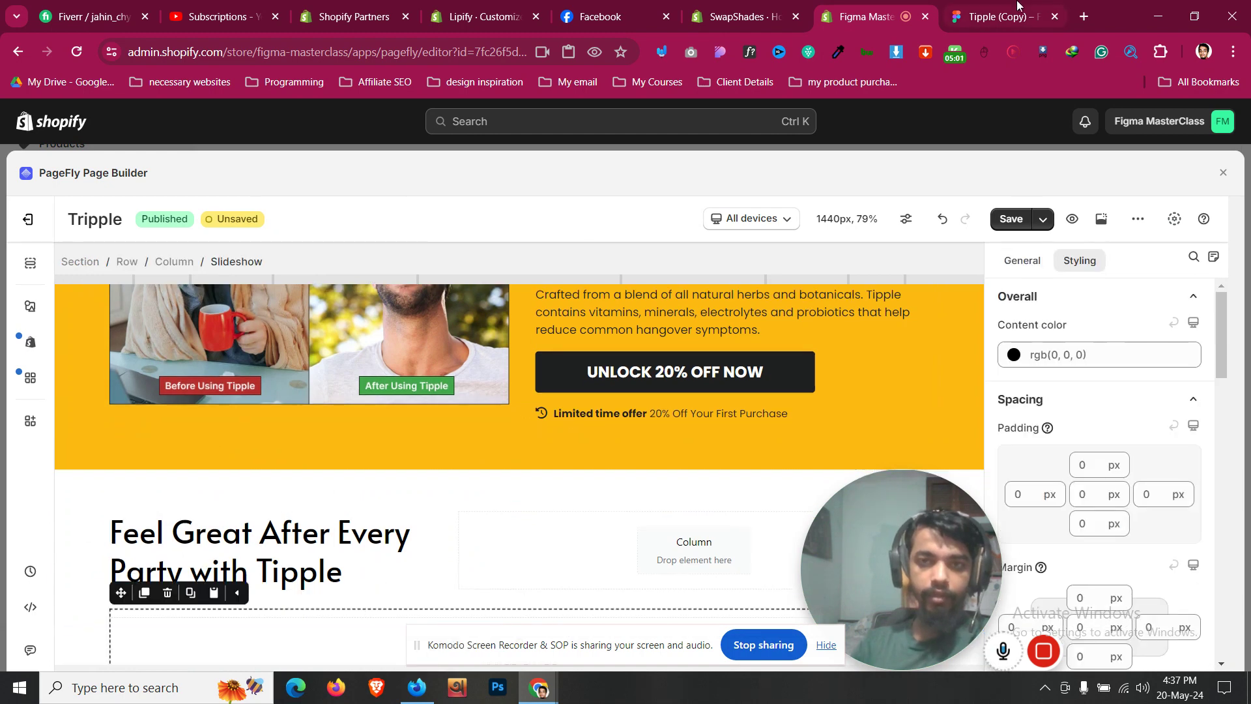
Step: Set the slideshow's top margin to 20 px and open its general slide settings
left_click(997, 16)
left_click(912, 17)
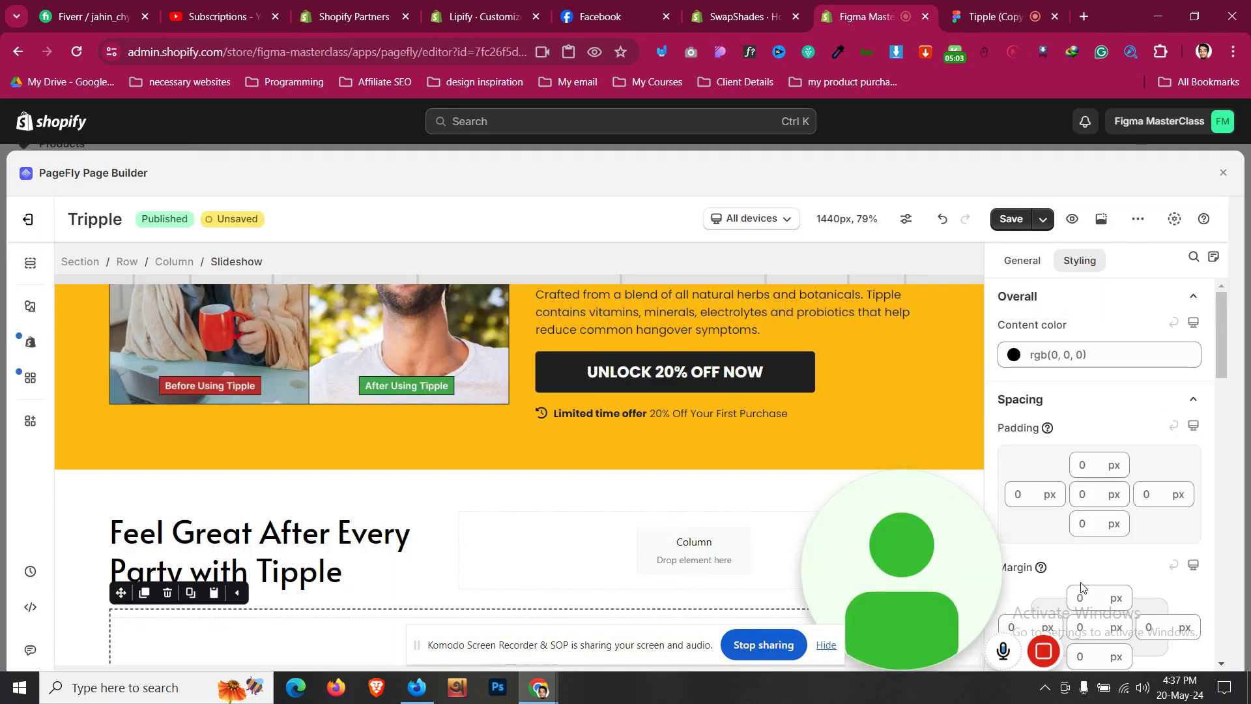
key("Up")
key("Up")
key("Up")
key("Up")
key("Up")
key("Up")
key("Up")
key("Up")
key("Up")
key("Up")
key("Up")
key("Up")
key("Up")
key("Up")
key("Up")
key("Up")
key("Up")
key("Up")
key("Up")
key("Up")
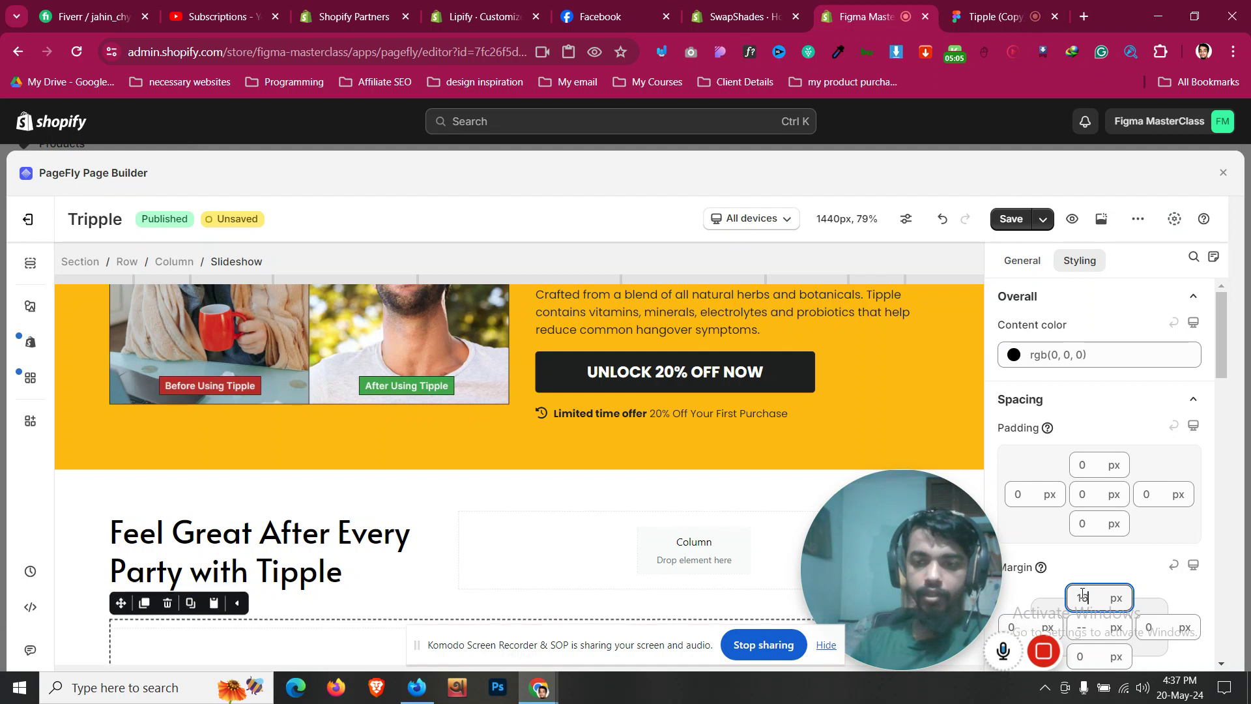
scroll(404, 558, "down", 2)
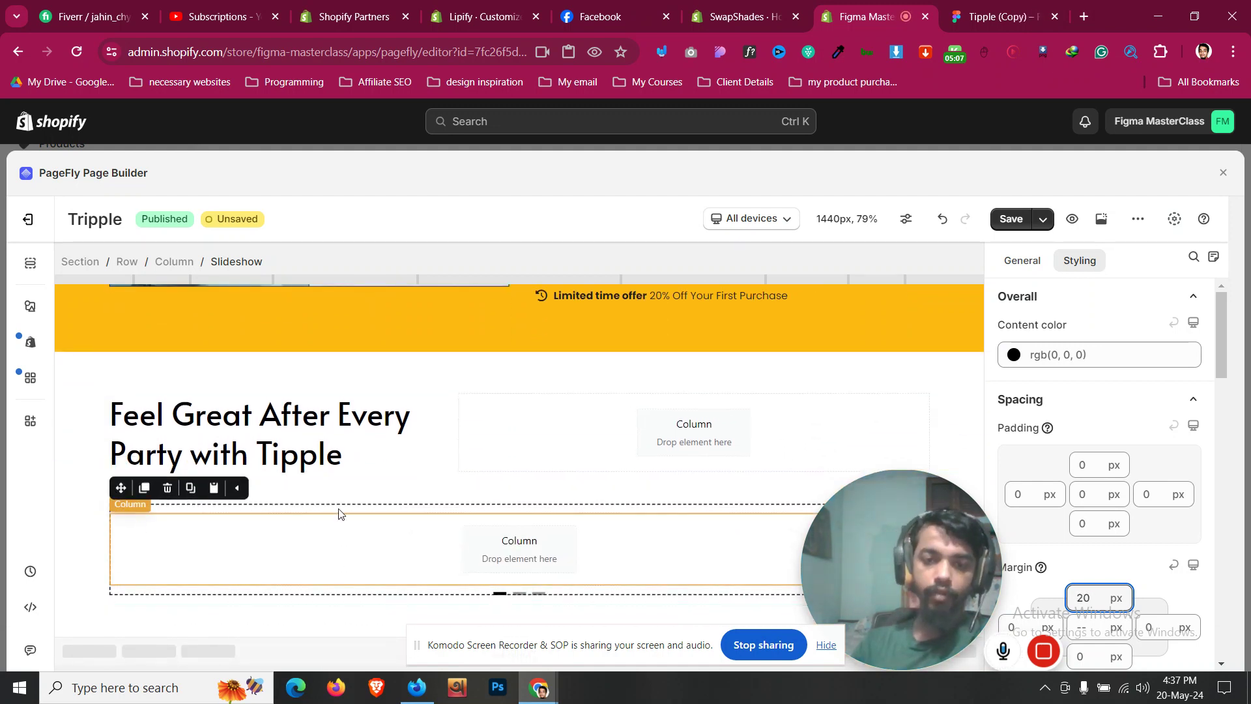
left_click(1020, 260)
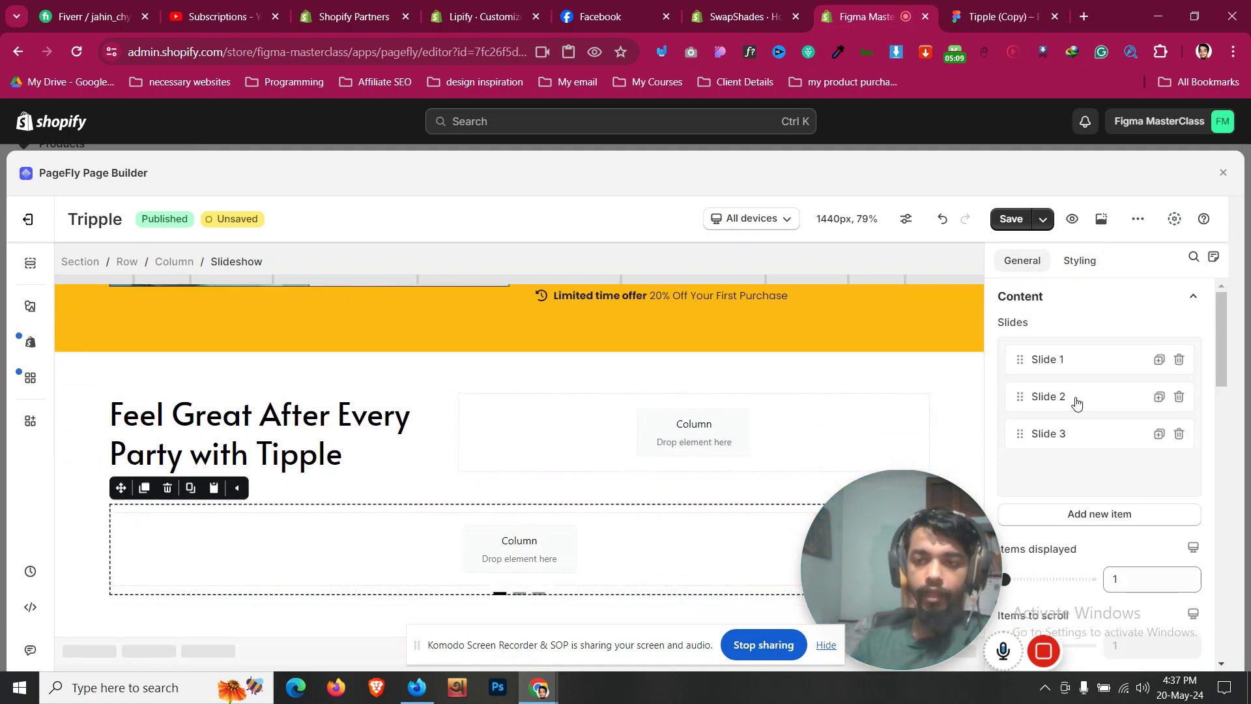
Step: Duplicate Slide 3 twice in the slideshow and set its number of displayed items to 4
left_click(1159, 434)
left_click(1159, 308)
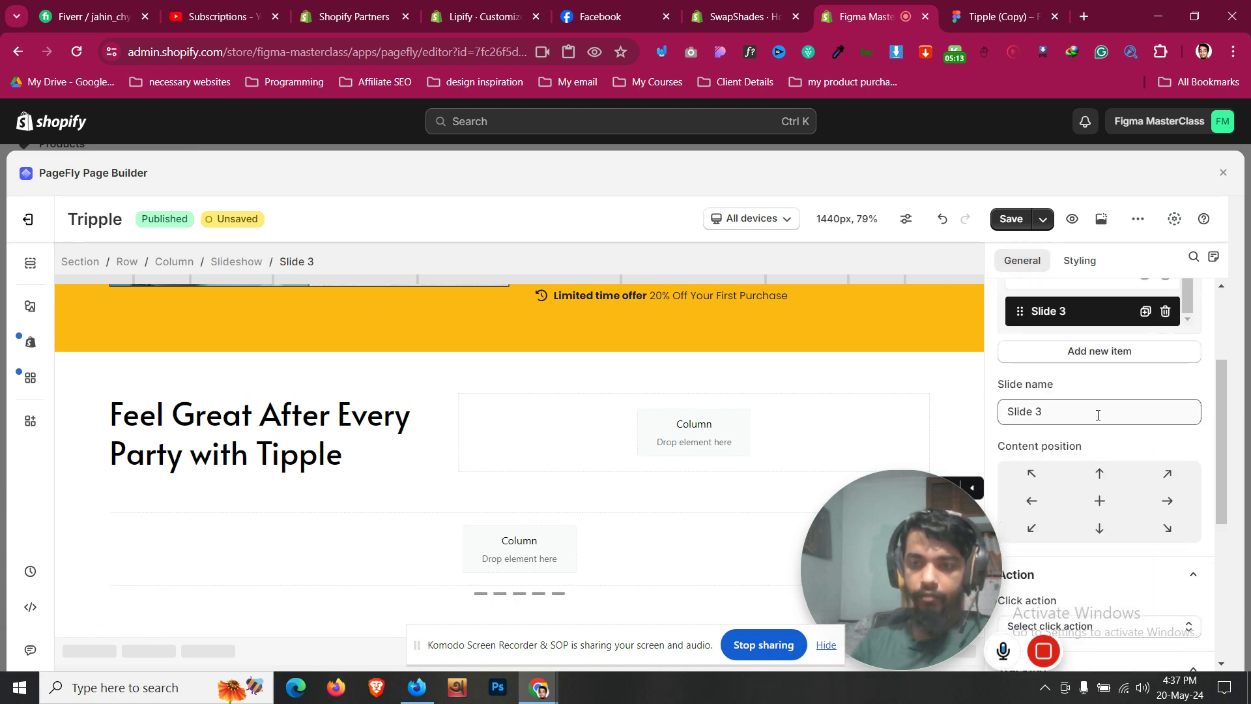
left_click(225, 261)
scroll(1033, 492, "down", 4)
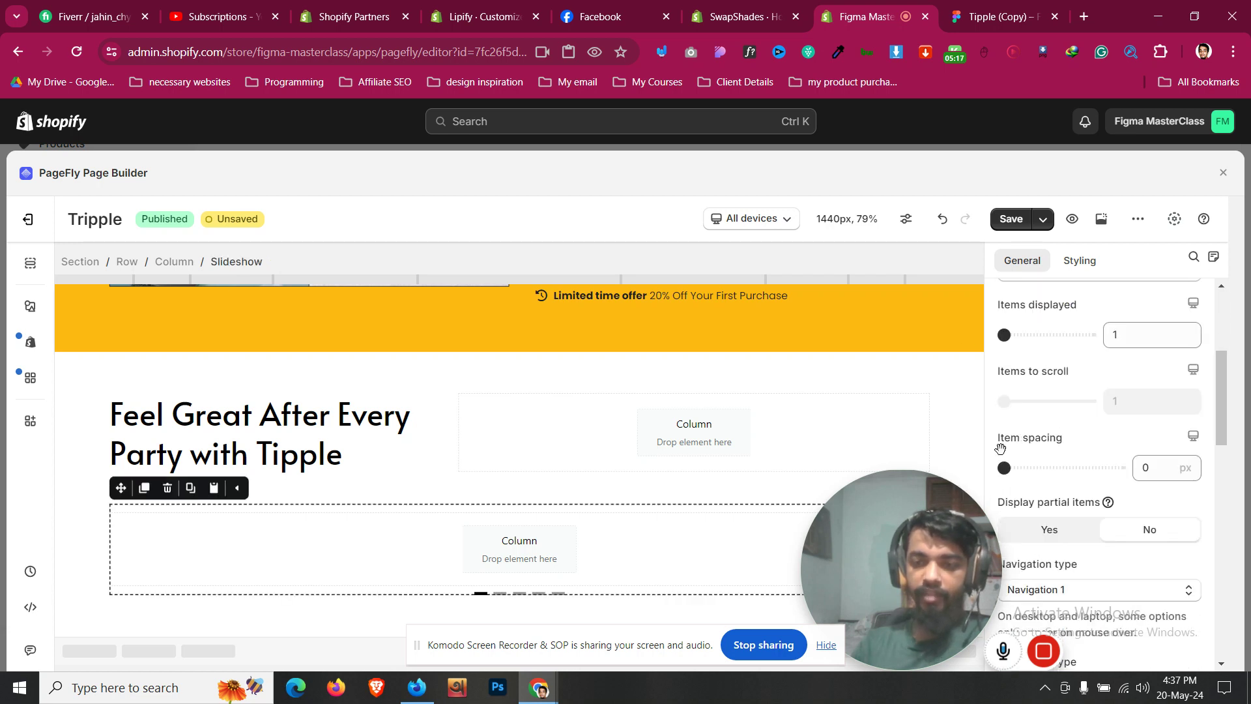
scroll(1148, 418, "up", 4)
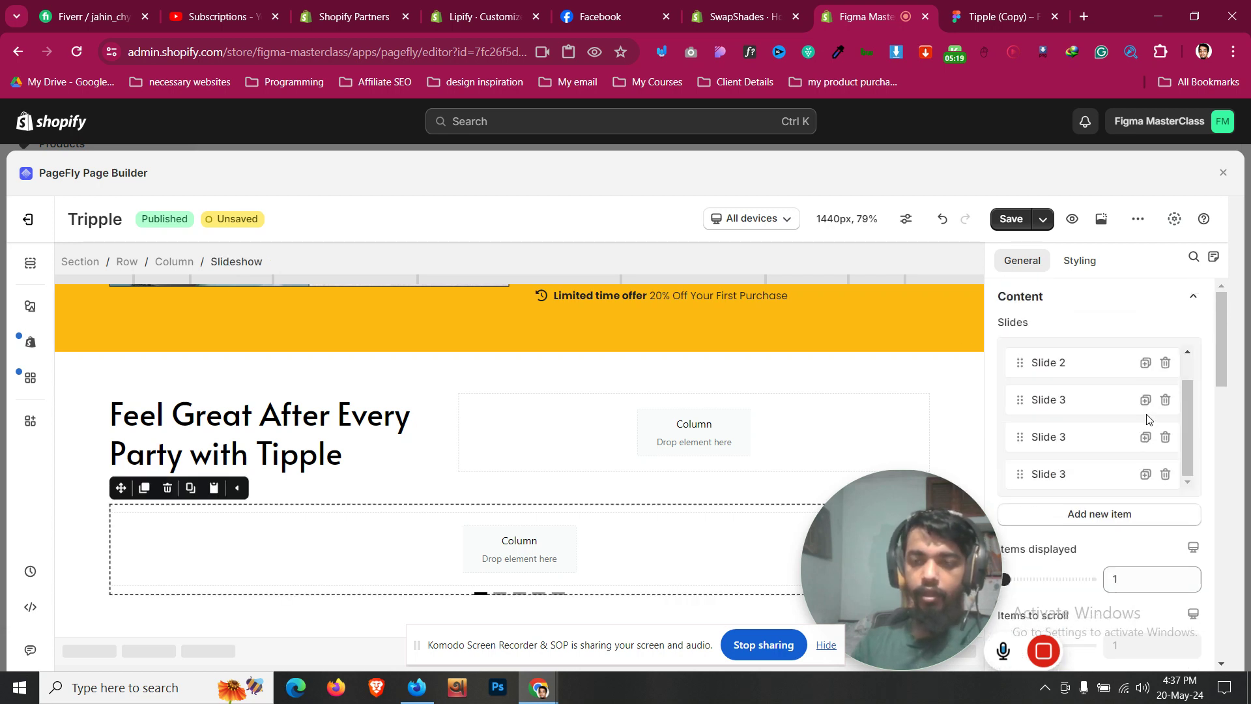
scroll(1006, 551, "down", 3)
left_click_drag(1004, 414, 1129, 422)
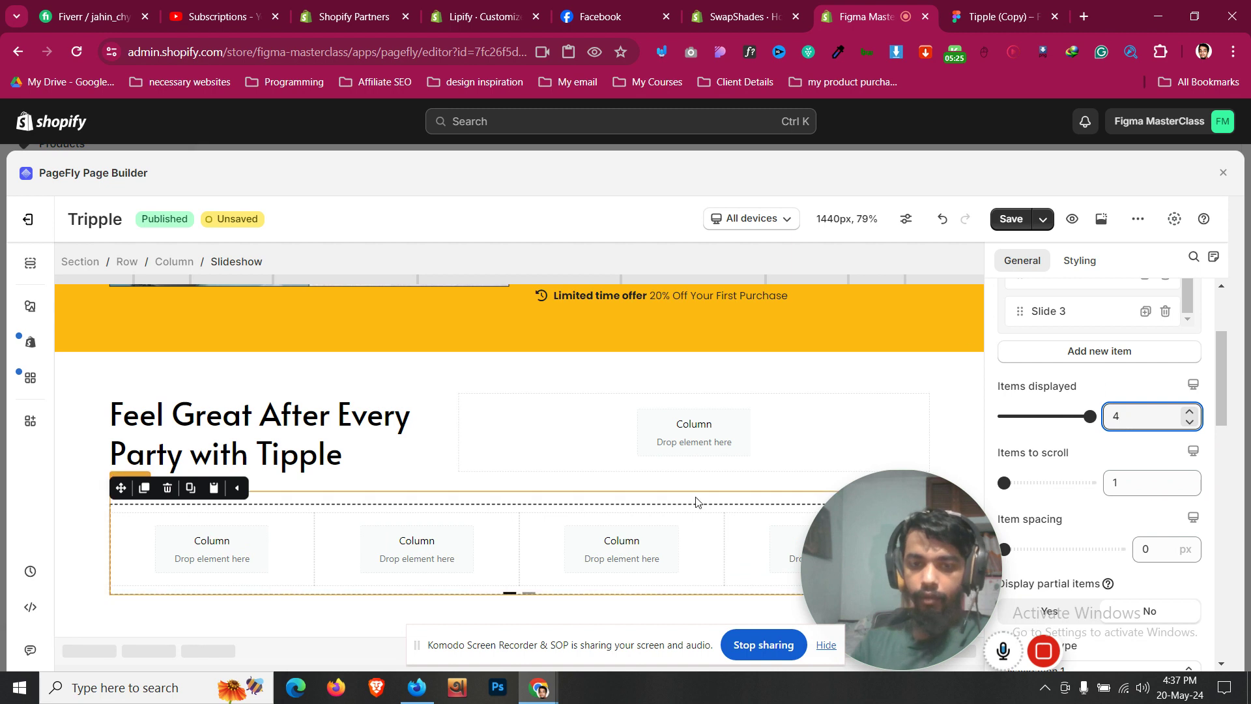
Step: Change the slideshow's navigation type and switch its pagination to round dots
scroll(1192, 487, "down", 2)
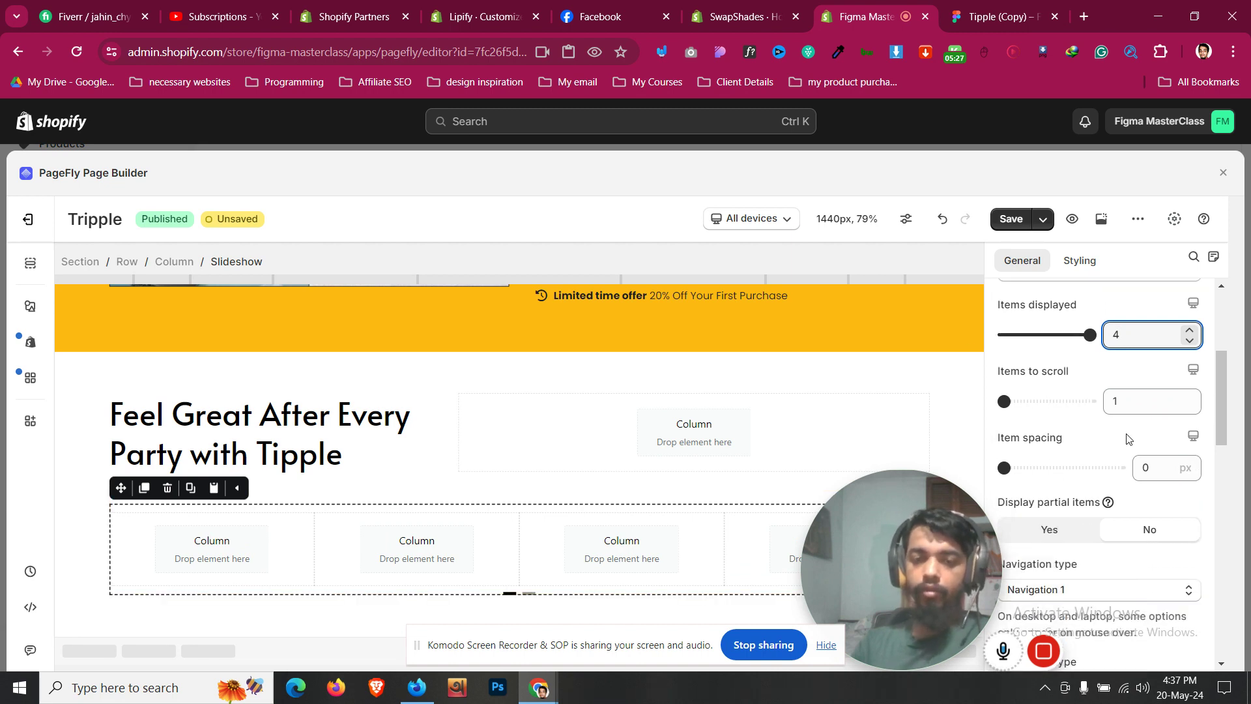
scroll(1129, 439, "down", 2)
scroll(1089, 483, "down", 3)
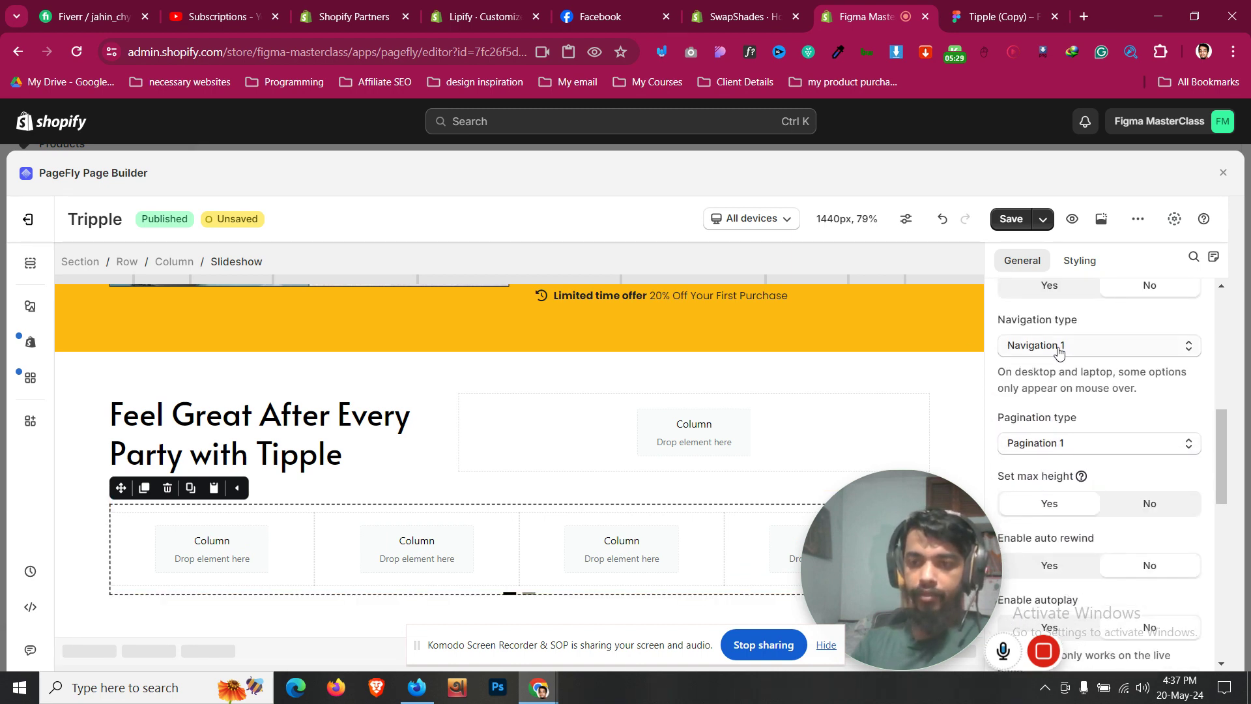
left_click(1060, 349)
left_click(1067, 439)
left_click(1070, 351)
left_click(1062, 374)
left_click(1069, 455)
left_click(1058, 535)
Step: Set the slideshow's bottom padding to 40 px
left_click(1081, 262)
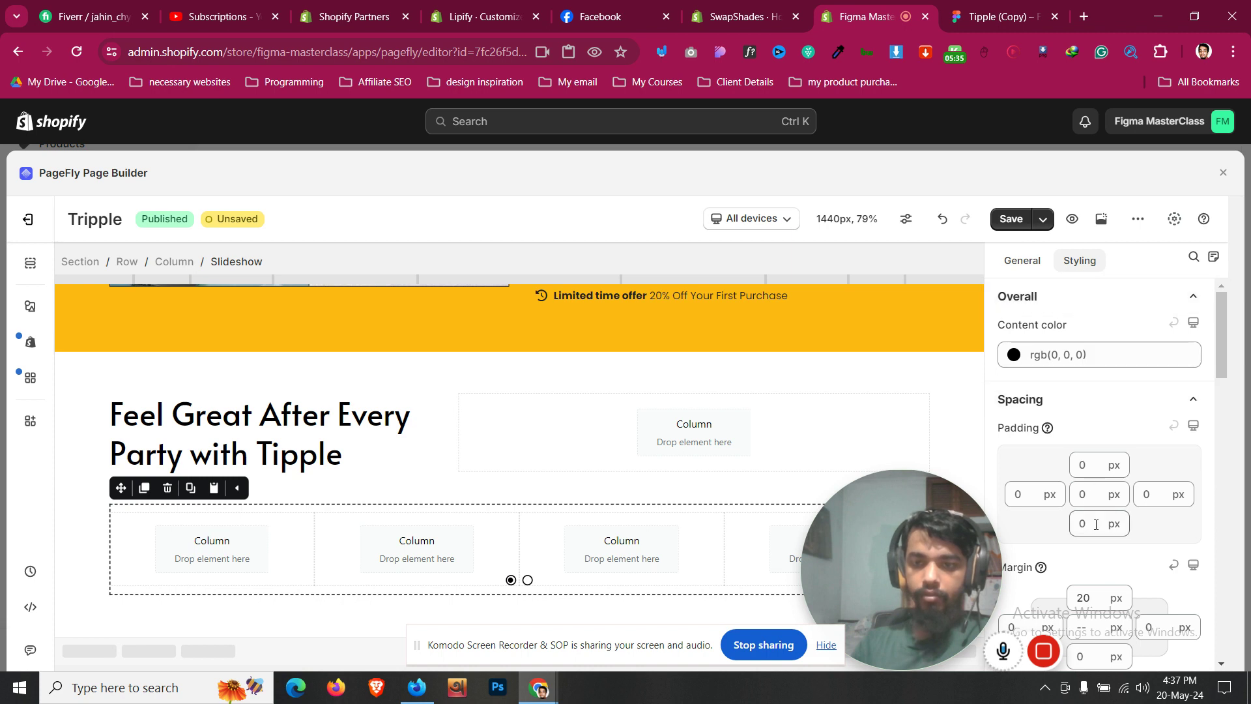
key("Up")
key("Up")
key("Up")
key("Up")
key("Up")
key("Up")
key("Up")
key("Up")
key("Up")
key("Up")
key("Up")
key("Up")
key("Up")
key("Up")
key("Up")
key("Up")
key("Up")
key("Up")
key("Up")
key("Up")
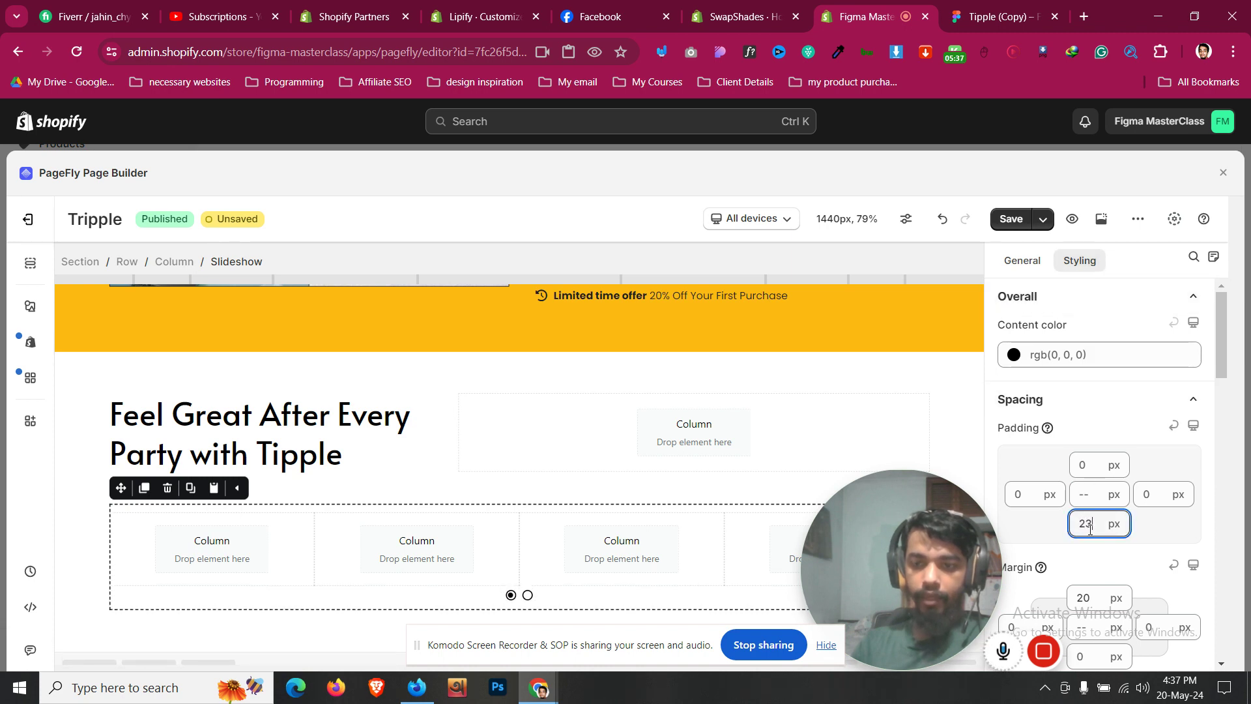
key("Up")
key("Up")
key("Up")
key("Up")
key("Up")
key("Up")
key("Up")
key("Up")
key("Up")
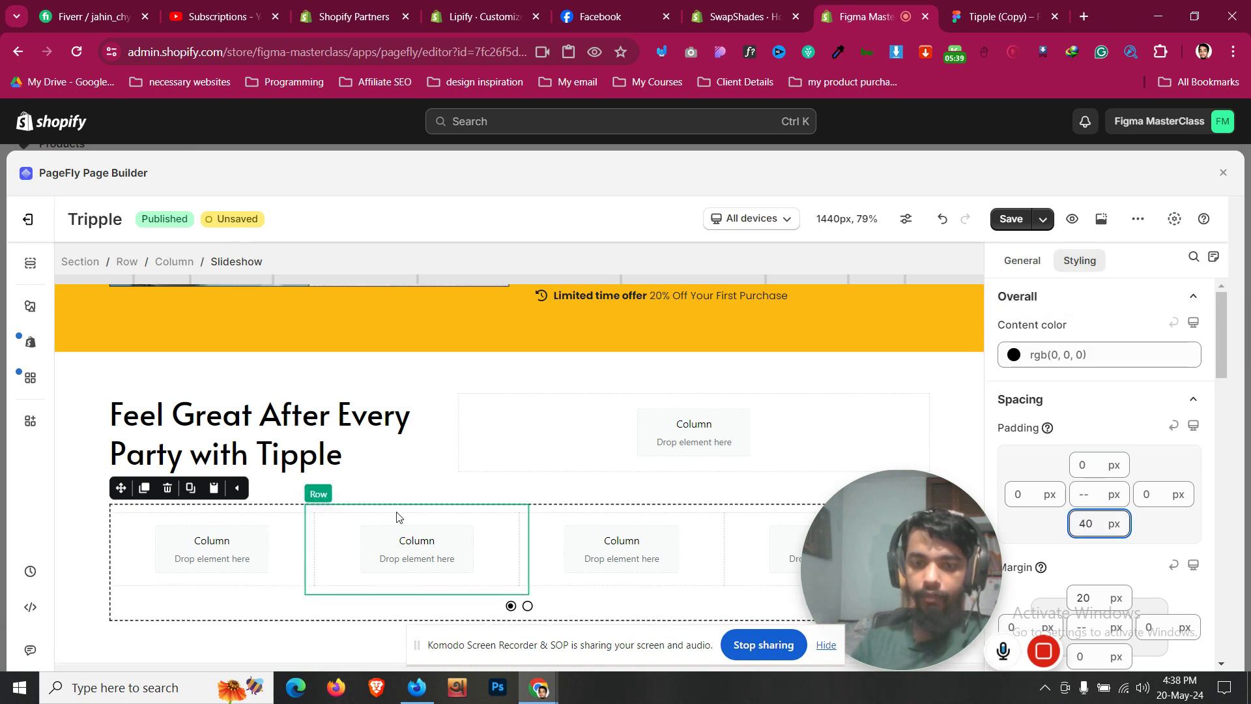
Step: Select the first slide's column, and copy the benefit cards' fill color FDB912 from the Figma design
left_click(971, 6)
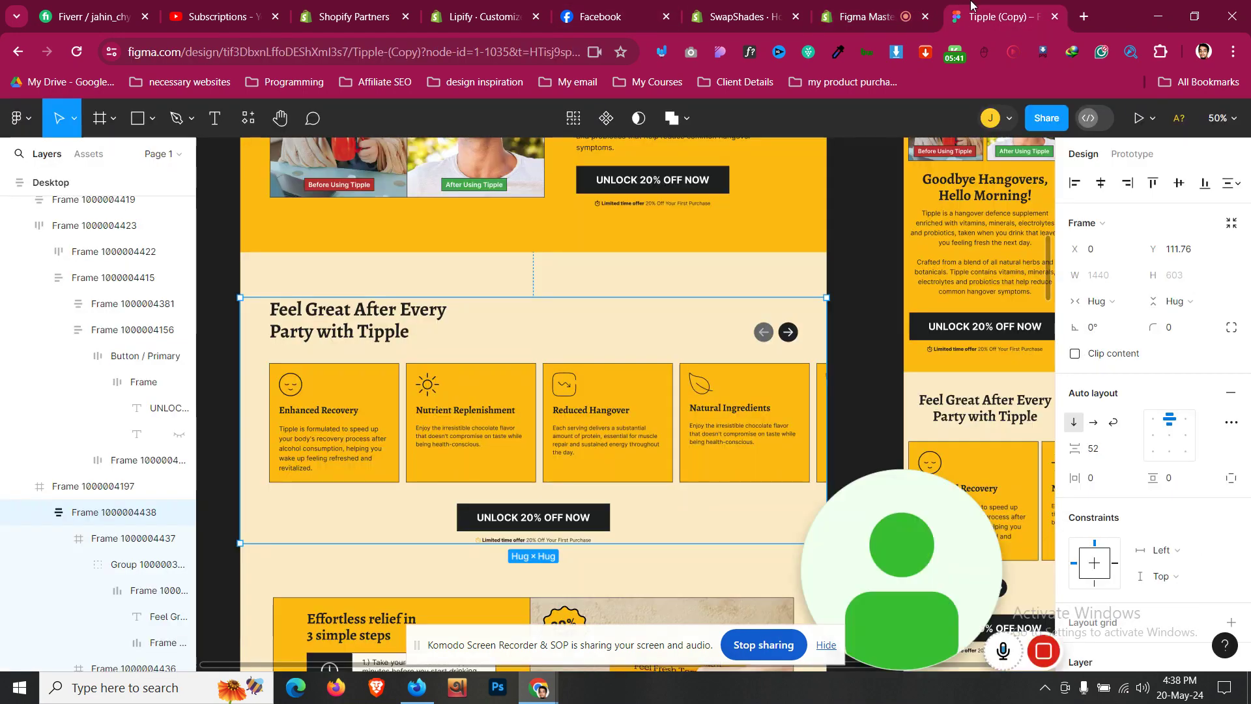
left_click(932, 12)
left_click(210, 522)
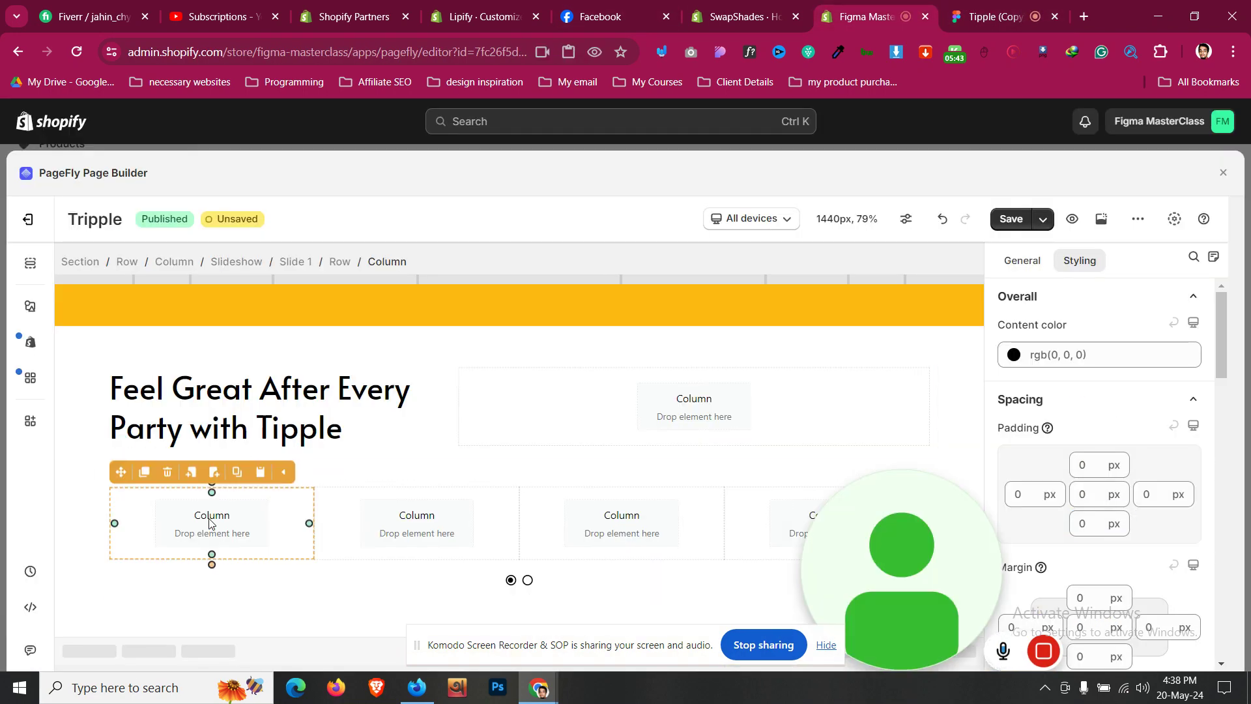
left_click(991, 10)
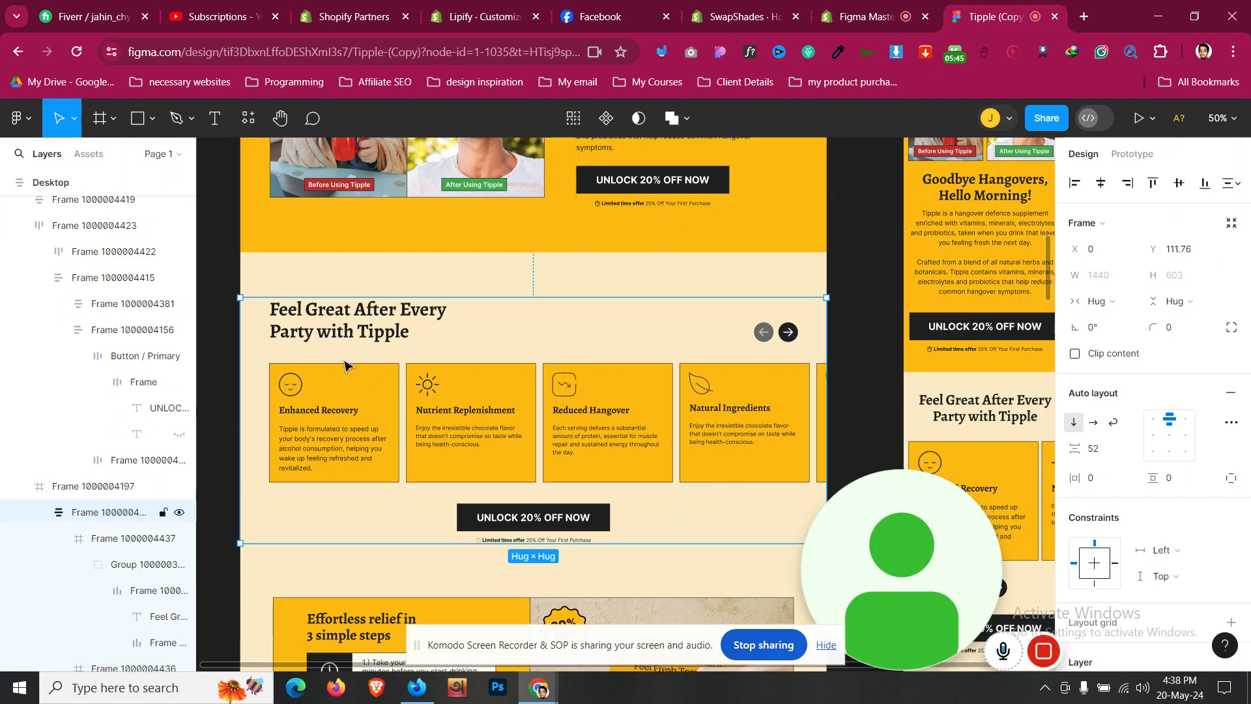
left_click(350, 381)
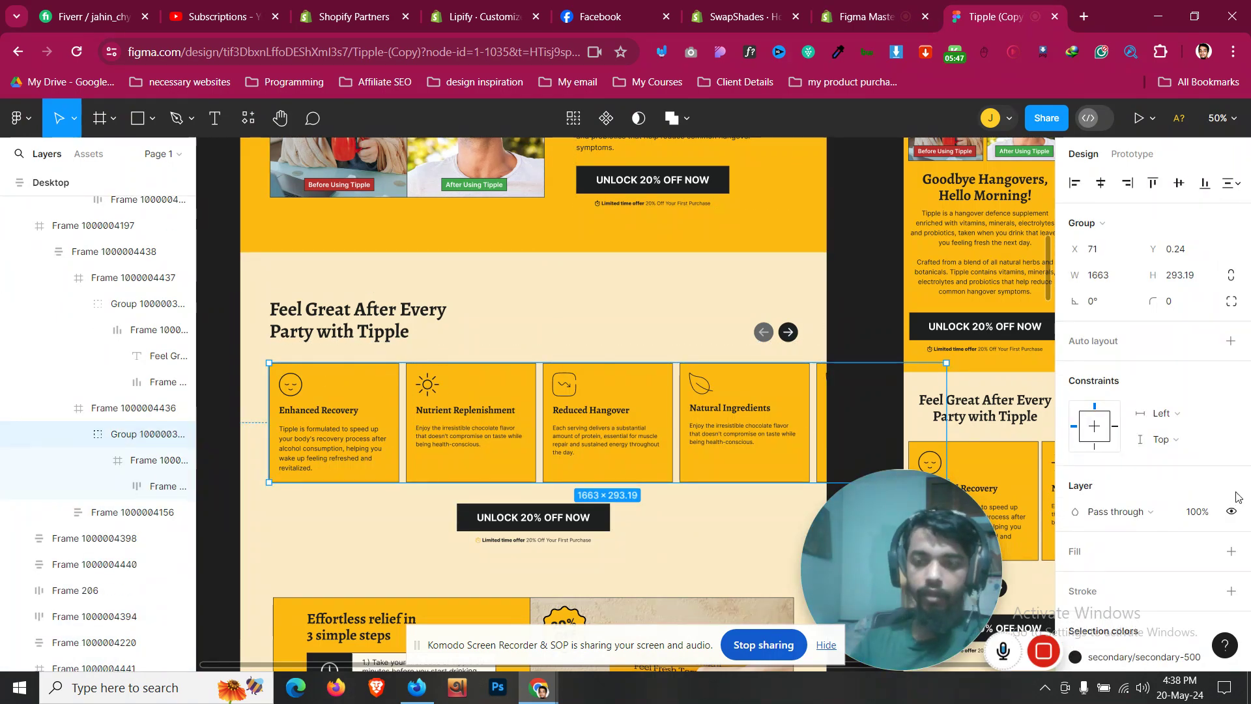
scroll(1237, 496, "down", 3)
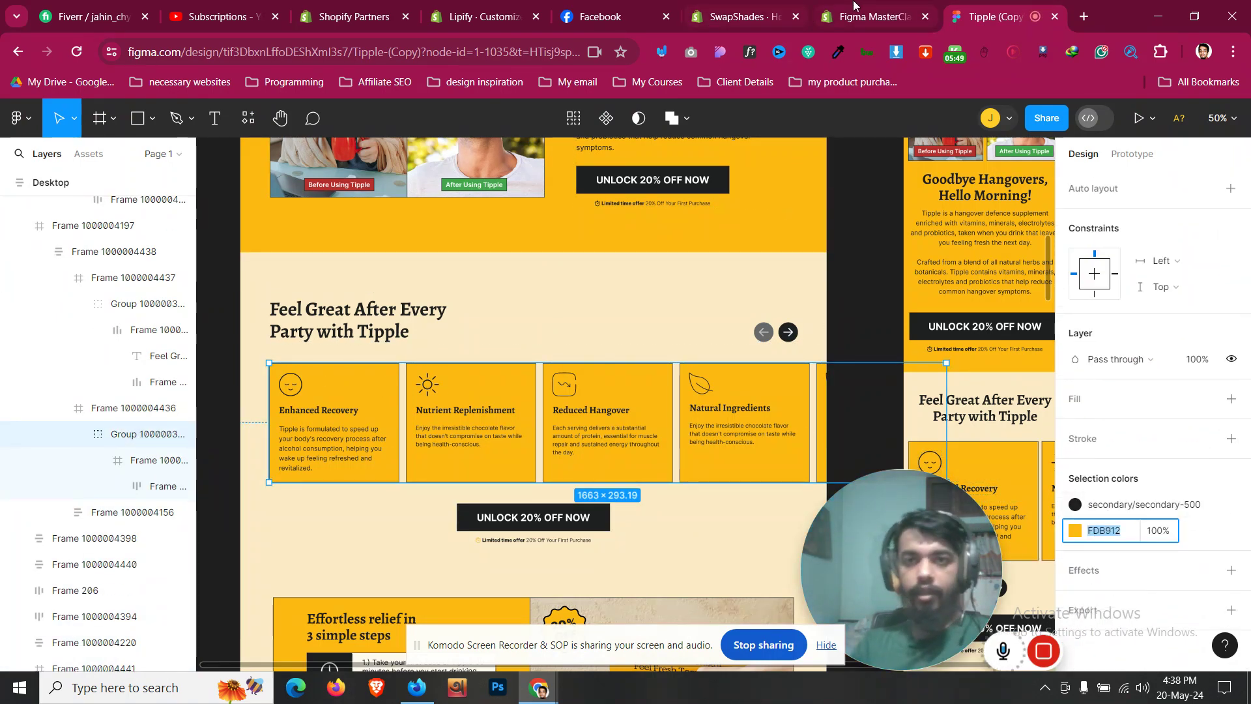
Step: Switch to the PageFly editor and set the first slide column's background color to rgb(253, 185, 18)
key("ctrl+Page_Up")
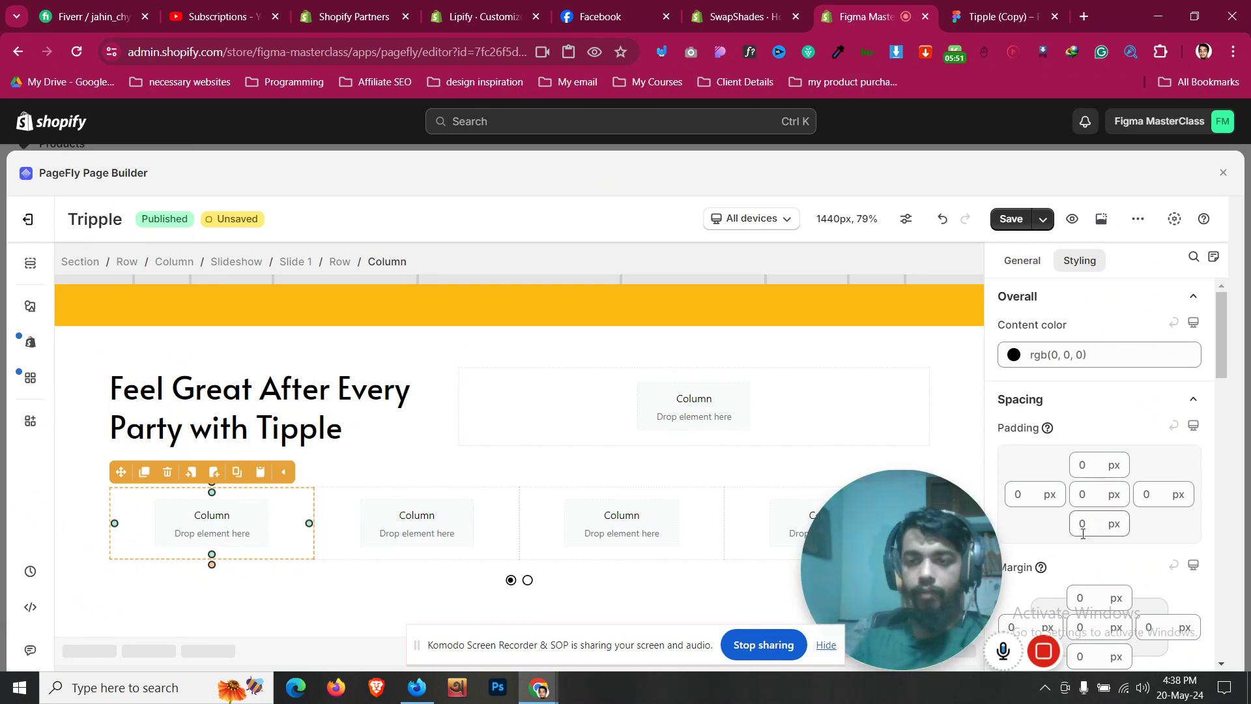
scroll(1085, 495, "down", 5)
left_click(1089, 433)
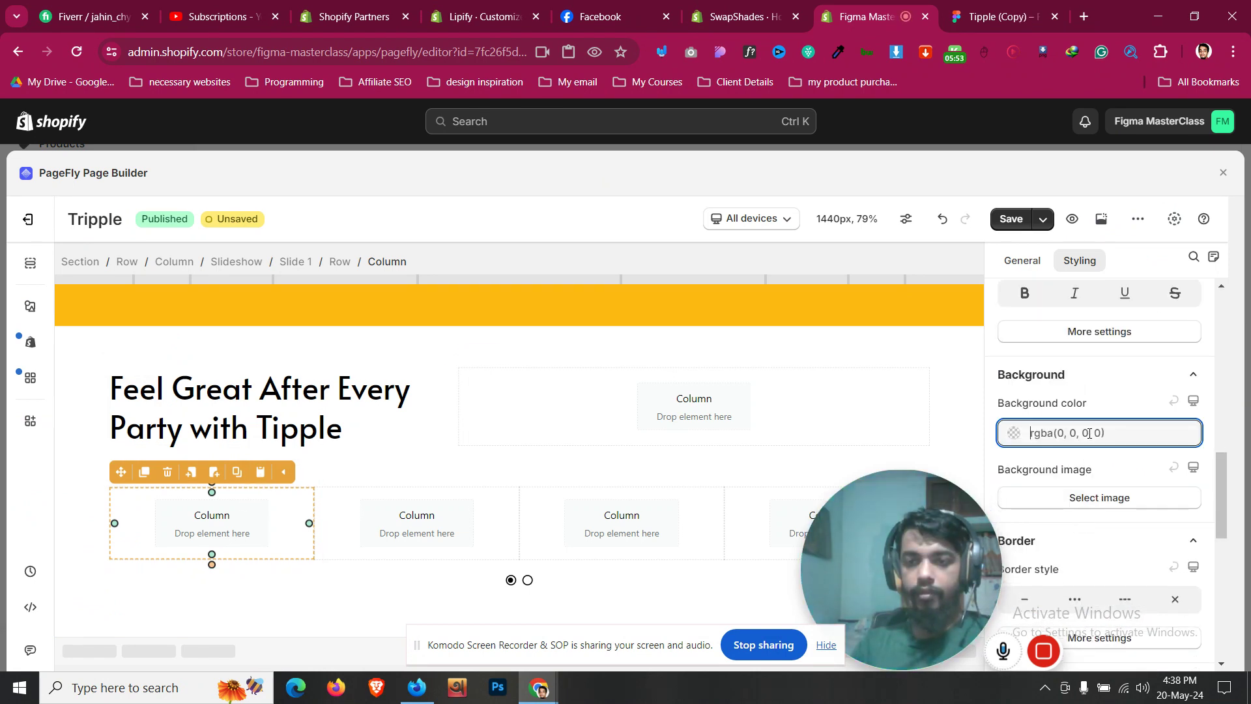
type("rgb(253, 185, 18)")
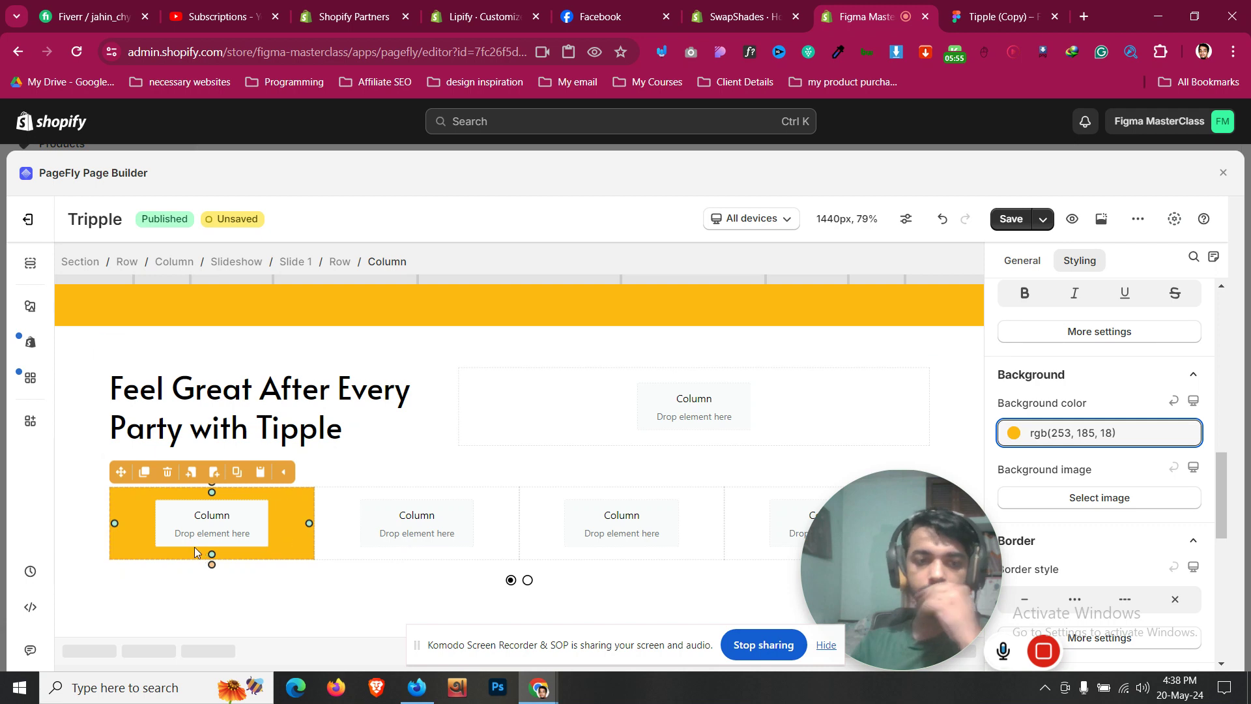
Step: Select the whole Feel Great section, and copy the matching frame's fill color FBEAC5 from the Figma design
left_click(99, 477)
scroll(1192, 431, "down", 6)
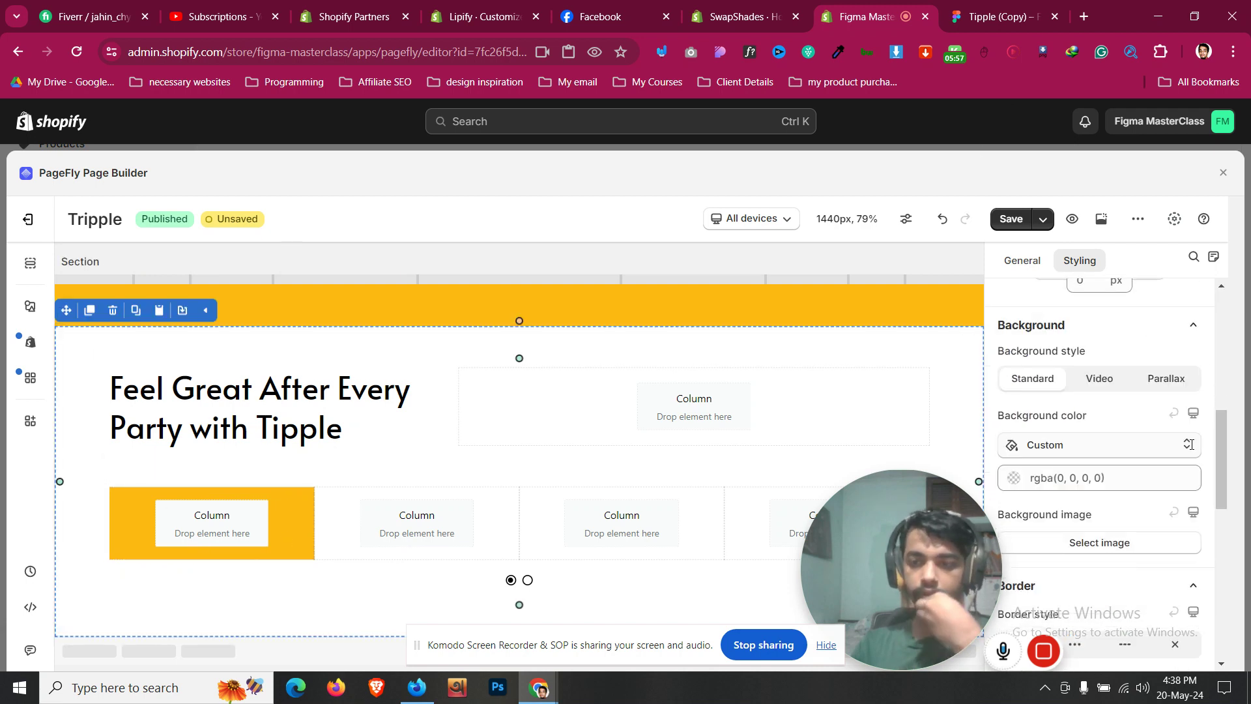
left_click(982, 5)
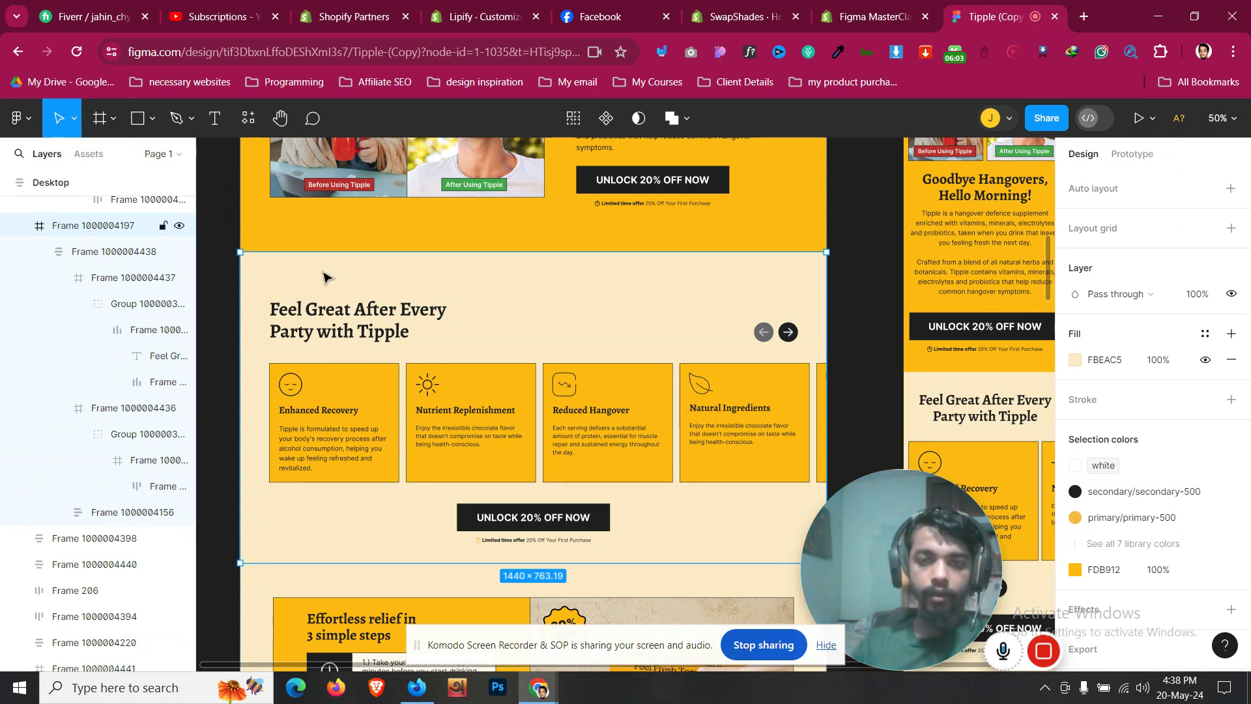
double_click(1107, 360)
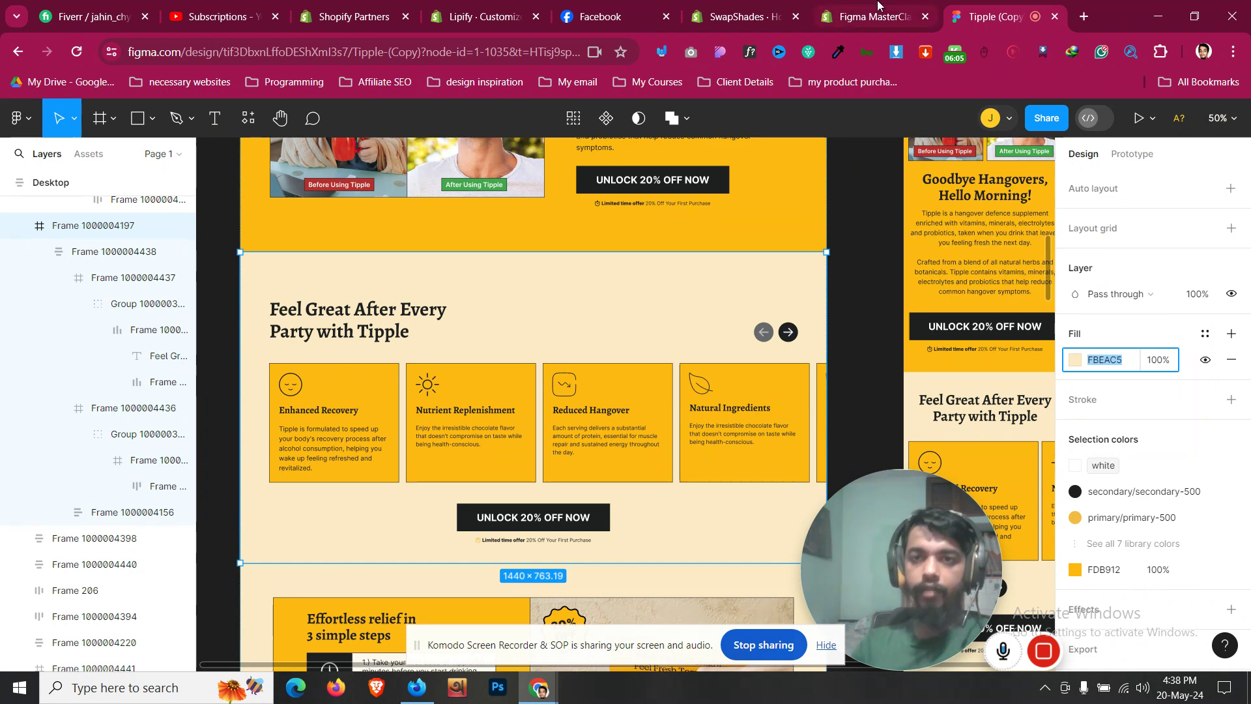
Step: Switch to the PageFly editor and set the Feel Great section's background color to rgb(251, 234, 197)
left_click(867, 17)
scroll(1103, 497, "up", 2)
left_click(1098, 375)
type("rgb(251, 234, 197)")
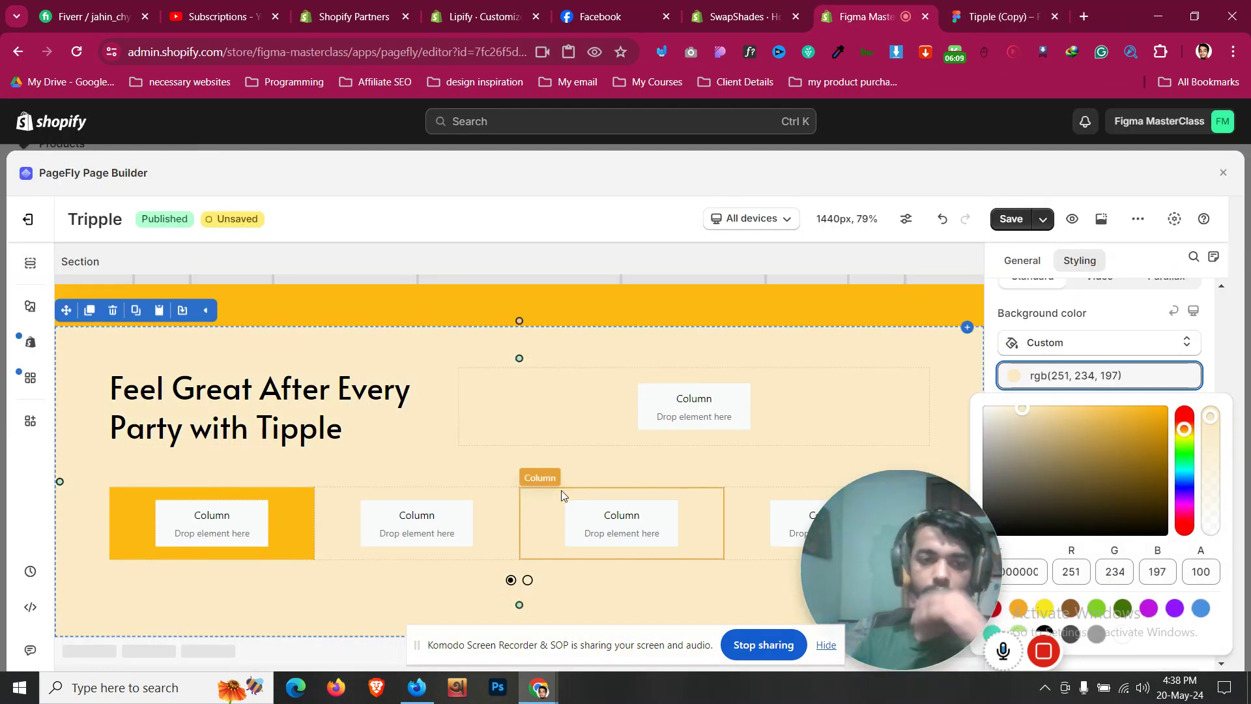
Step: Switch to the Figma design and export the Enhanced Recovery card's face icon as a 1x PNG
left_click(963, 6)
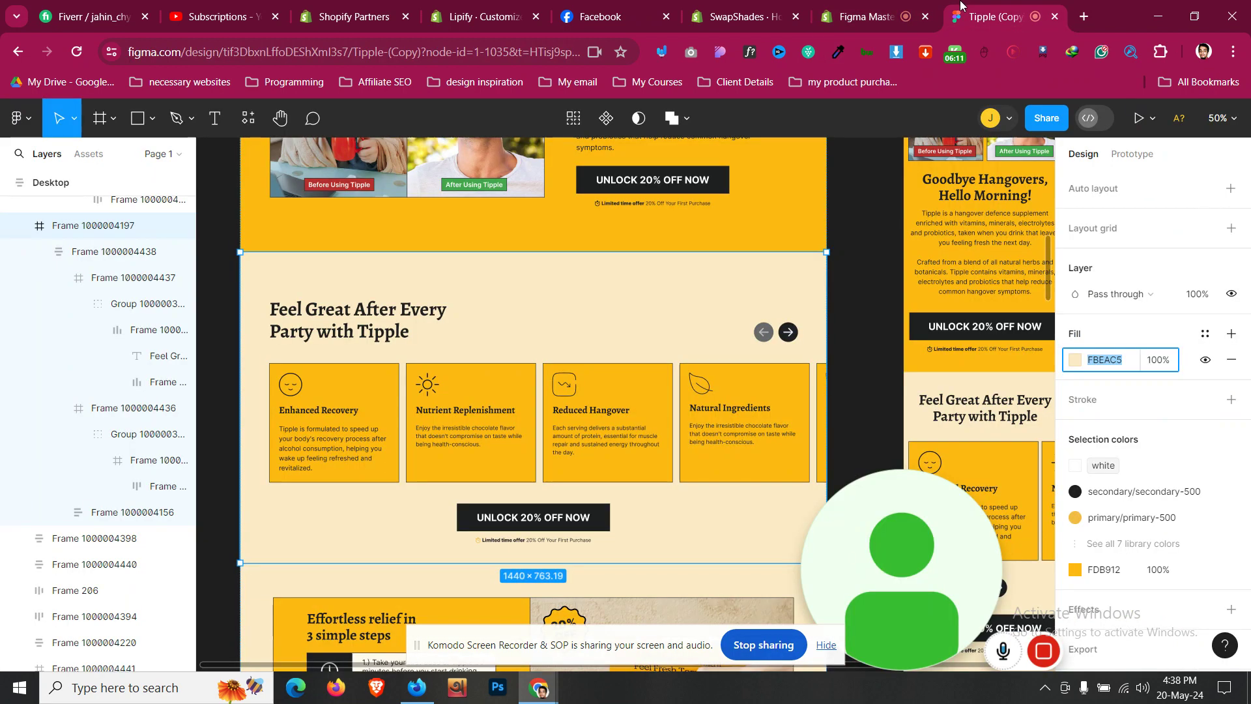
double_click(294, 390)
double_click(294, 390)
double_click(295, 390)
double_click(294, 389)
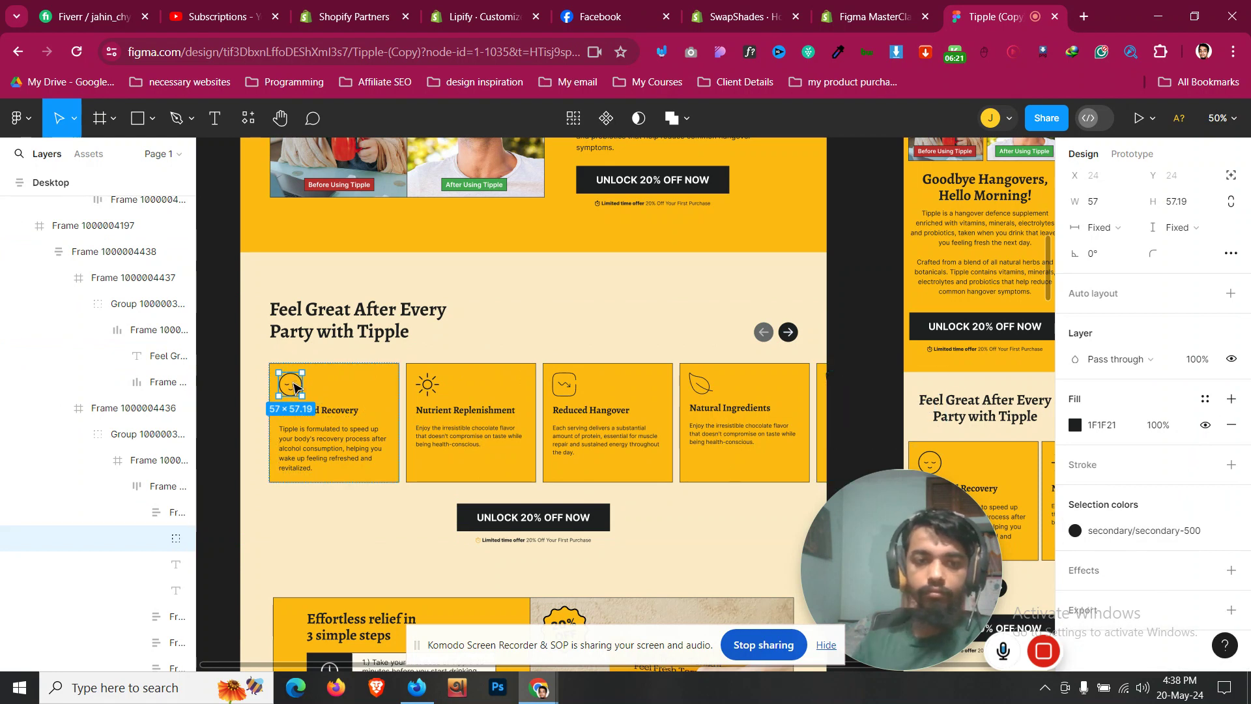
double_click(293, 386)
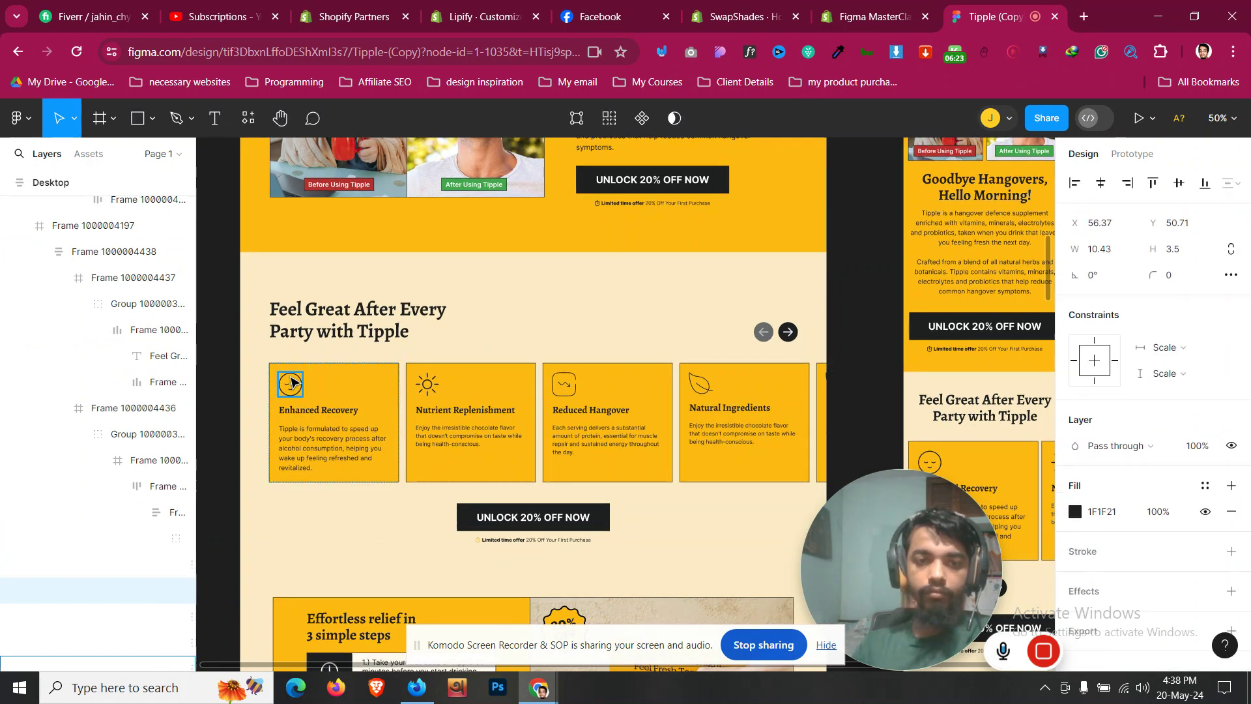
key("Escape")
left_click(1149, 613)
scroll(1156, 573, "down", 2)
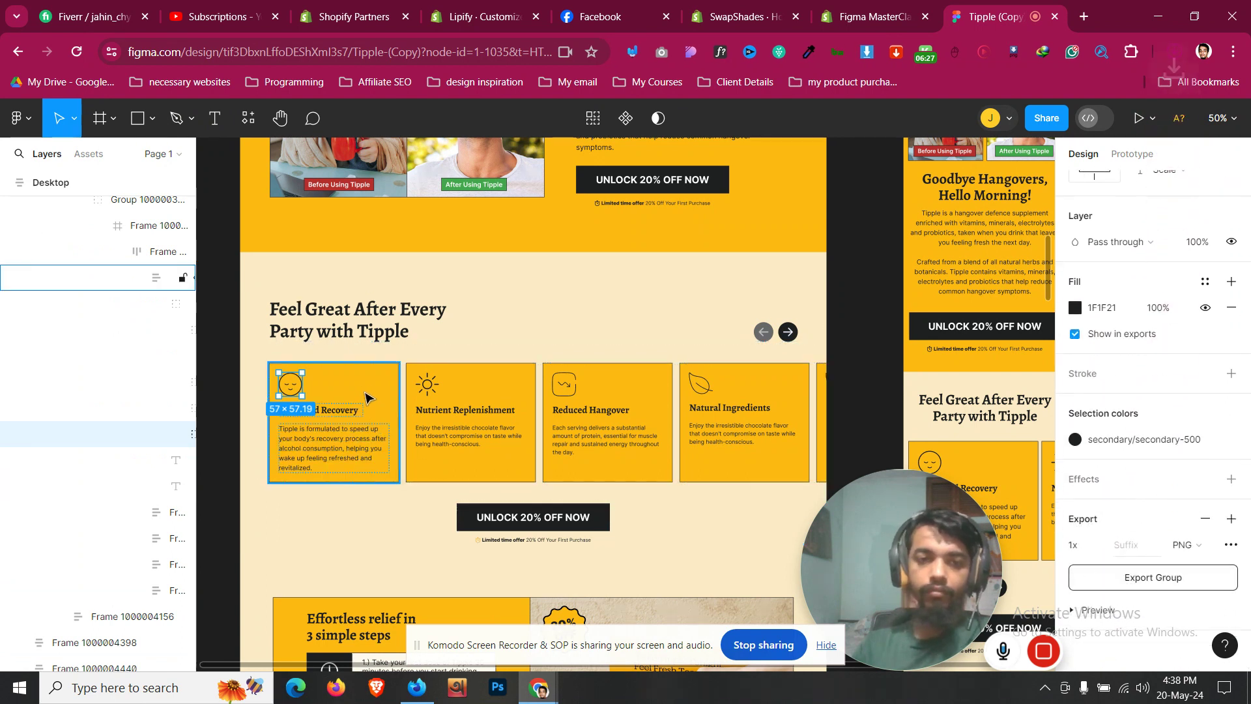
Step: Inspect the Enhanced Recovery card's auto layout spacing, fill and stroke, plus its title and description text properties
left_click(365, 391)
key("Escape")
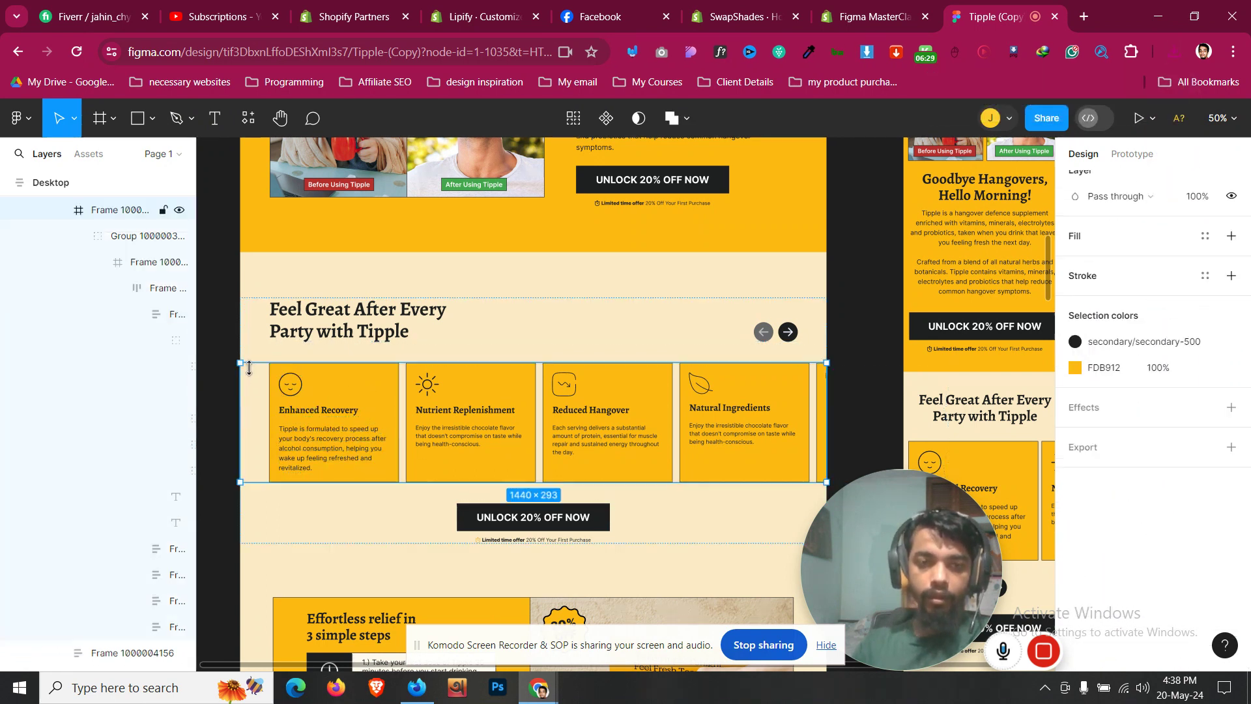
key("Escape")
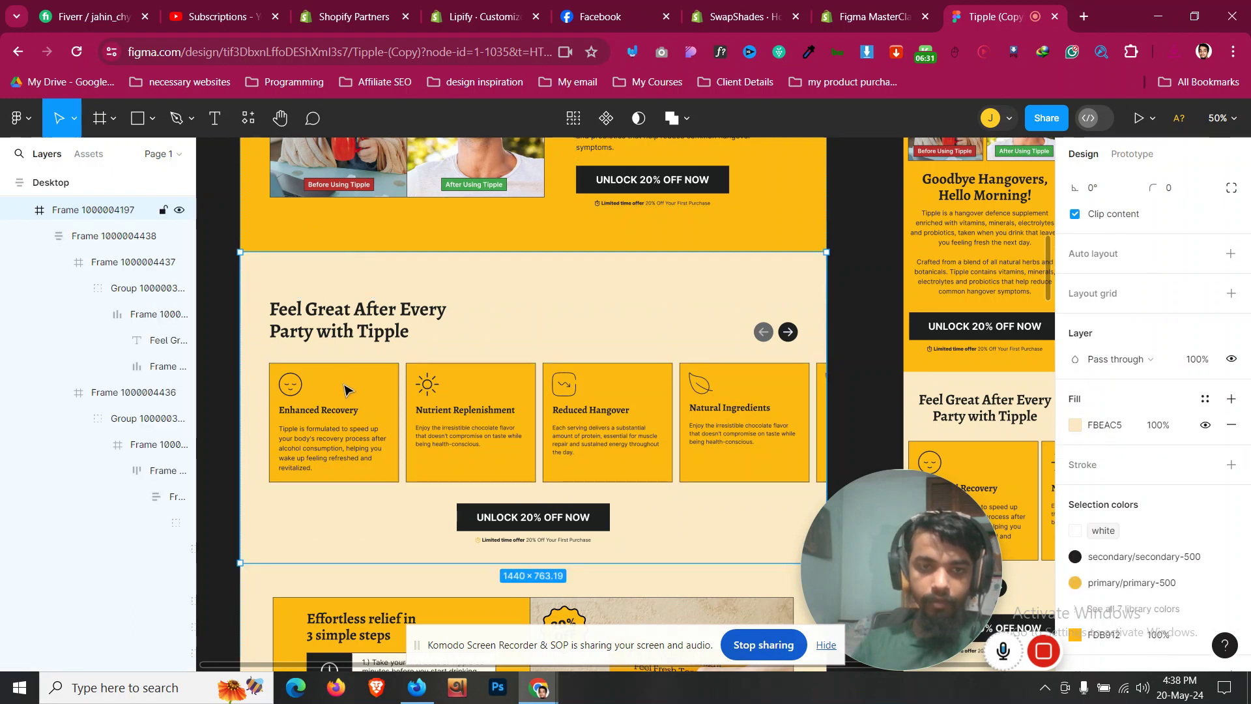
left_click(344, 389)
left_click(344, 389)
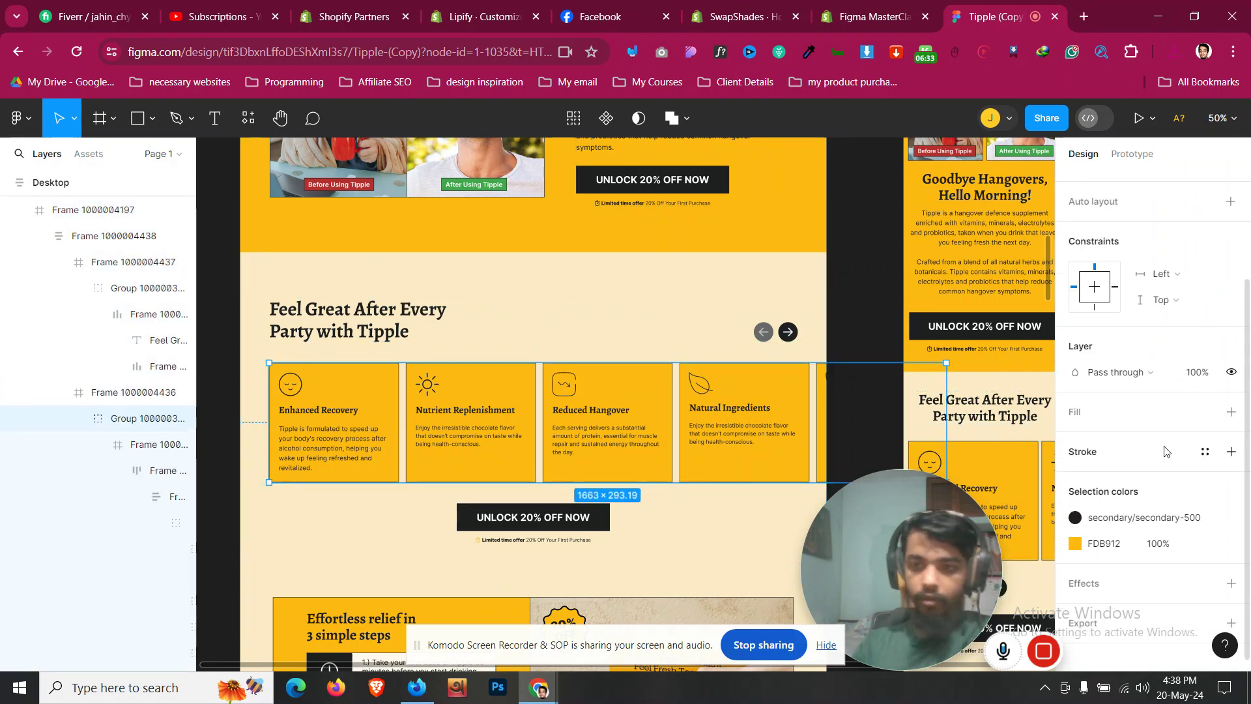
scroll(1166, 451, "down", 1)
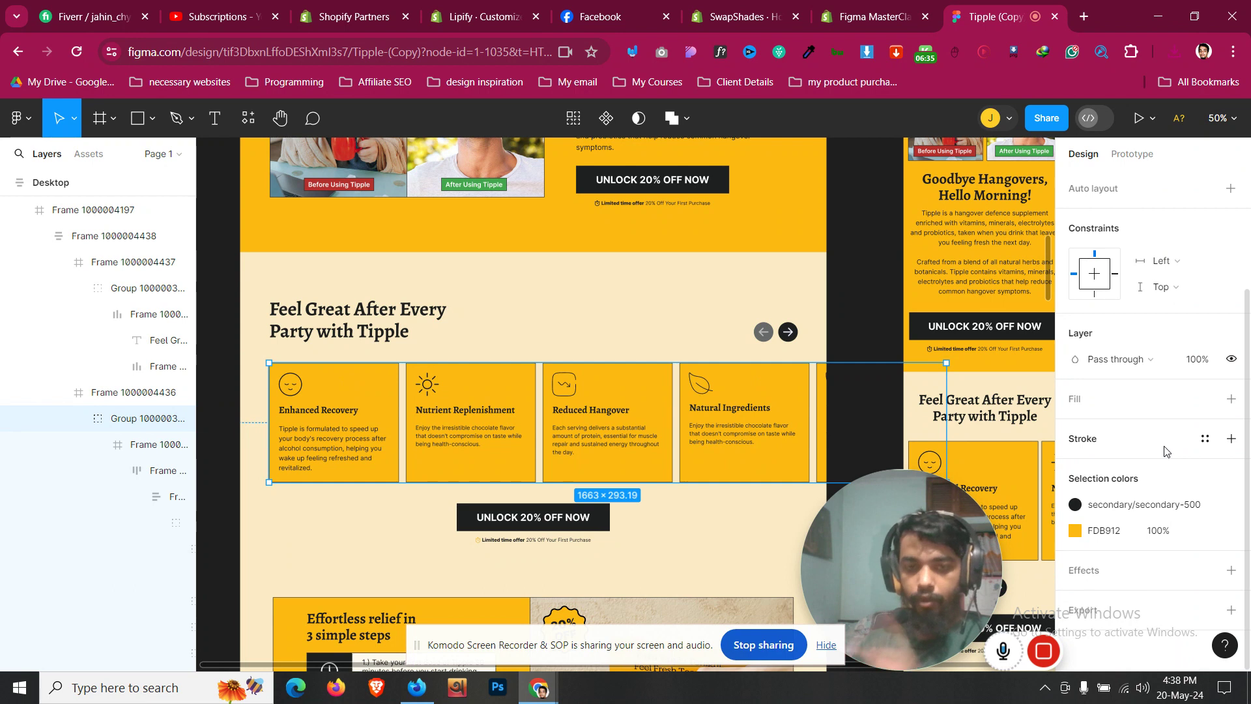
left_click(344, 412)
left_click(344, 413)
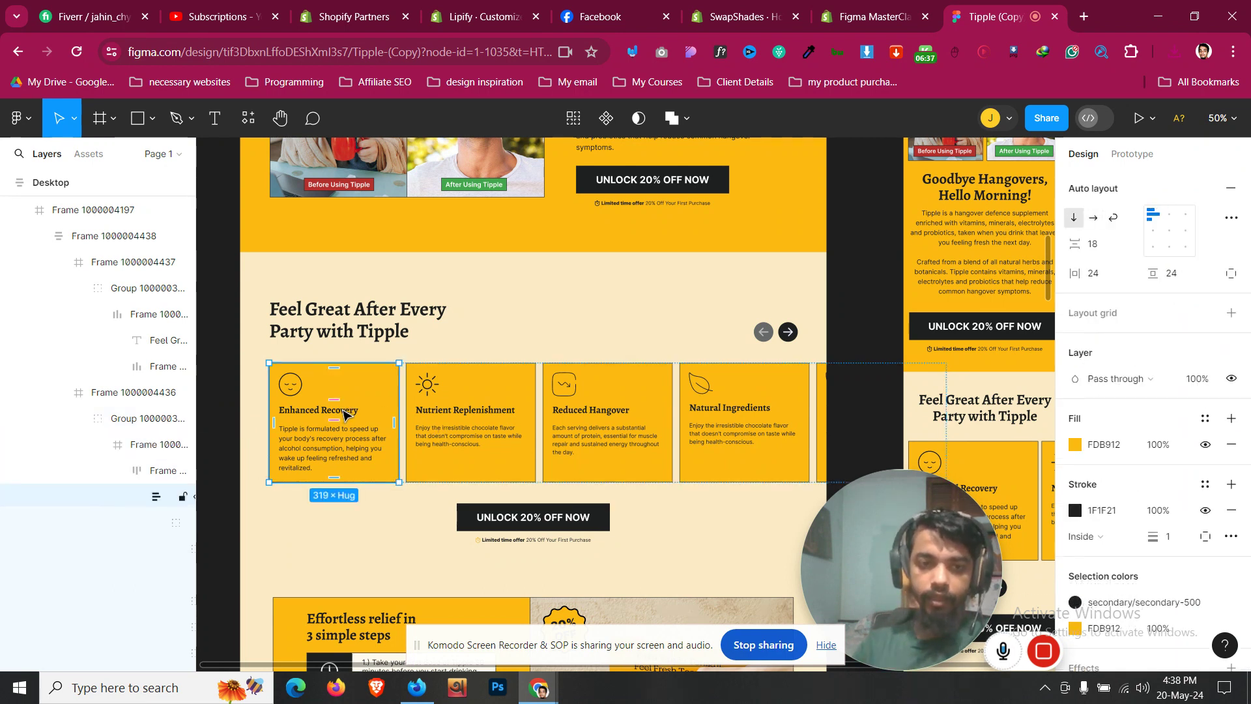
left_click(345, 413)
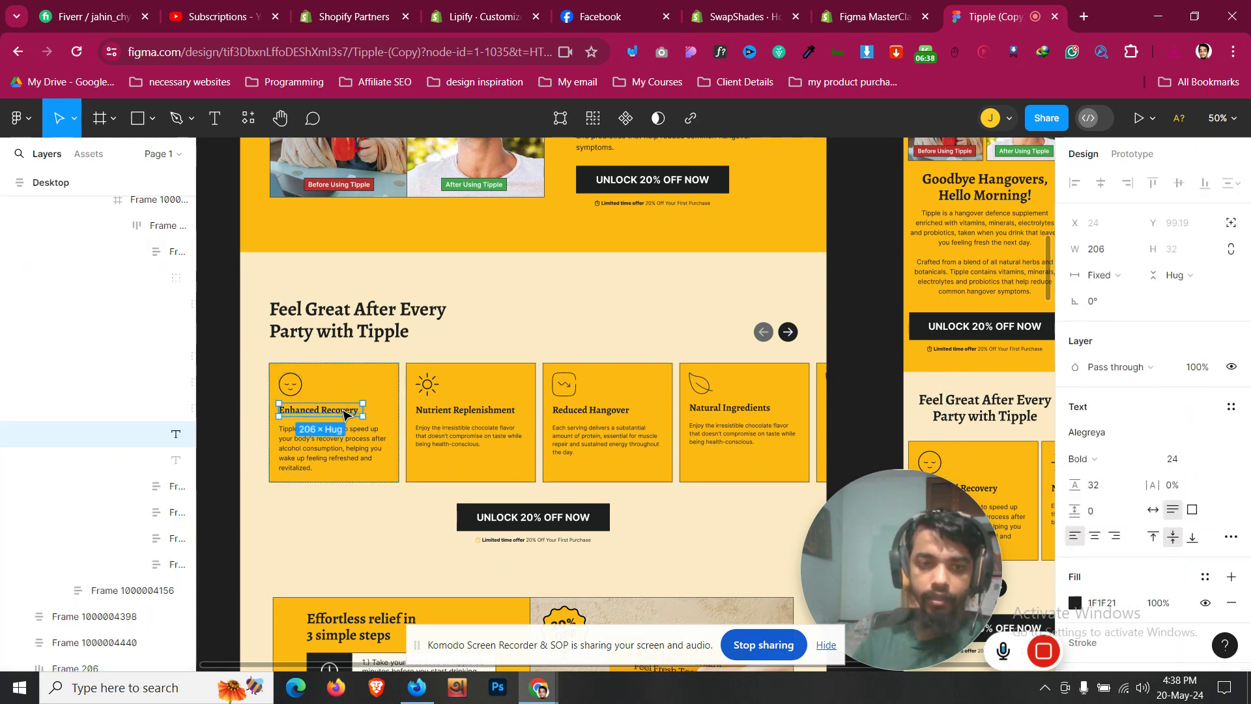
double_click(307, 449)
left_click(250, 410)
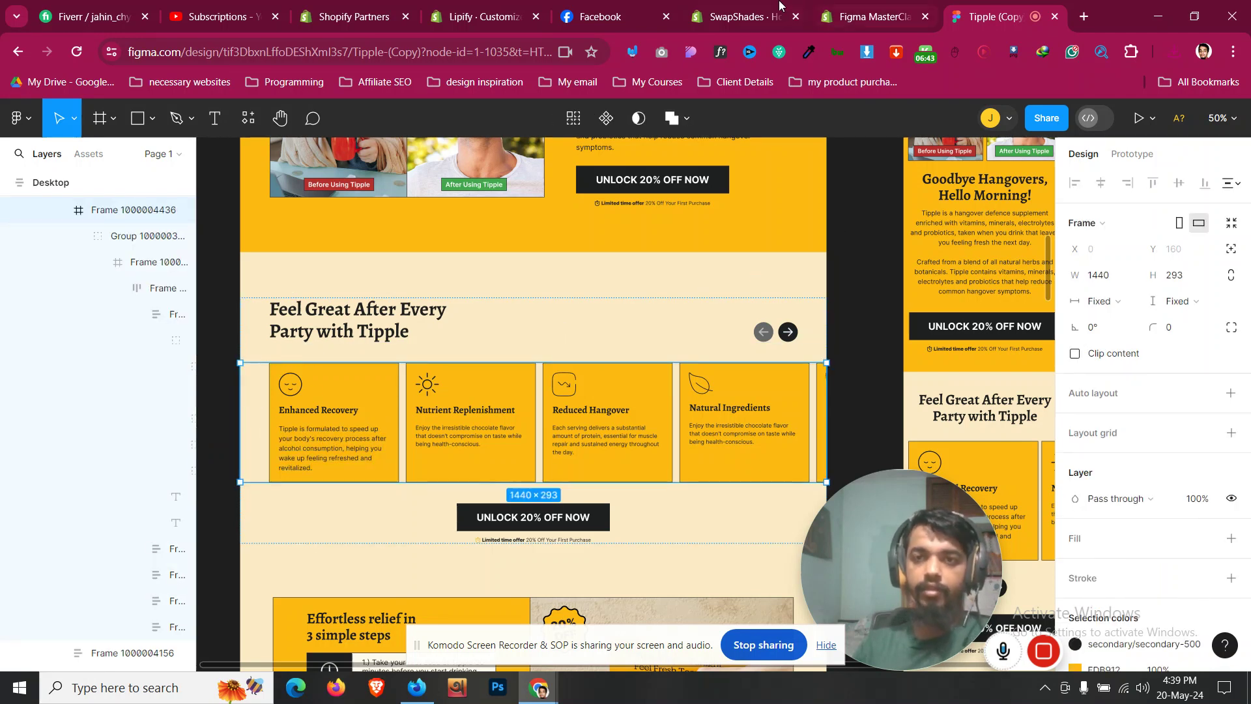
Step: Switch to the PageFly editor and add an image element inside the first slide's yellow column
left_click(855, 8)
left_click(217, 495)
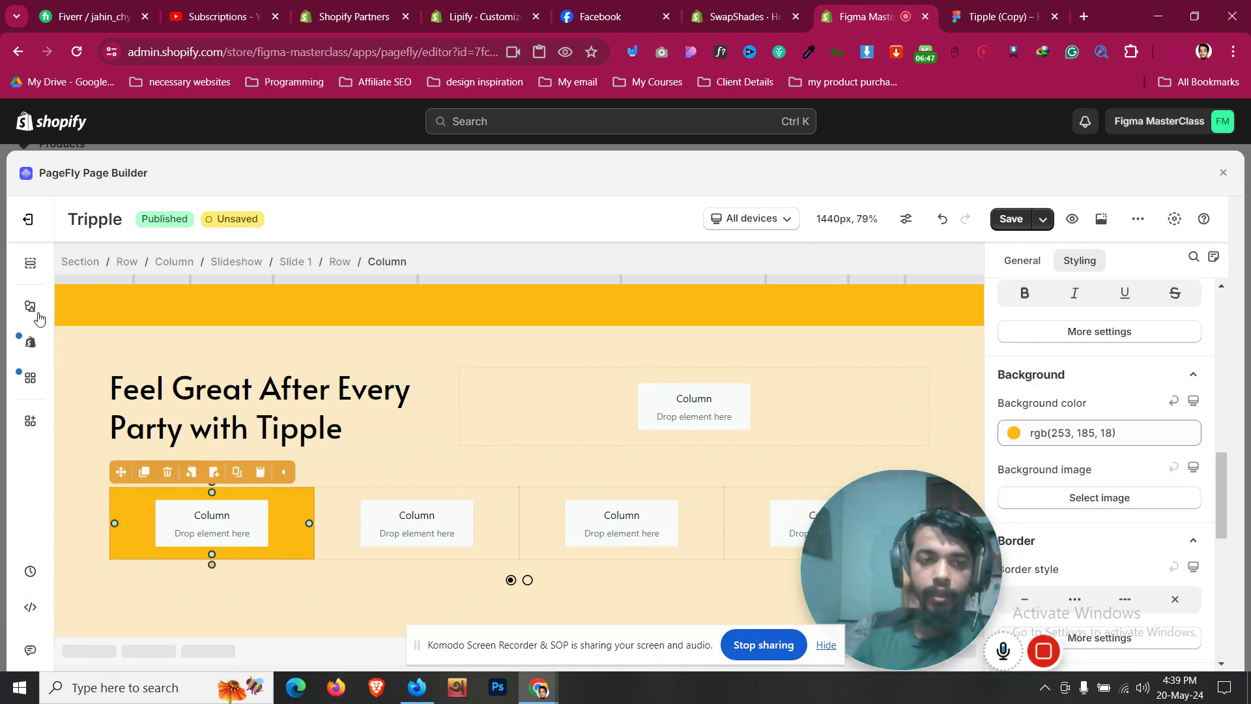
left_click(30, 262)
scroll(138, 435, "down", 5)
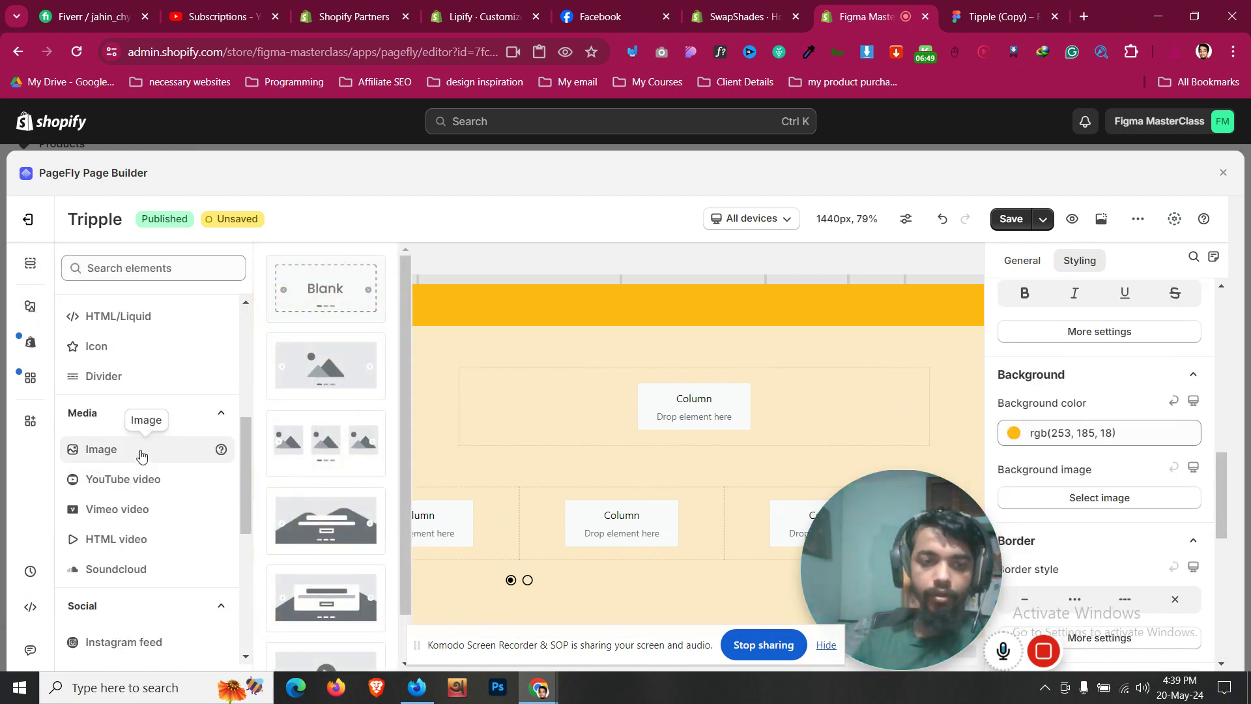
left_click(139, 451)
left_click_drag(322, 285, 283, 516)
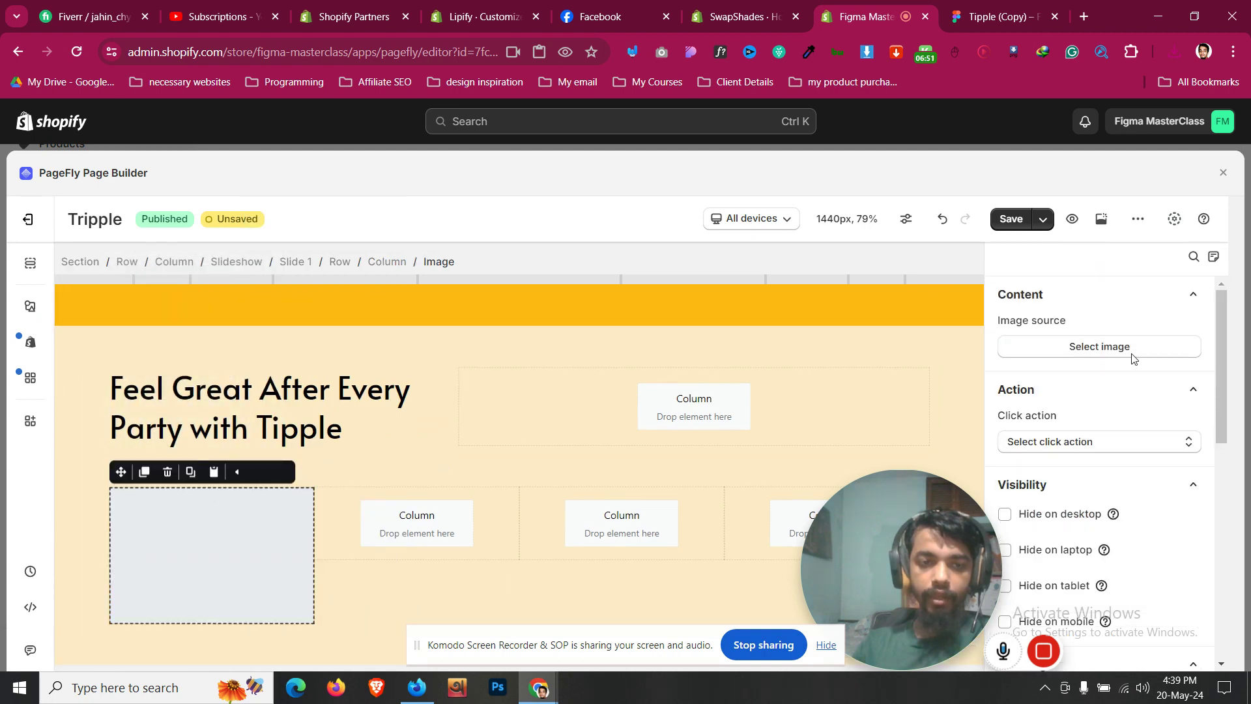
Step: Upload Group.png from Downloads and use it as the source of the yellow column's image element
left_click(1022, 260)
left_click(1097, 350)
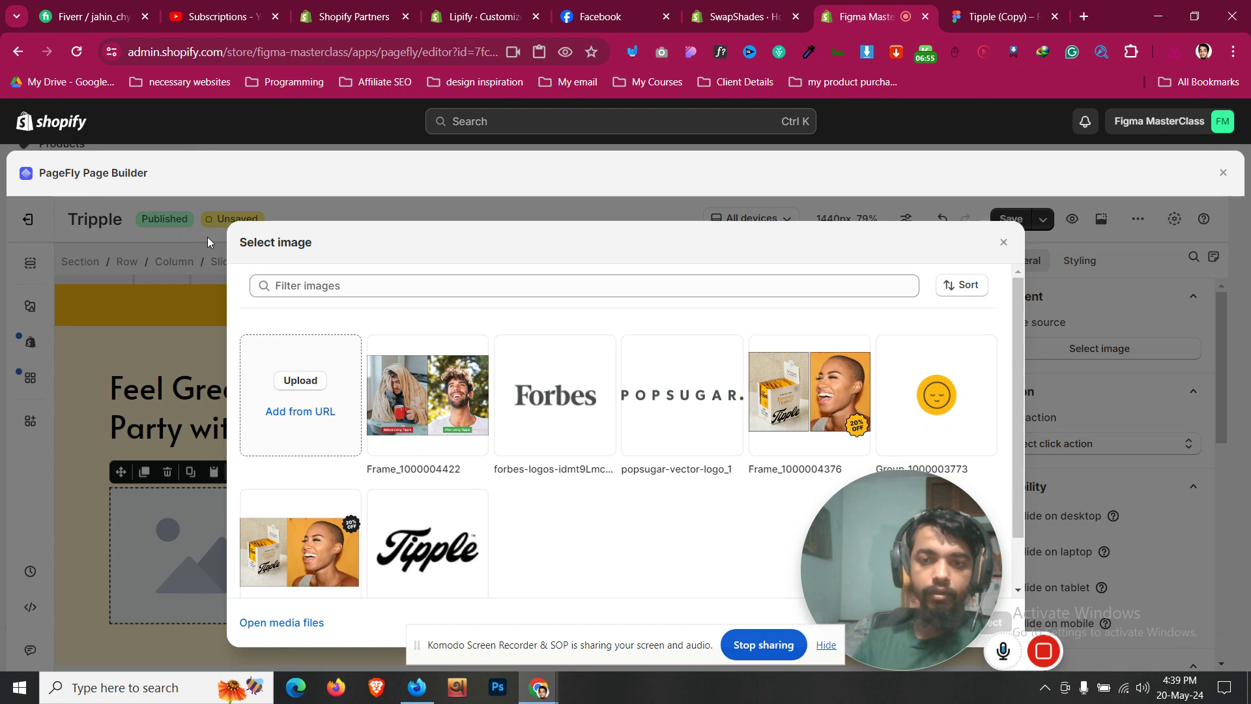
left_click(300, 380)
left_click(189, 156)
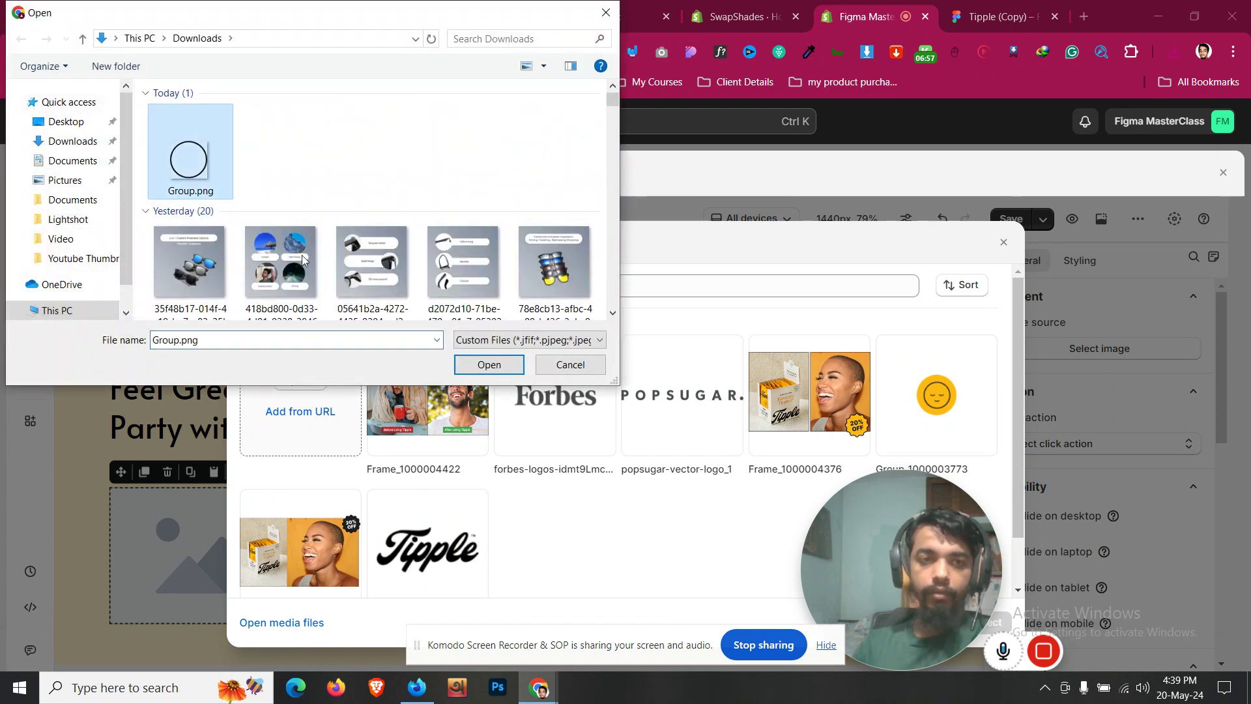
left_click(463, 365)
left_click_drag(880, 550, 915, 264)
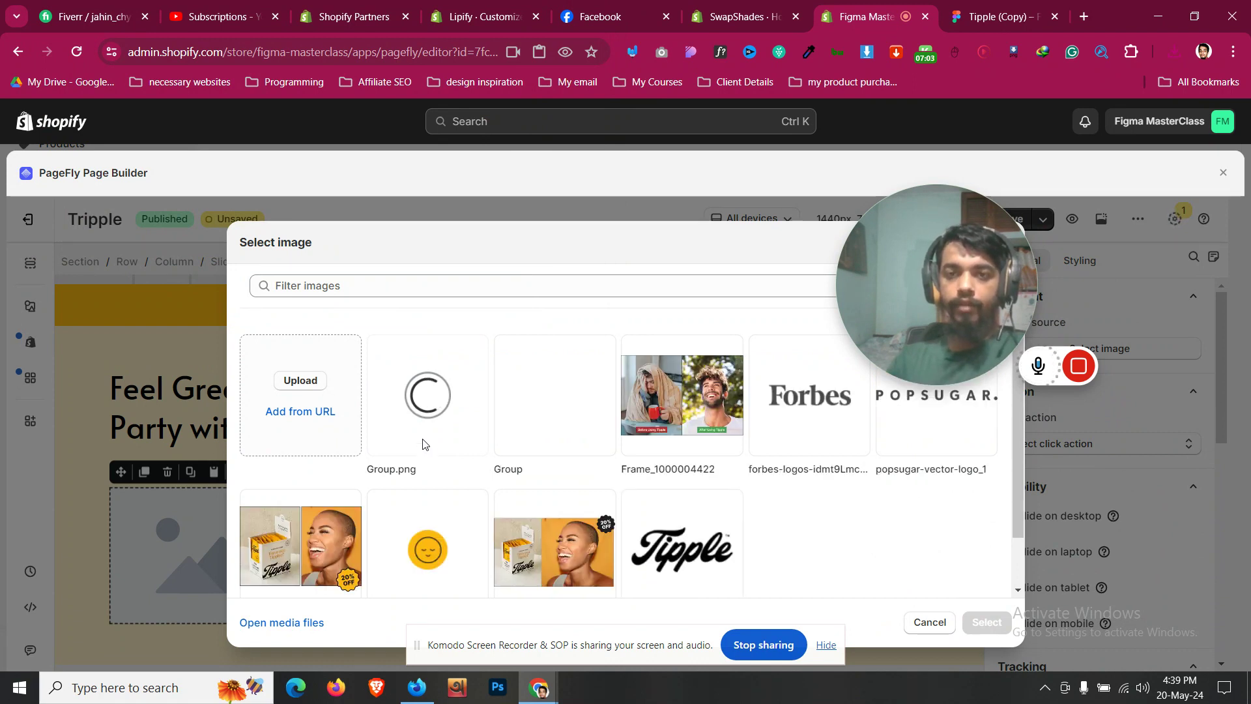
left_click(1007, 621)
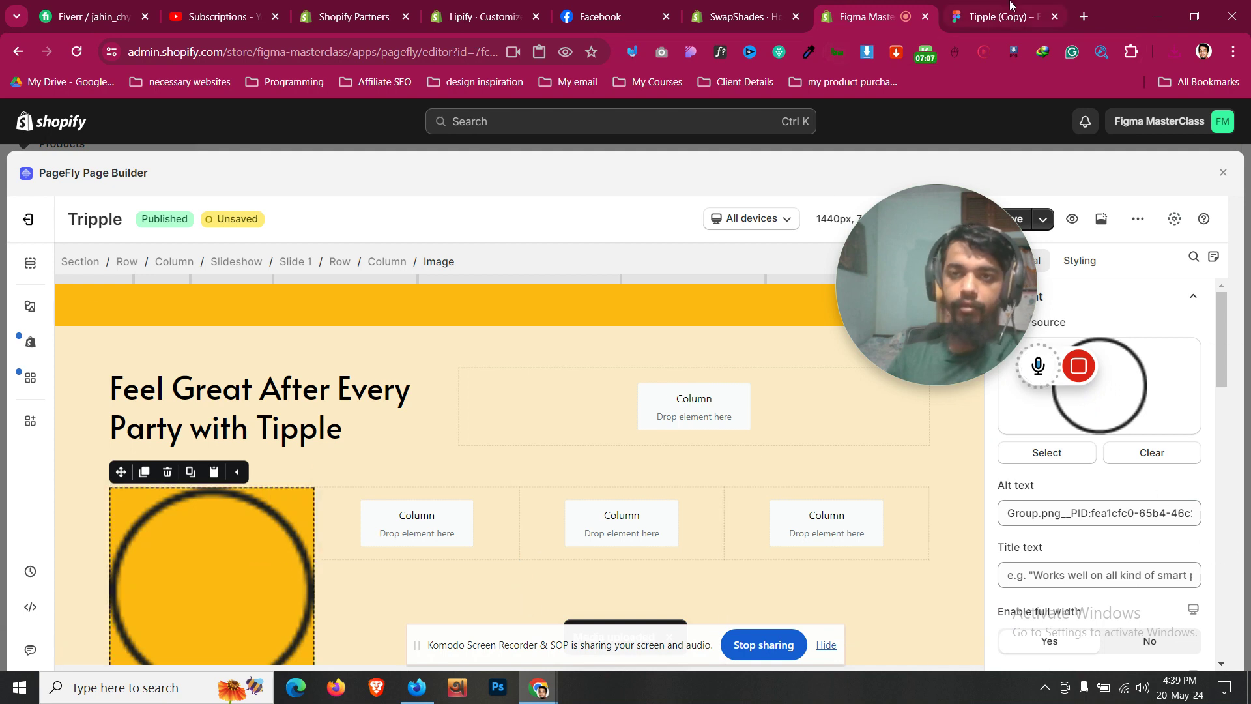
Step: Switch to the Figma design, select the Enhanced Recovery card's frame and widen the layer list to show full layer names
left_click(997, 17)
double_click(293, 391)
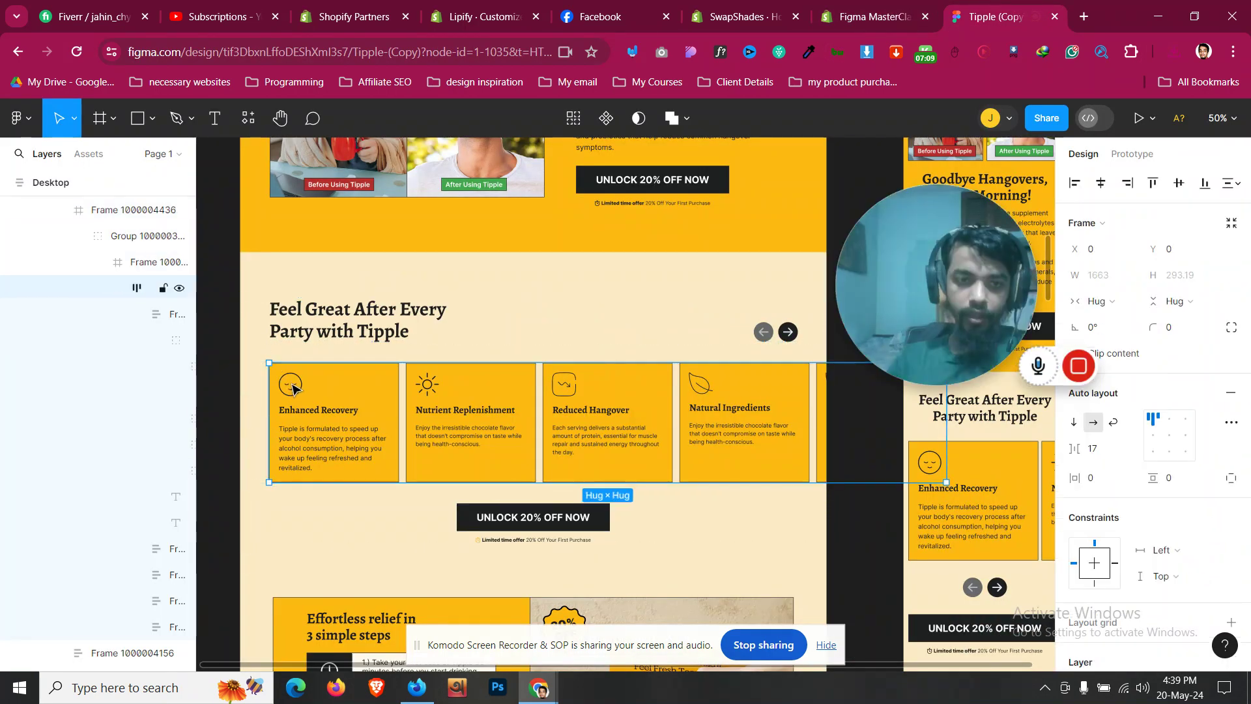
double_click(292, 388)
double_click(291, 385)
double_click(291, 384)
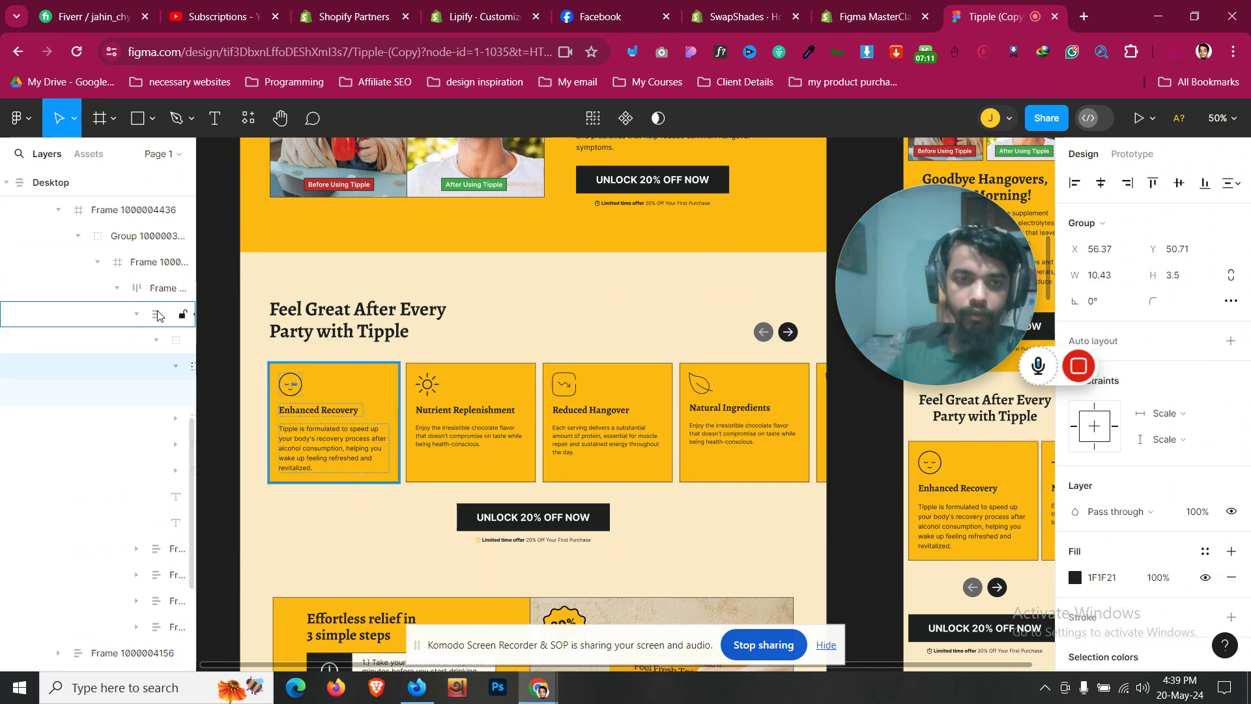
left_click(151, 293)
left_click(149, 315)
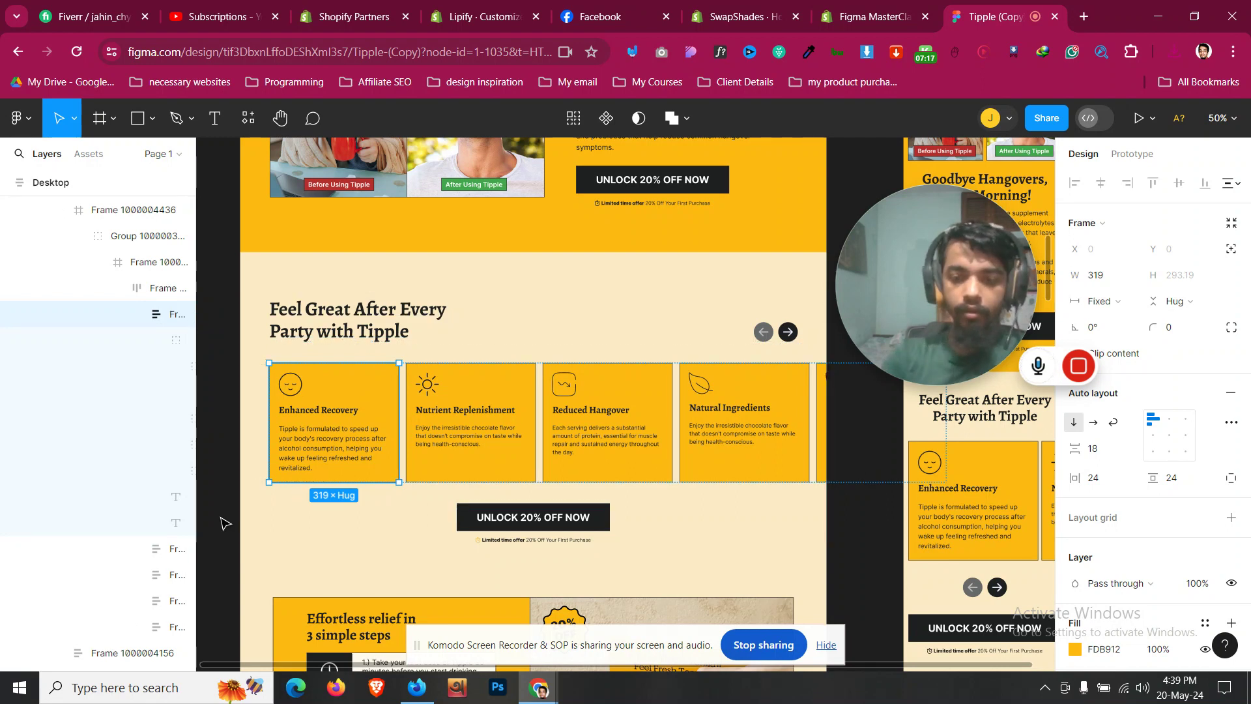
key("ctrl+minus")
key("ctrl+equal")
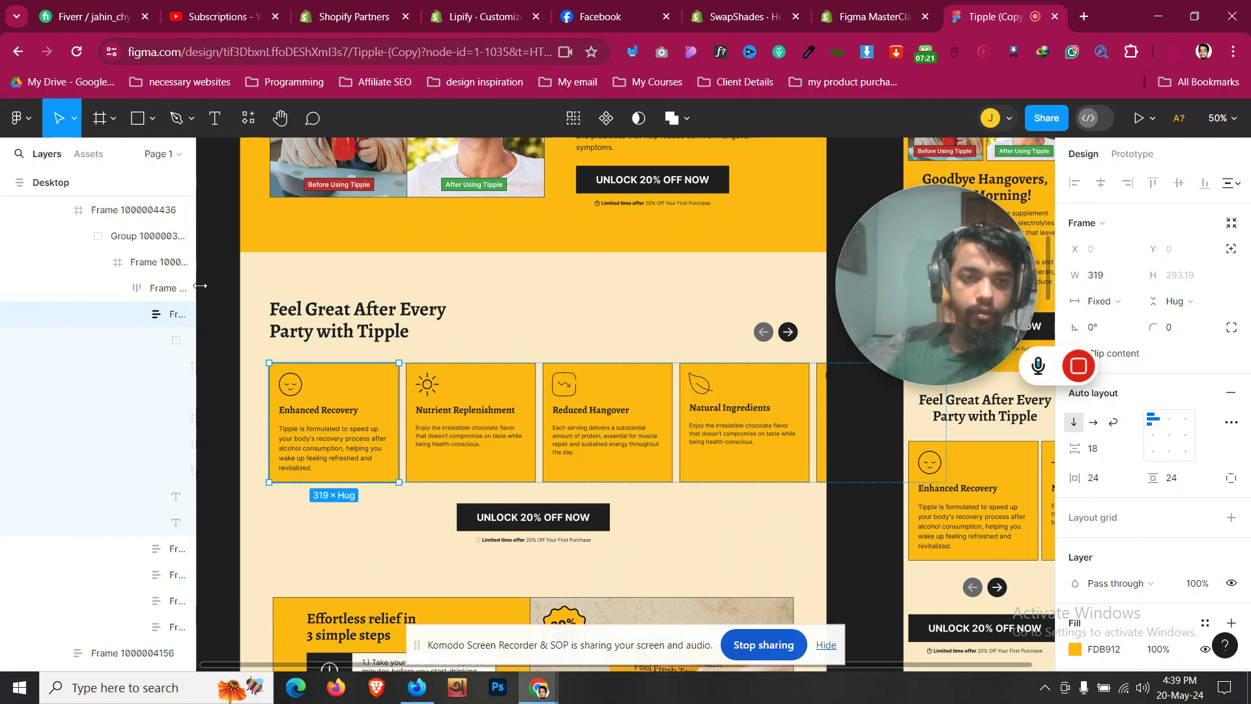
left_click_drag(196, 282, 271, 282)
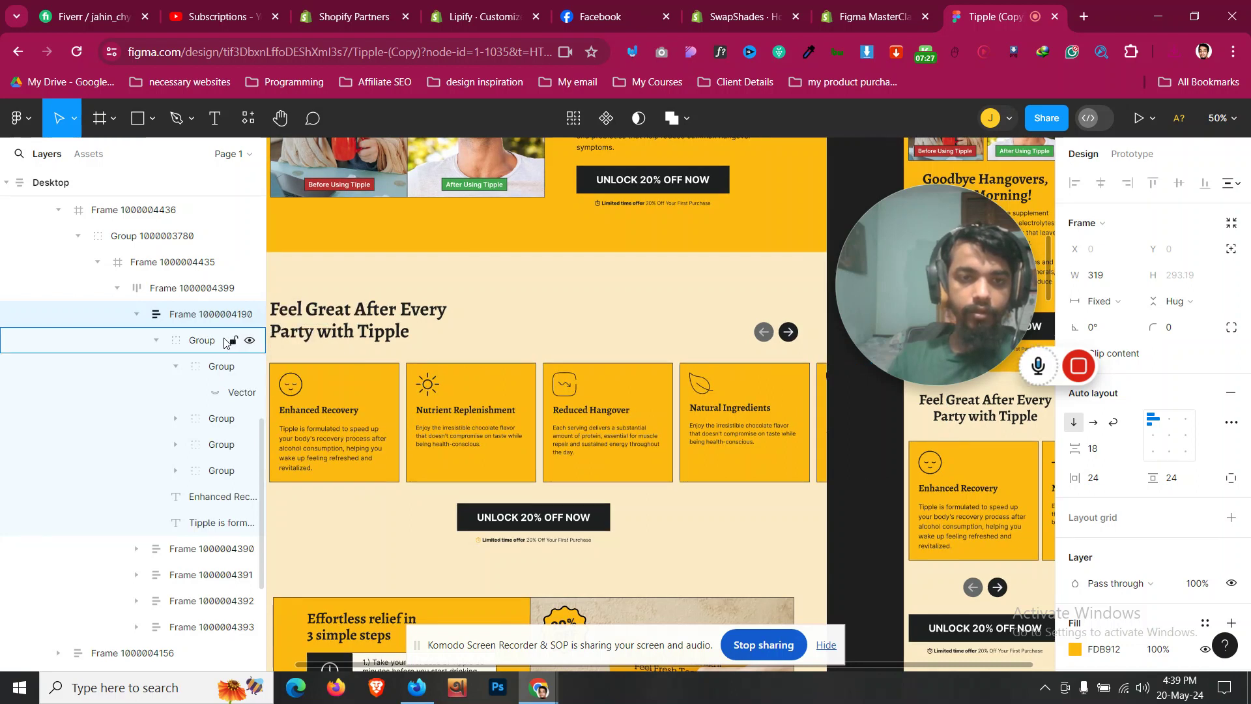
Step: Select the group holding the Enhanced Recovery card's complete face icon and export it as a 1x PNG
left_click(202, 340)
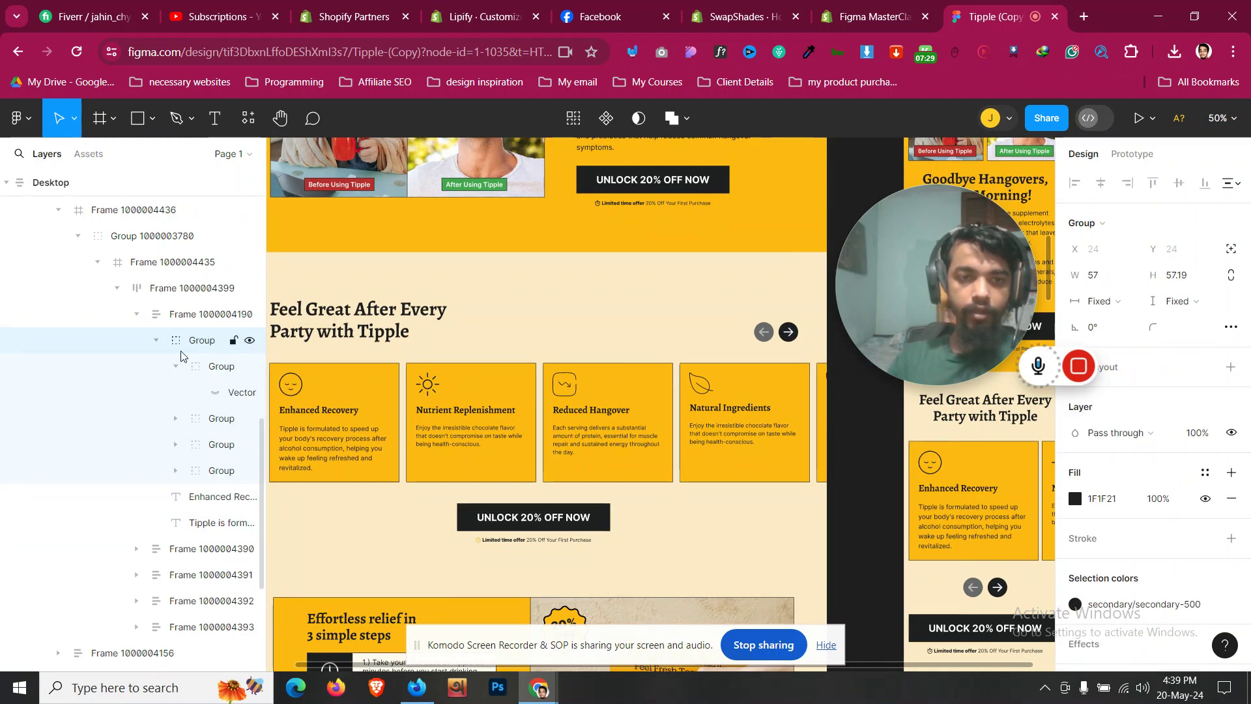
left_click(155, 341)
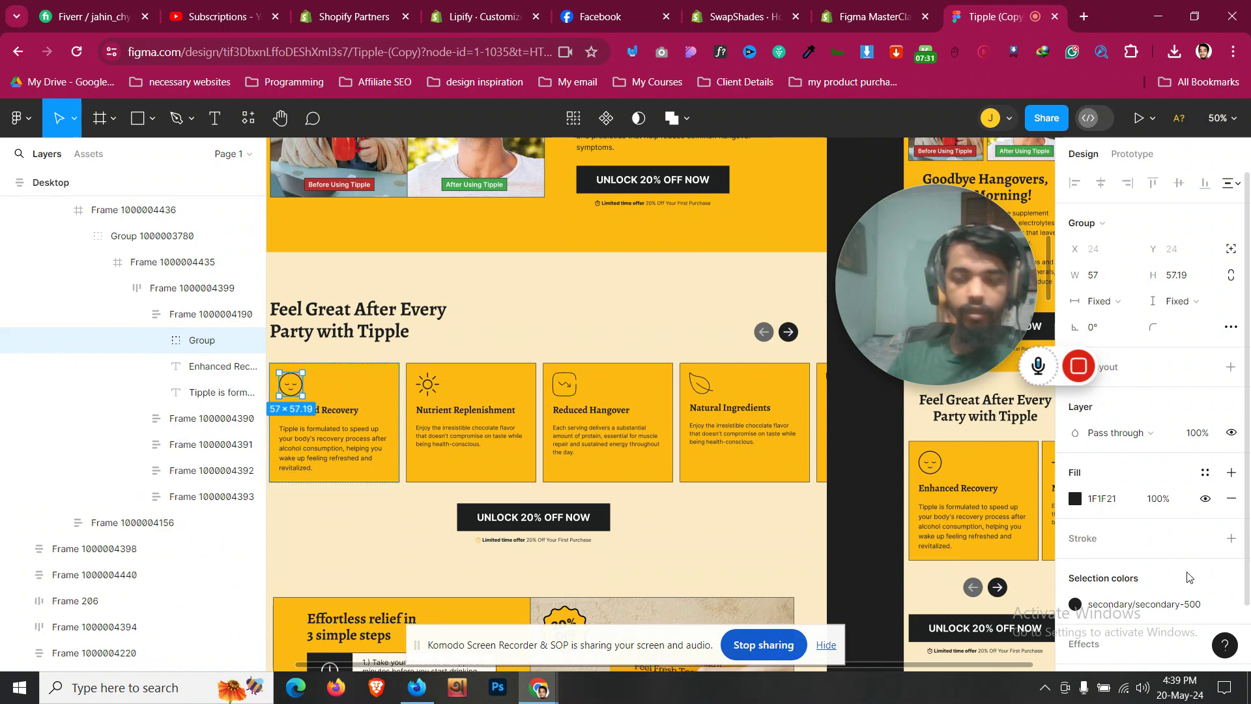
scroll(1186, 576, "down", 2)
left_click(1156, 607)
scroll(1156, 593, "down", 3)
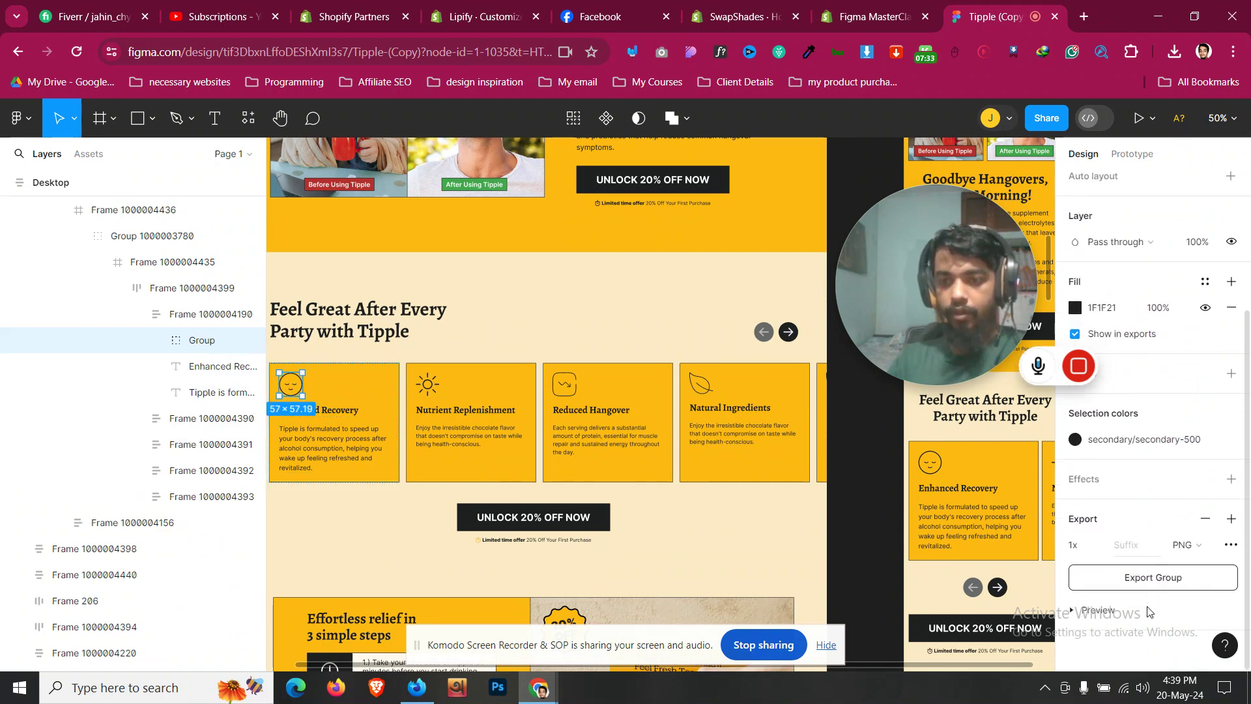
Step: Switch to the PageFly editor and upload Group (1).png as a replacement for the yellow column's image
left_click(866, 20)
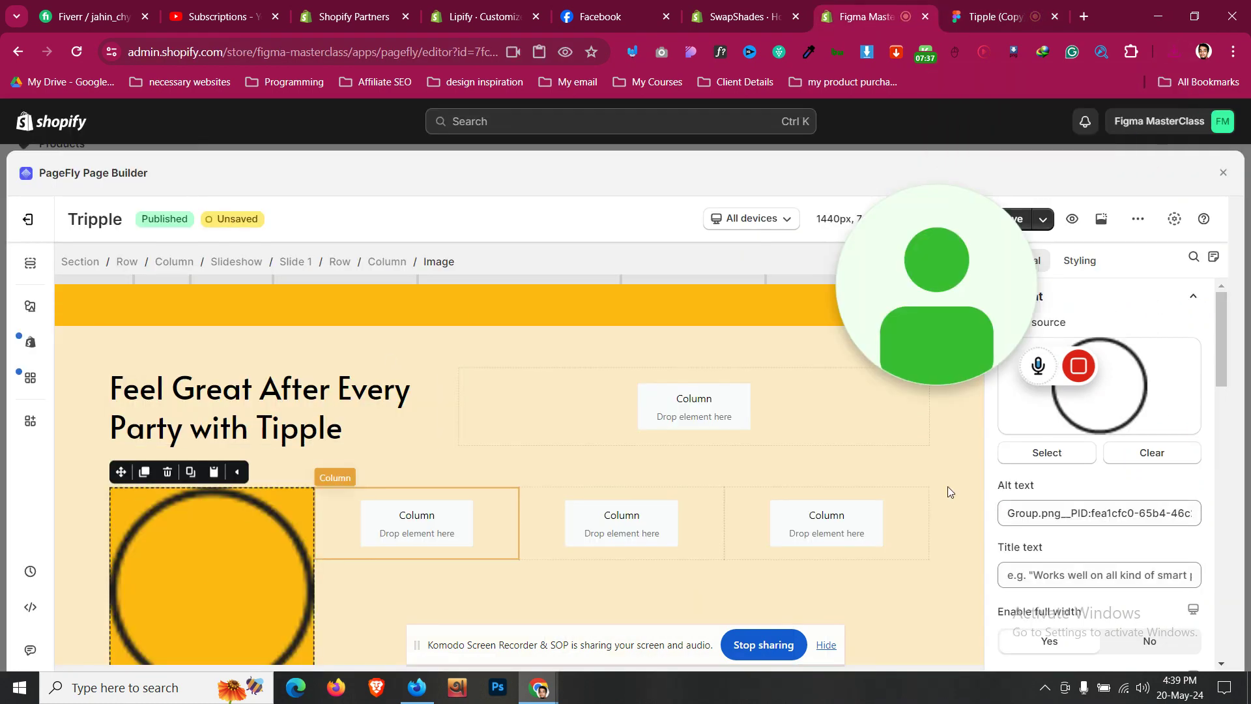
left_click(1077, 460)
left_click(300, 381)
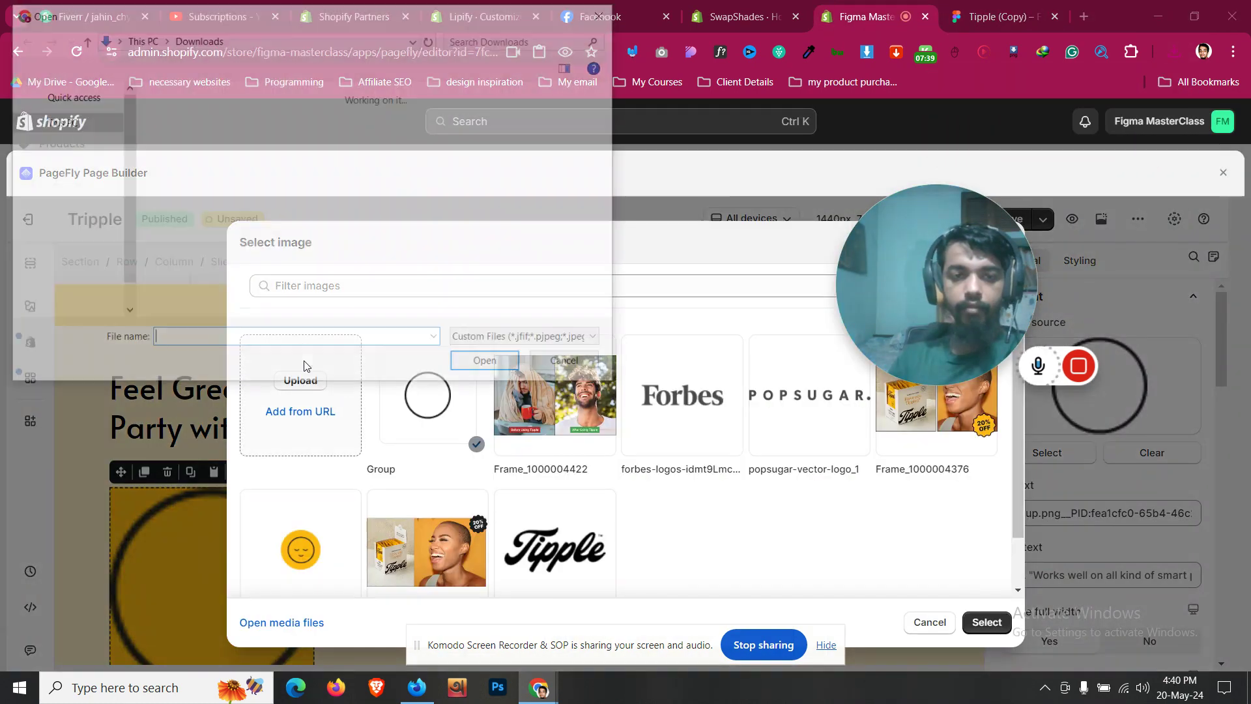
left_click(189, 159)
left_click(502, 358)
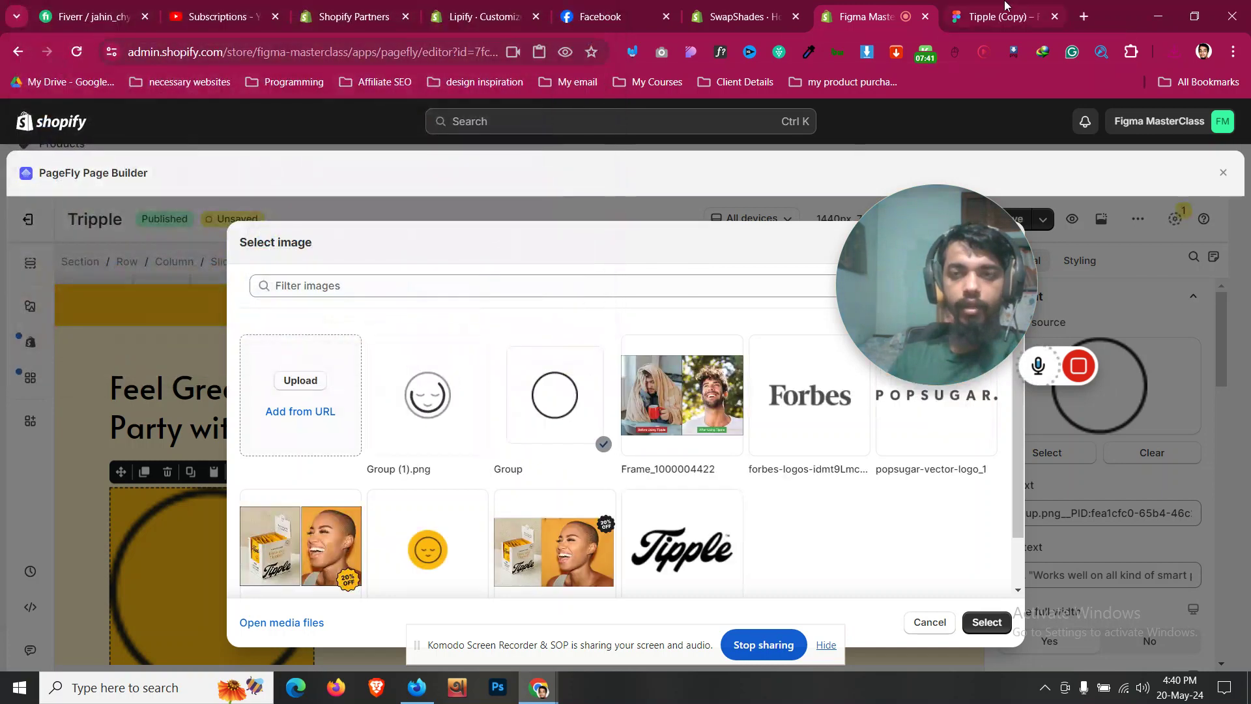
Step: Apply the uploaded complete face icon to the image element and disable its full width
key("ctrl+Tab")
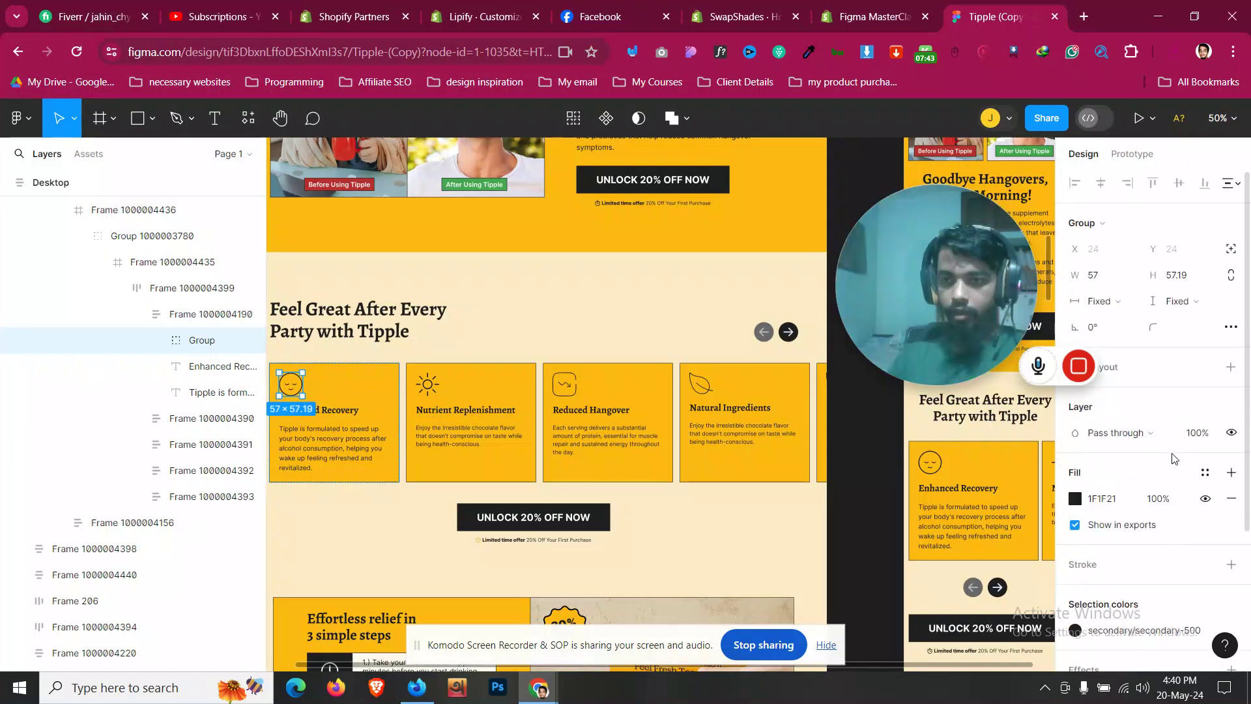
key("ctrl+shift+Tab")
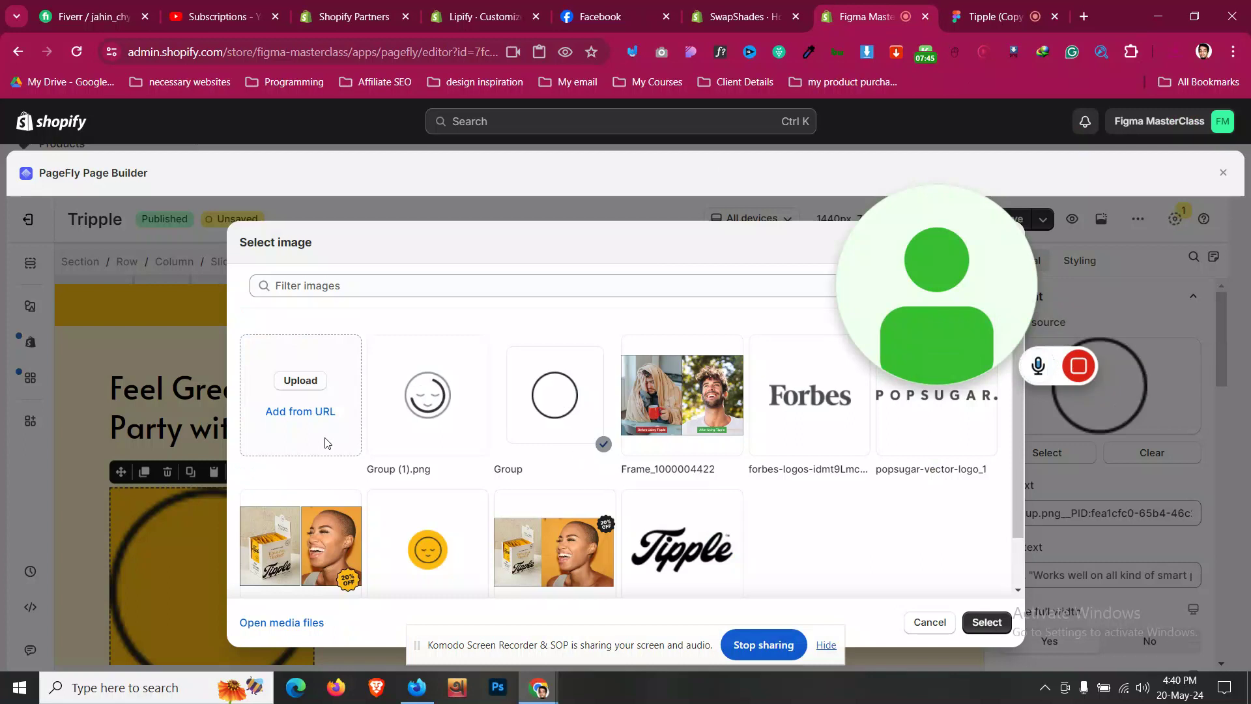
left_click(455, 418)
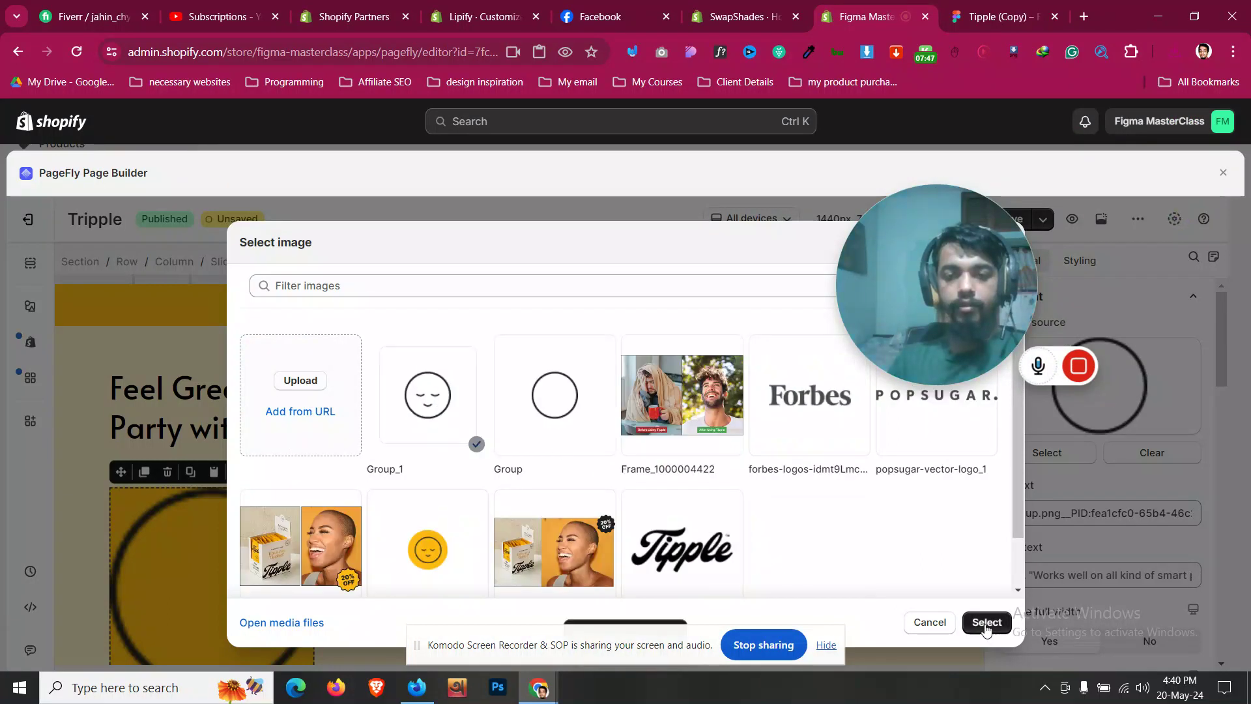
left_click(986, 621)
scroll(1204, 543, "down", 3)
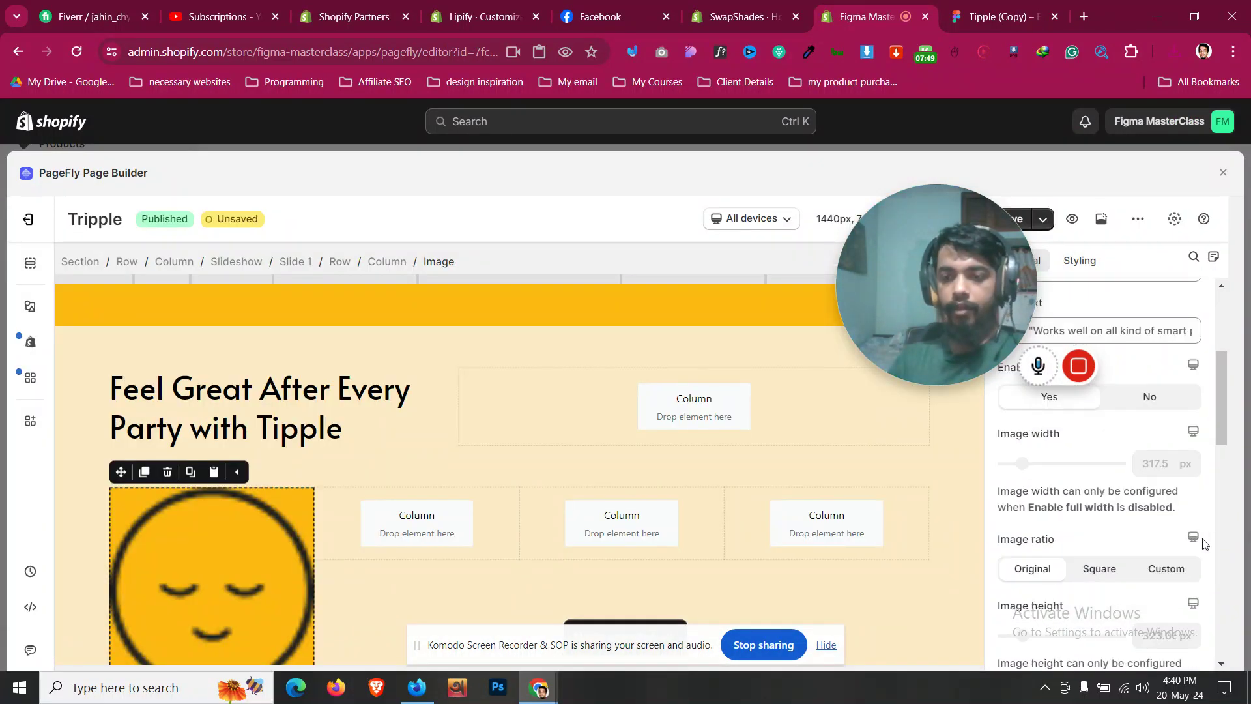
left_click(1152, 405)
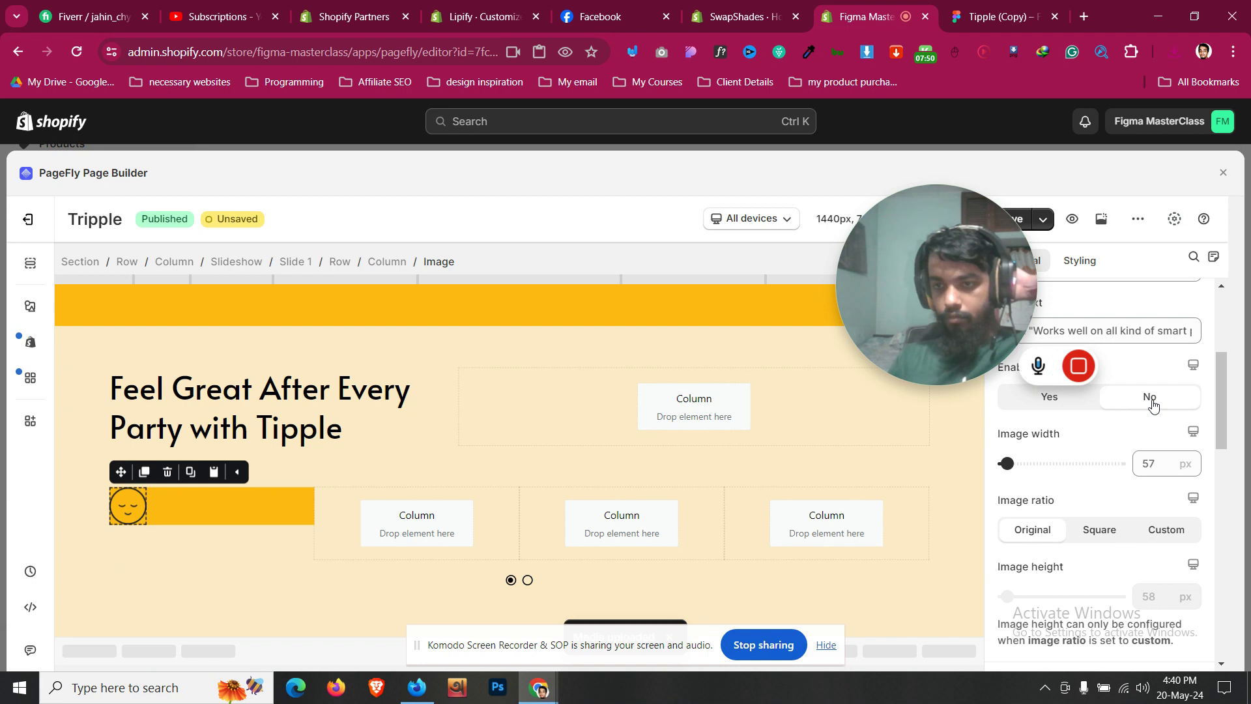
Step: Check the Enhanced Recovery card's auto layout spacing in Figma and set the yellow column's padding to 18 px on all sides
left_click(221, 518)
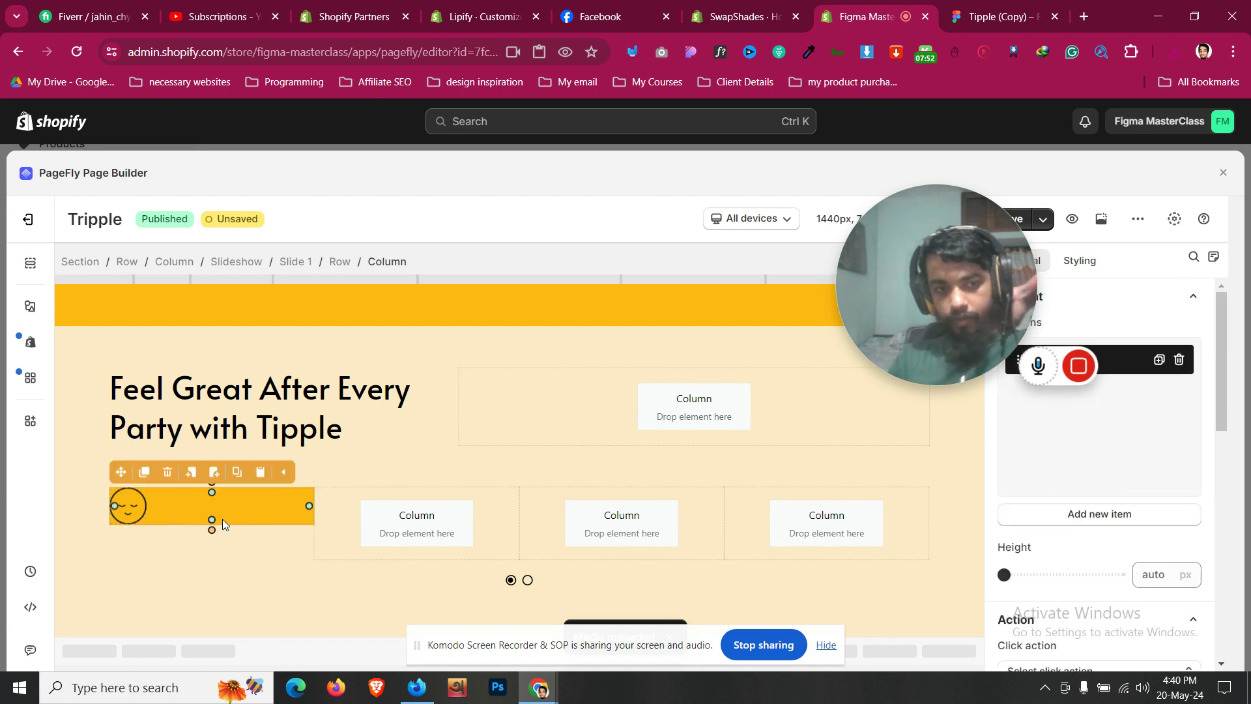
left_click(1086, 262)
left_click(1022, 10)
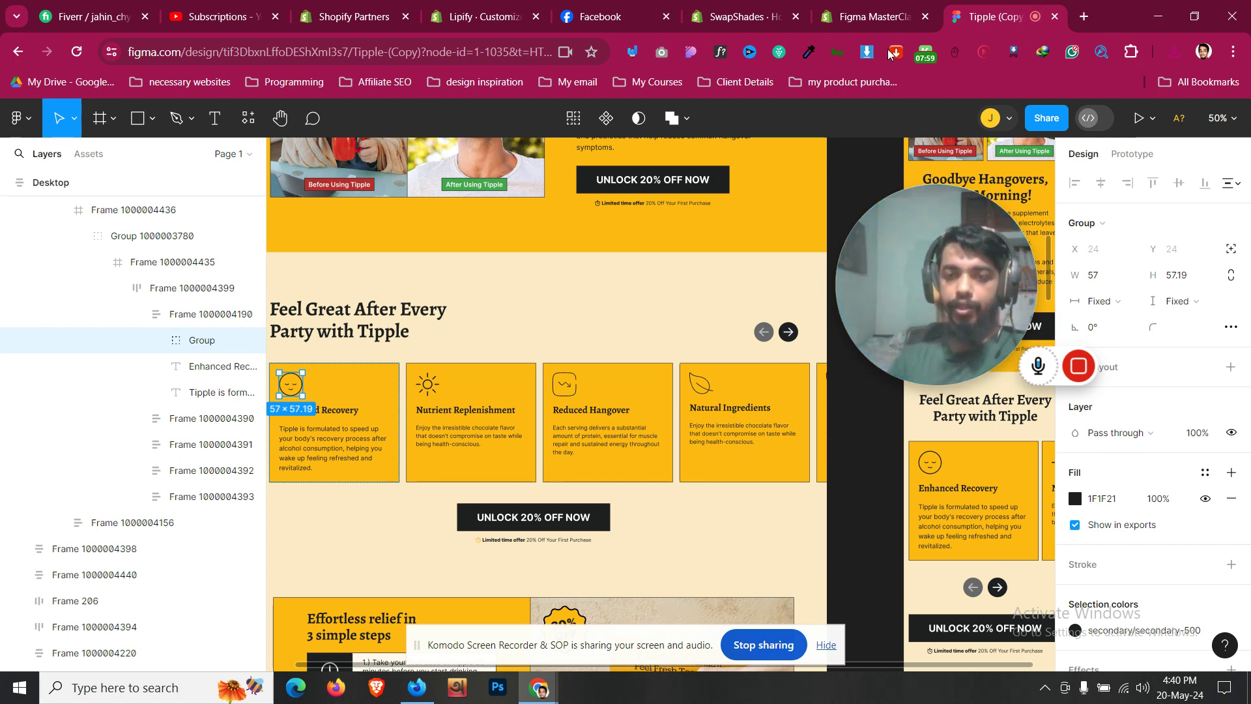
left_click(358, 373)
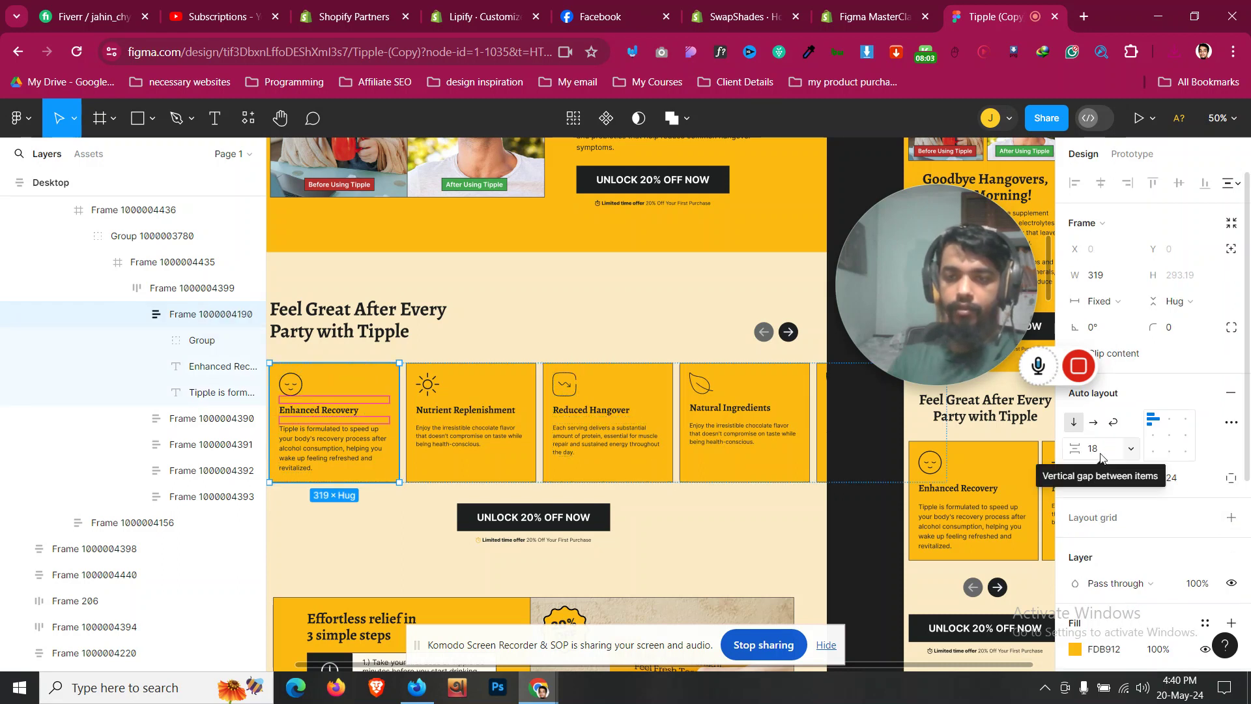
key("ctrl+shift+Tab")
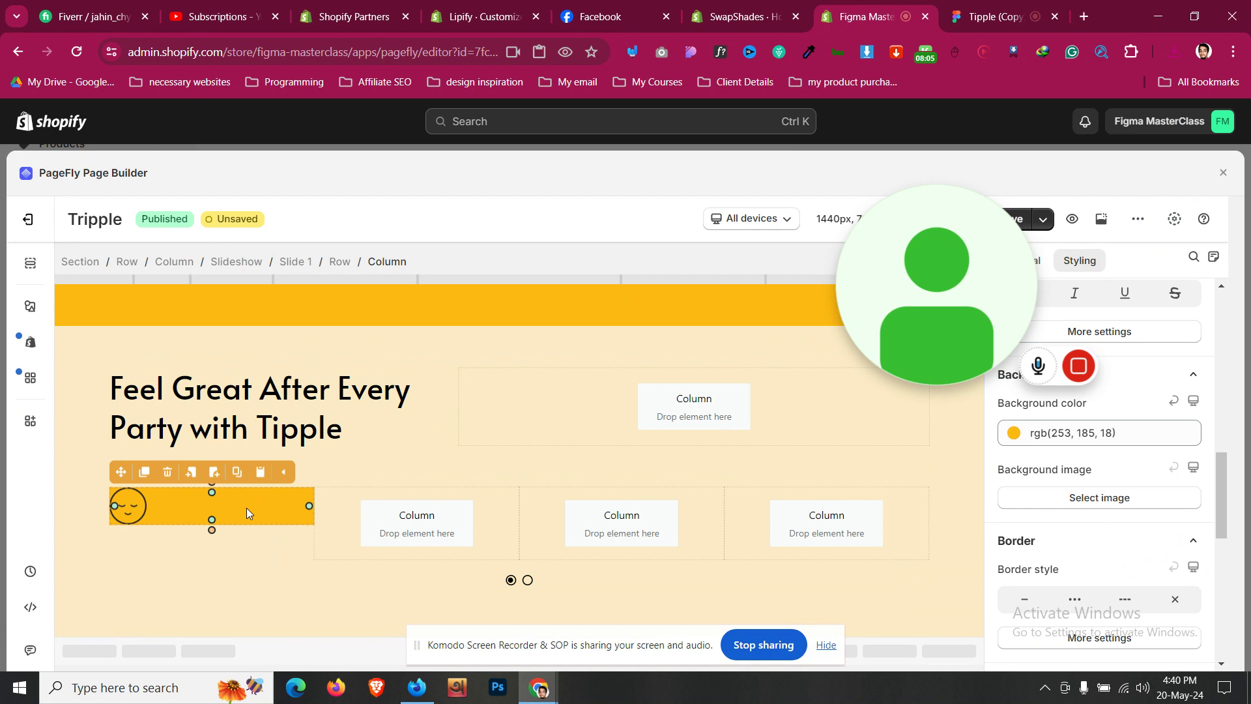
scroll(1133, 525, "up", 5)
type("19")
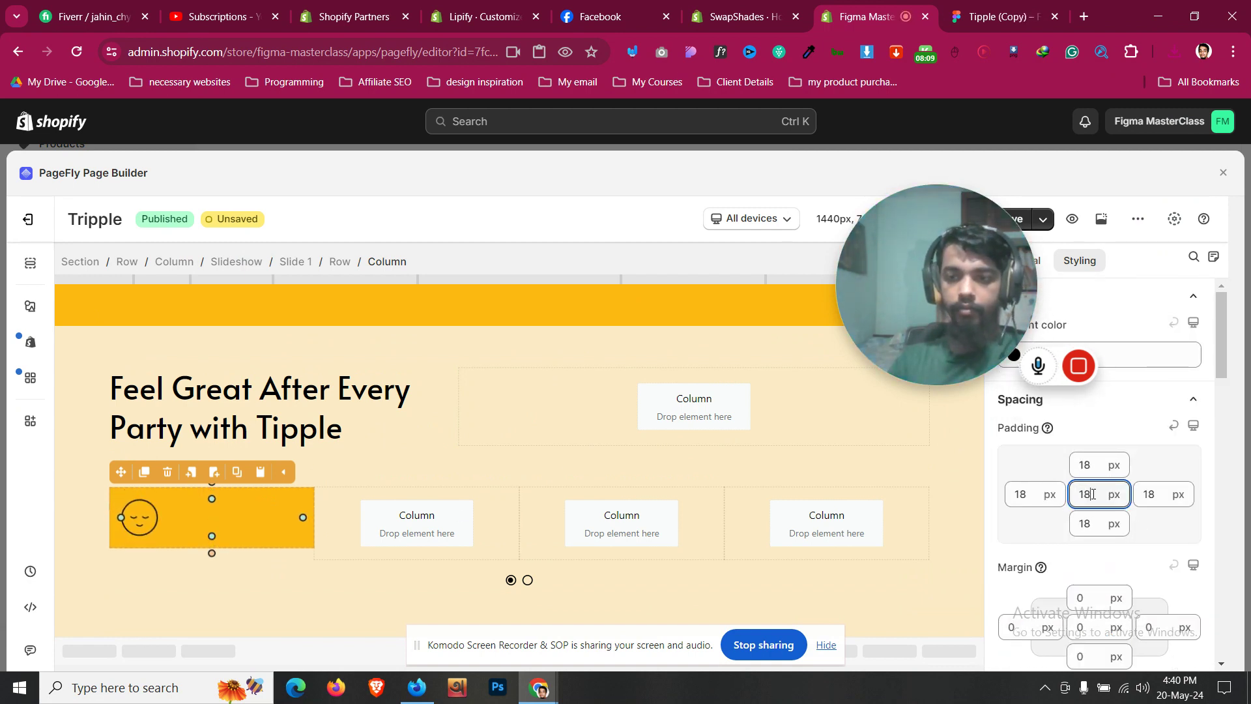
Step: Place the hero's Enhanced Recovery paragraph below the face icon in the yellow column, left-aligned with a 24 px font size
scroll(602, 556, "up", 15)
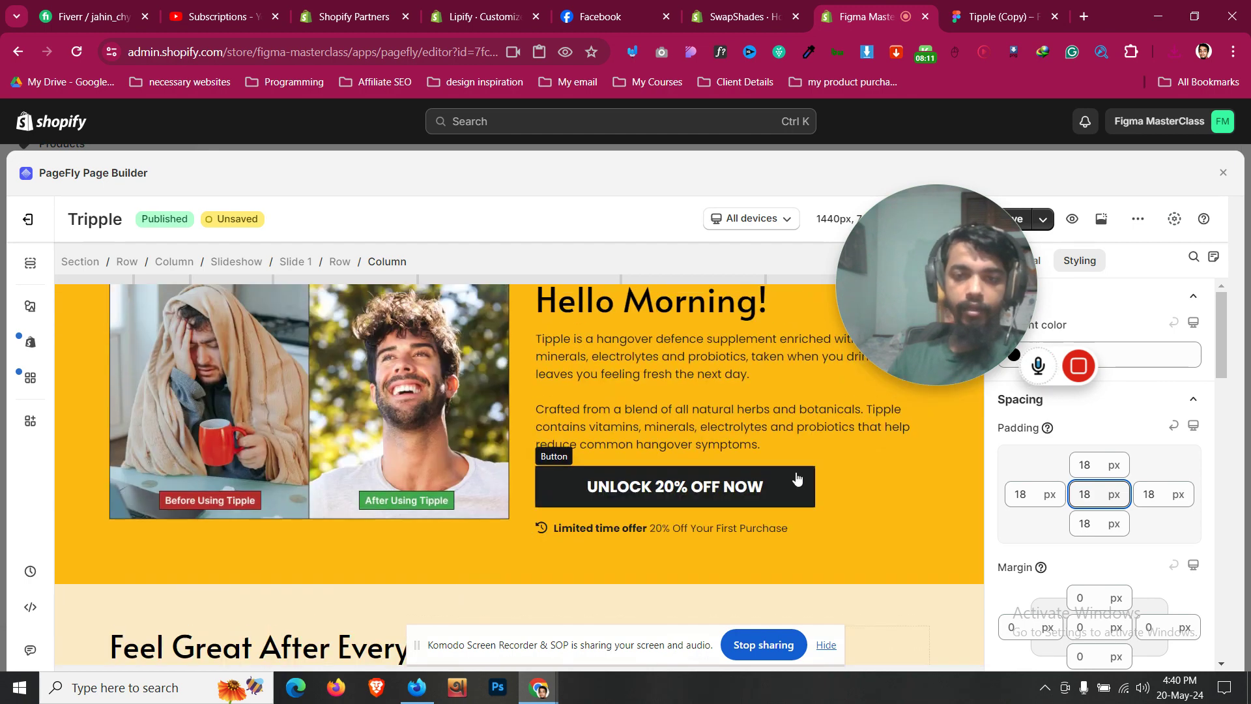
left_click(620, 539)
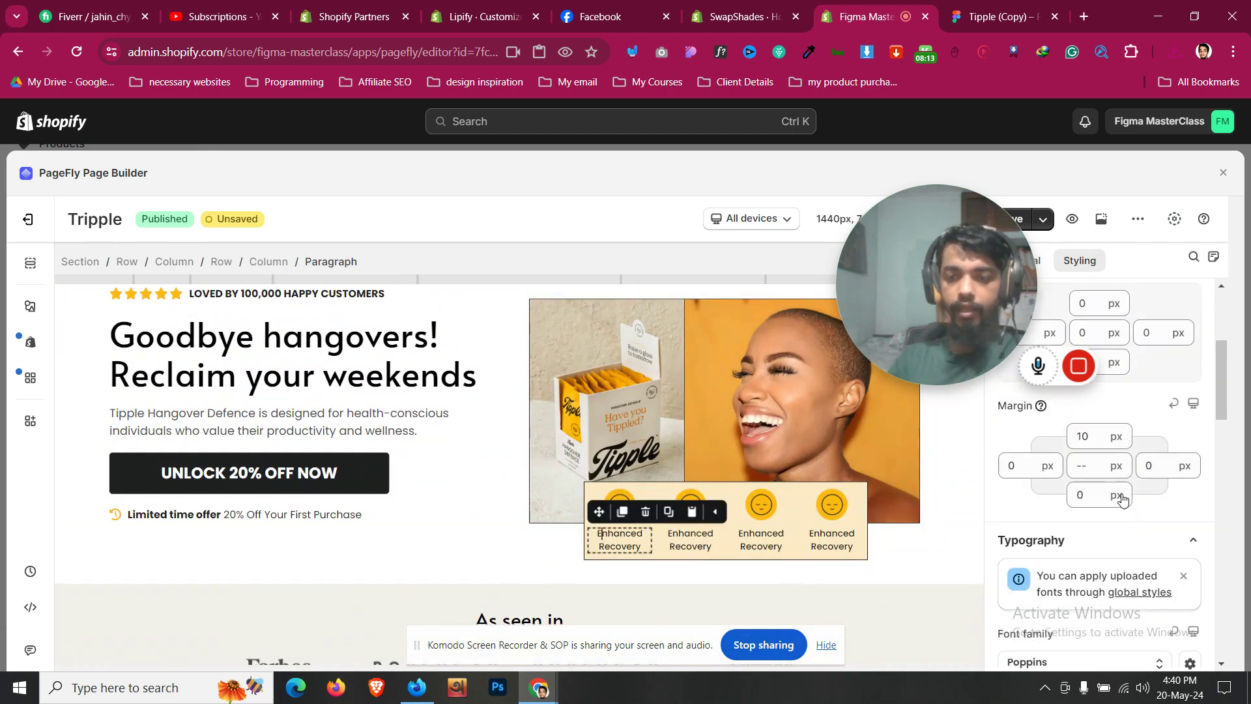
left_click_drag(598, 512, 152, 522)
left_click(1071, 269)
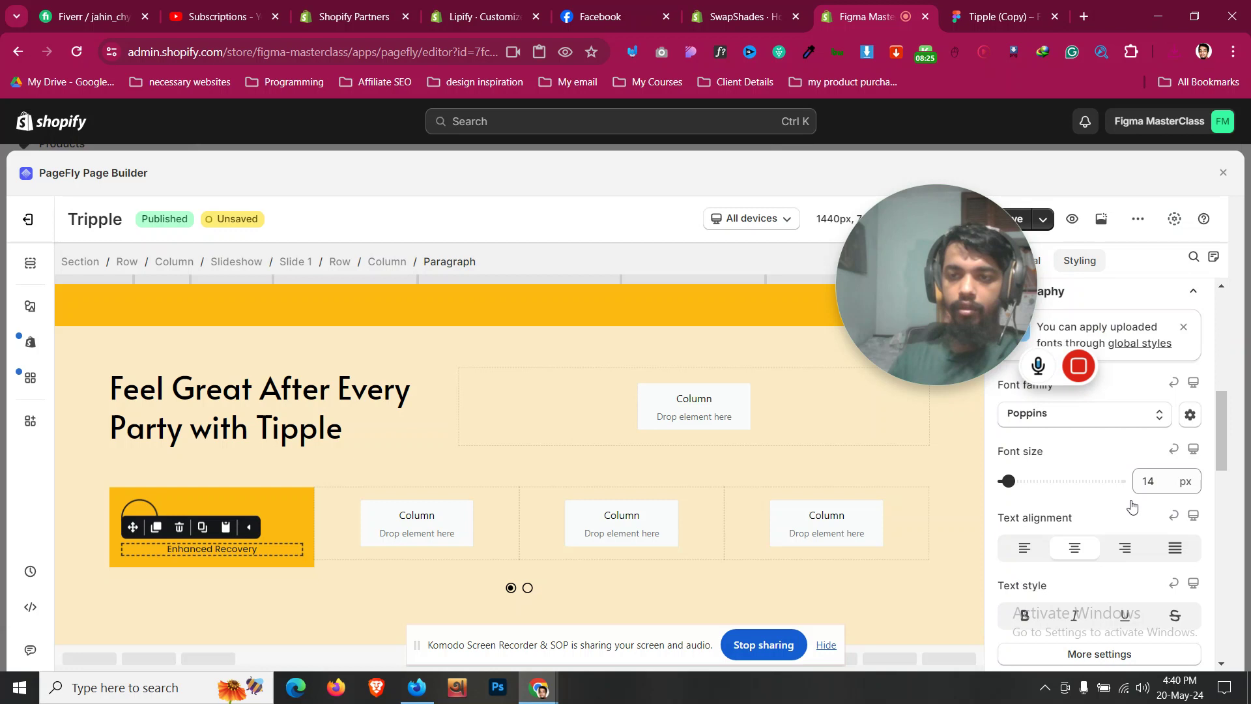
scroll(1108, 469, "down", 3)
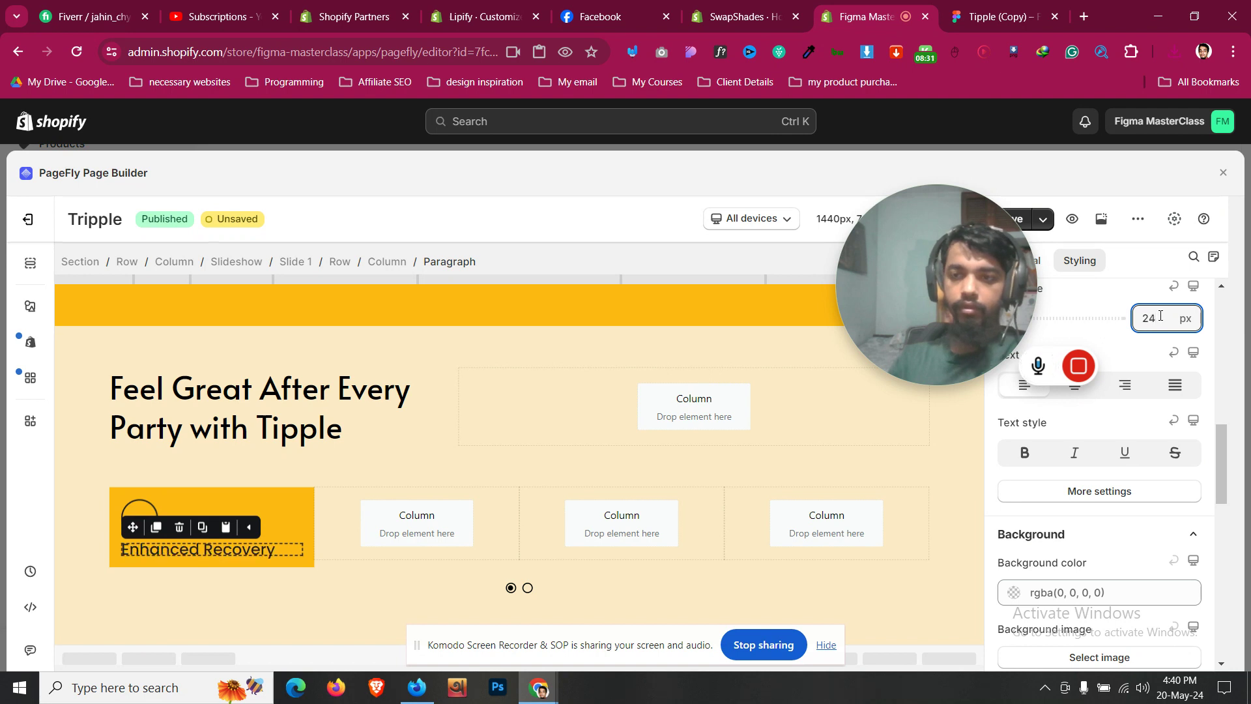
Step: Check the Figma design and increase the line height of the Enhanced Recovery paragraph in the yellow column
left_click(993, 7)
left_click(884, 6)
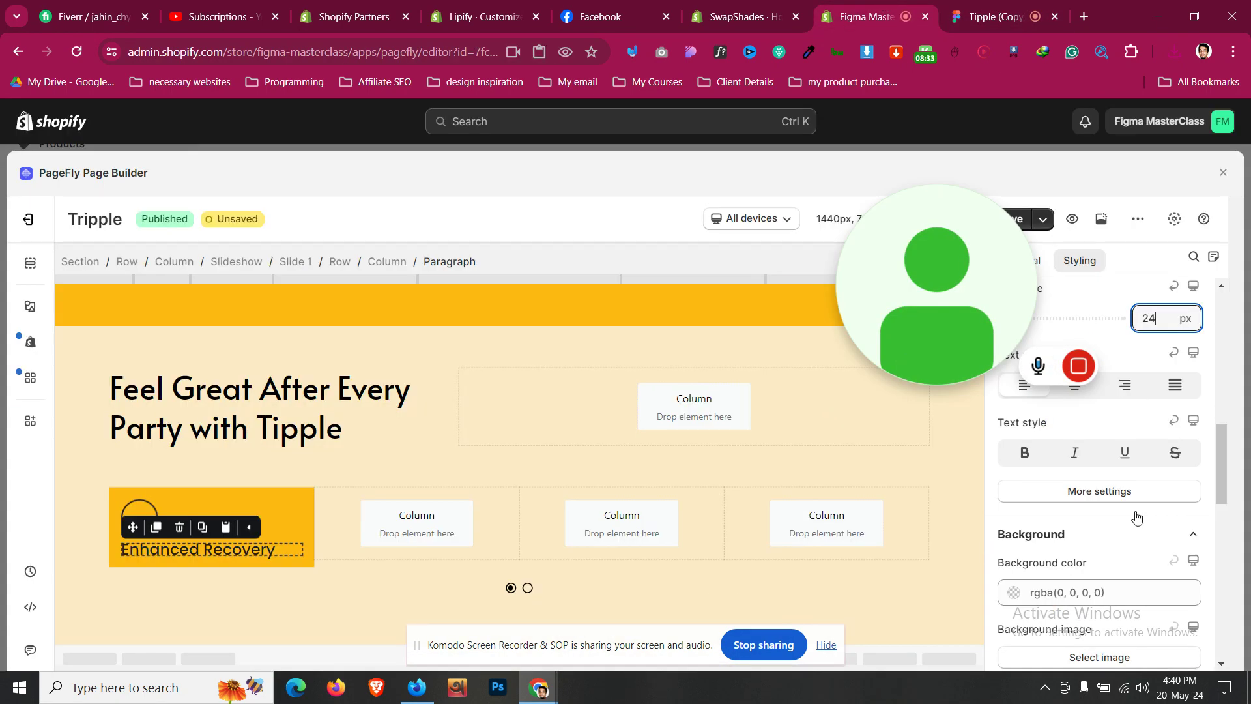
left_click(1108, 495)
key("Up")
key("Up")
key("Up")
key("Up")
key("Up")
key("Up")
left_click(991, 487)
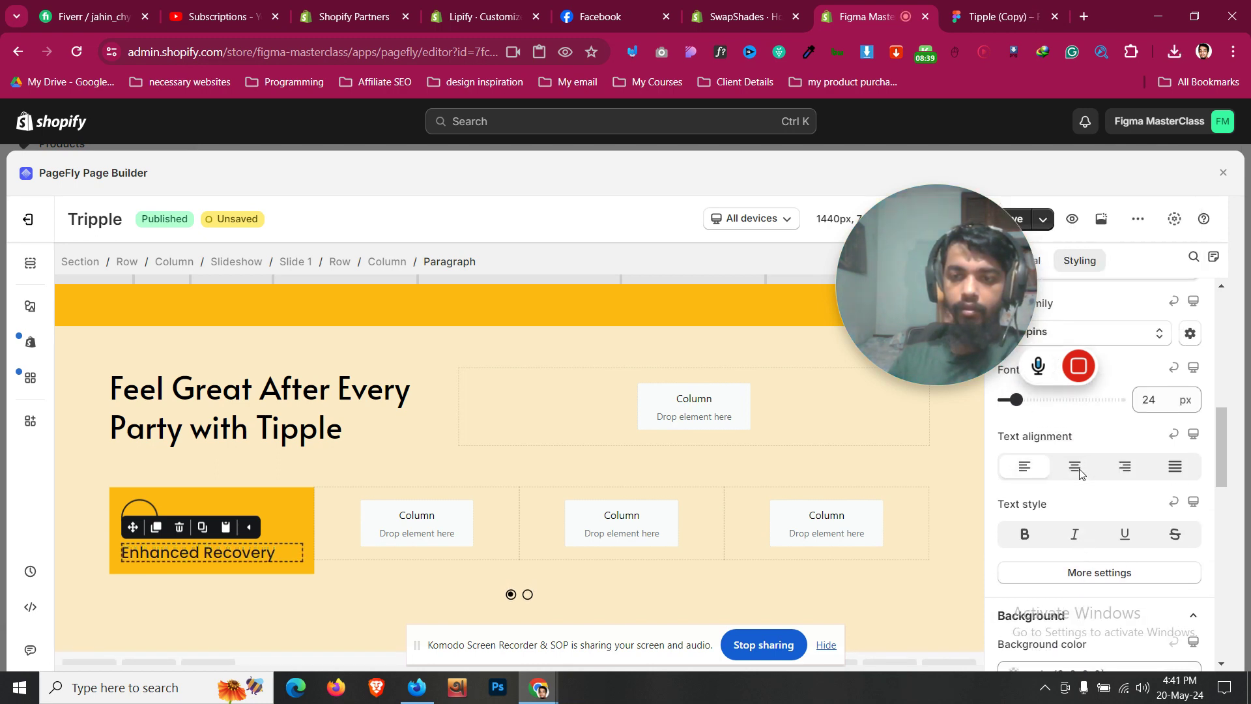
Step: Check the Enhanced Recovery heading's text style in Figma and set the yellow column's Enhanced Recovery paragraph to Semi Bold weight
left_click(1025, 536)
left_click(1024, 538)
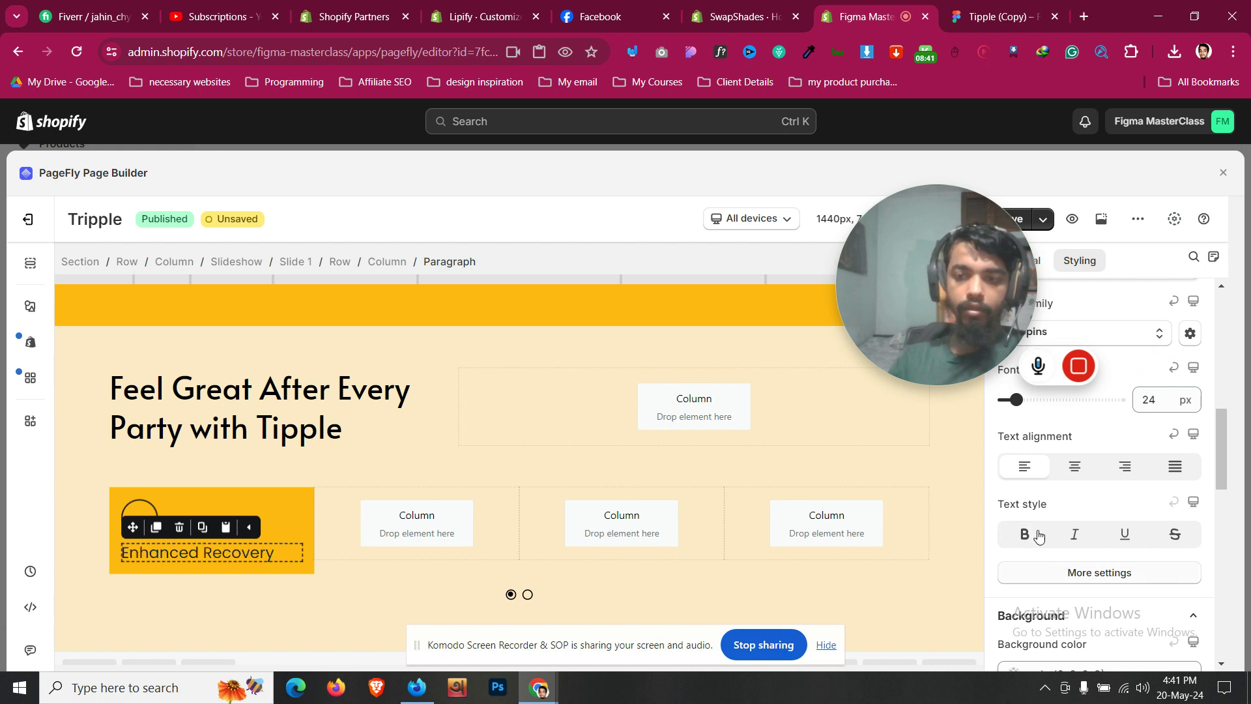
left_click(994, 15)
left_click(313, 408)
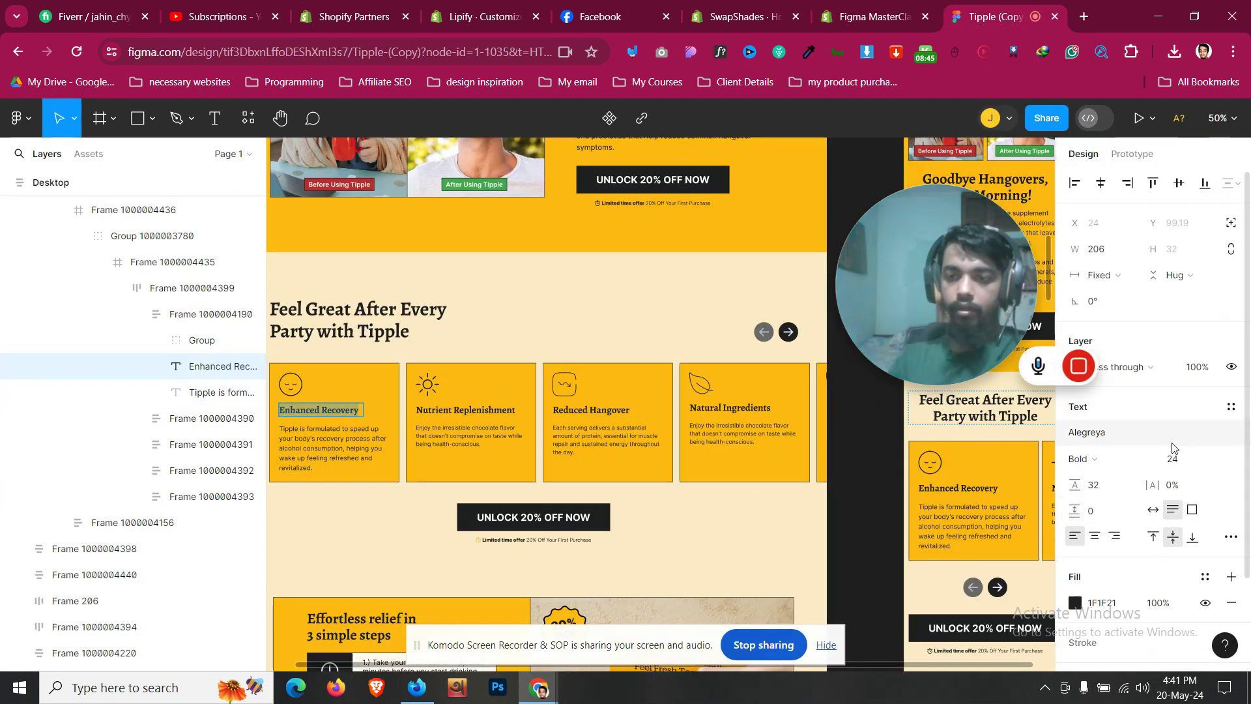
key("ctrl+shift+Tab")
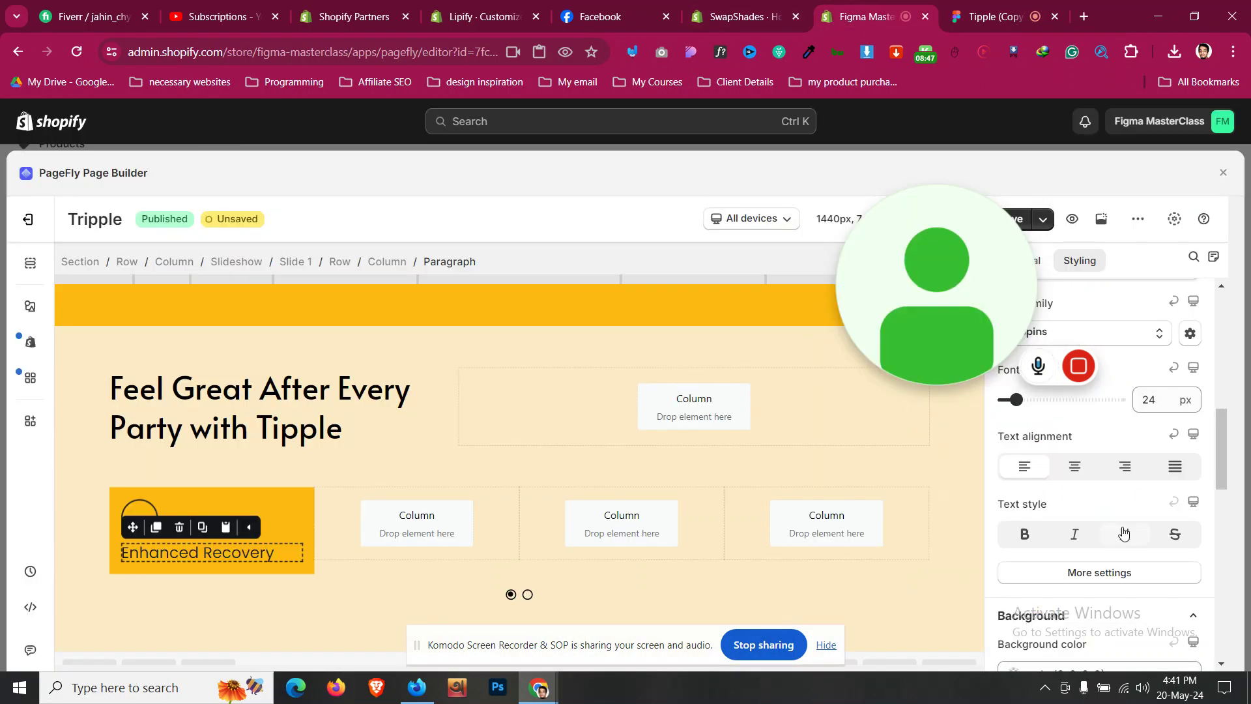
left_click(1129, 569)
left_click(1108, 333)
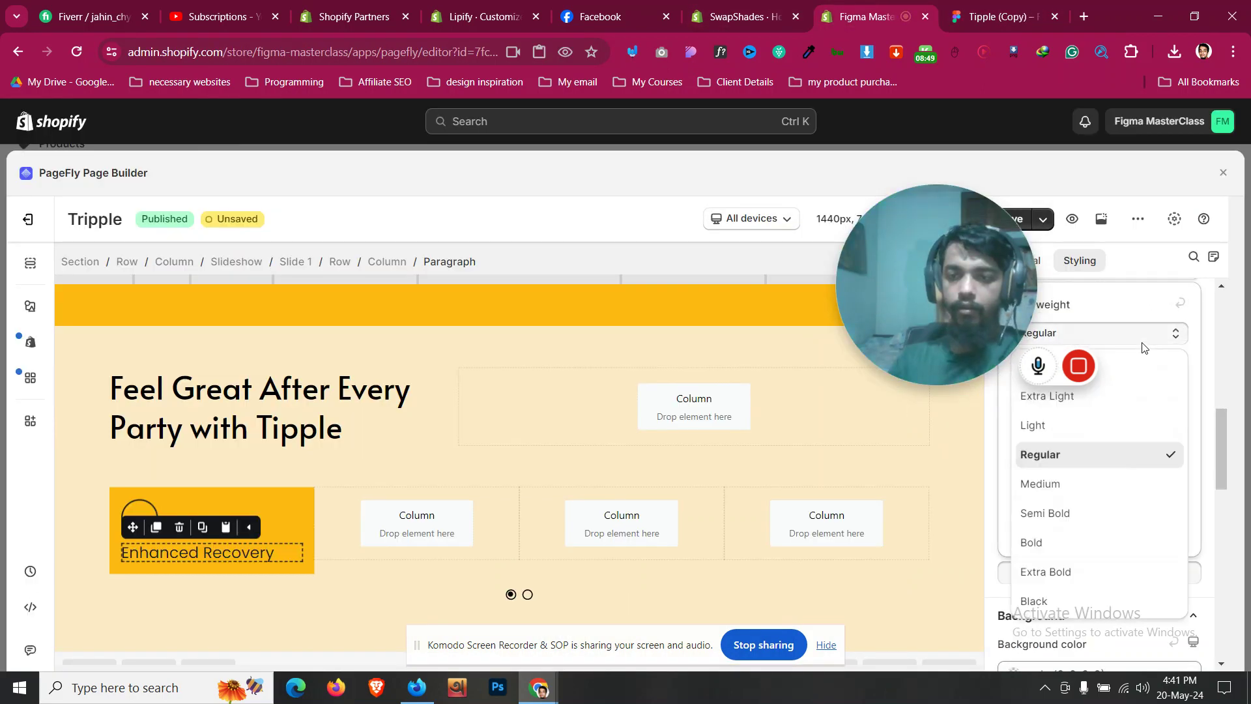
left_click(1089, 544)
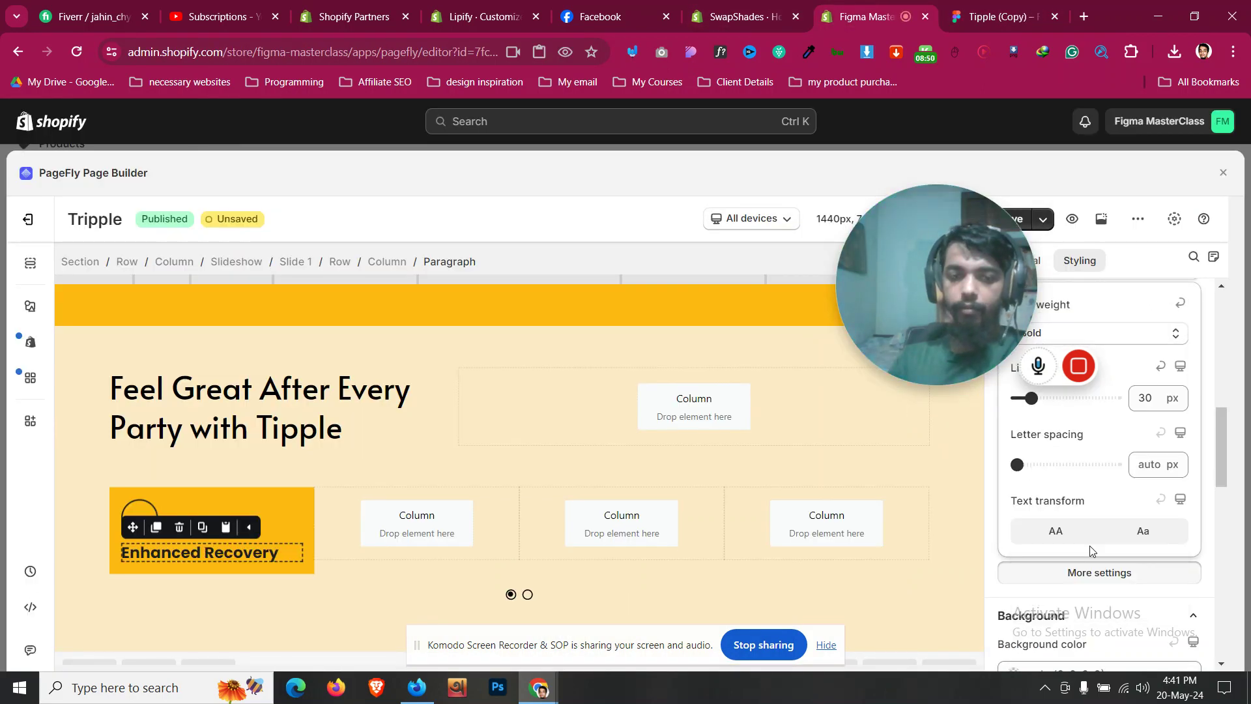
left_click(1176, 335)
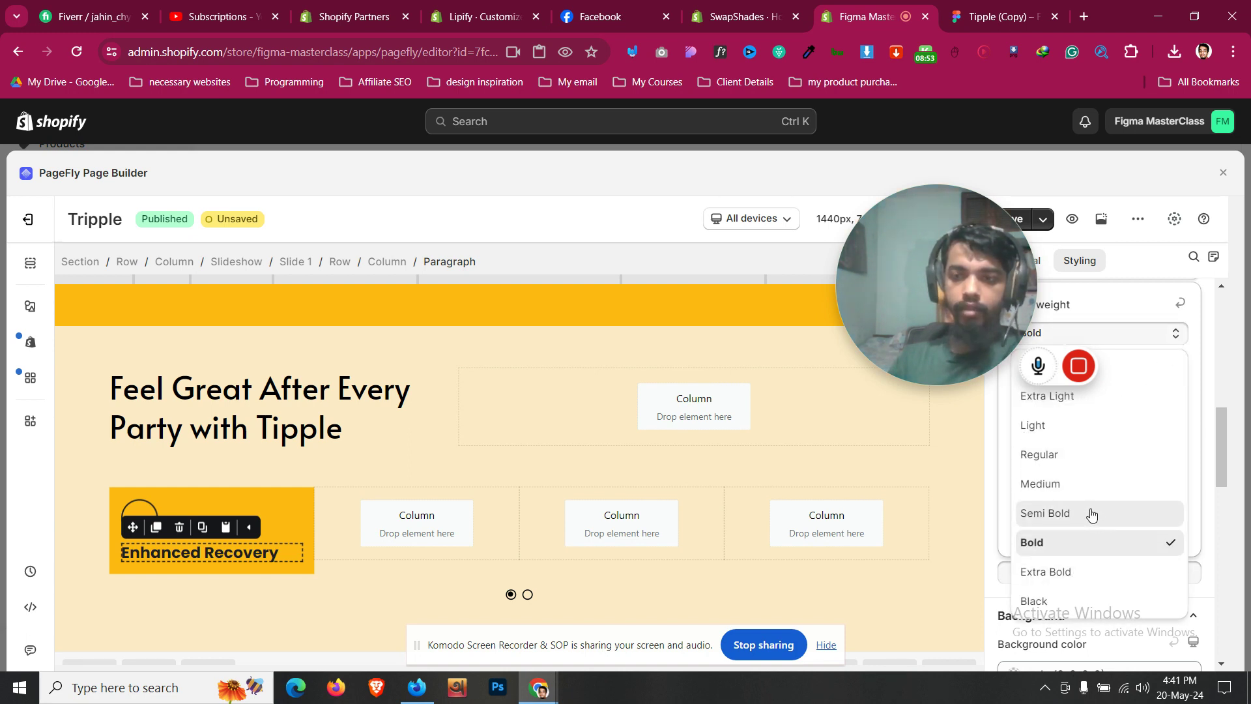
left_click(1097, 515)
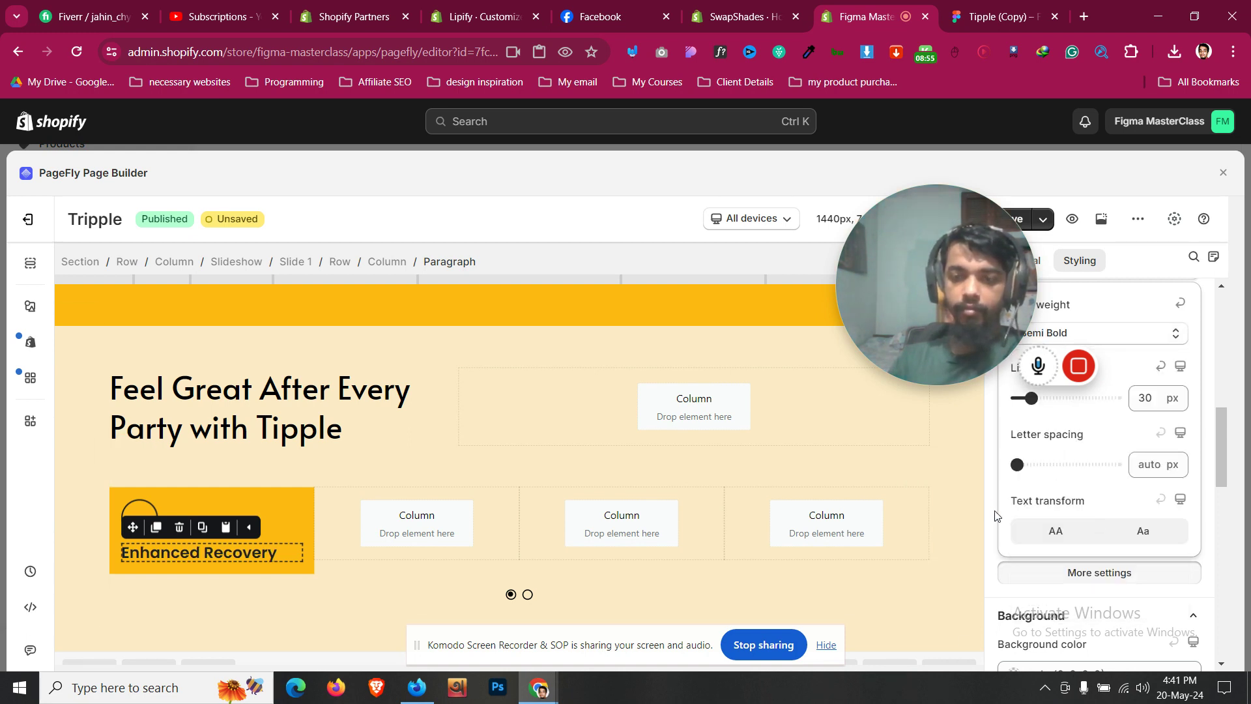
Step: Place the hangover defence paragraph from the section above below the Enhanced Recovery heading in the yellow column
left_click(175, 497)
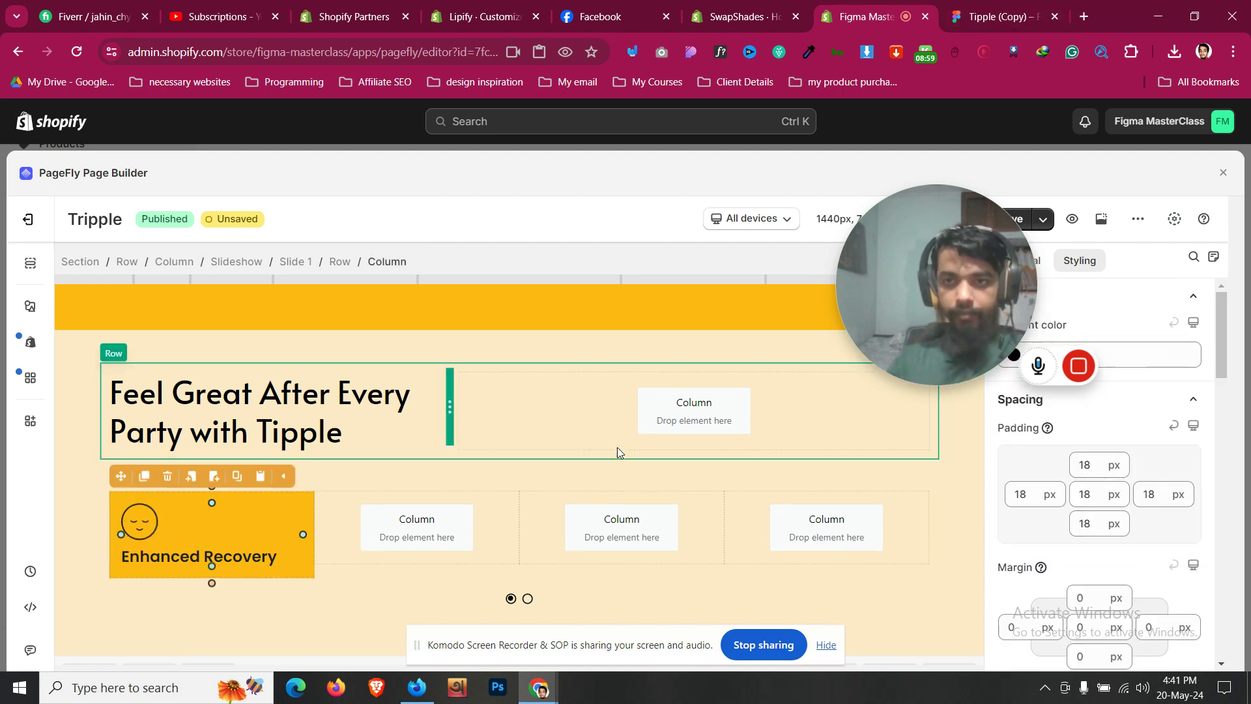
scroll(644, 412, "up", 4)
left_click(644, 412)
left_click_drag(547, 327, 198, 547)
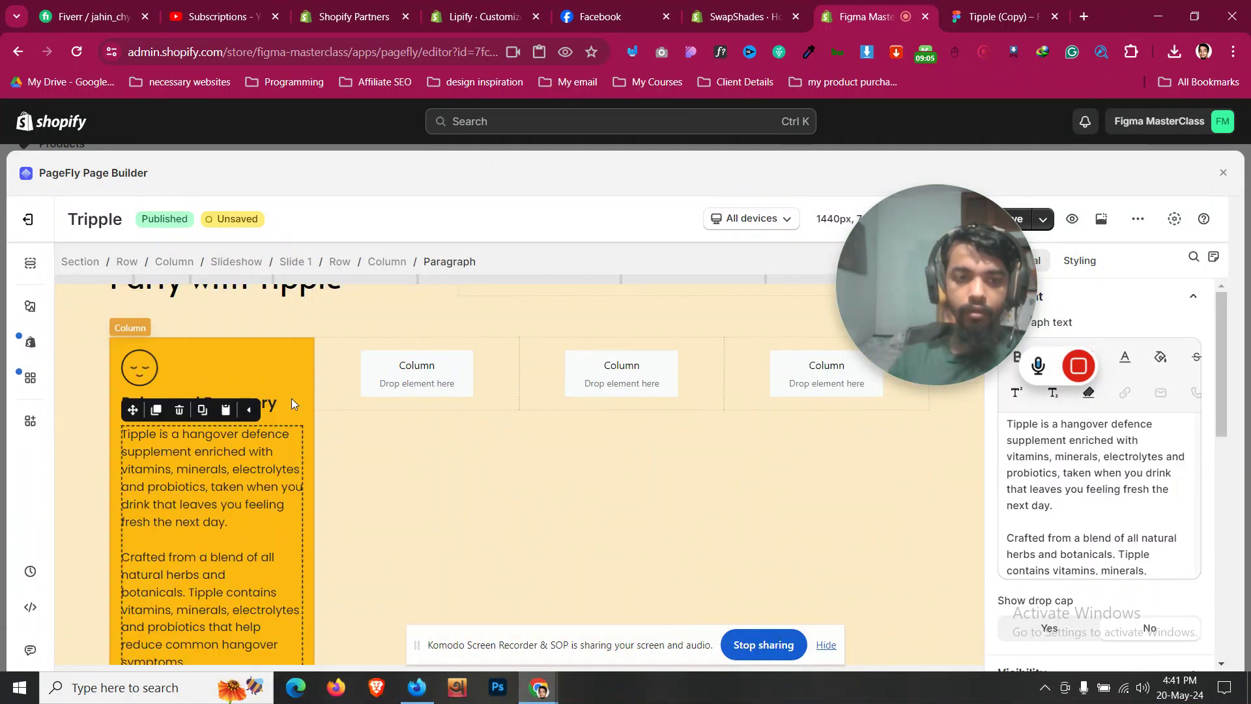
Step: Set the top margin of the description paragraph below the Enhanced Recovery heading to 10 px
left_click(297, 399)
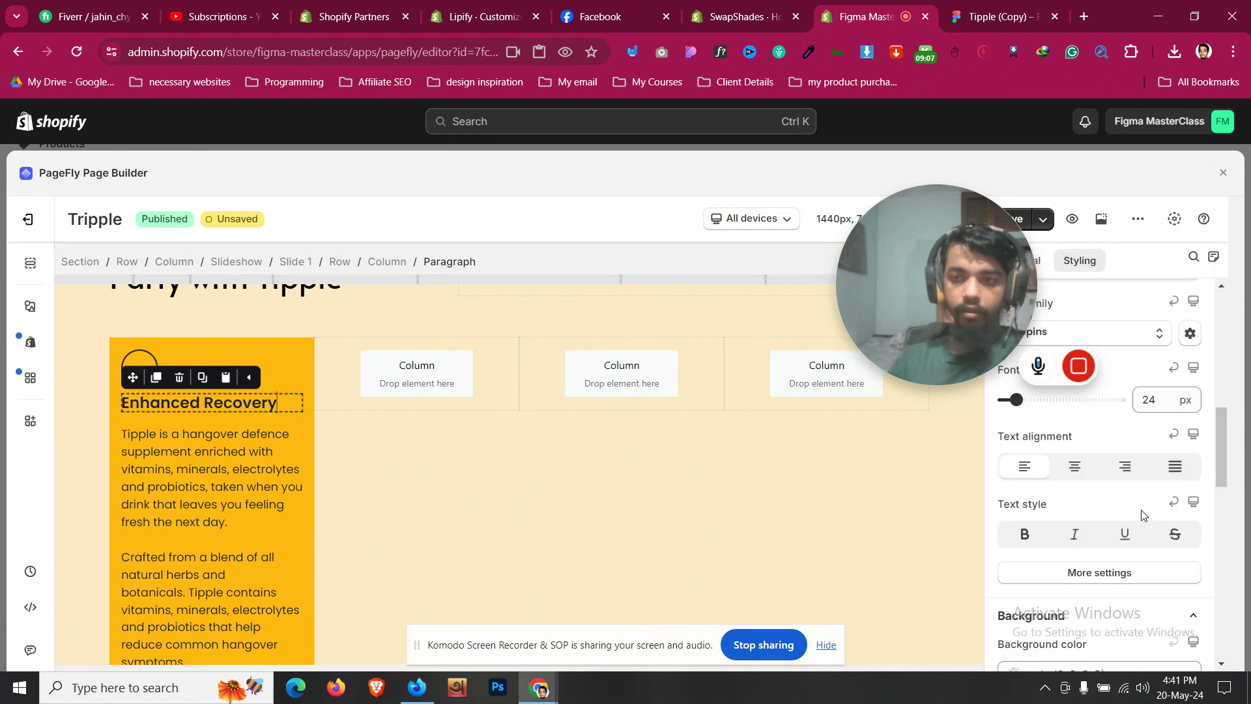
scroll(1143, 514, "up", 5)
left_click(278, 480)
double_click(1083, 430)
type("11")
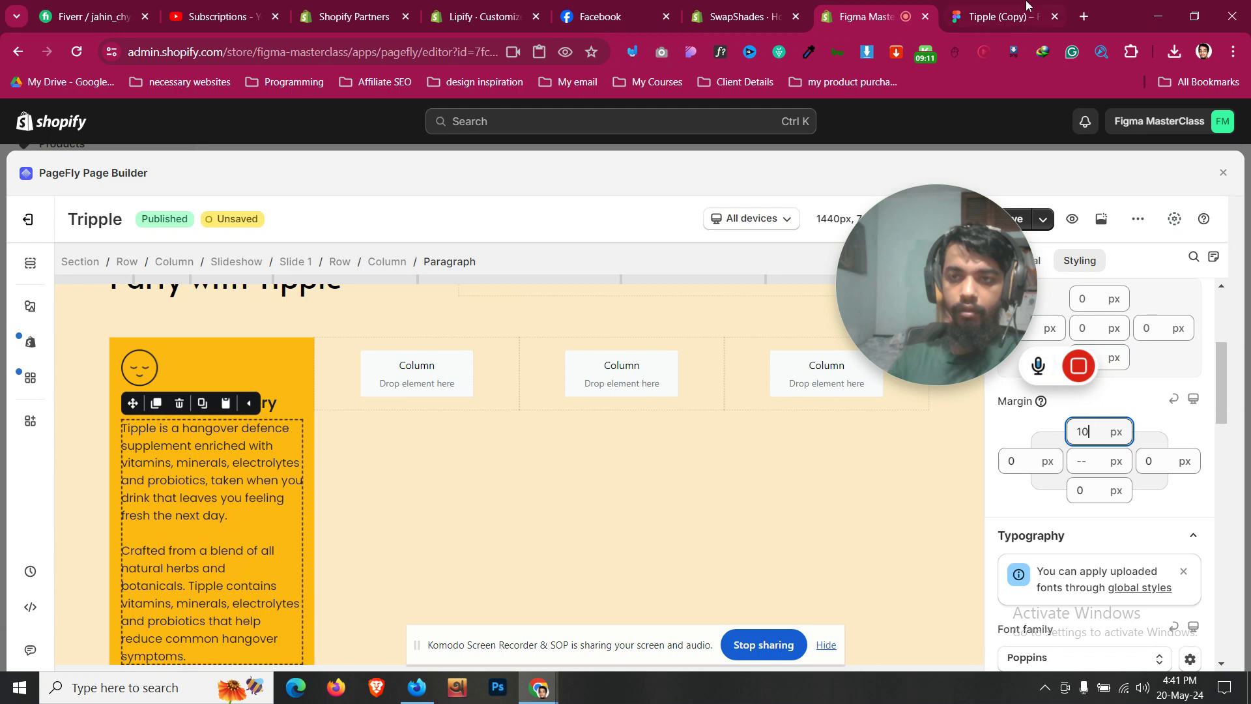
Step: Copy the Enhanced Recovery description from Figma and replace the whole text of the card's description paragraph with it
key("ctrl+Tab")
key("Escape")
key("Tab")
key("Return")
key("ctrl+c")
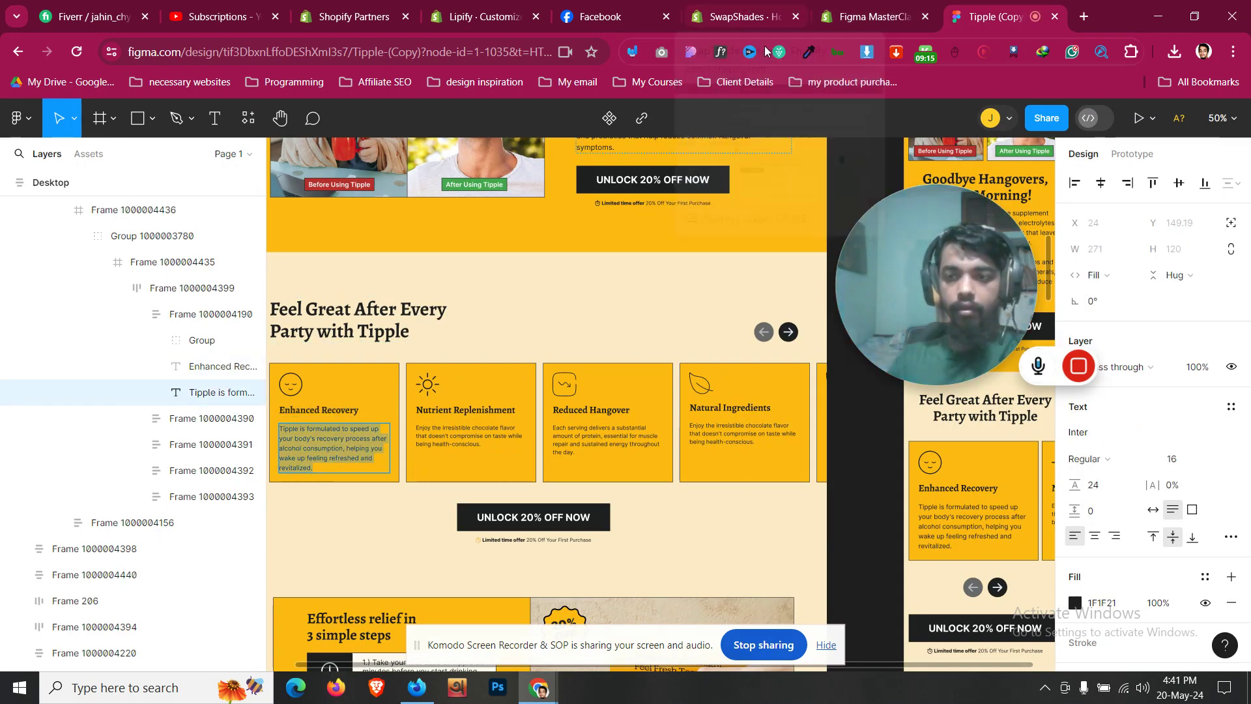
key("ctrl+shift+Tab")
left_click(218, 600)
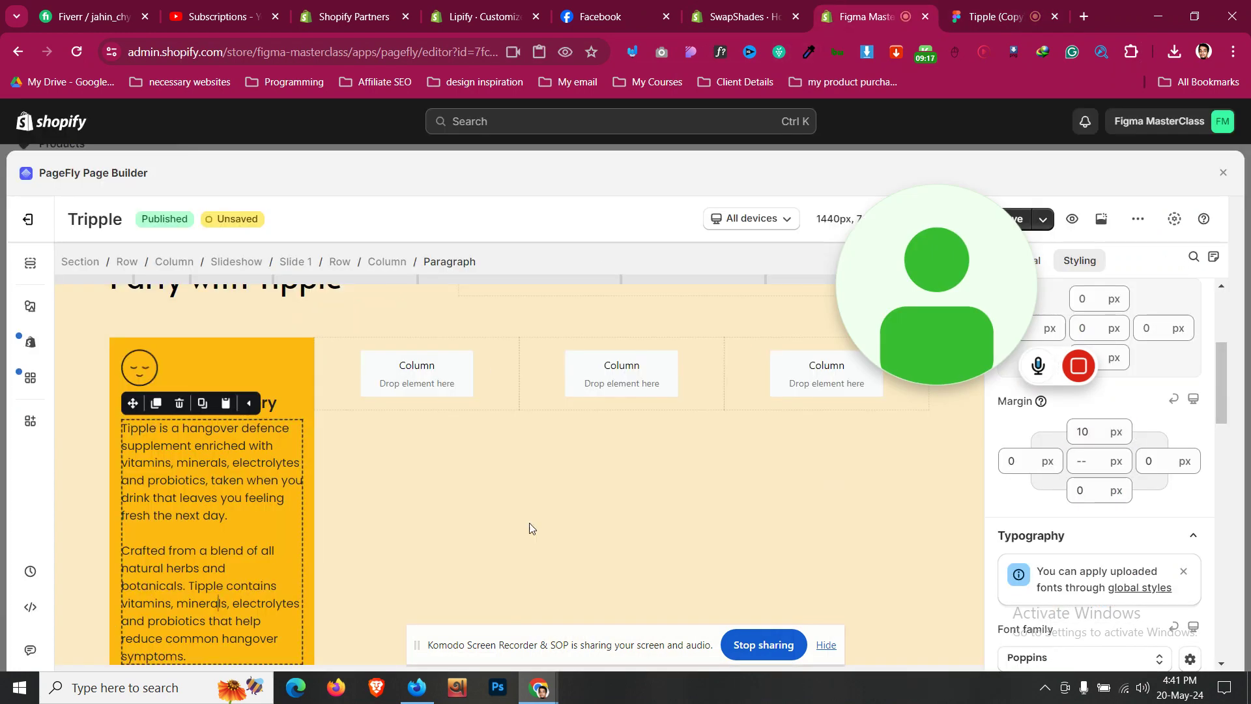
left_click(1036, 261)
left_click(1099, 487)
key("ctrl+a")
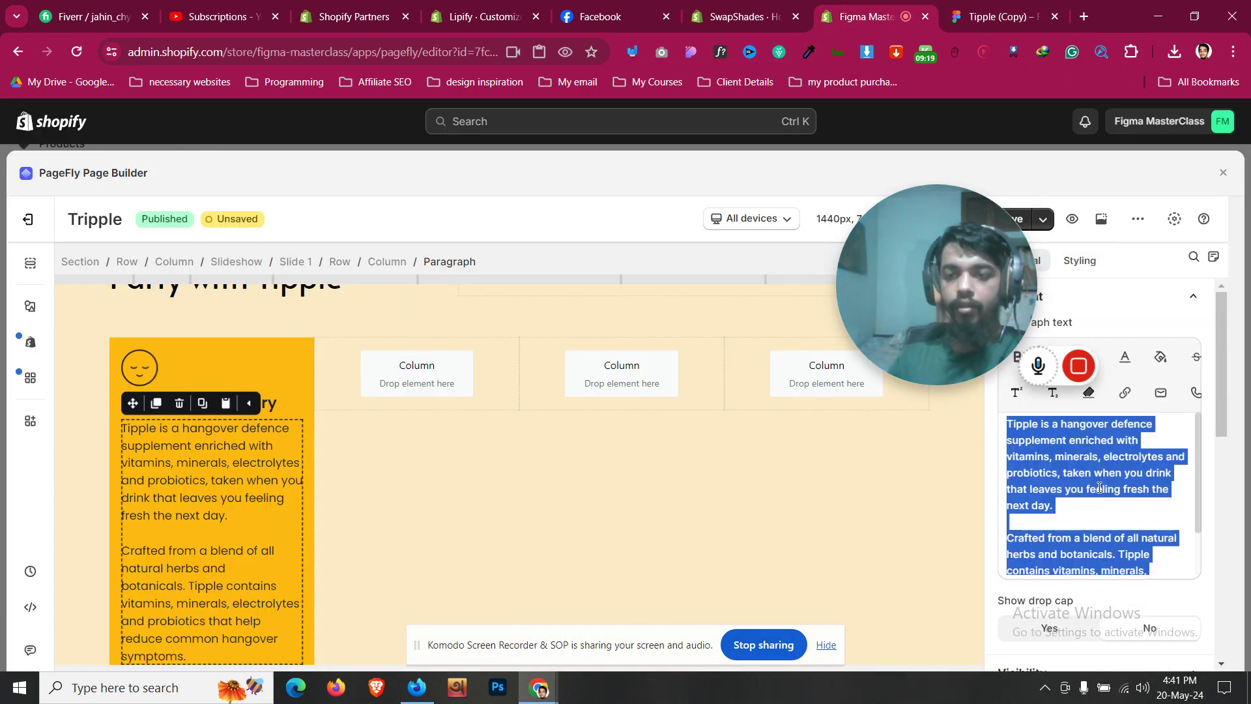
key("ctrl+v")
left_click(227, 372)
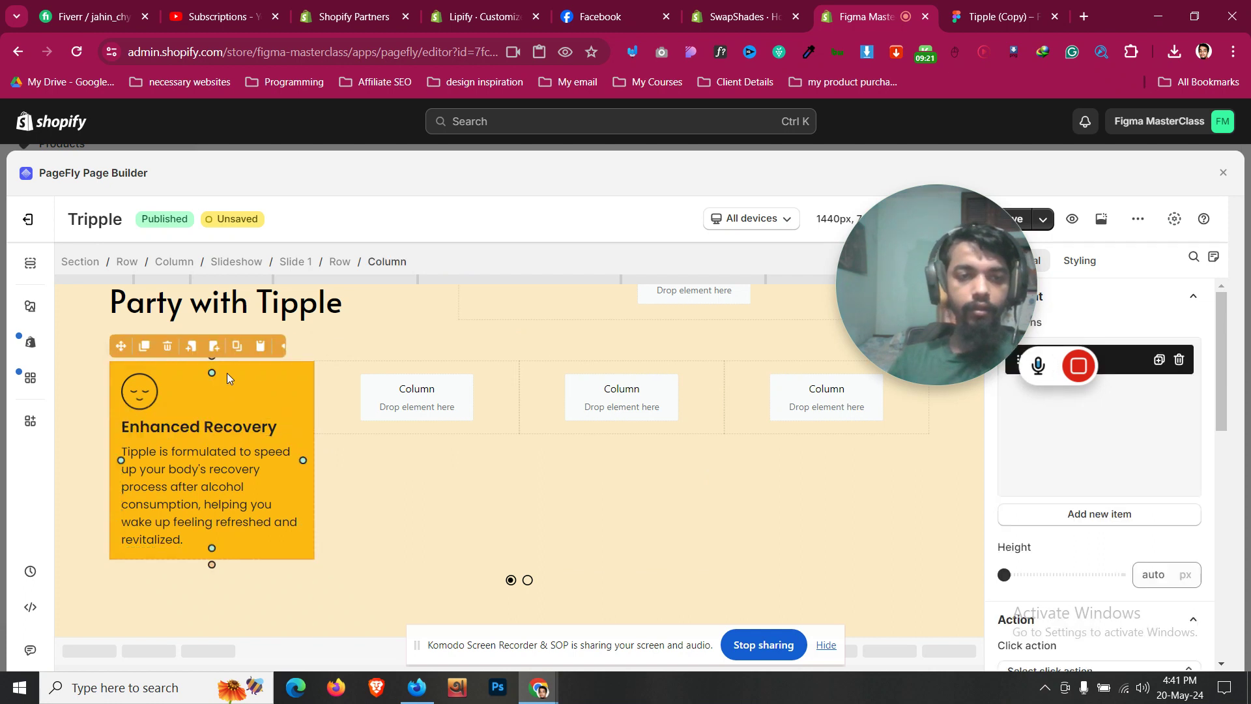
Step: Increase the top margin of the Enhanced Recovery card's description paragraph to 15 px
left_click(224, 492)
left_click(1097, 261)
left_click(1087, 431)
key("Up")
key("Up")
key("Up")
key("Up")
key("Up")
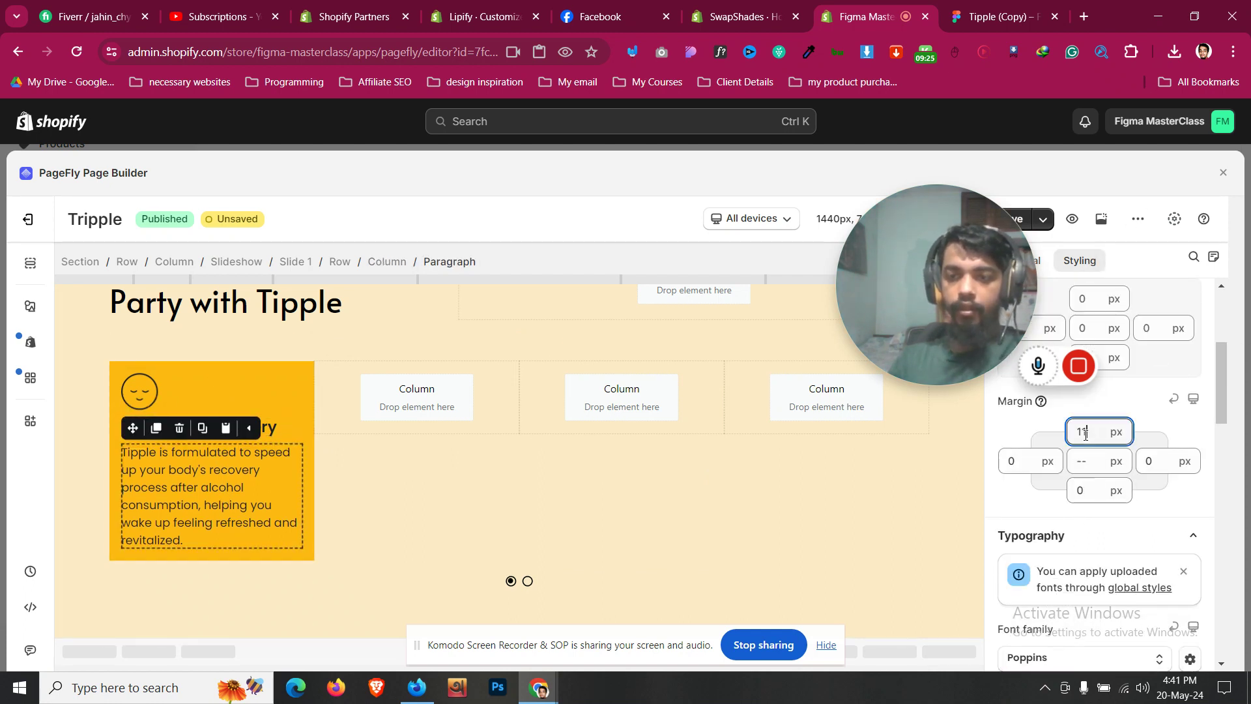
Step: Give the yellow column a solid border with a width of 1 px
left_click(279, 370)
scroll(1134, 462, "down", 5)
scroll(1134, 462, "down", 8)
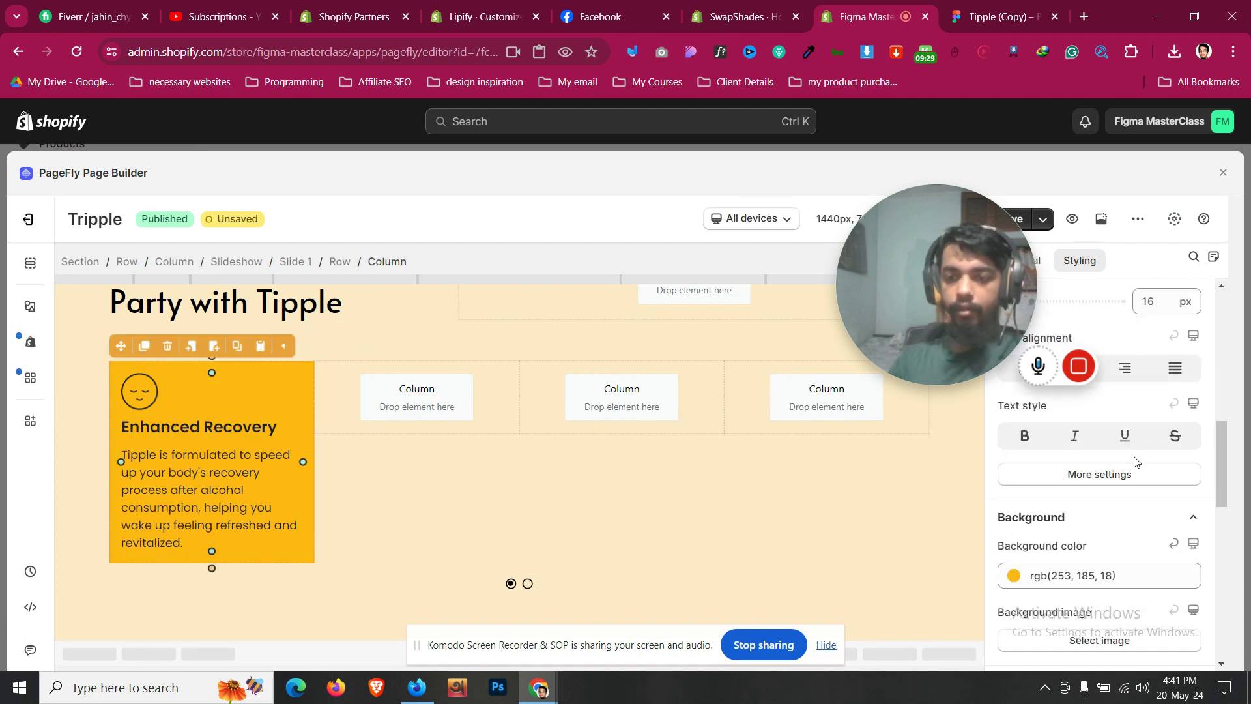
left_click(1014, 443)
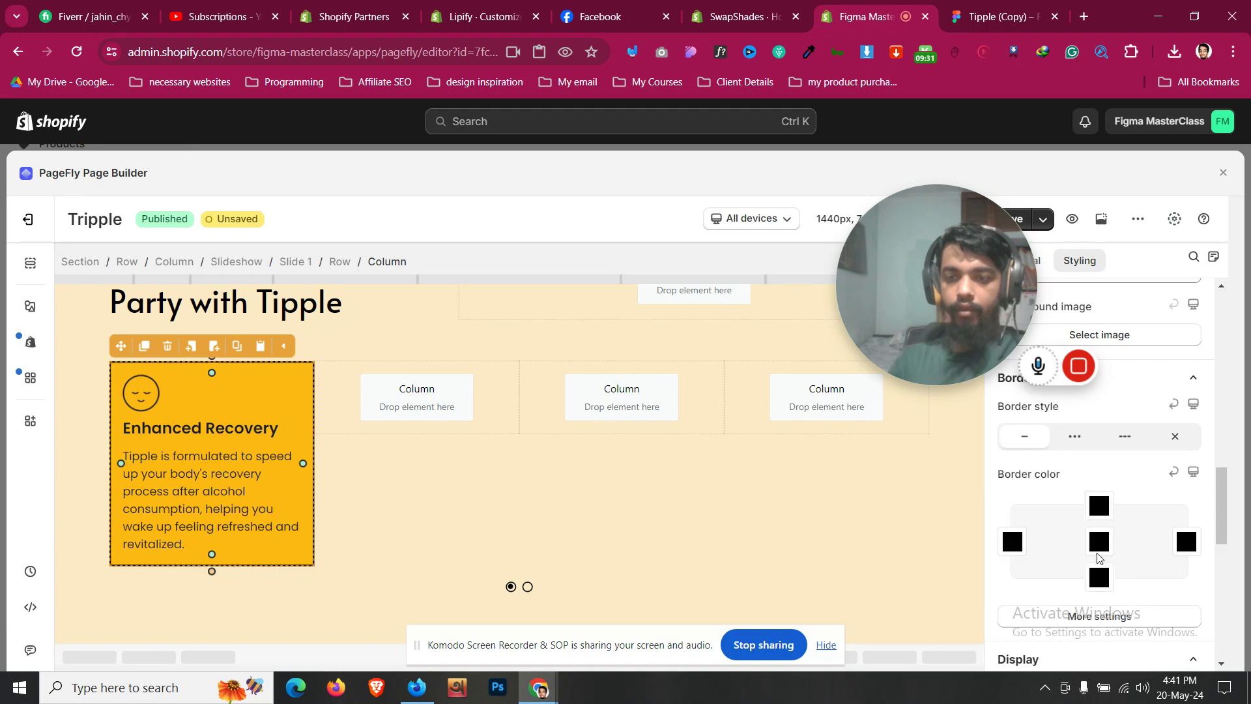
scroll(1103, 519, "down", 3)
left_click(1120, 454)
key("BackSpace")
type("1")
left_click(88, 375)
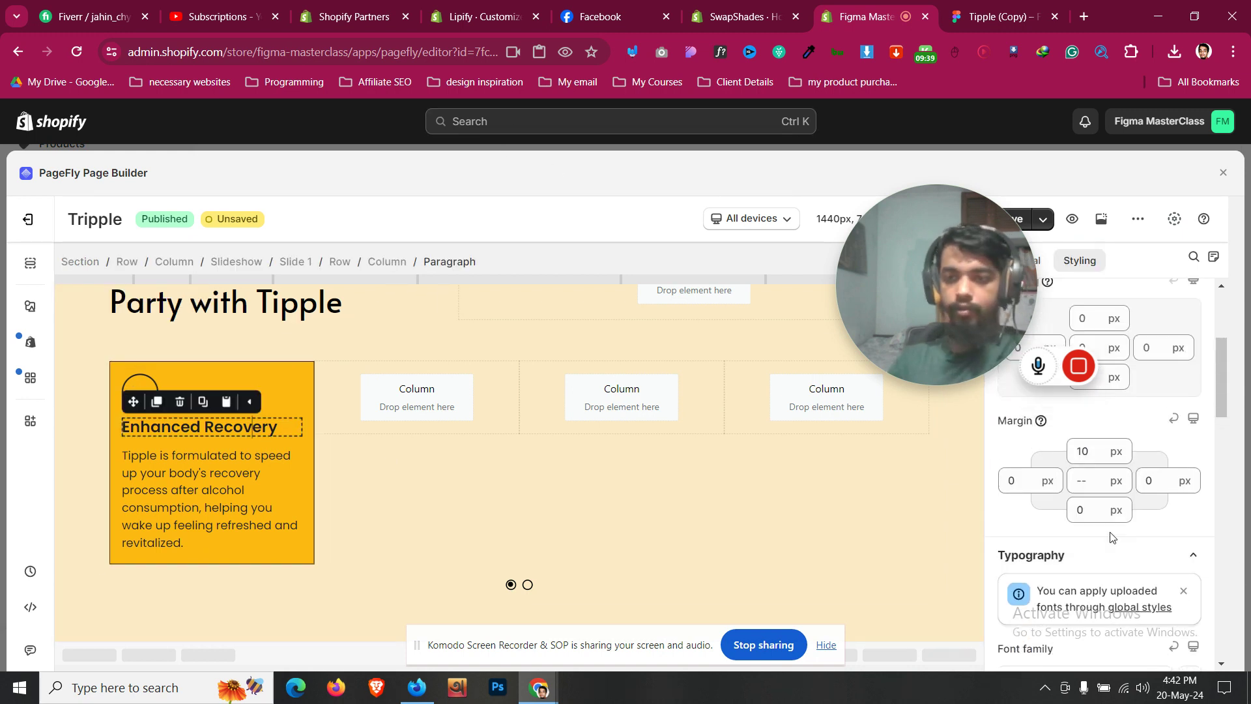
Step: Set the top margin of the Enhanced Recovery heading to 15 px
key("Up")
key("Up")
key("Up")
key("Up")
key("Up")
key("Up")
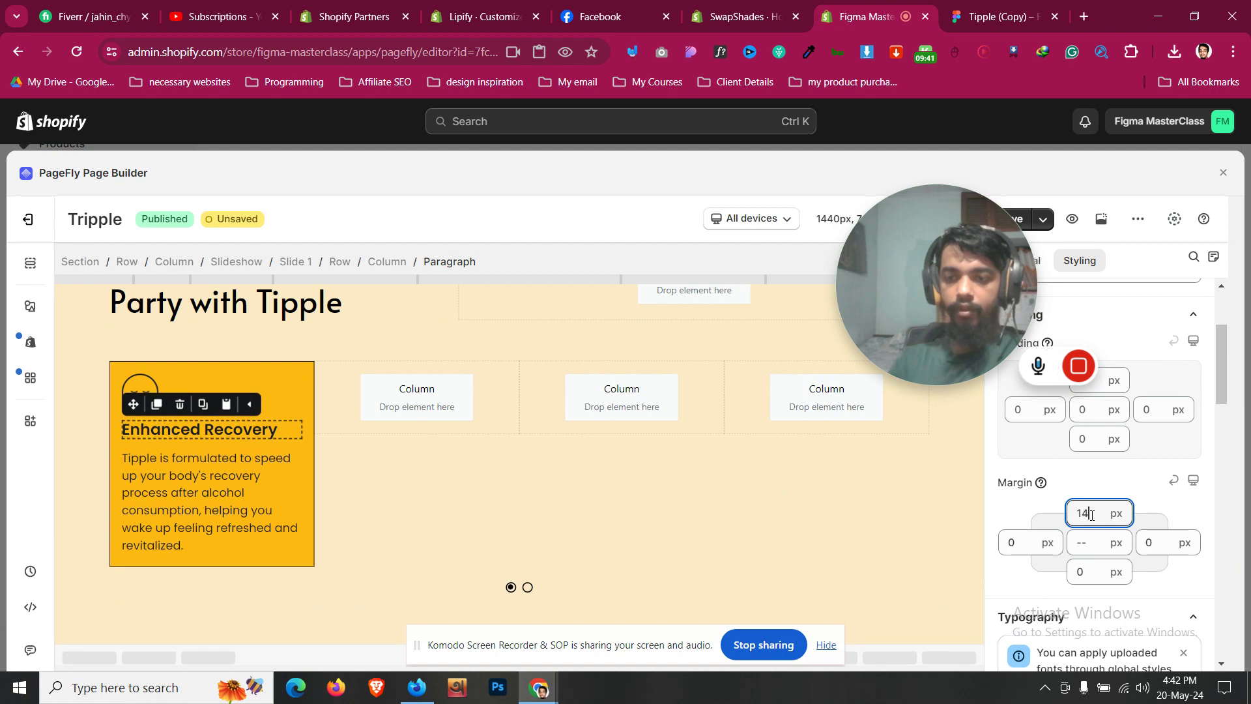
key("Down")
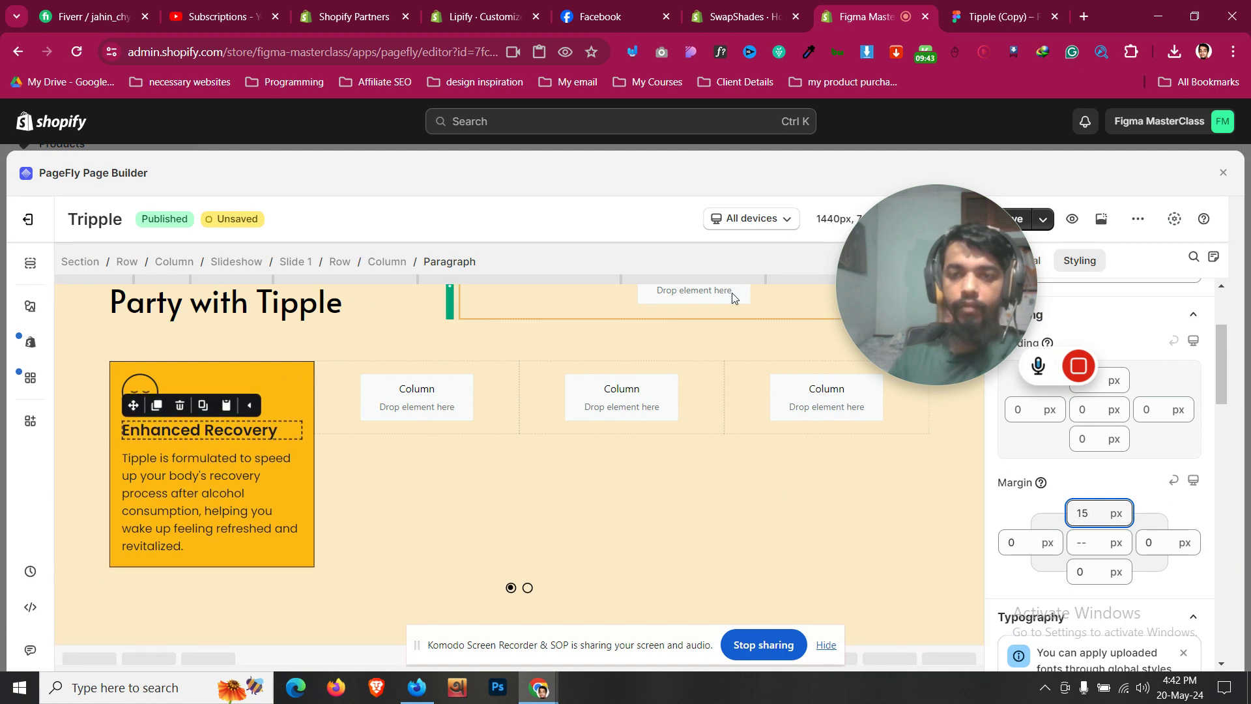
left_click(96, 388)
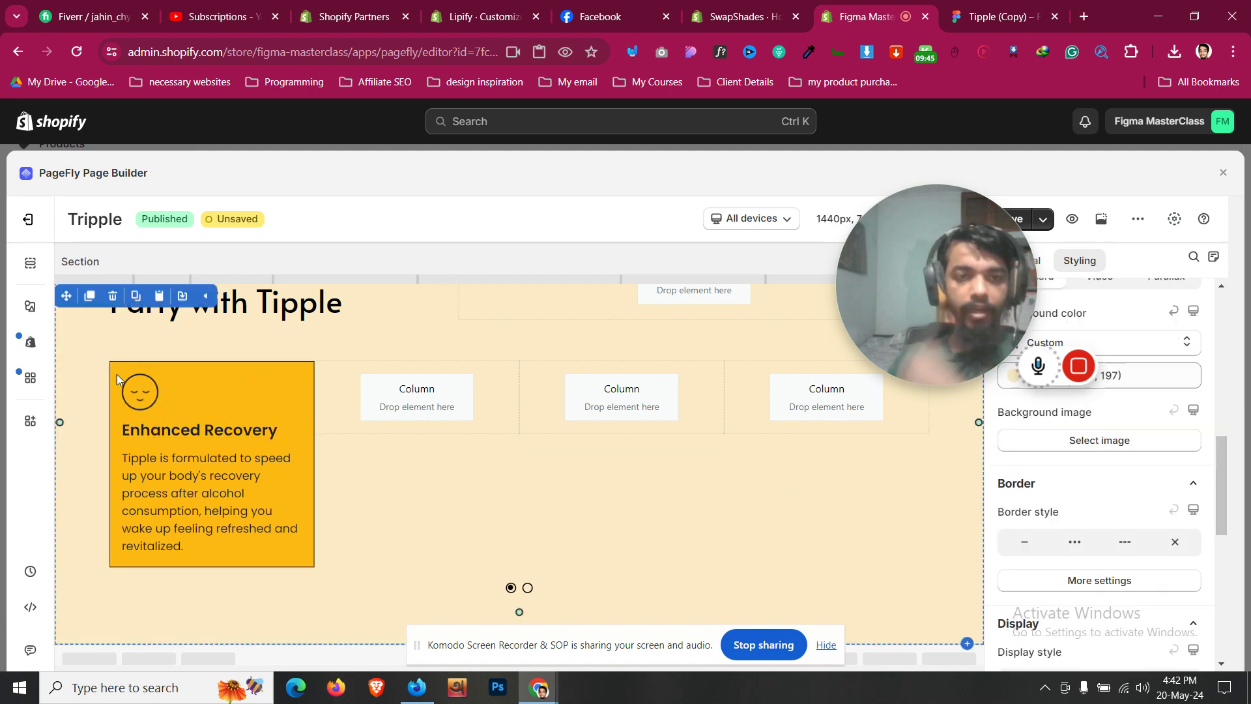
Step: Check the Feel Great section's spacing in Figma and set the slideshow's top margin to 10 px
left_click(1010, 6)
left_click(866, 16)
left_click(345, 349)
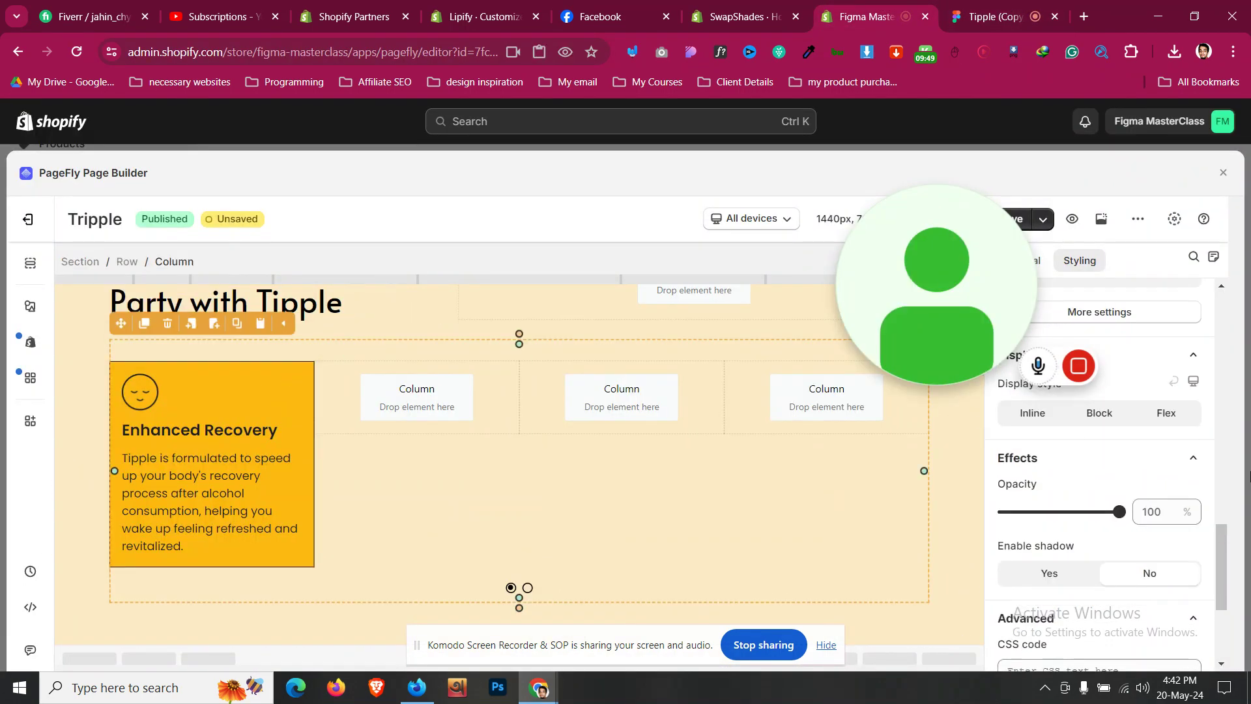
scroll(1101, 476, "up", 10)
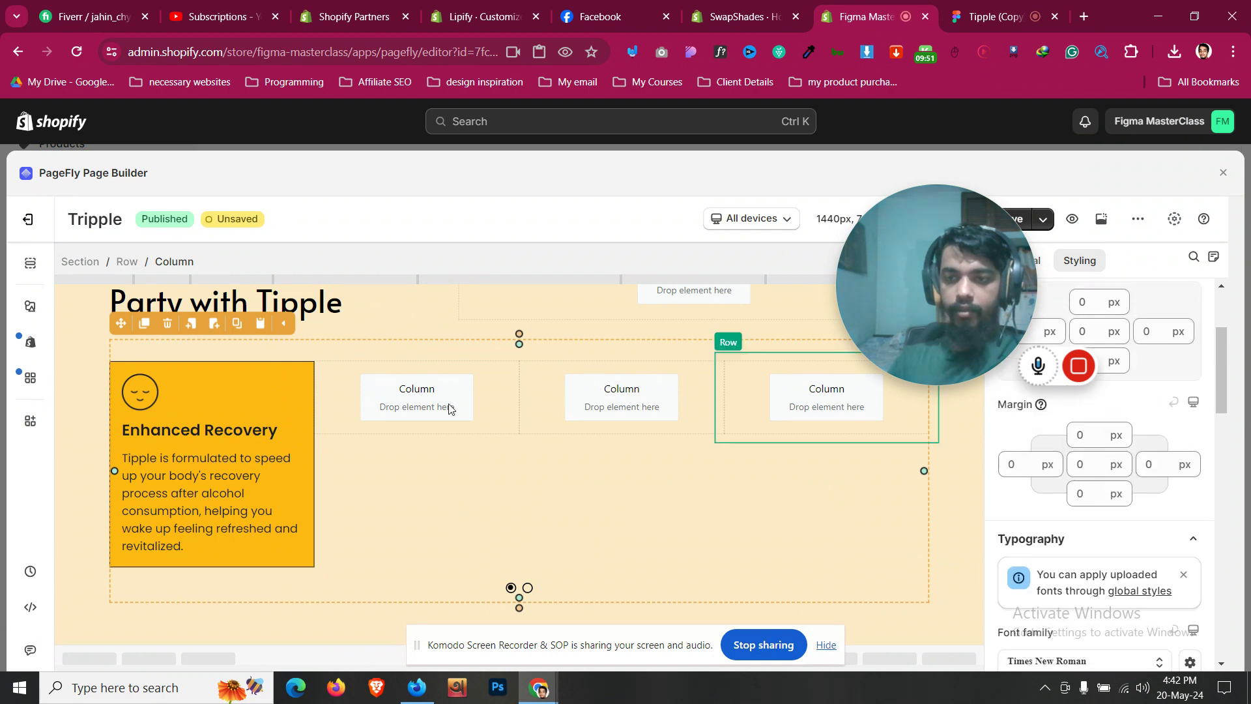
left_click(134, 267)
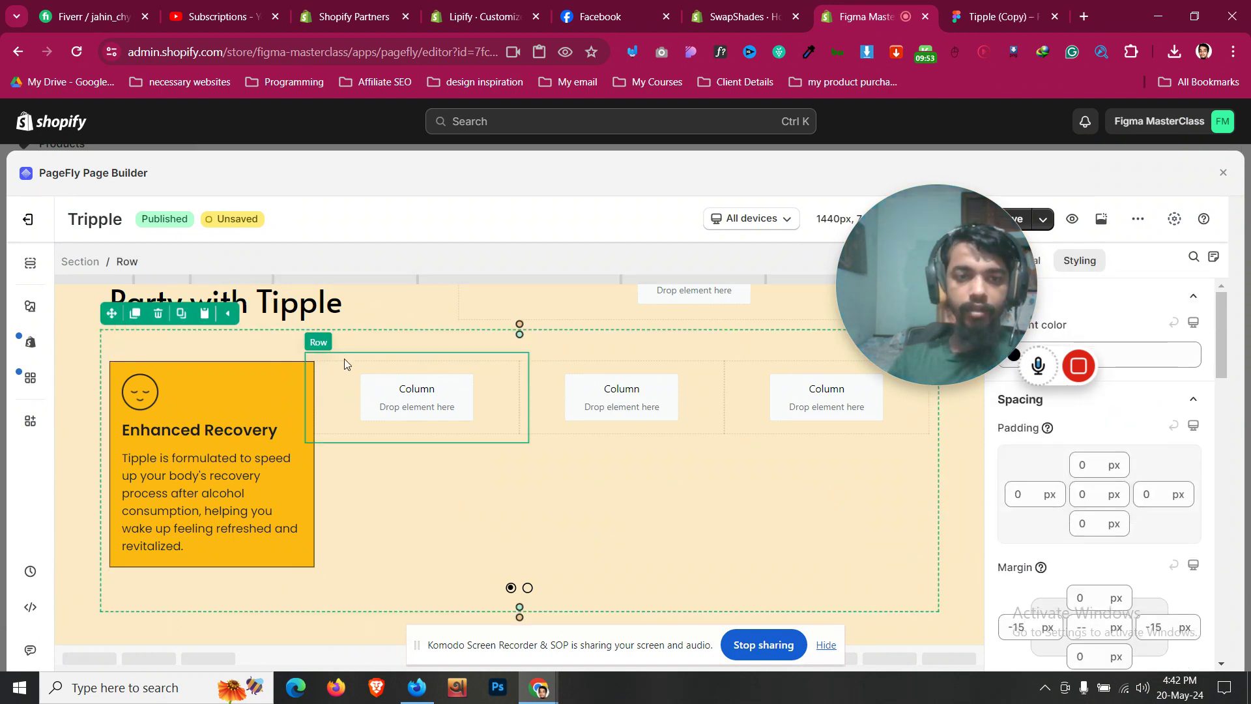
left_click(299, 366)
left_click(261, 263)
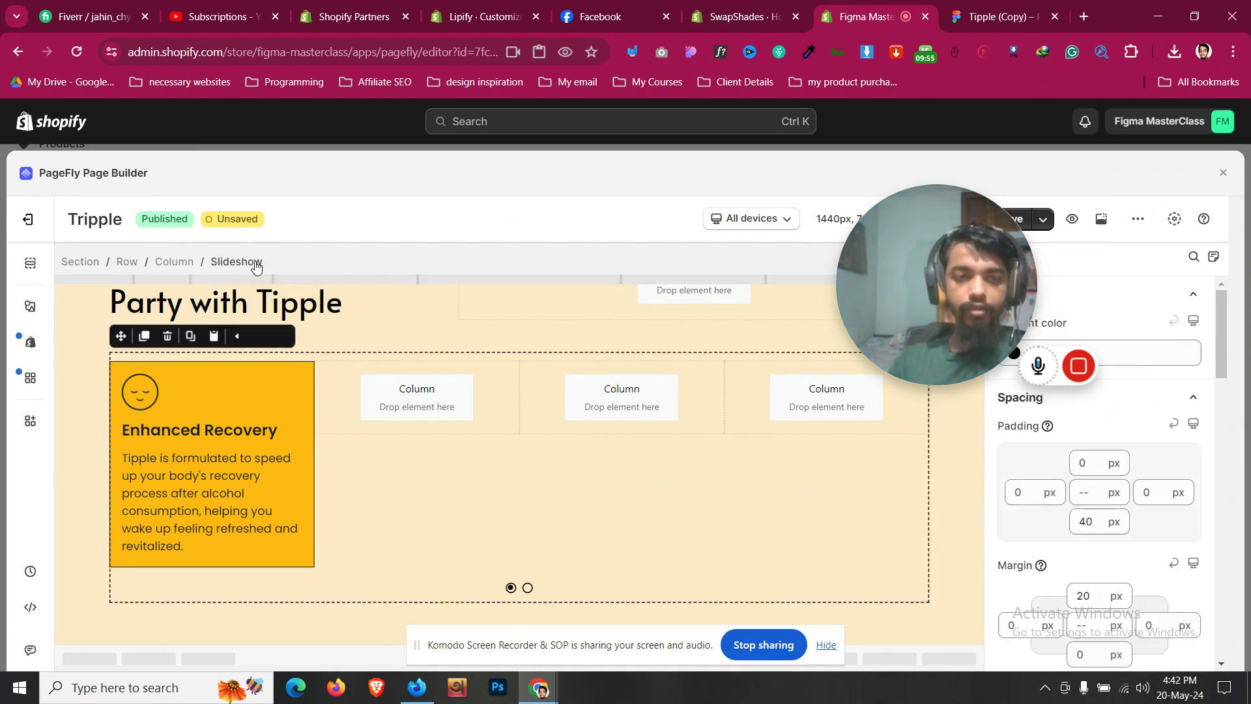
double_click(1097, 594)
type("10")
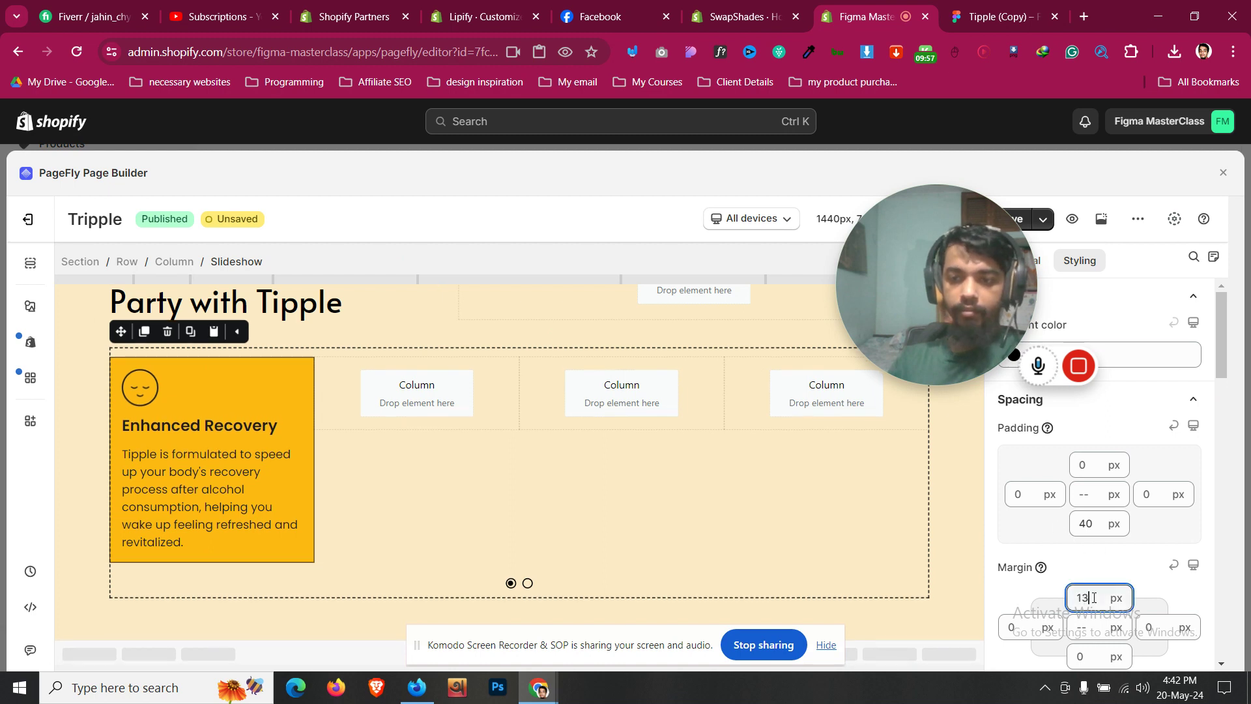
Step: Switch the page to the mobile layout and left-align the Enhanced Recovery card's description paragraph
left_click(297, 367)
left_click(750, 219)
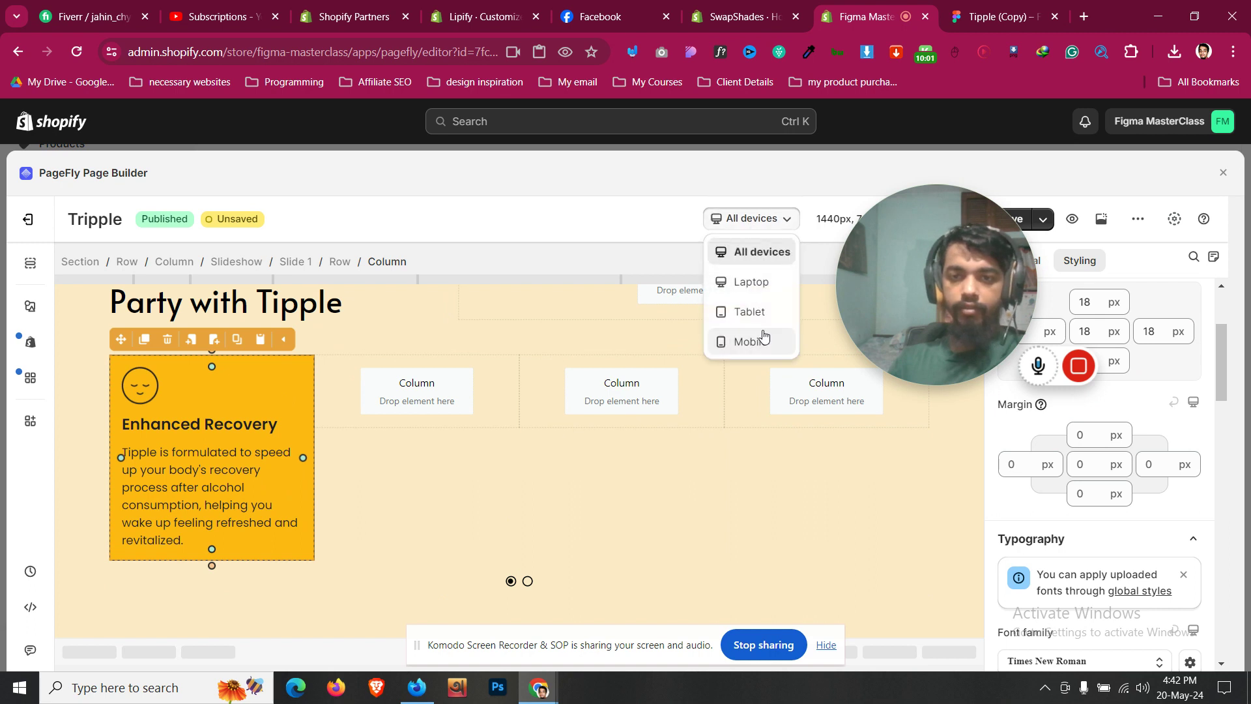
left_click(750, 343)
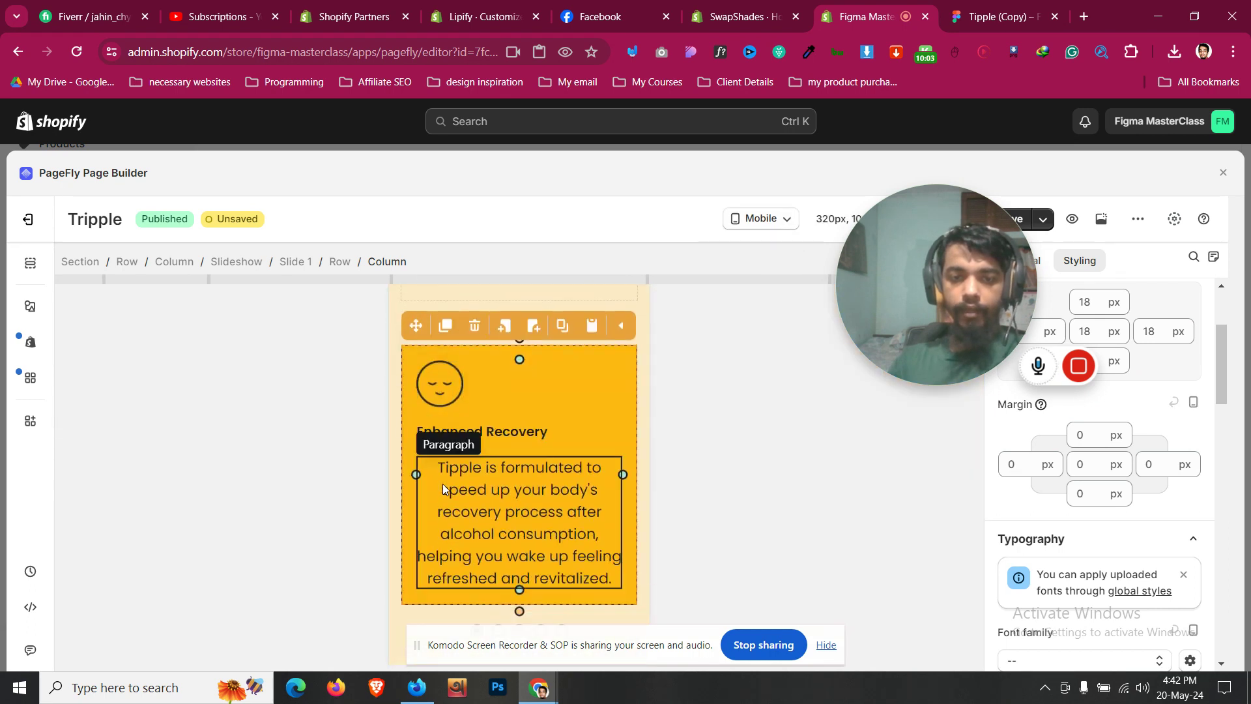
left_click(537, 501)
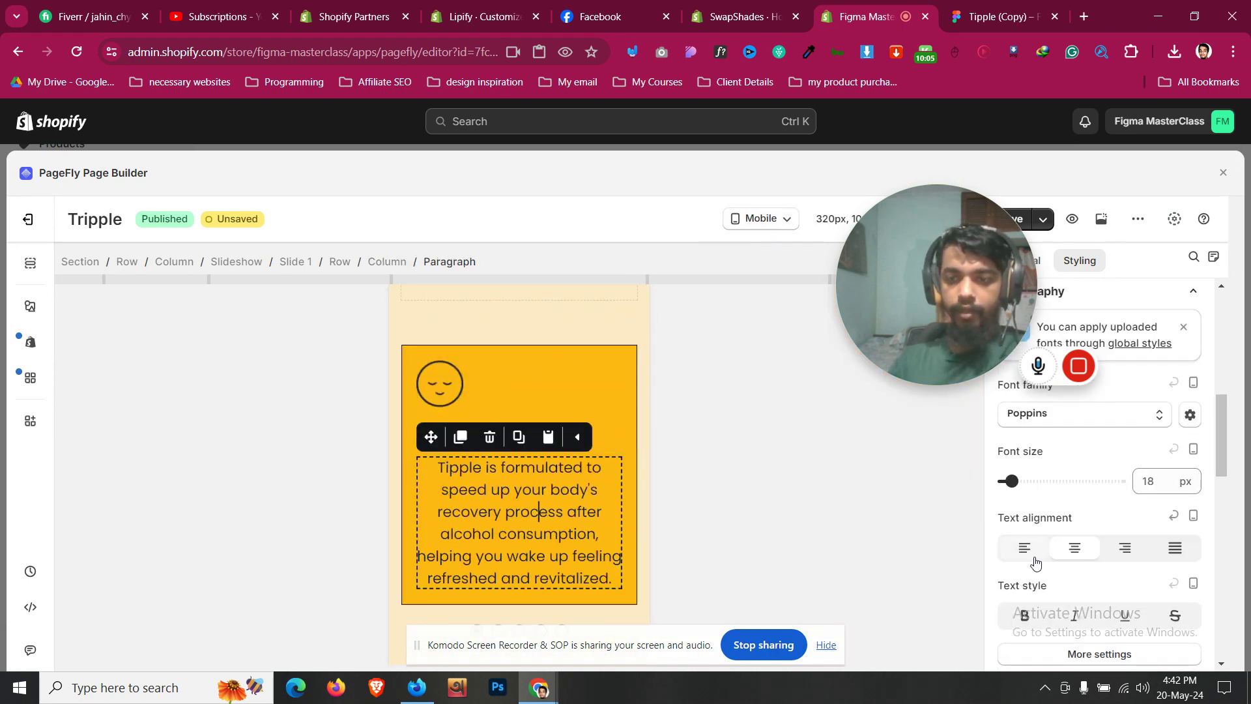
left_click(1028, 551)
Step: Try an 11 px mobile font size on the description paragraph and set it back to 18 px
double_click(1156, 484)
type("3")
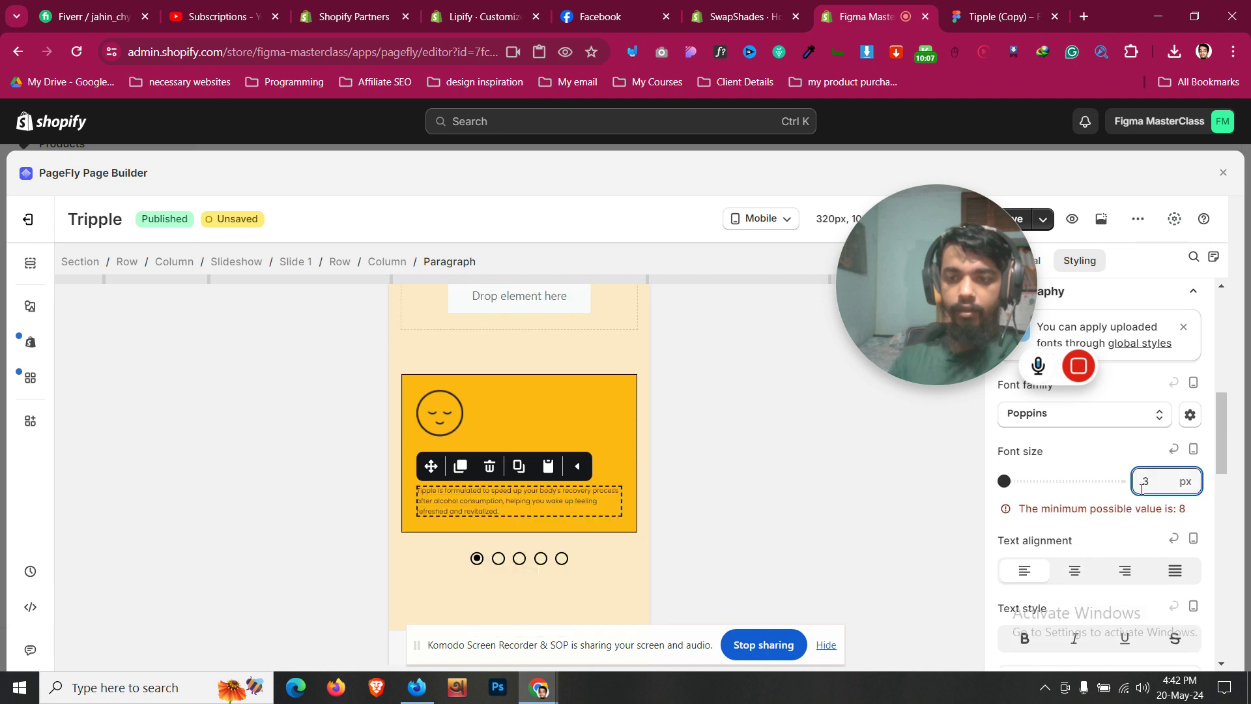
key("BackSpace")
type("11")
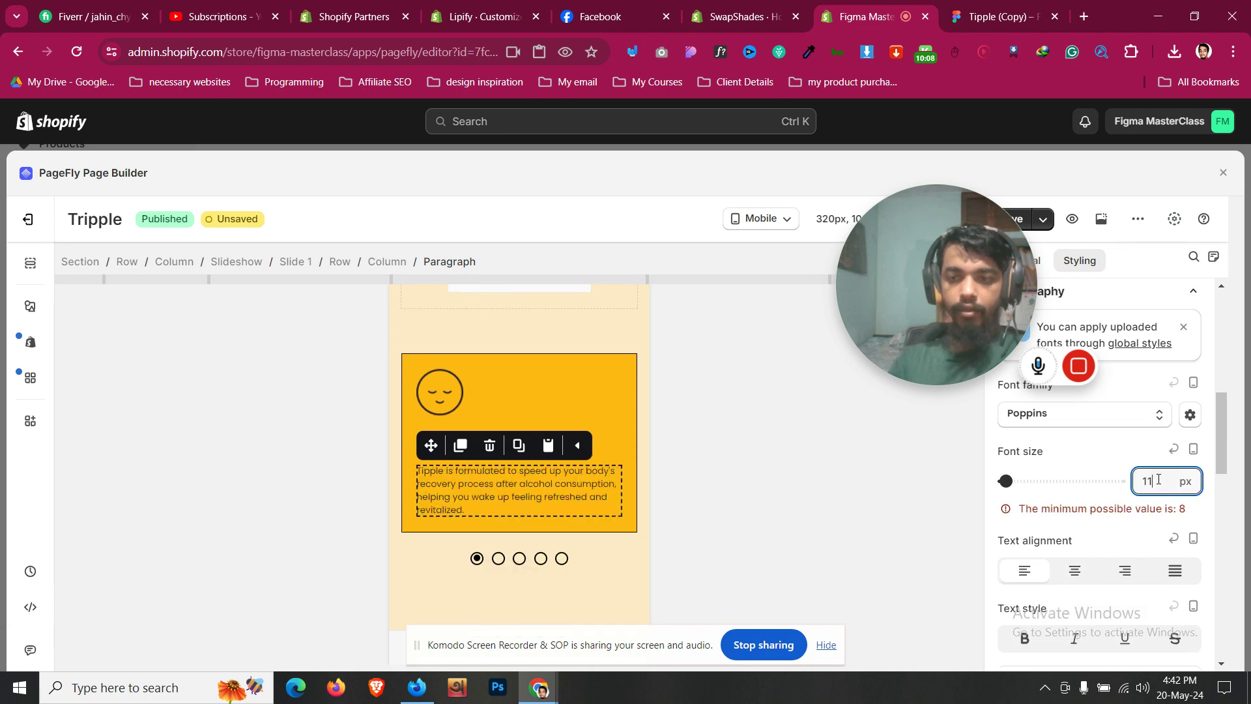
key("BackSpace")
type("8")
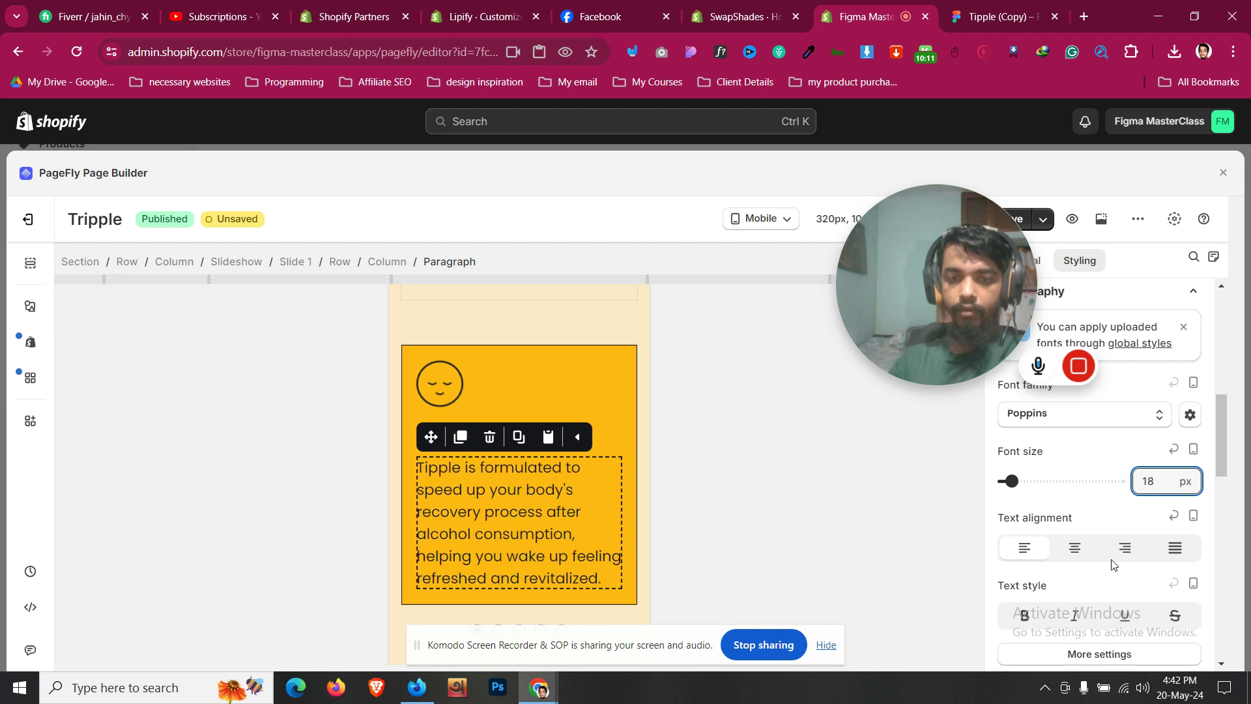
Step: Set the mobile font size of the Enhanced Recovery heading to 22 px
scroll(1000, 525, "up", 5)
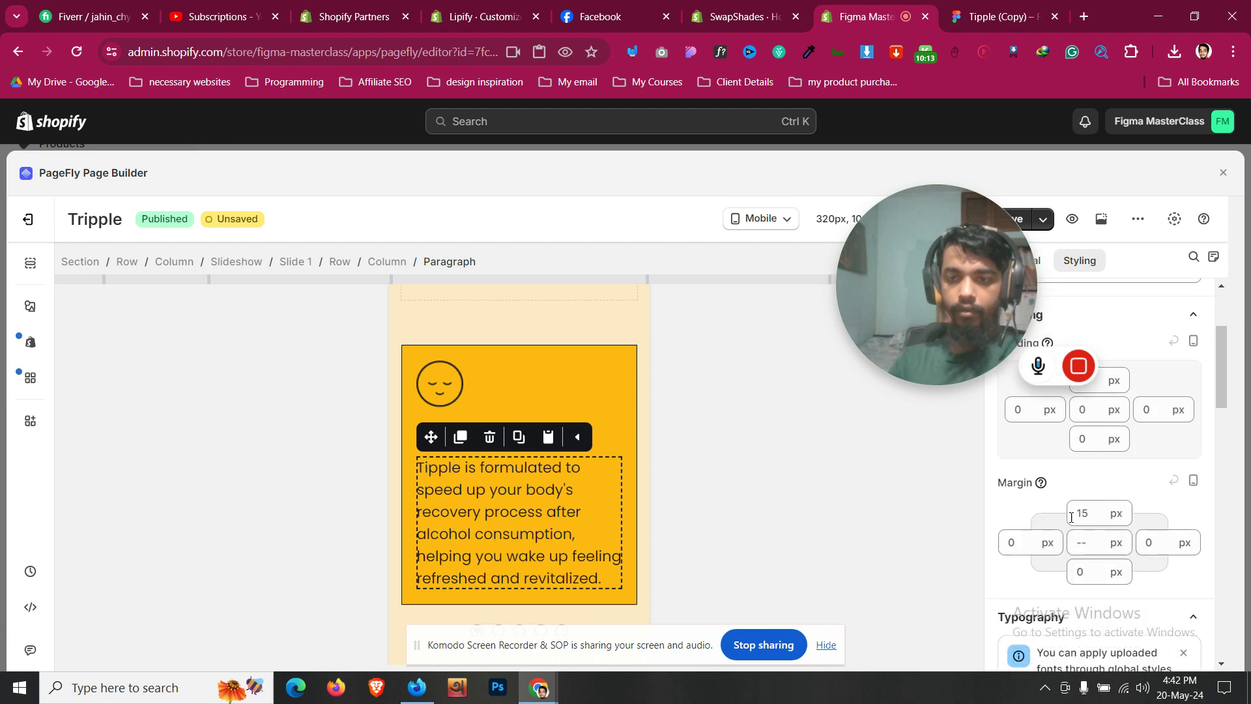
left_click(608, 437)
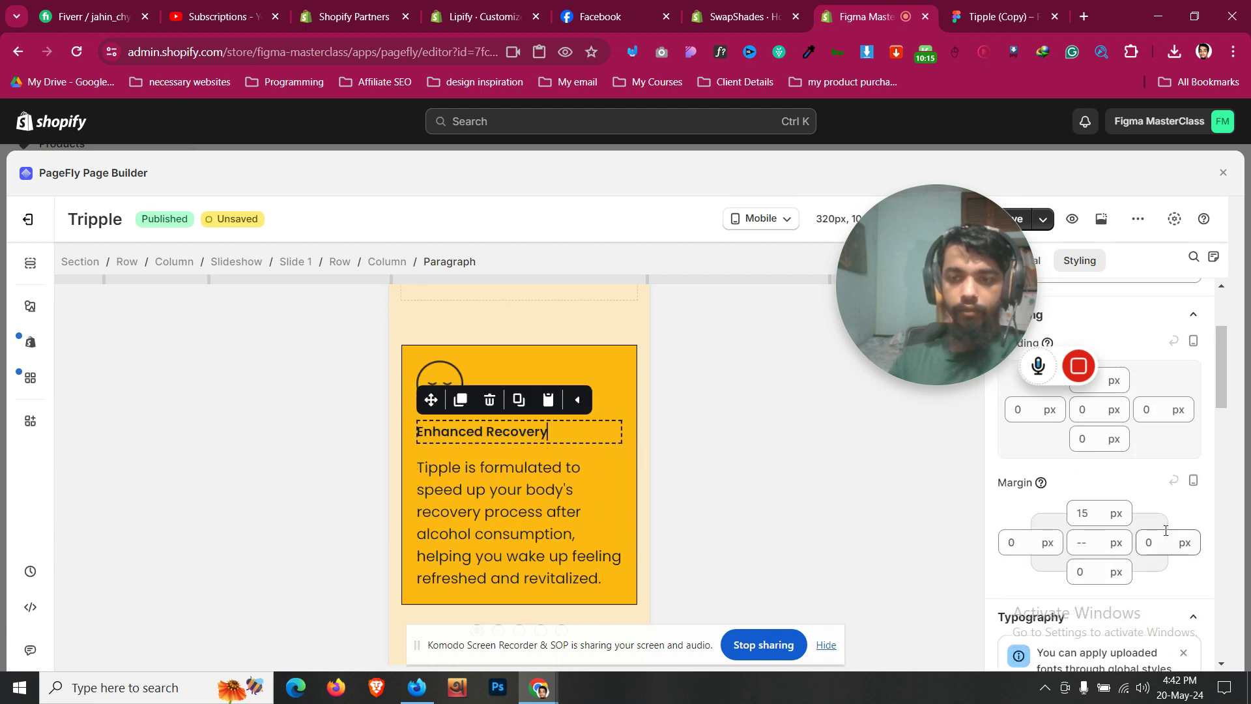
scroll(1108, 521, "down", 4)
left_click(1159, 565)
key("Up")
key("Up")
key("Up")
key("Up")
key("Up")
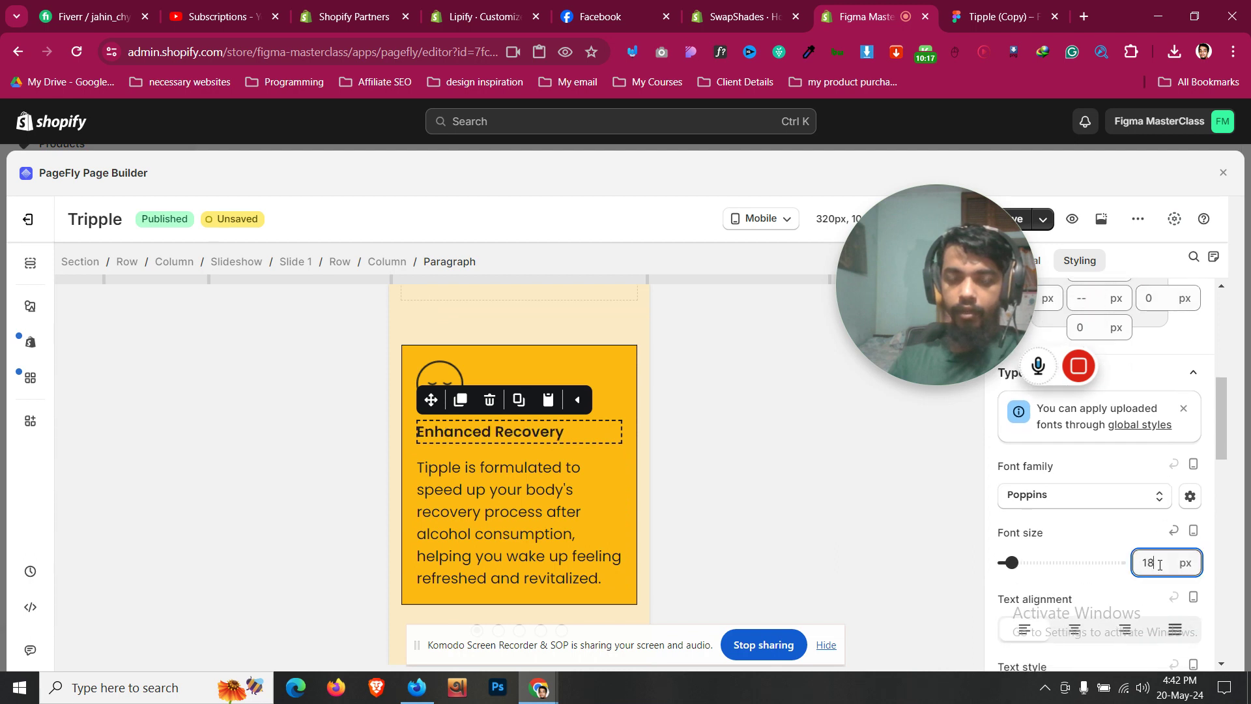
key("Up")
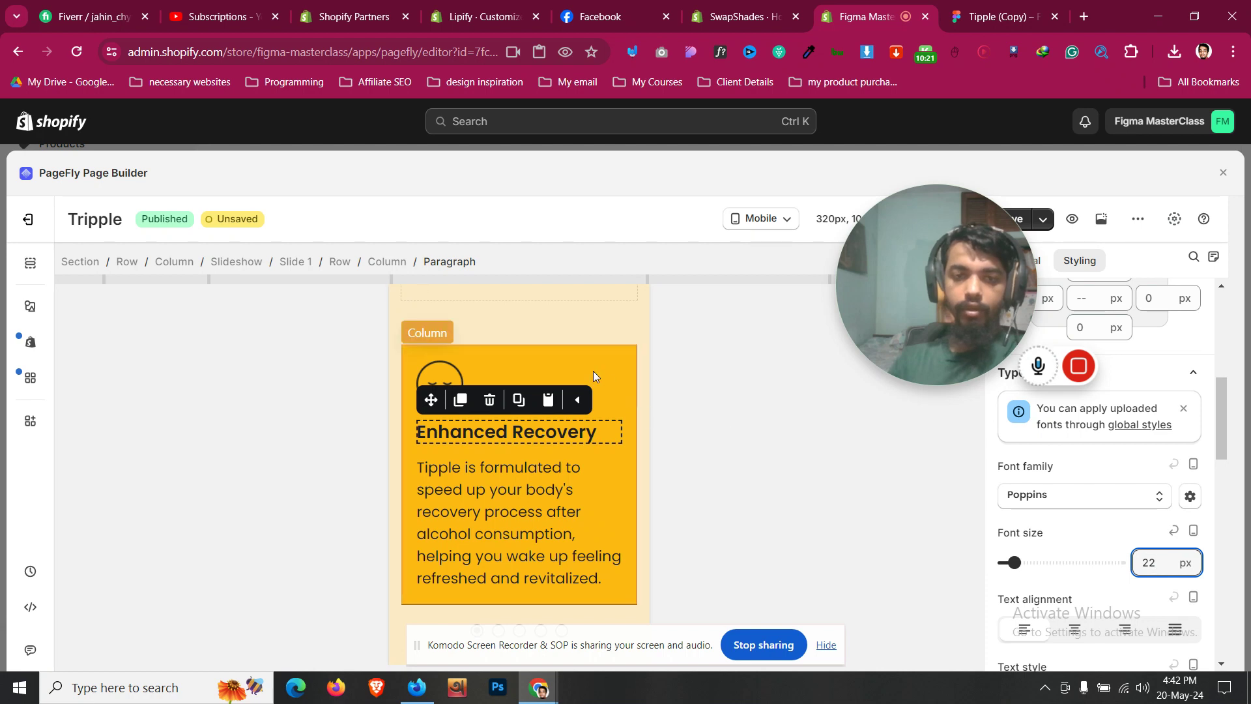
left_click(553, 364)
left_click(523, 433)
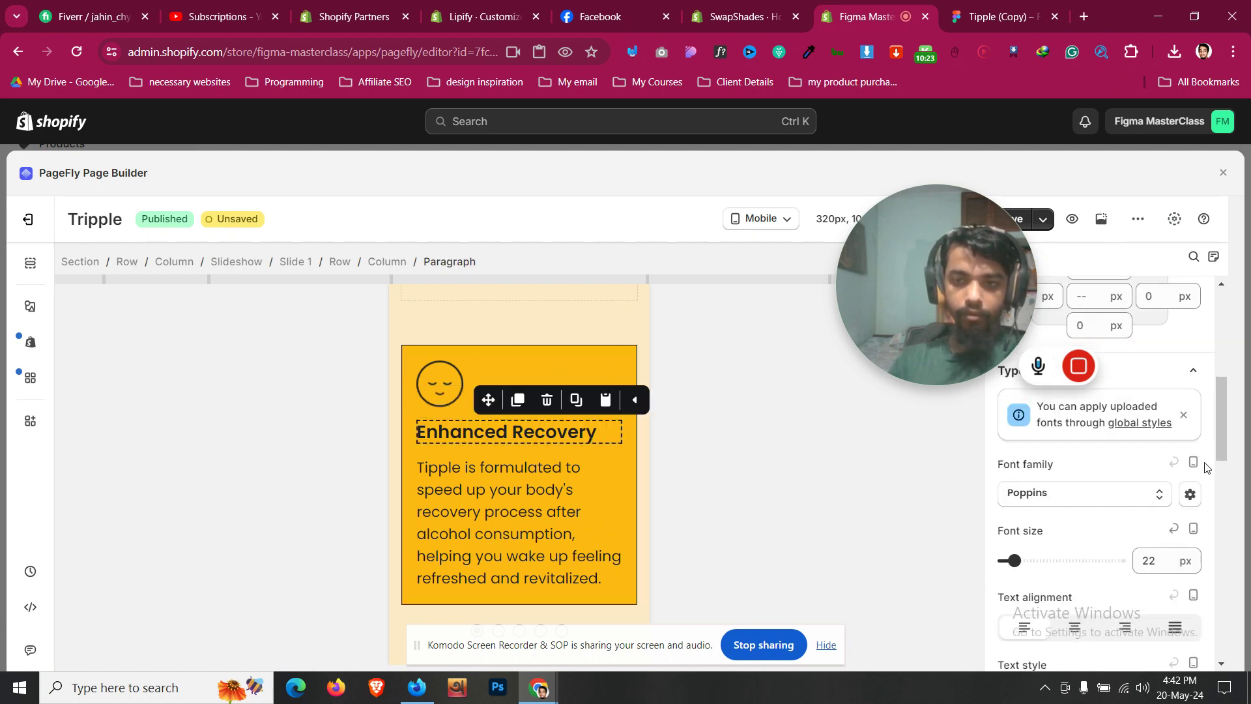
Step: Hide the empty column below the Feel Great heading on tablet and mobile
scroll(1154, 505, "up", 2)
scroll(542, 349, "up", 3)
scroll(519, 355, "up", 1)
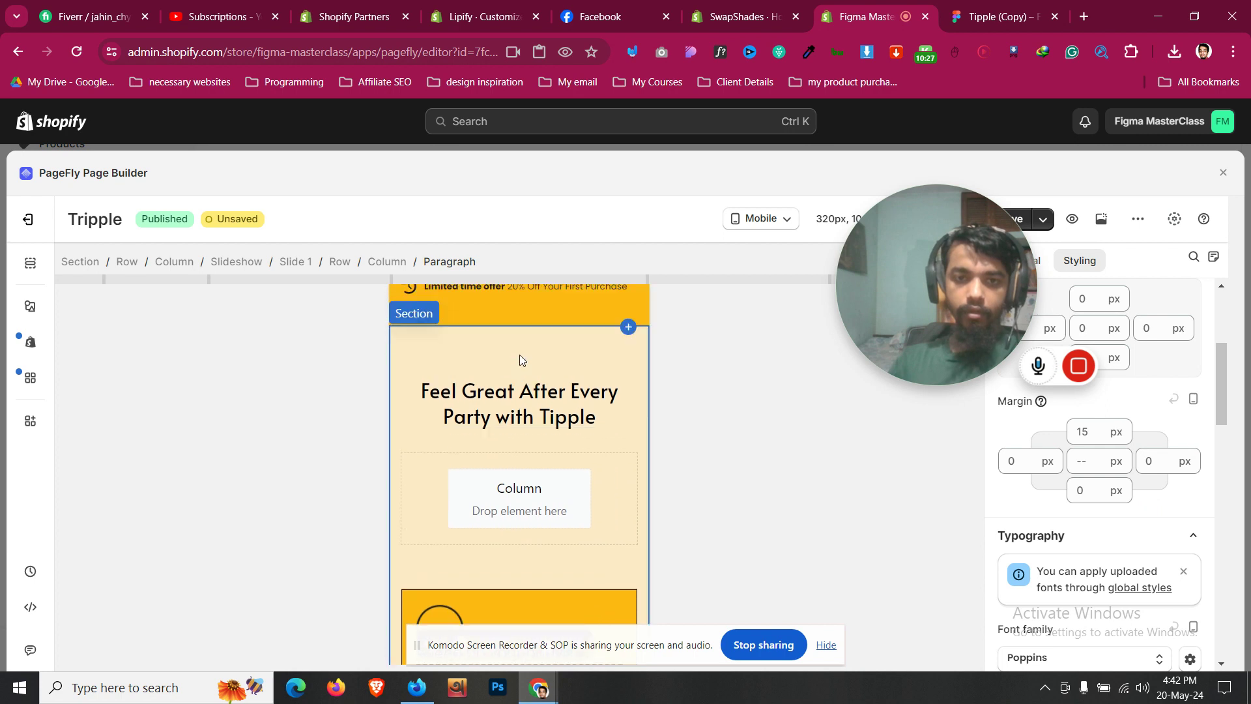
scroll(519, 354, "down", 1)
left_click(520, 403)
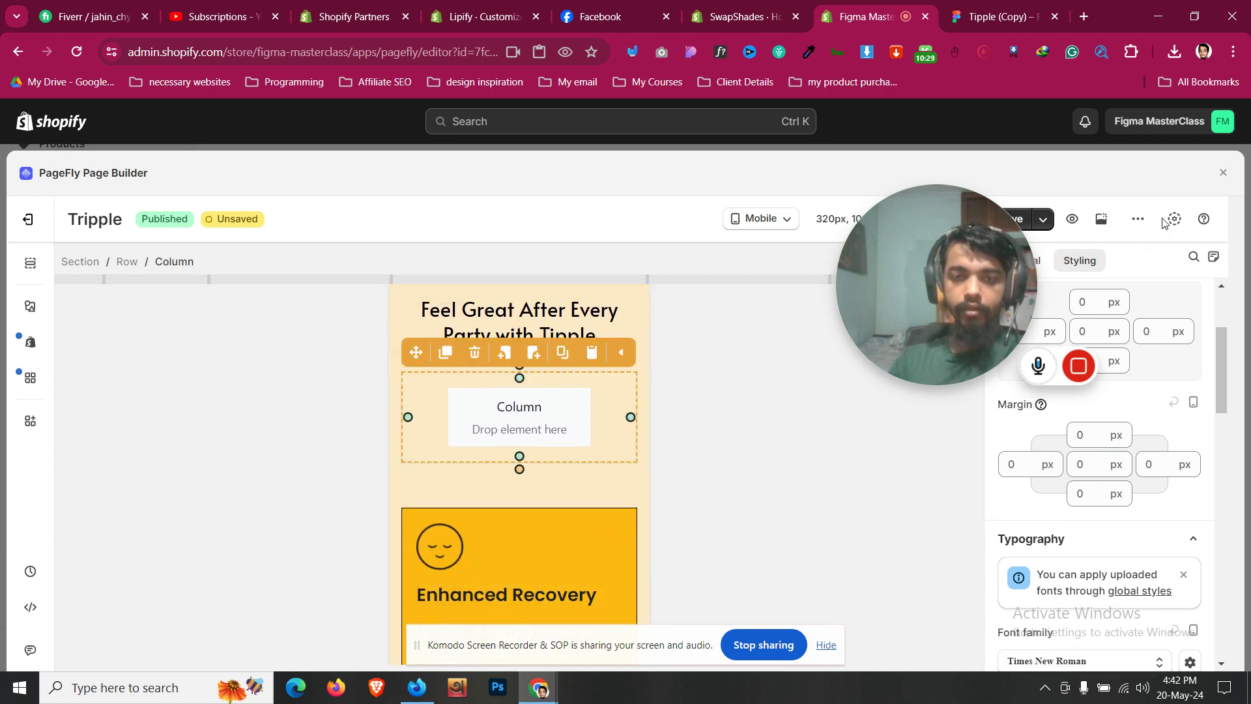
left_click(1040, 267)
scroll(1053, 456, "down", 4)
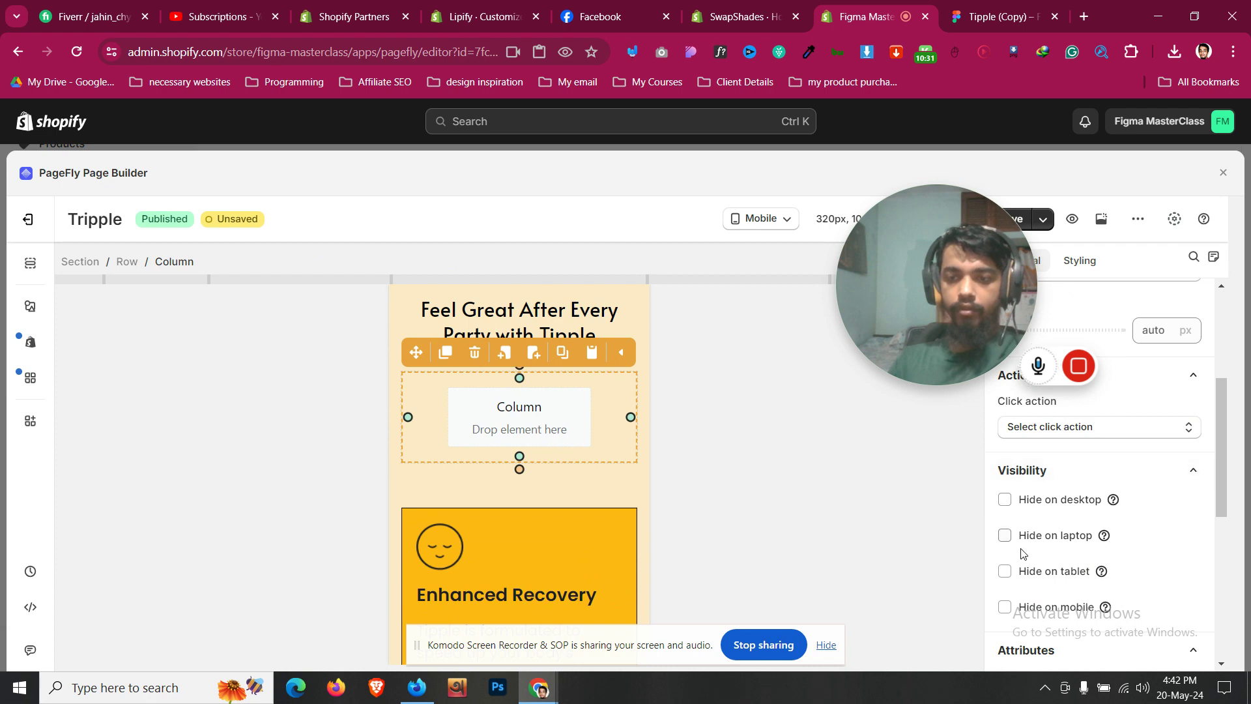
left_click(1003, 609)
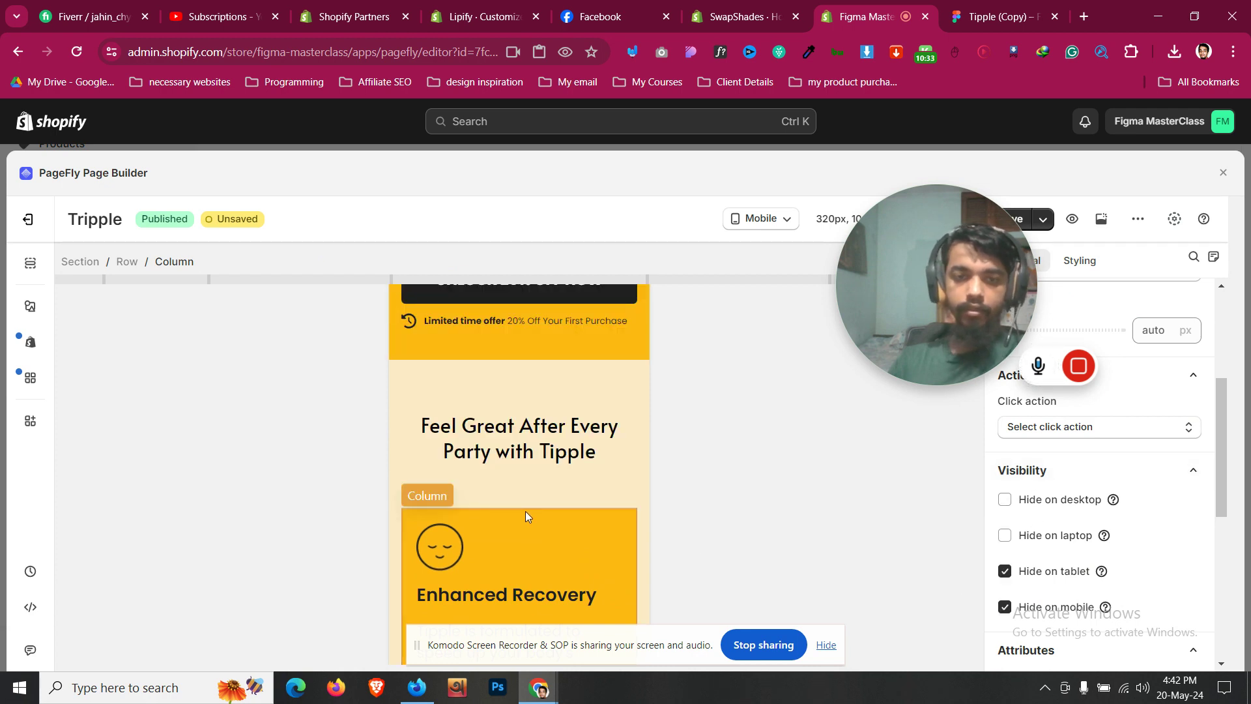
Step: Left-align the Feel Great After Every Party with Tipple heading in the mobile layout
left_click(515, 450)
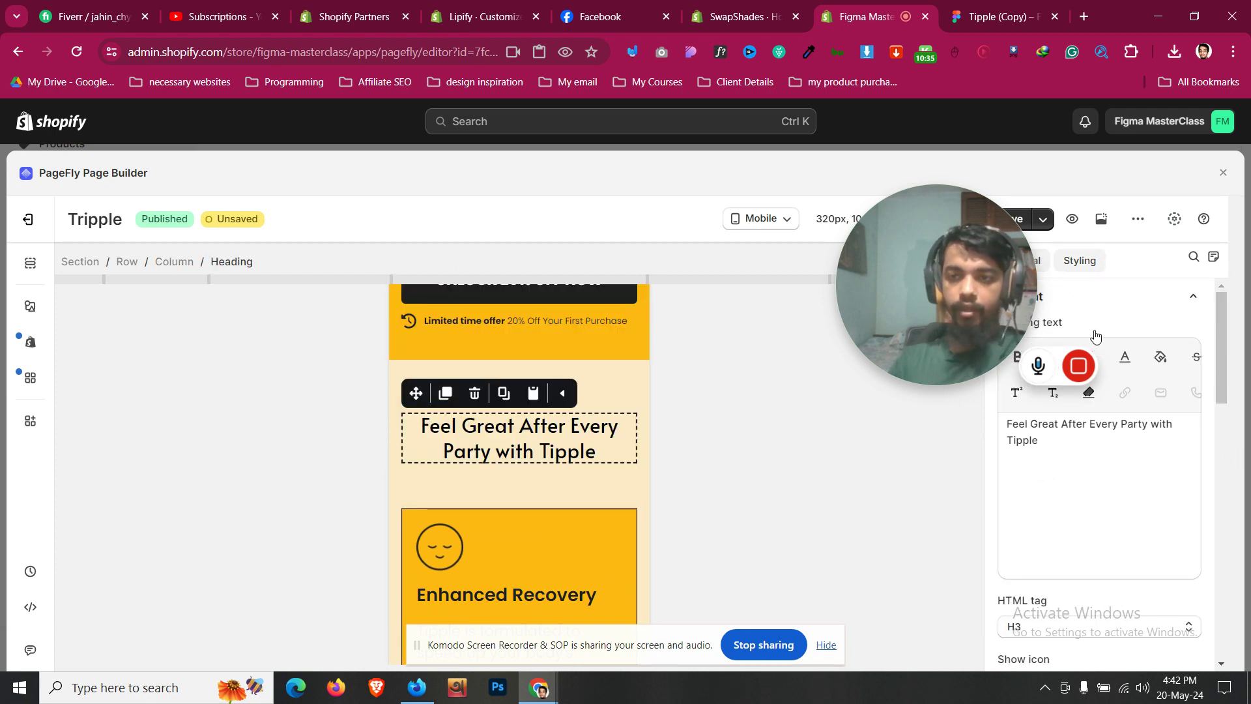
left_click(1080, 259)
scroll(1044, 573, "down", 3)
left_click(1027, 612)
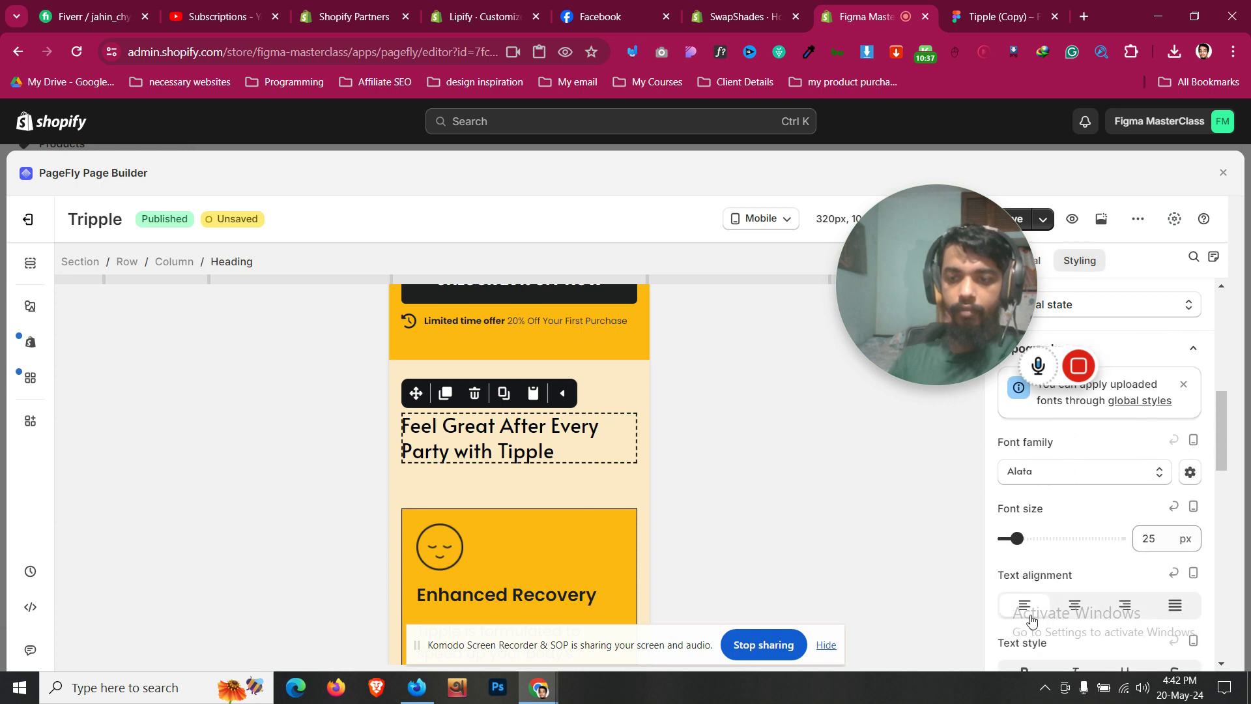
Step: Try mobile font sizes up to 29 px on the Feel Great heading and set it back to 25 px
left_click(1153, 538)
key("Up")
key("Up")
key("Up")
key("Up")
key("Up")
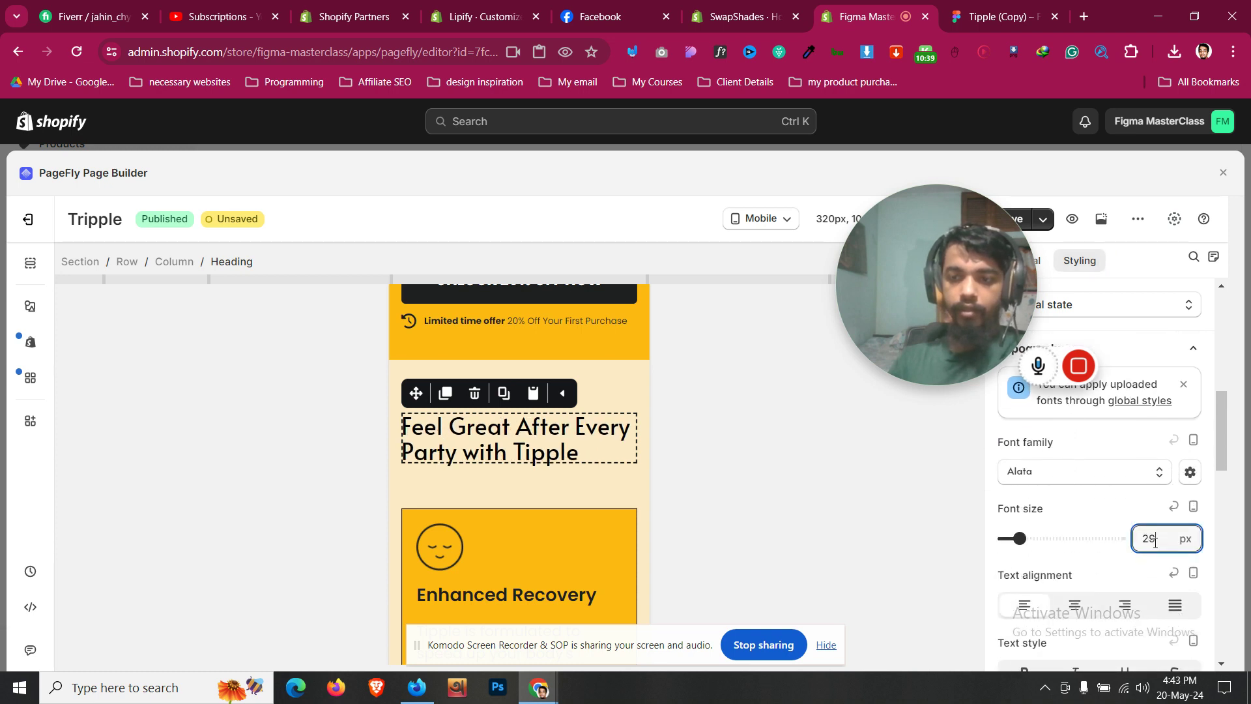
key("Down")
key("Down")
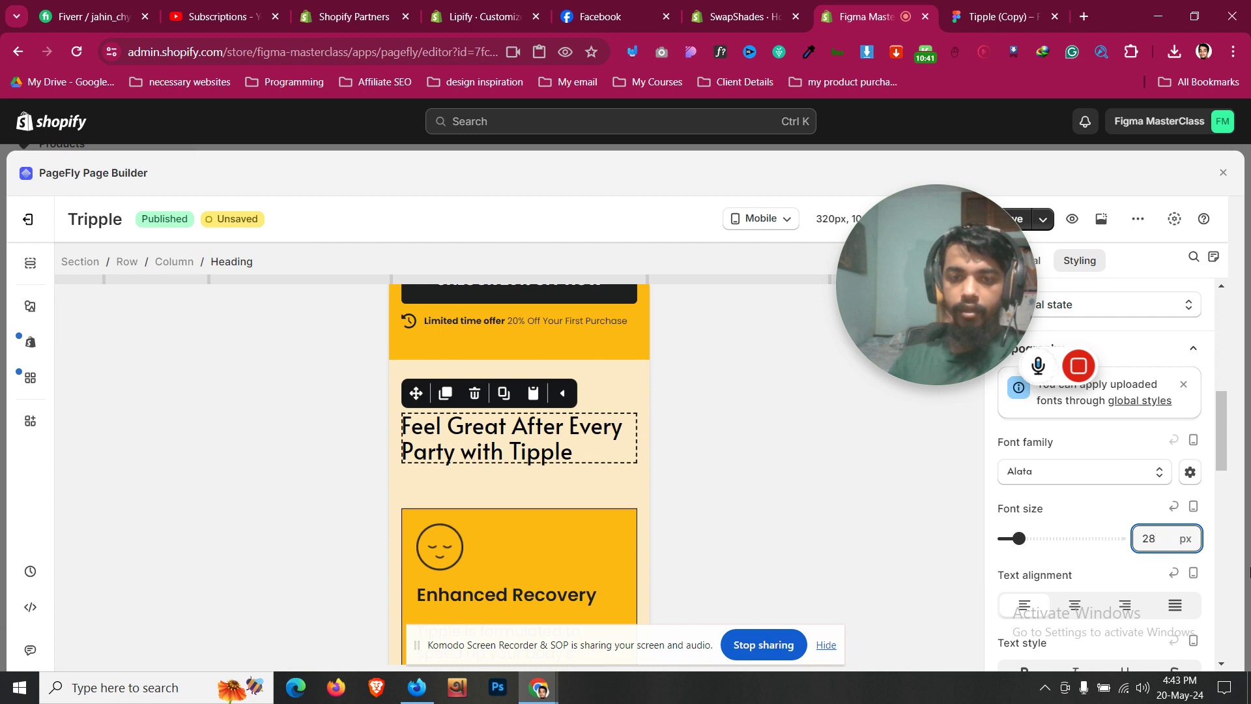
key("Down")
key("Down")
key("Down")
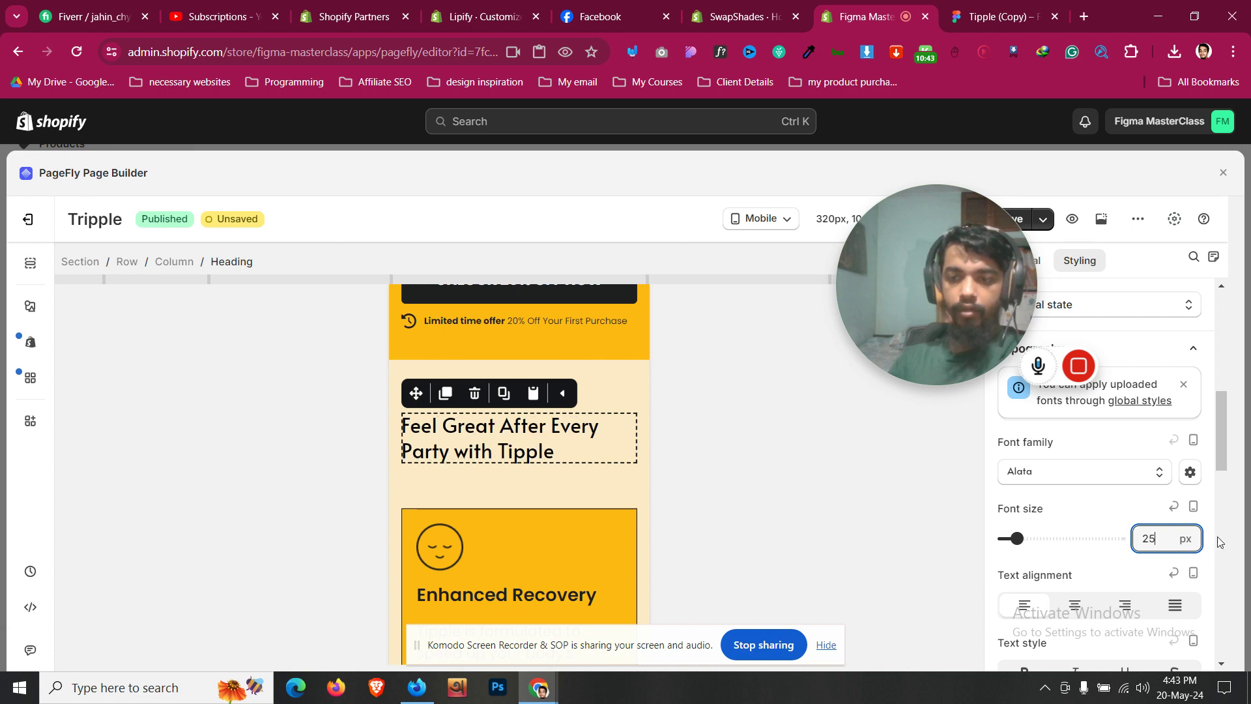
Step: Open the mobile line height of the Feel Great heading for editing
scroll(1184, 542, "down", 2)
left_click(1133, 549)
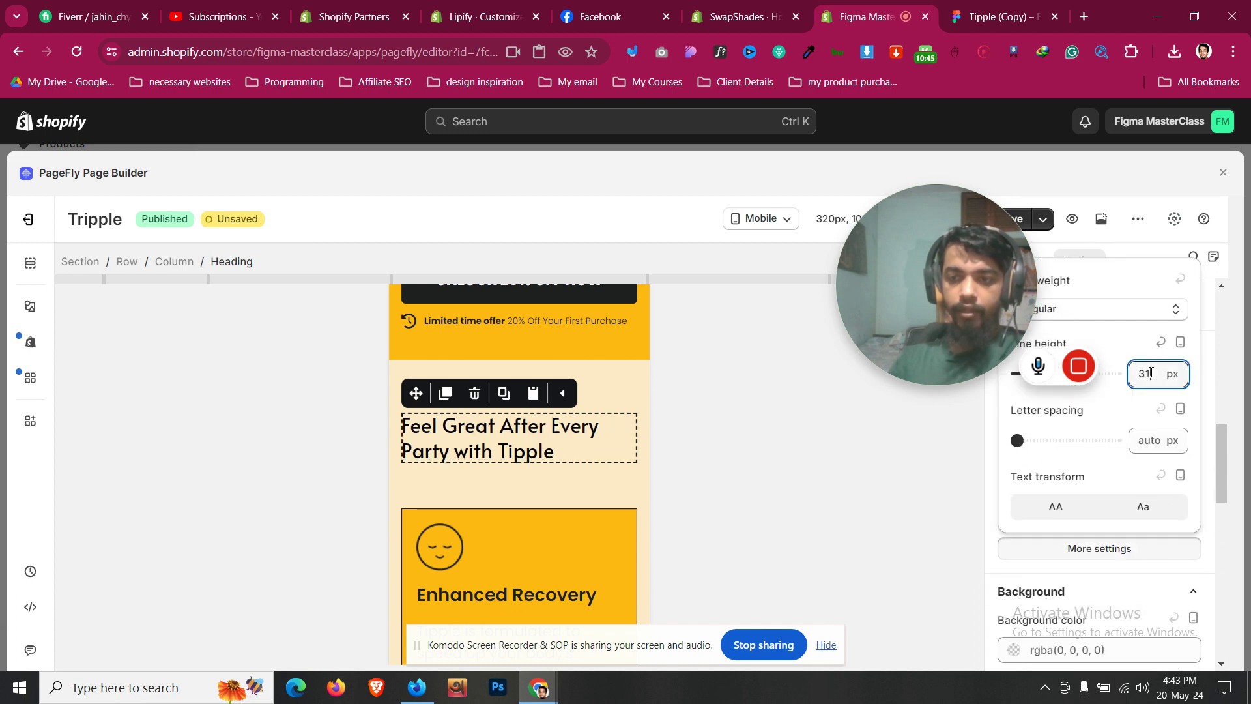
left_click(596, 375)
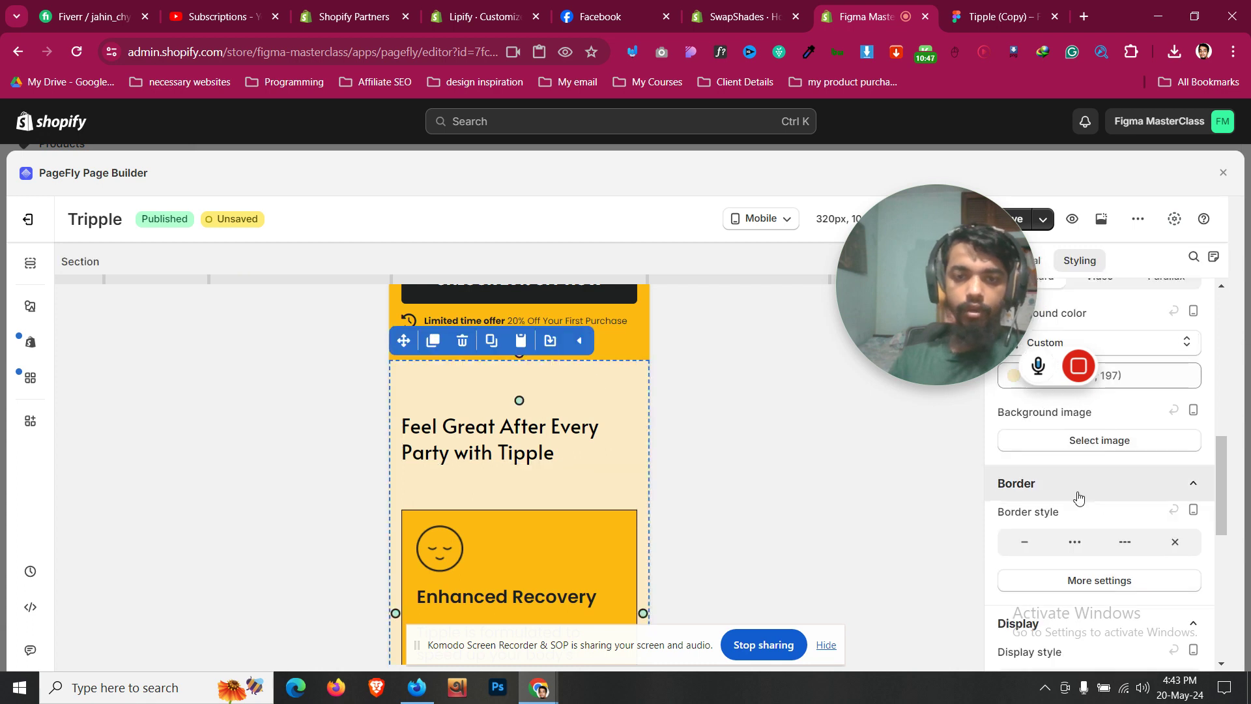
Step: Set the Feel Great section's top and bottom padding to 20 px in the mobile layout
scroll(1089, 488, "up", 3)
left_click(1088, 556)
key("Down")
key("Down")
key("Down")
key("Down")
key("Down")
key("Down")
key("Down")
key("Down")
key("Down")
key("Down")
key("Down")
key("Down")
key("Down")
key("Down")
key("Down")
key("Down")
key("Down")
key("Down")
key("Down")
key("Down")
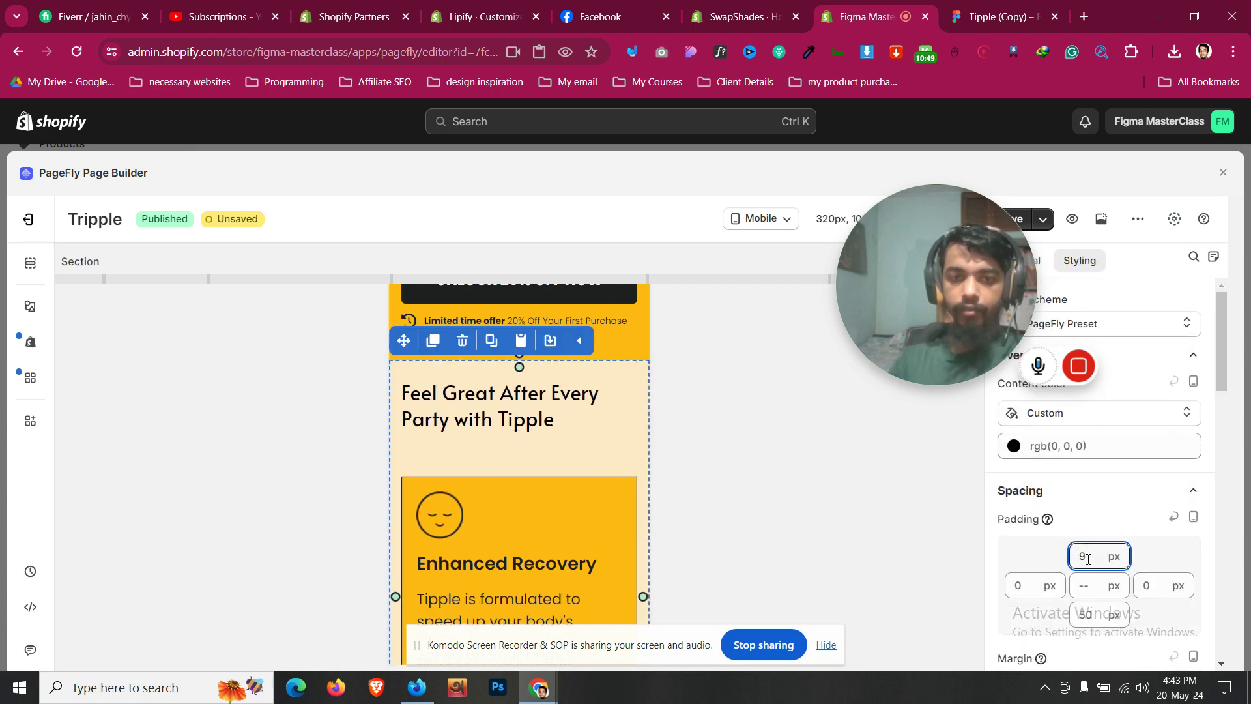
key("Up")
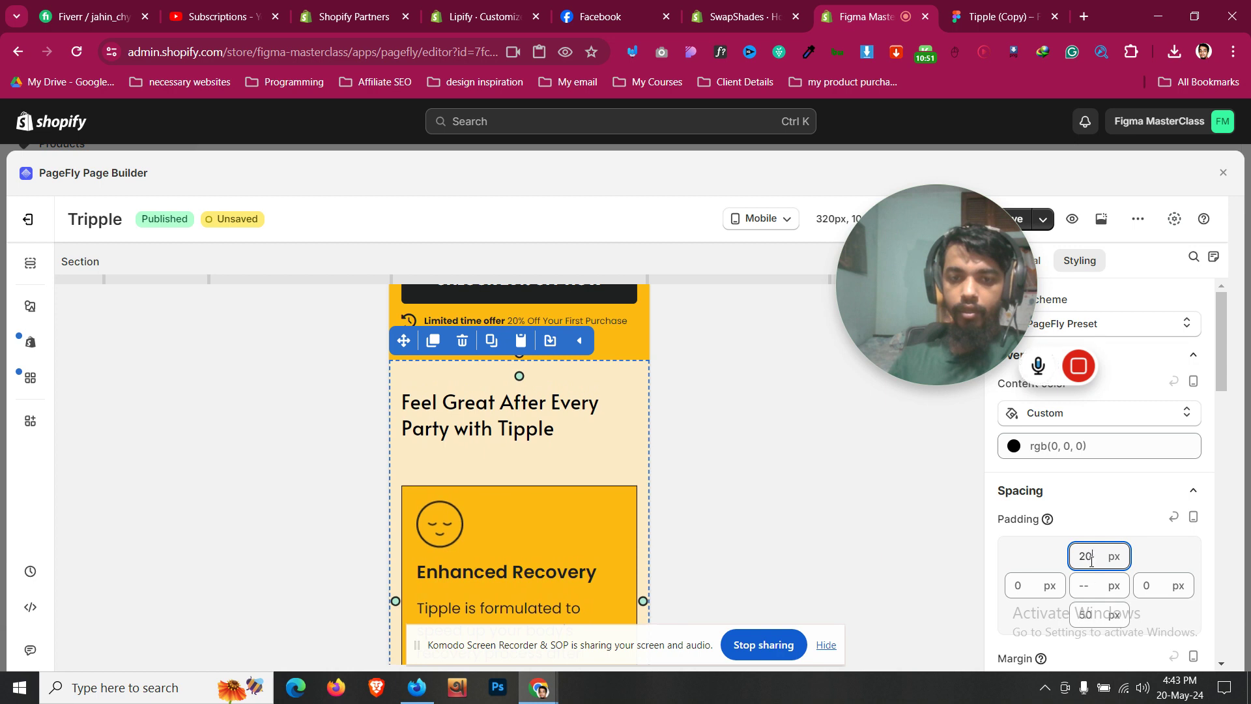
double_click(1086, 612)
type("4")
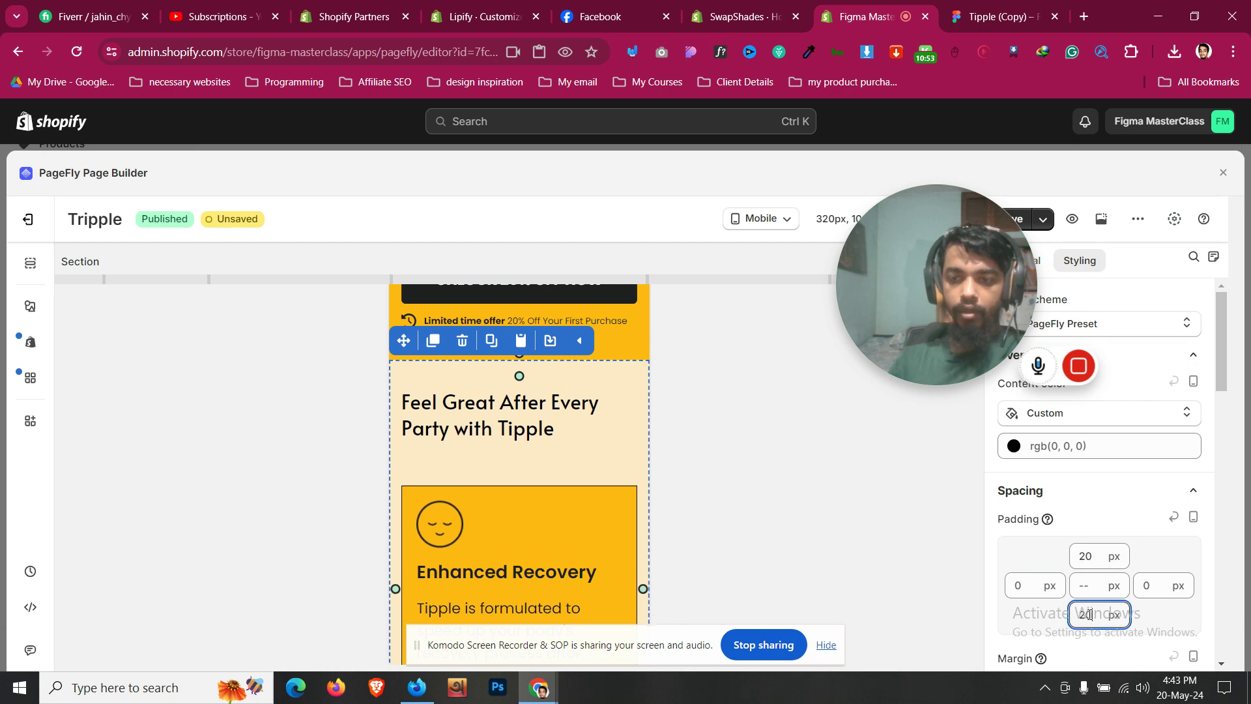
Step: Reduce the slideshow's top margin in the mobile layout to tighten the gap below the Feel Great heading
left_click(538, 502)
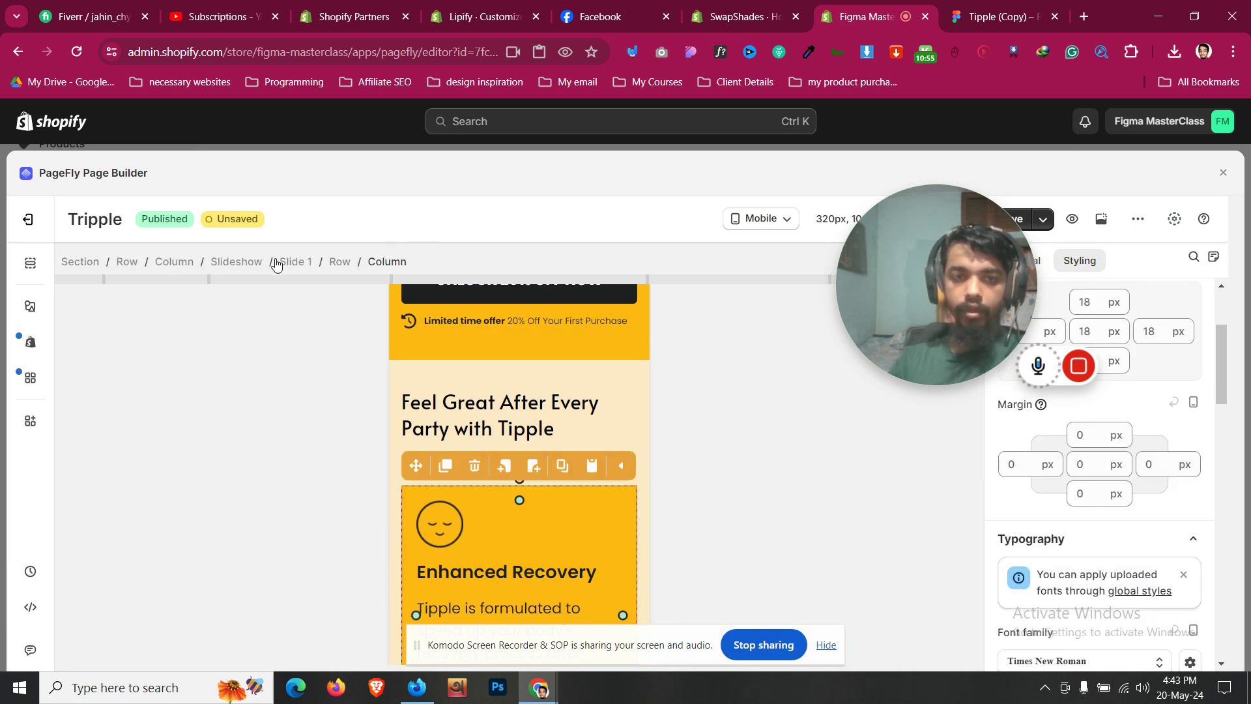
left_click(238, 263)
key("Return")
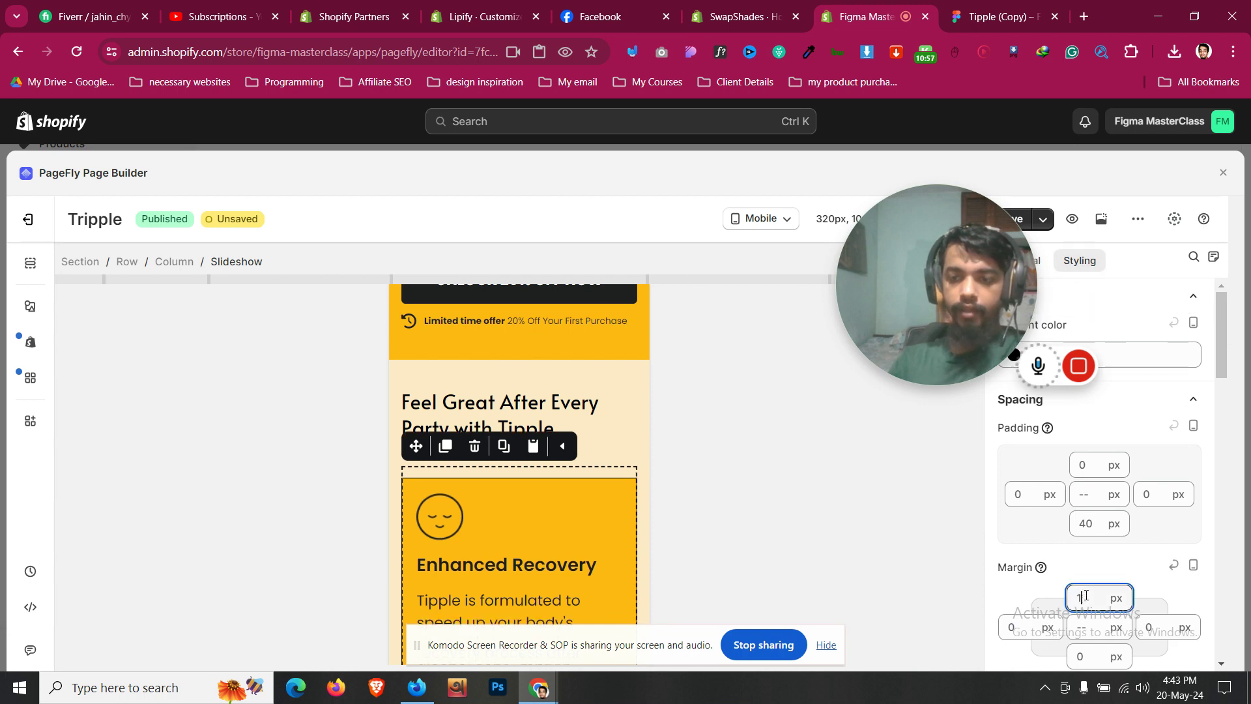
Step: Inspect the spacing of the Feel Great heading and of the rows around the Enhanced Recovery card
left_click(606, 417)
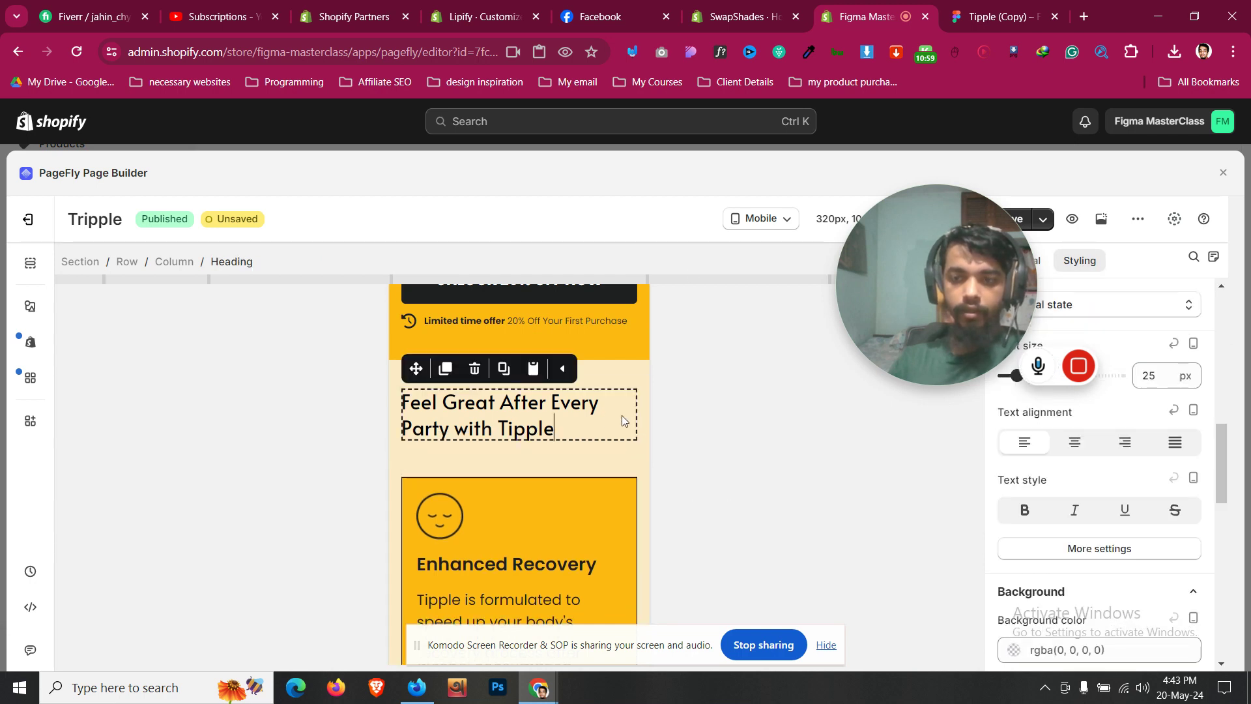
scroll(1047, 517, "up", 5)
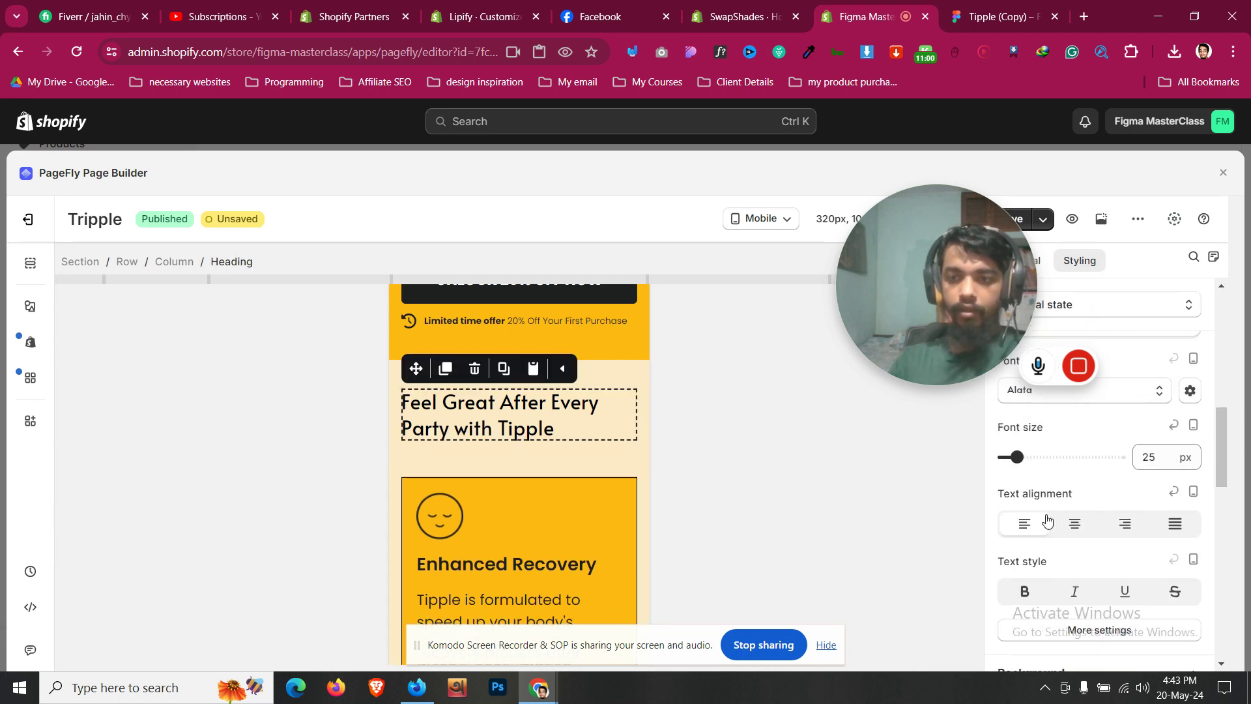
left_click(482, 454)
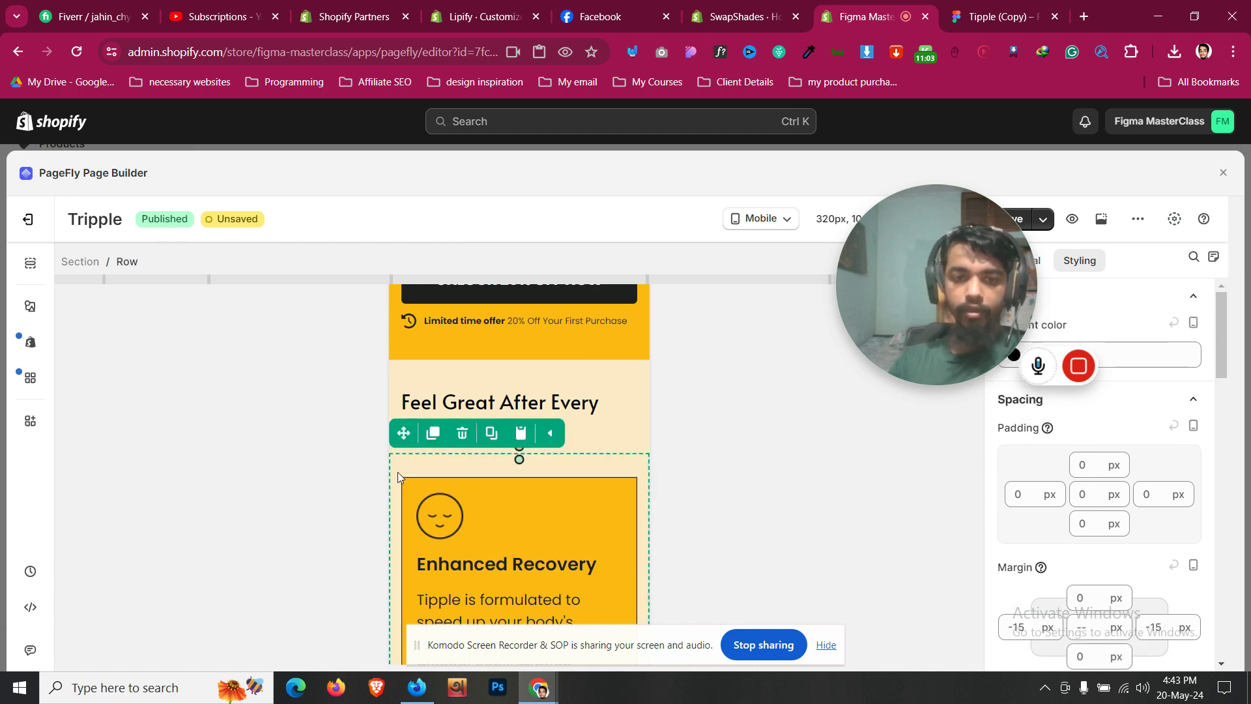
left_click(419, 475)
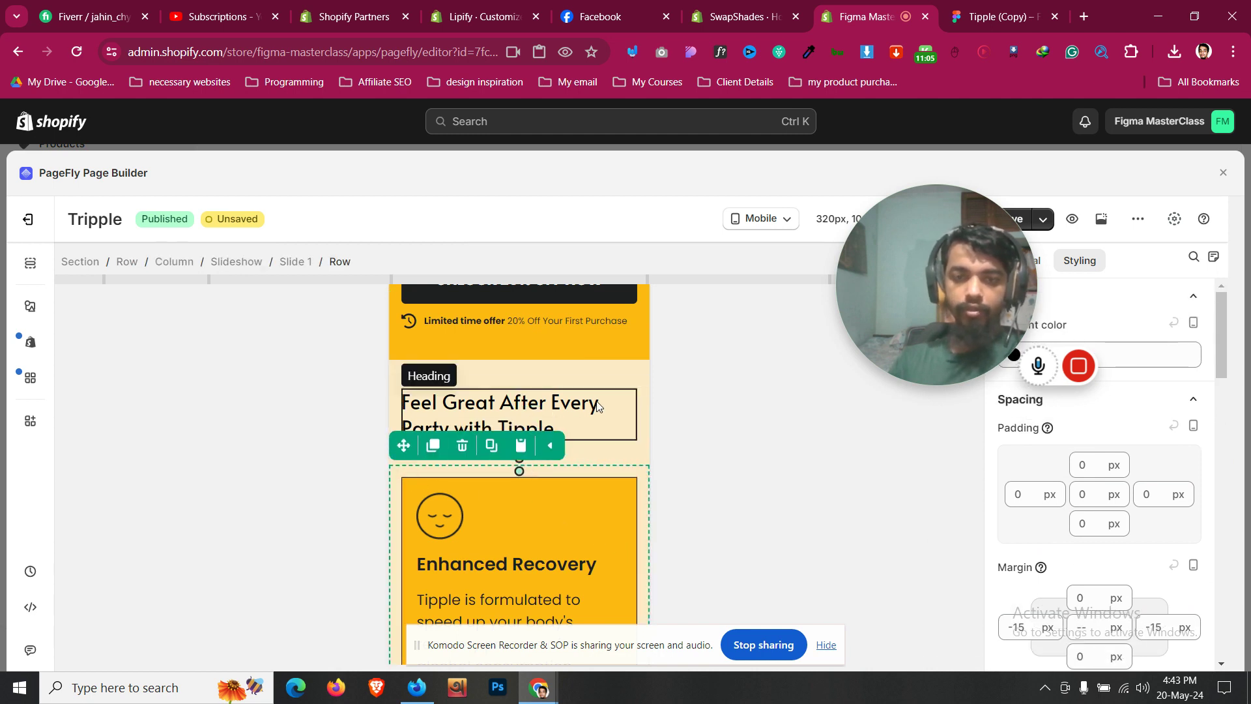
Step: Set the Feel Great section's bottom padding to 10 px in the mobile layout
left_click(593, 374)
scroll(593, 371, "down", 3)
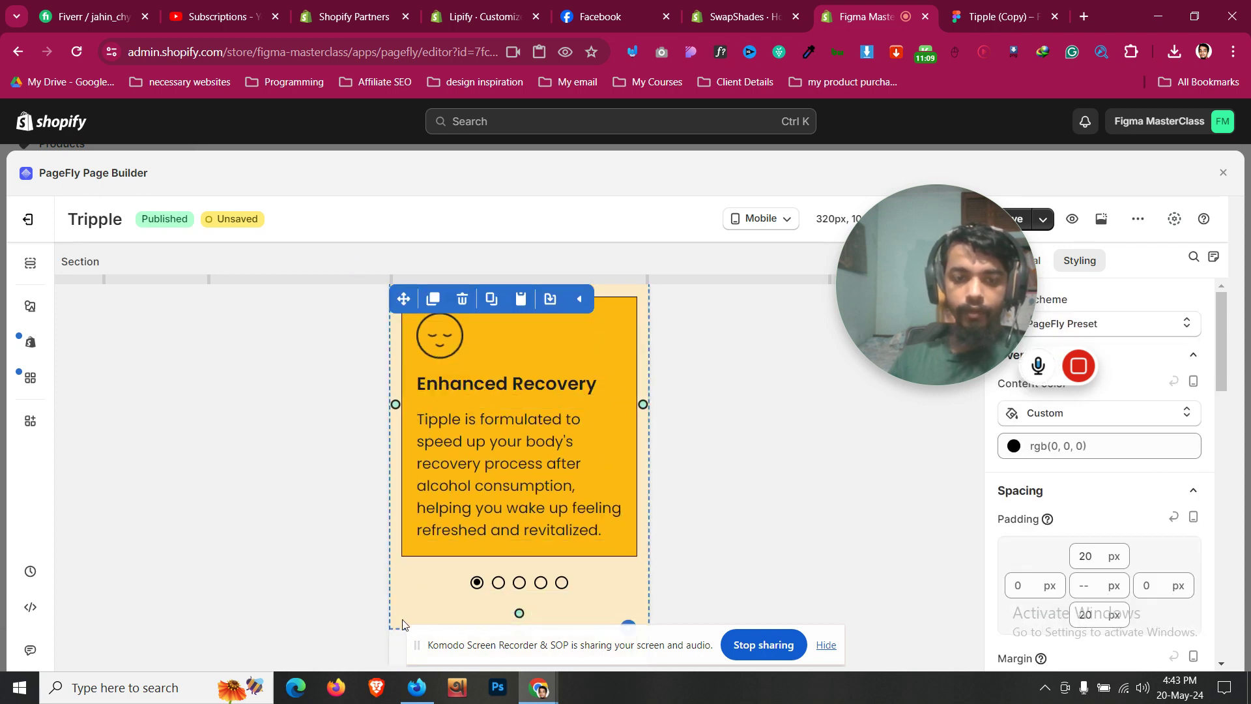
key("Down")
key("Down")
key("Down")
key("Down")
key("Down")
key("Down")
key("Down")
key("Down")
key("Down")
key("Down")
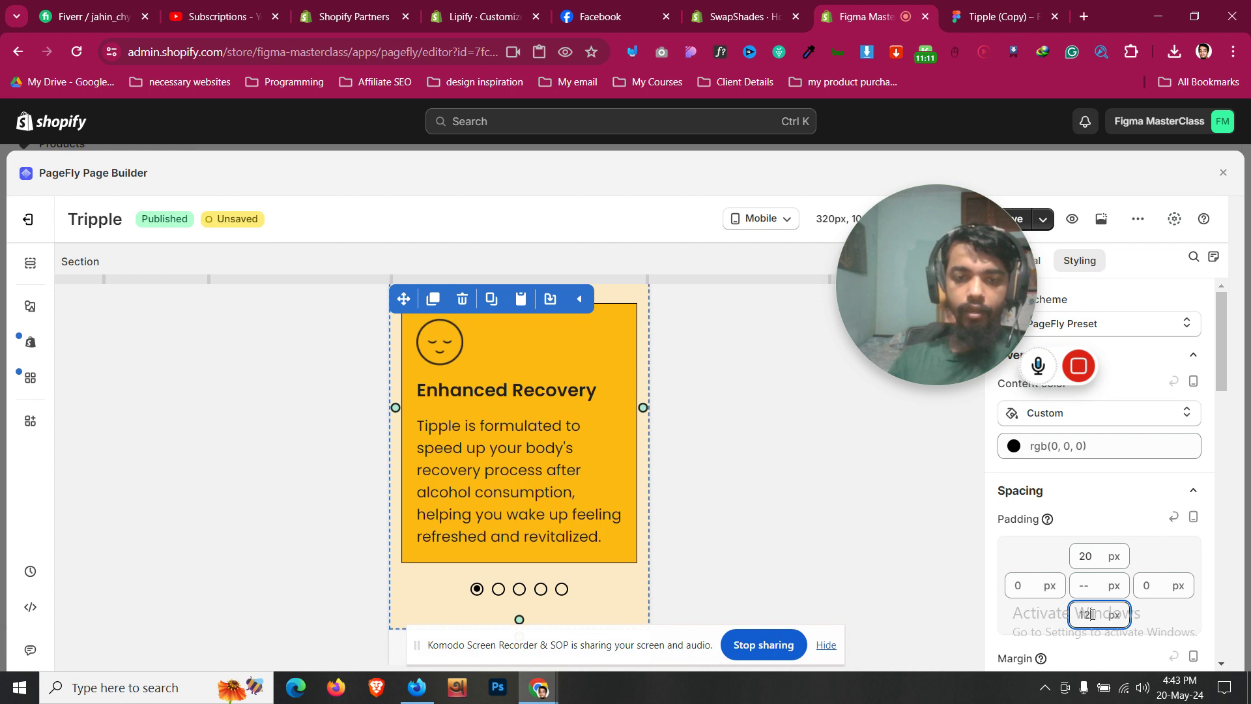
scroll(455, 489, "up", 3)
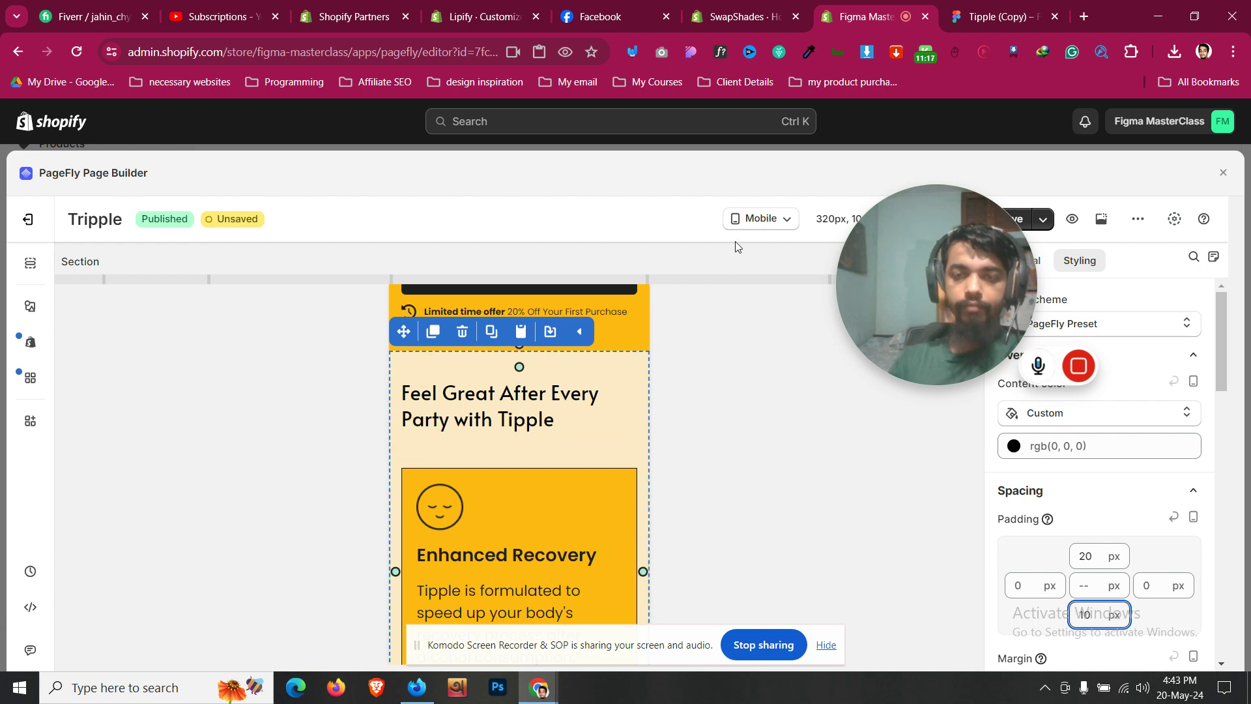
Step: Check the section's all-devices layout against the Figma design and return to the mobile layout
left_click(781, 218)
left_click(1028, 8)
left_click(860, 8)
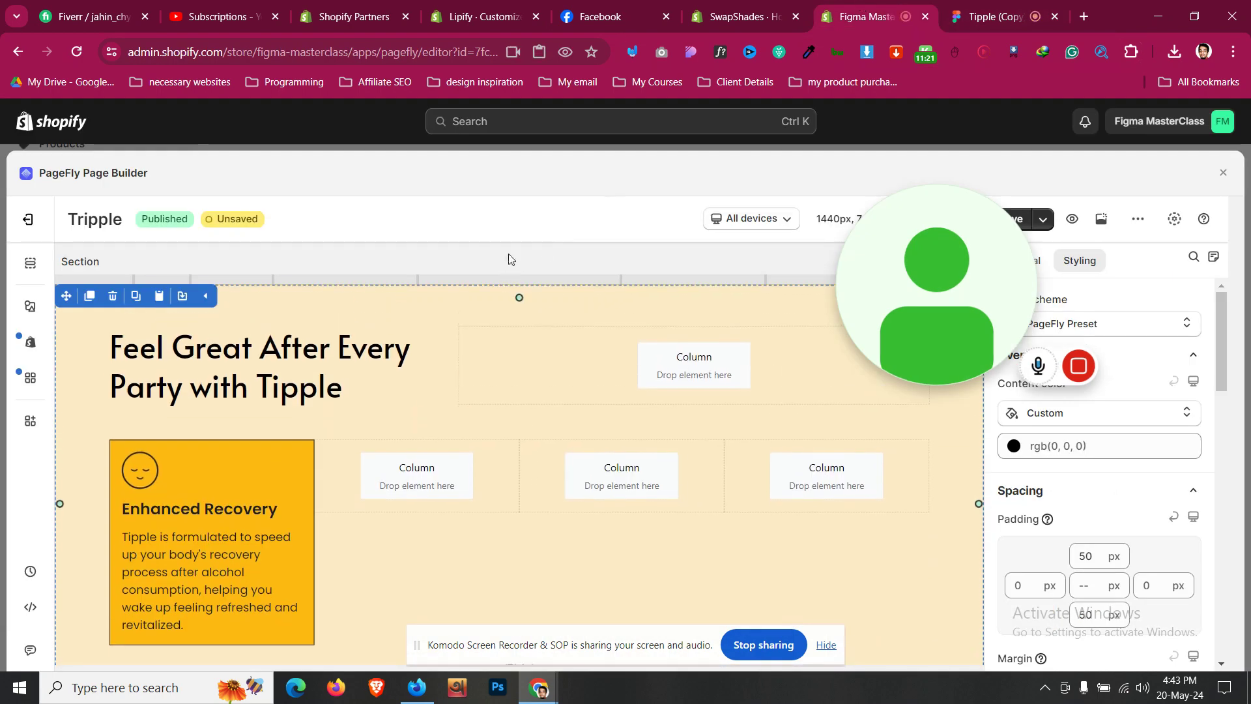
left_click(739, 16)
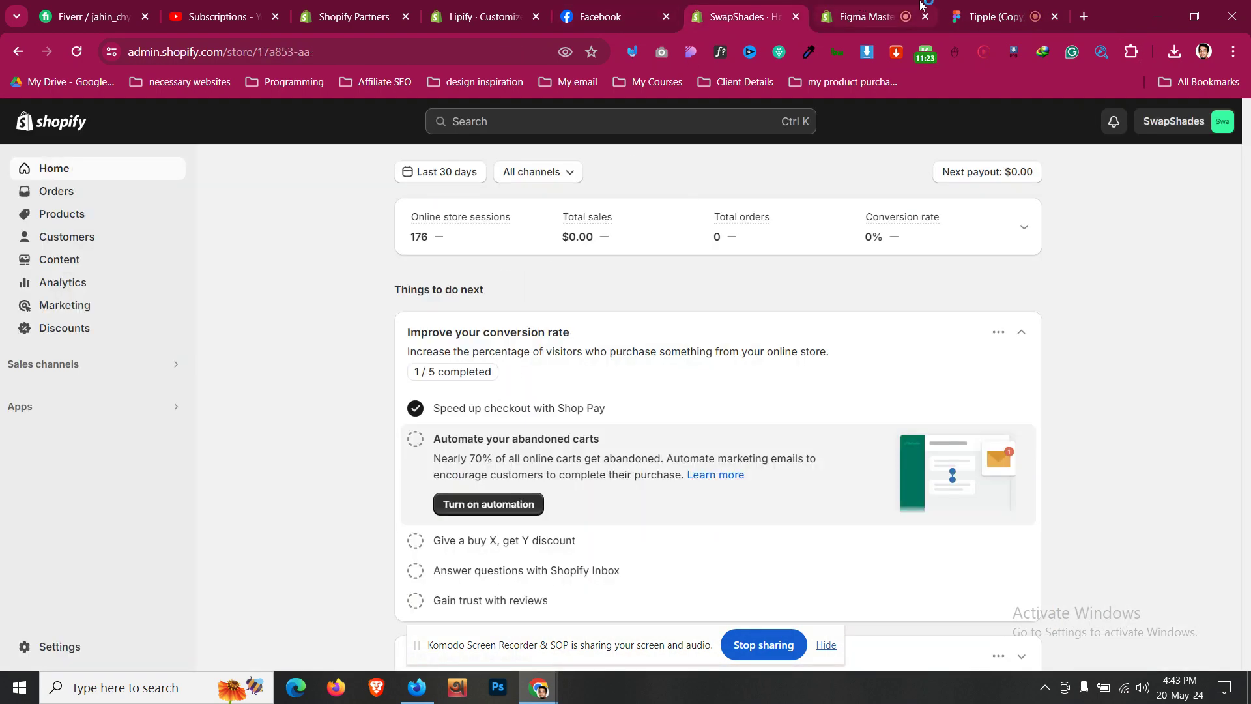
left_click(867, 16)
left_click(736, 220)
left_click(755, 341)
Step: Set the top margin of the row holding the slideshow to -20 px in the mobile layout
scroll(585, 465, "down", 5)
left_click(577, 473)
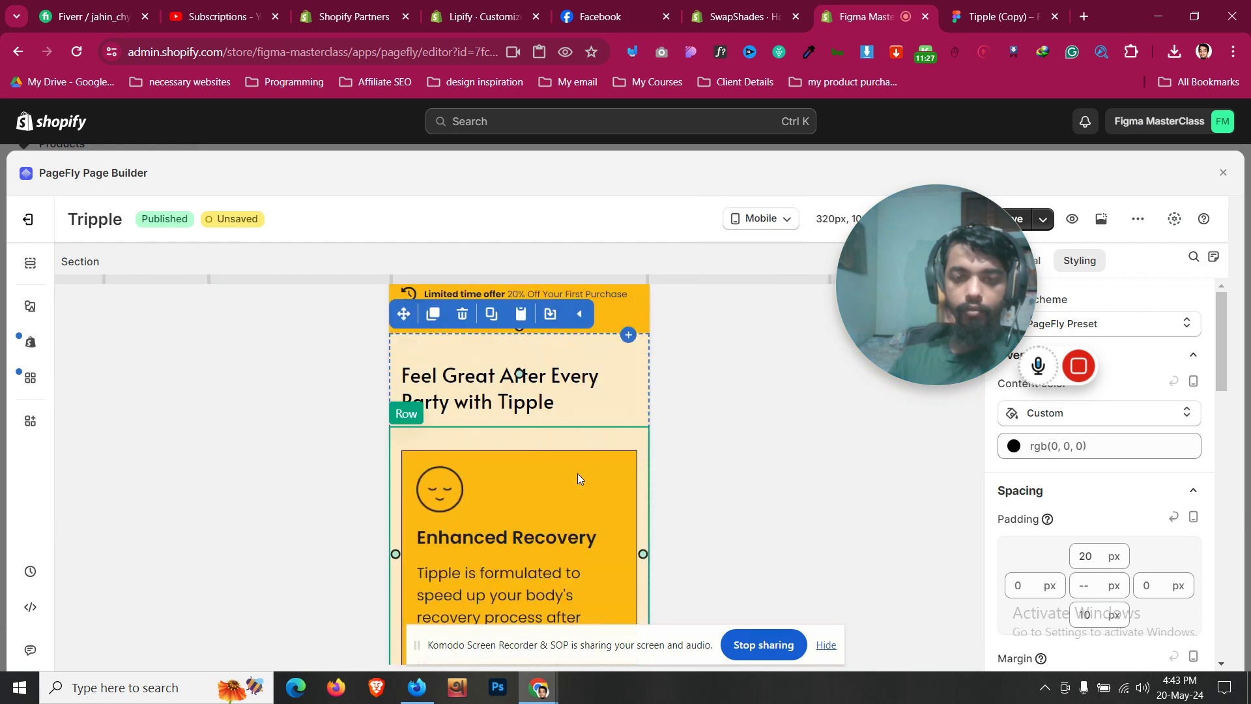
left_click(1080, 598)
key("Down")
key("Down")
key("Down")
key("Down")
key("Down")
key("Down")
key("Down")
key("Down")
key("Down")
key("Down")
key("Down")
key("Down")
key("Down")
key("Down")
key("Down")
key("Down")
key("Down")
key("Down")
key("Down")
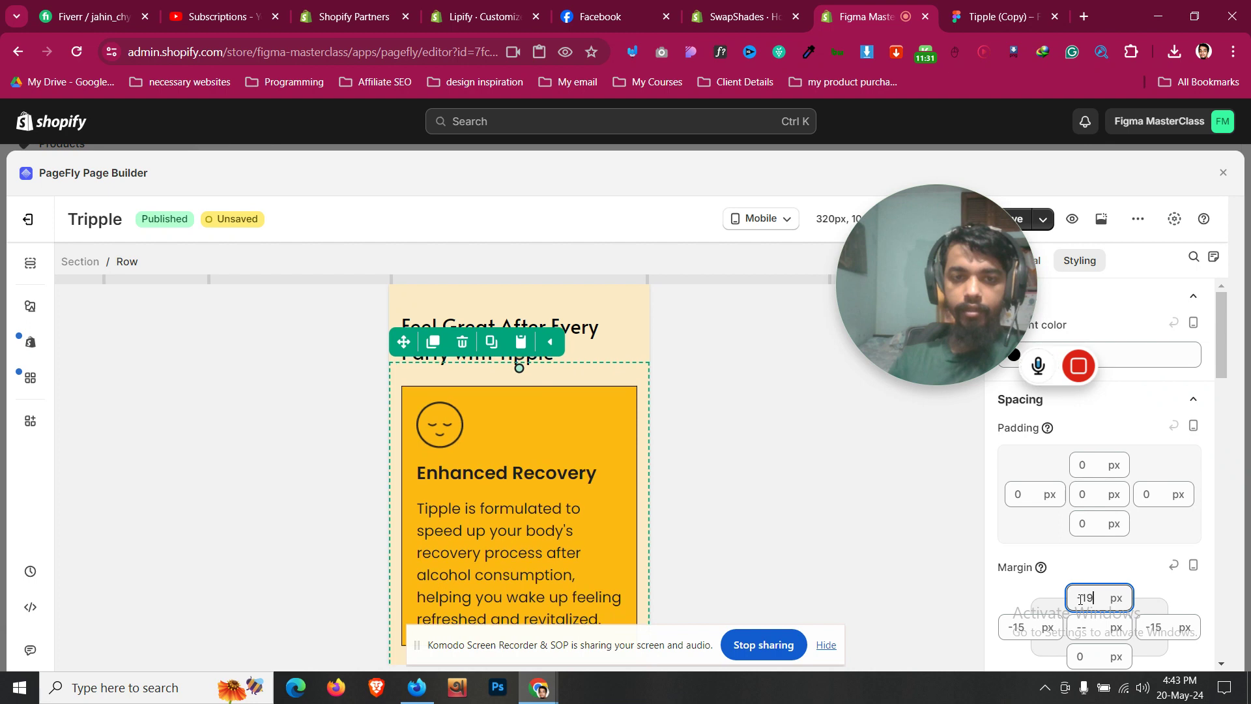
key("Down")
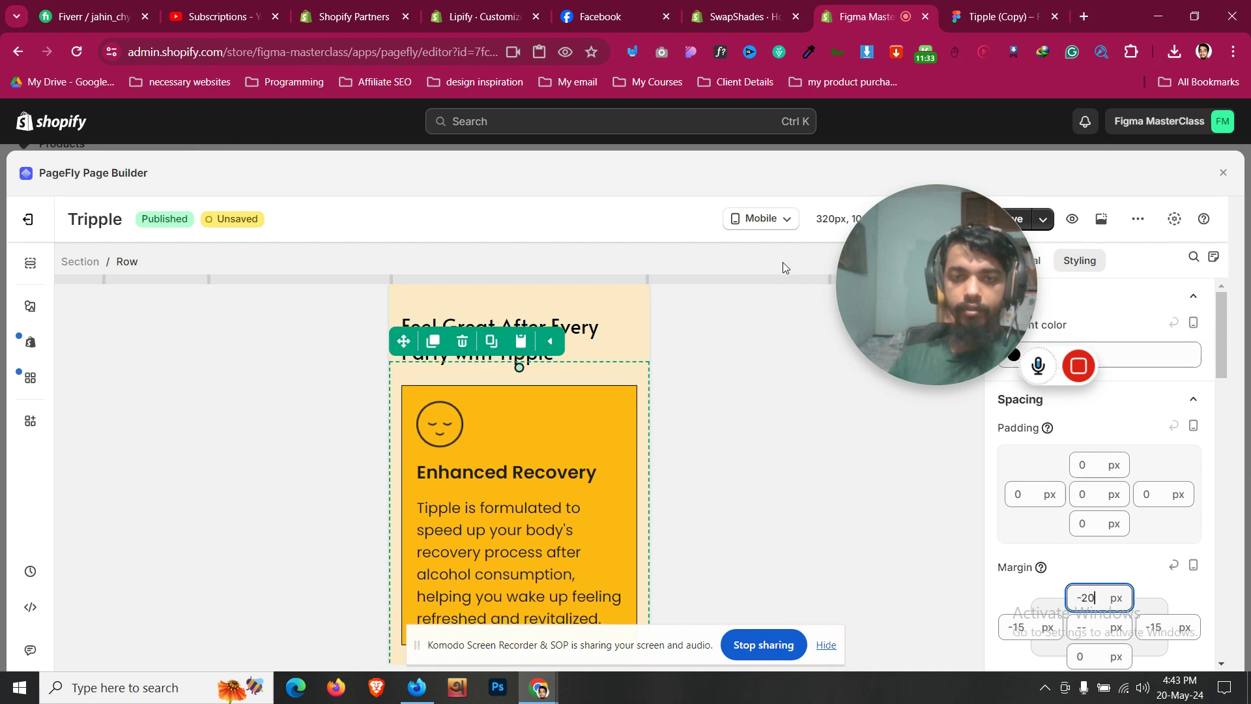
Step: Switch to the all-devices layout and set the top margin of the Feel Great section's slideshow to 0 px
left_click(759, 218)
left_click(762, 251)
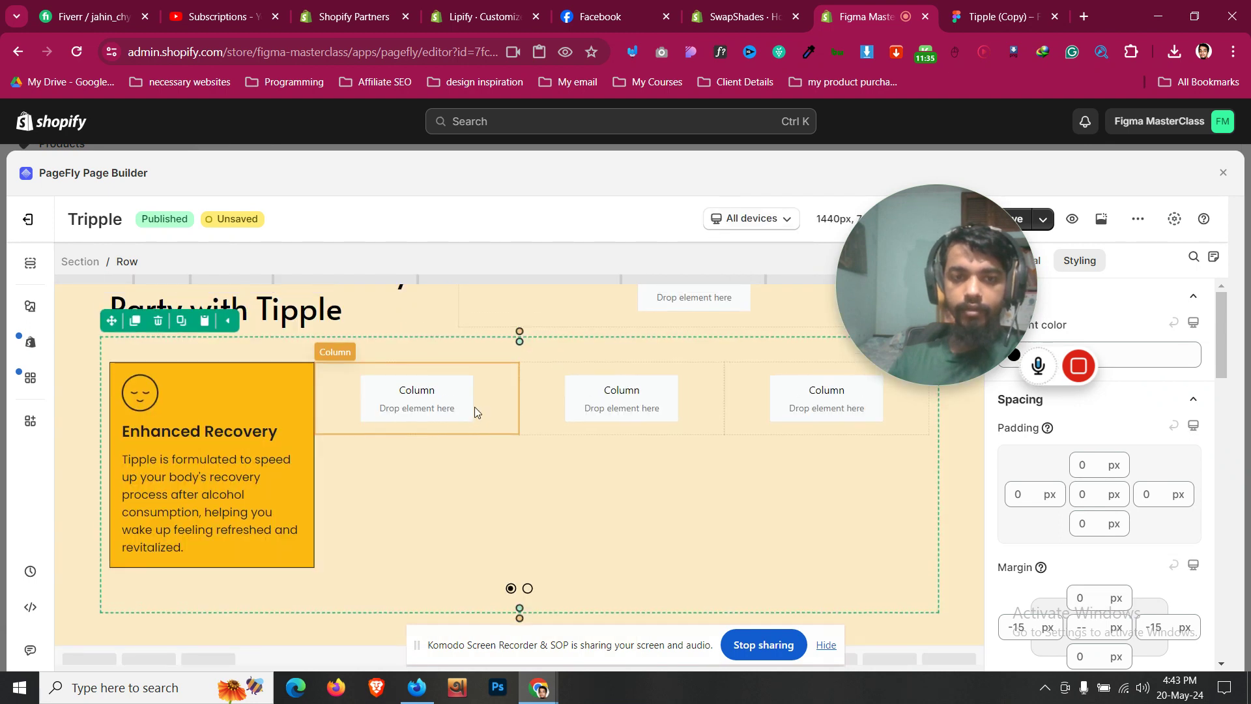
left_click(249, 444)
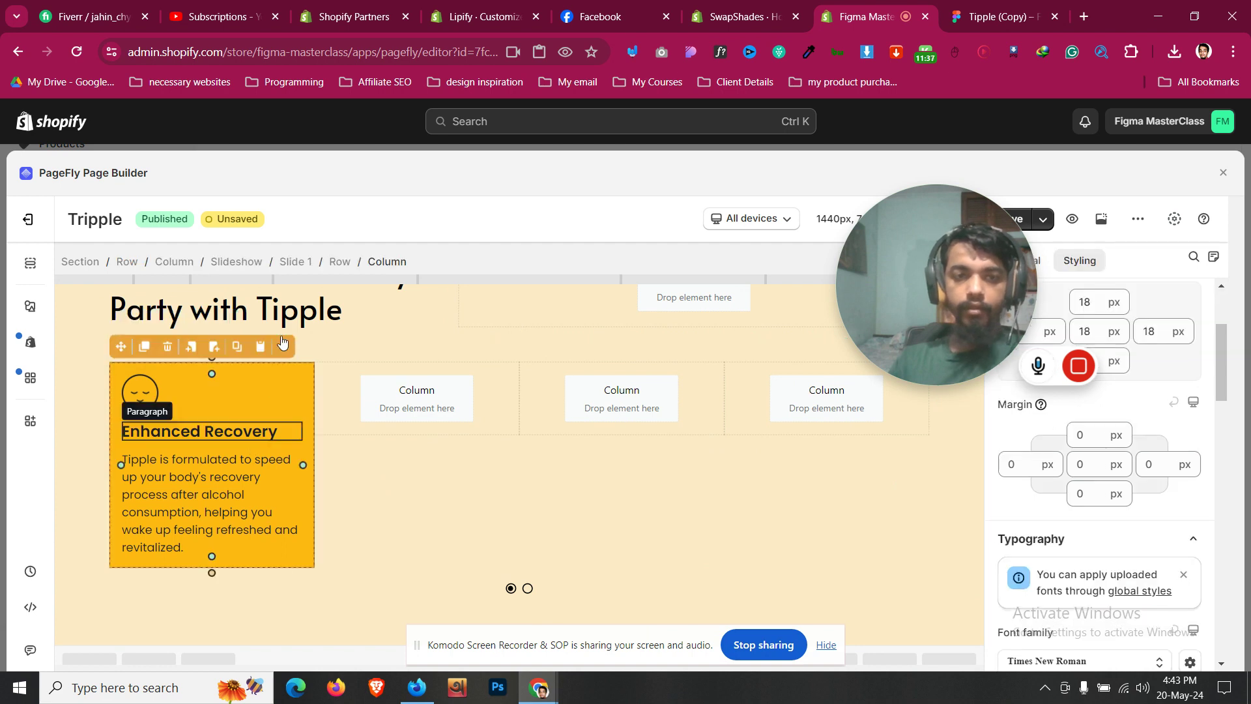
left_click(245, 262)
key("BackSpace")
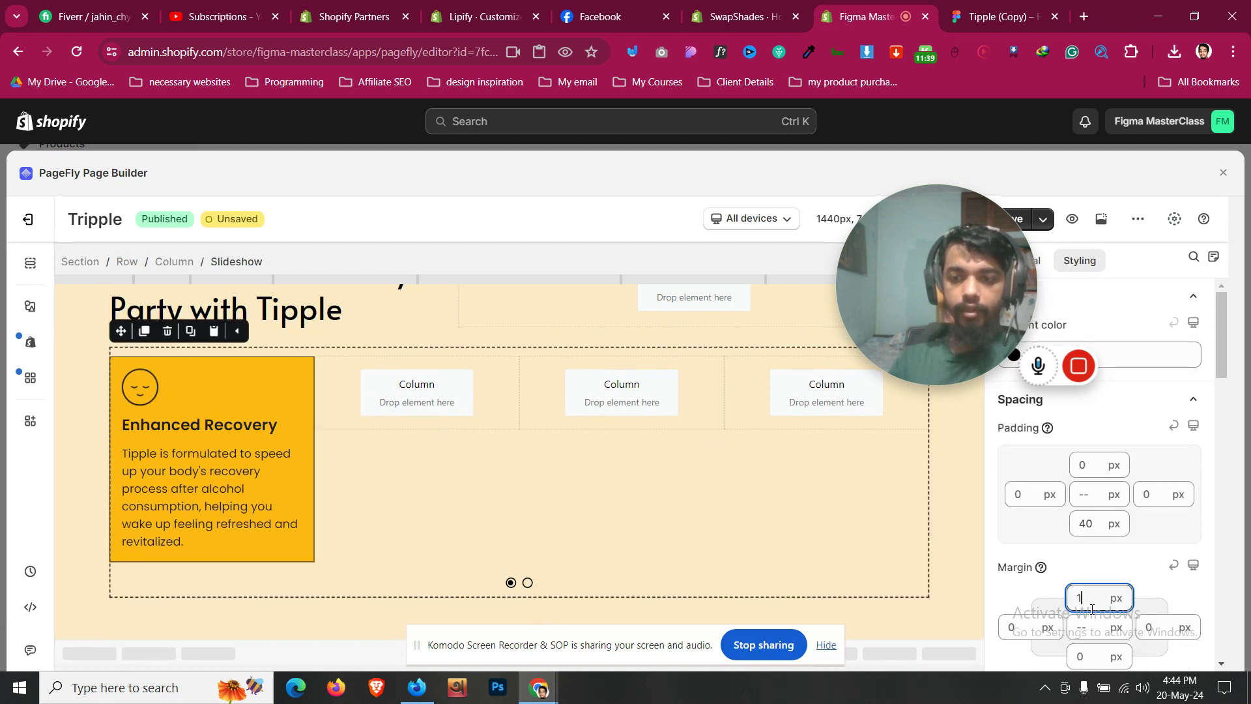
left_click(206, 362)
left_click(235, 263)
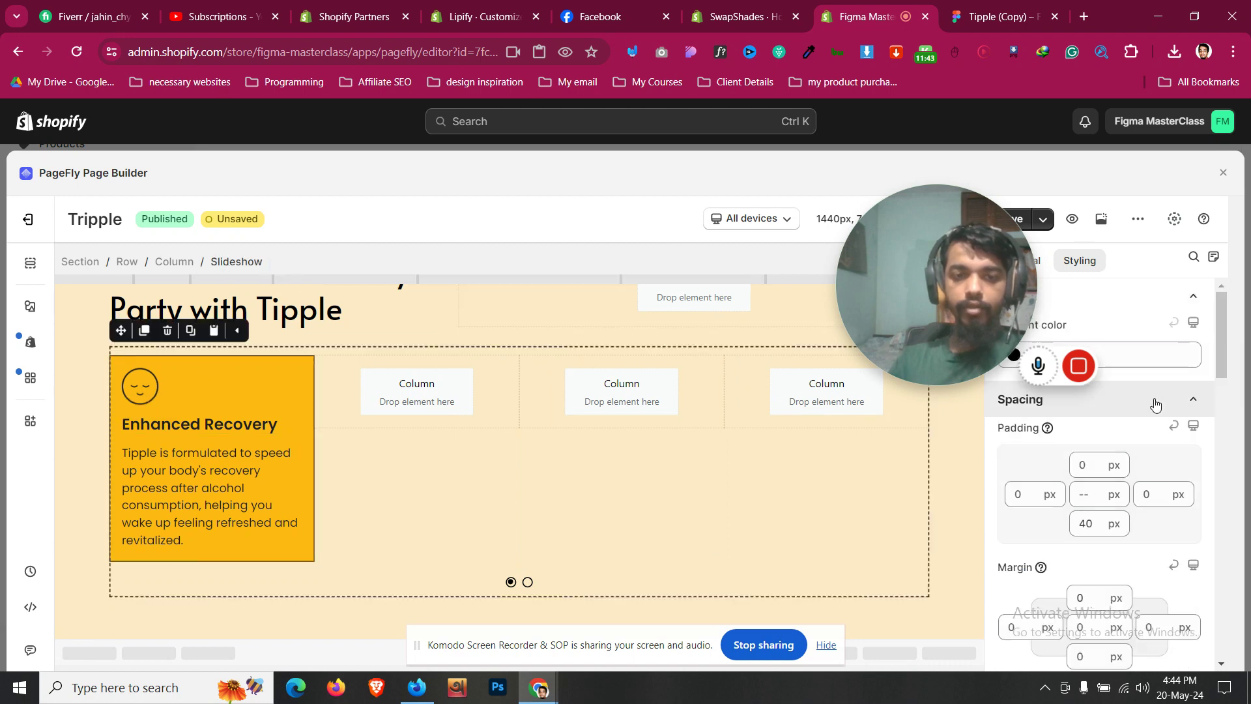
Step: Delete all slides except the Enhanced Recovery one from the Feel Great section's slideshow
left_click(1039, 260)
scroll(1174, 452, "up", 5)
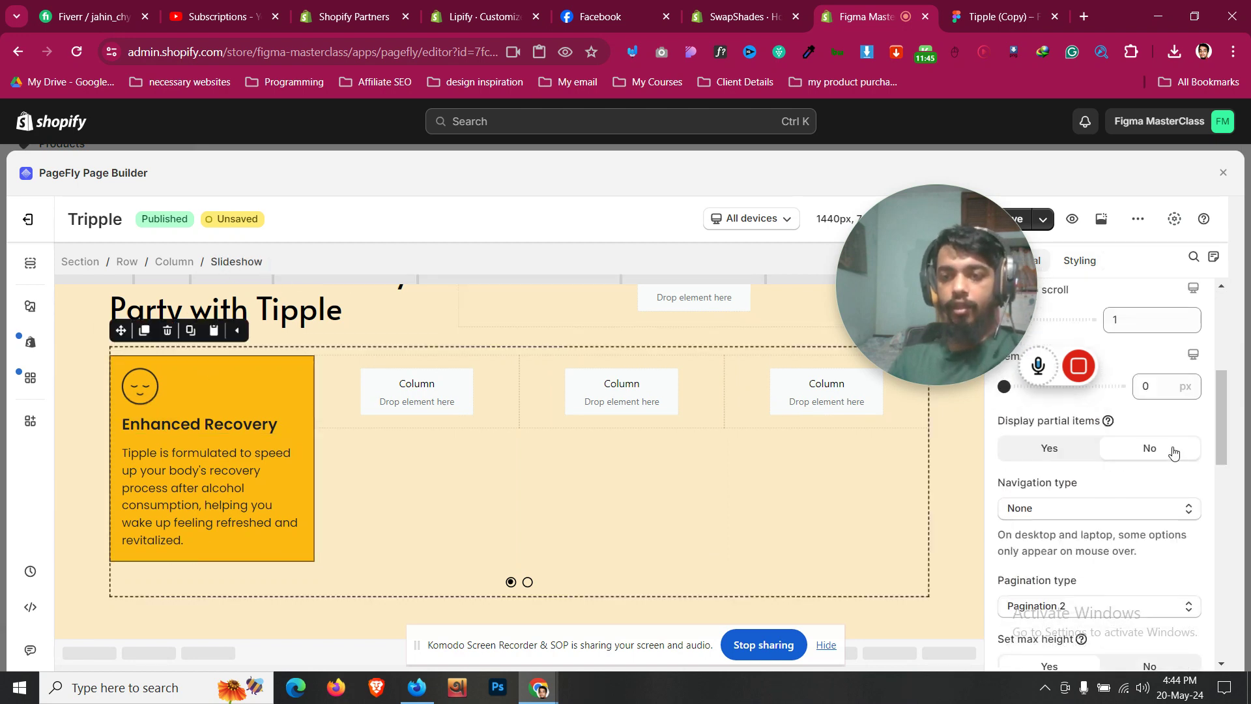
left_click(1167, 399)
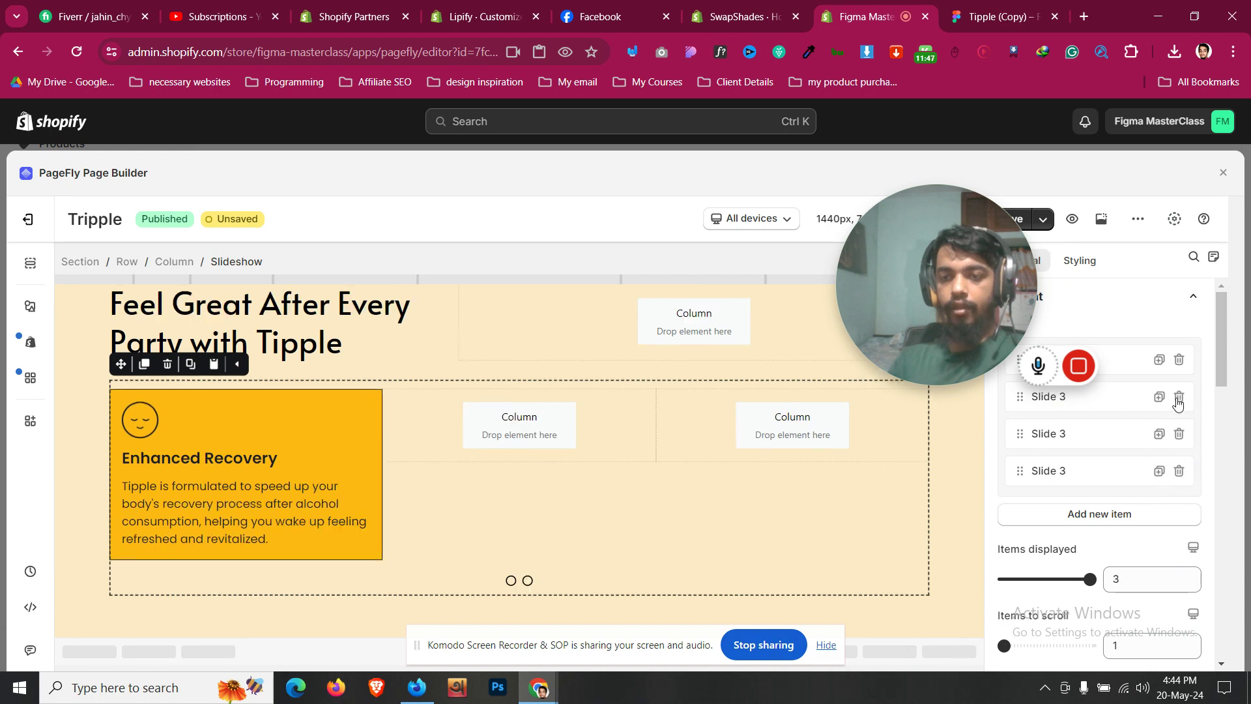
left_click(1177, 398)
left_click(1177, 399)
left_click(1177, 399)
Step: Duplicate the Enhanced Recovery slide four times so the slideshow holds five slides
left_click(1156, 363)
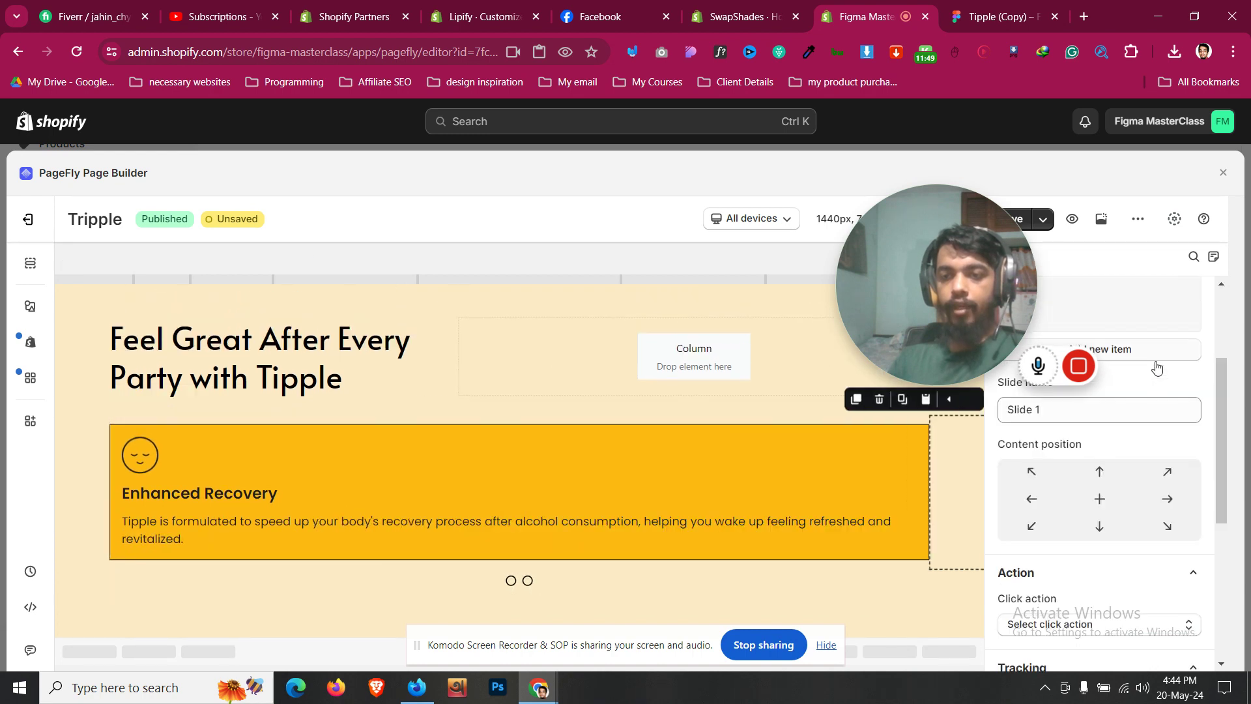
left_click(246, 263)
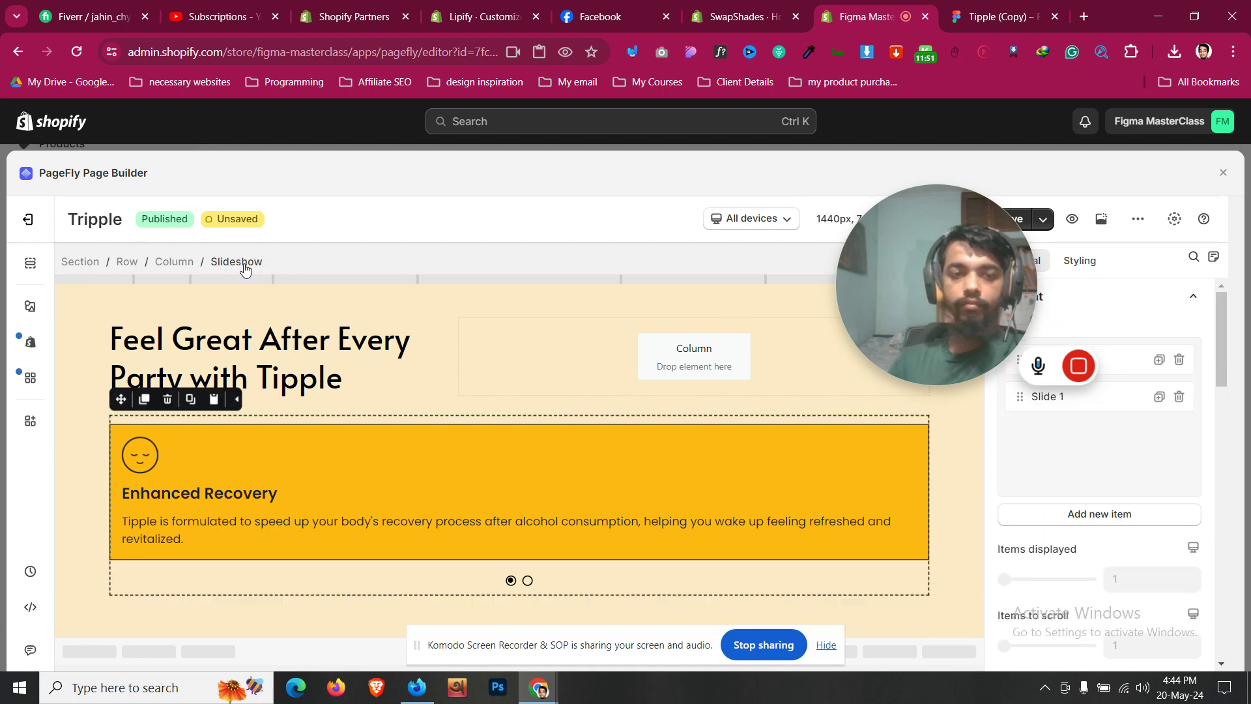
left_click(1158, 397)
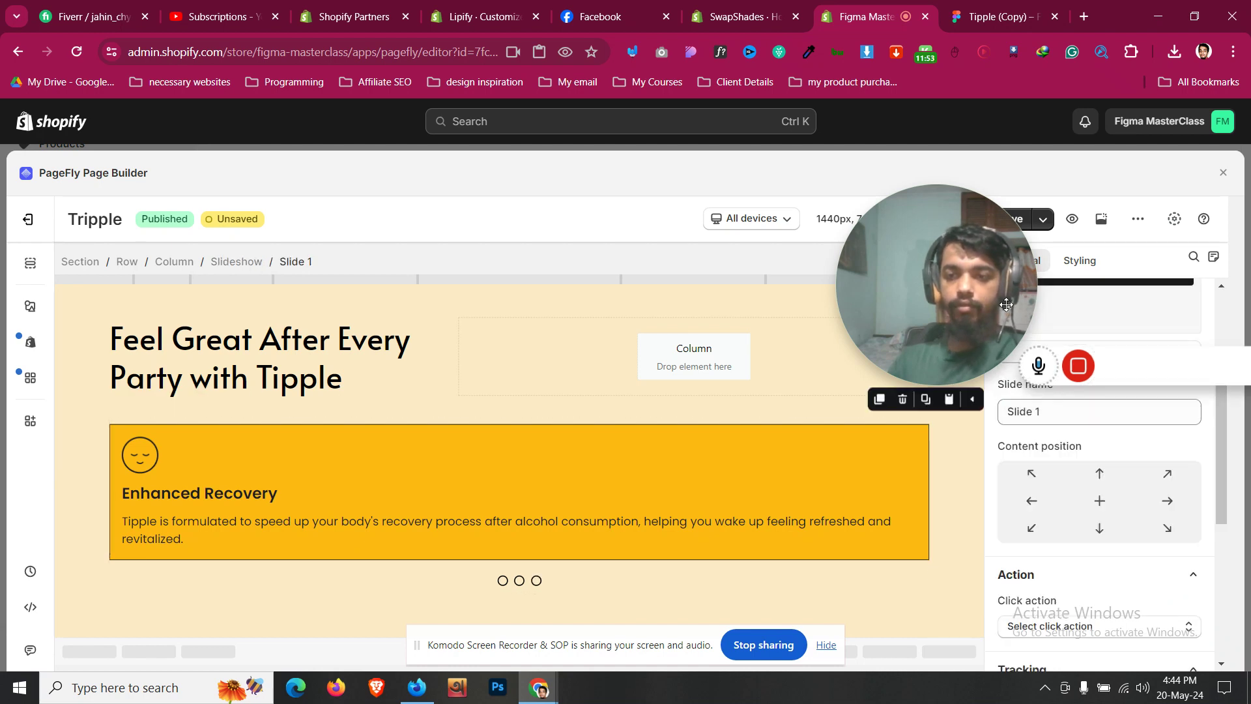
left_click(239, 262)
left_click(1157, 434)
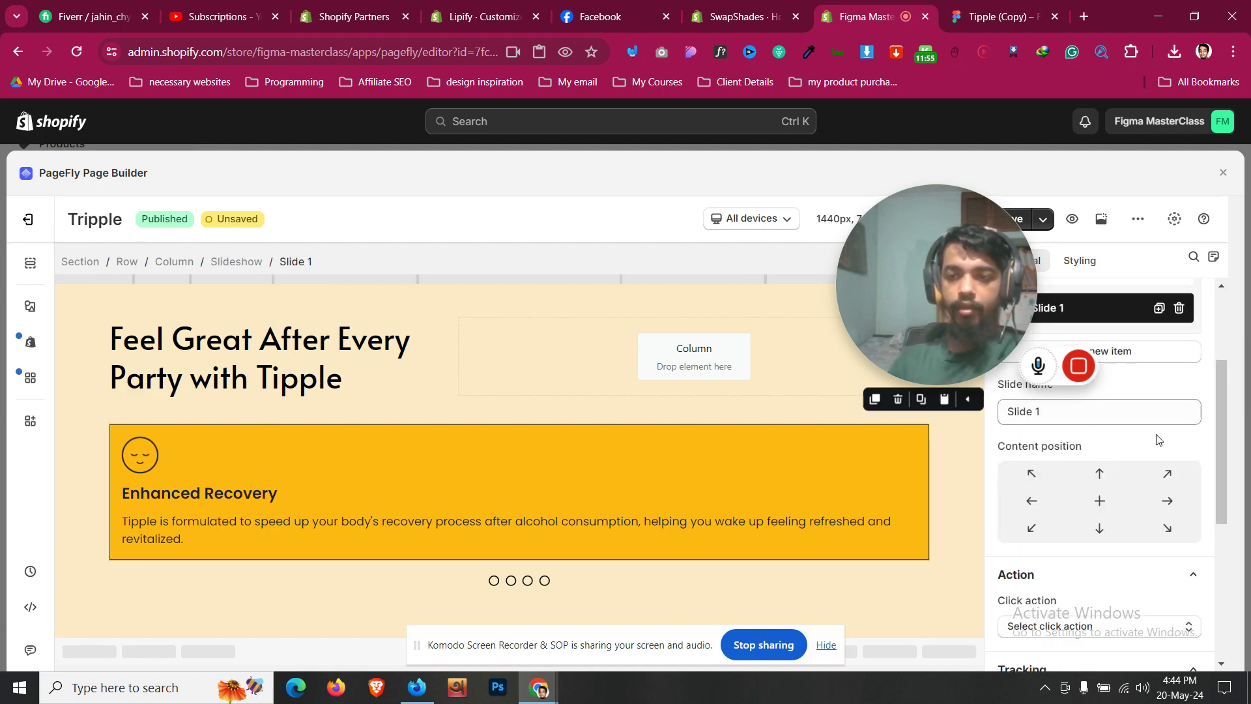
left_click(240, 262)
scroll(1141, 454, "down", 3)
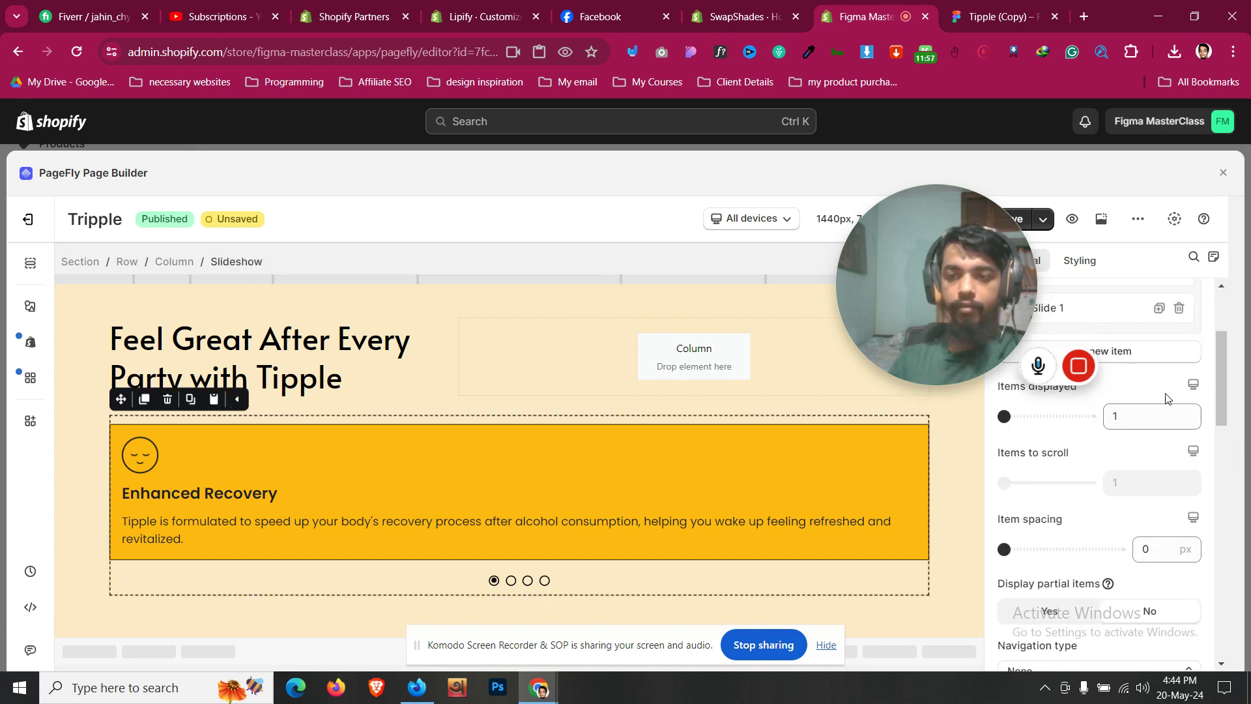
left_click(1159, 309)
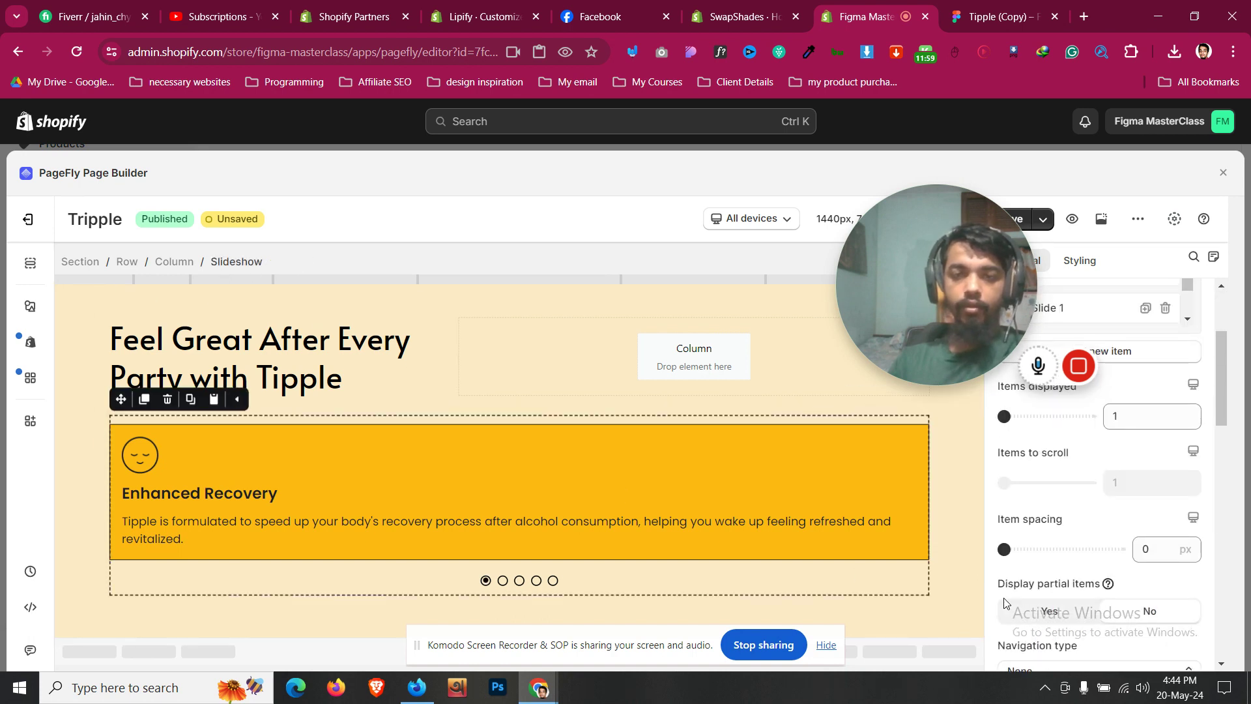
Step: Set the slideshow to display 4 items with an item spacing of 15 px in the all-devices layout
left_click_drag(1033, 415, 1088, 415)
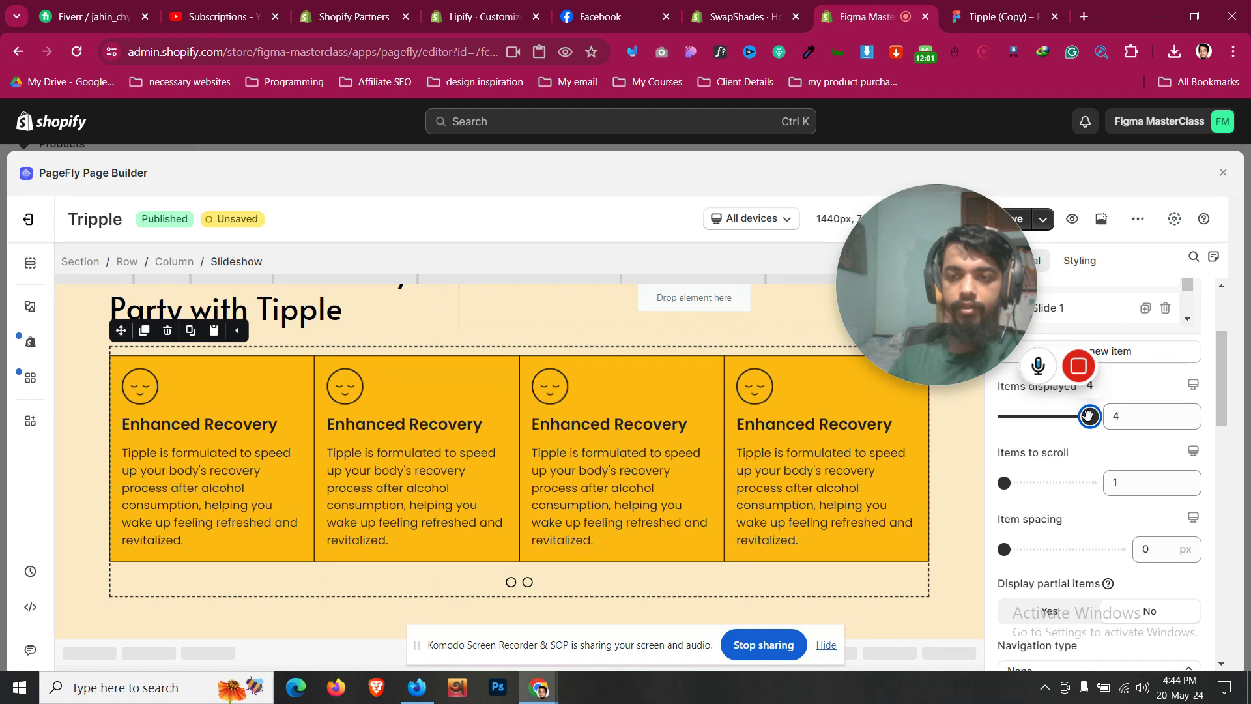
left_click(1174, 552)
type("12")
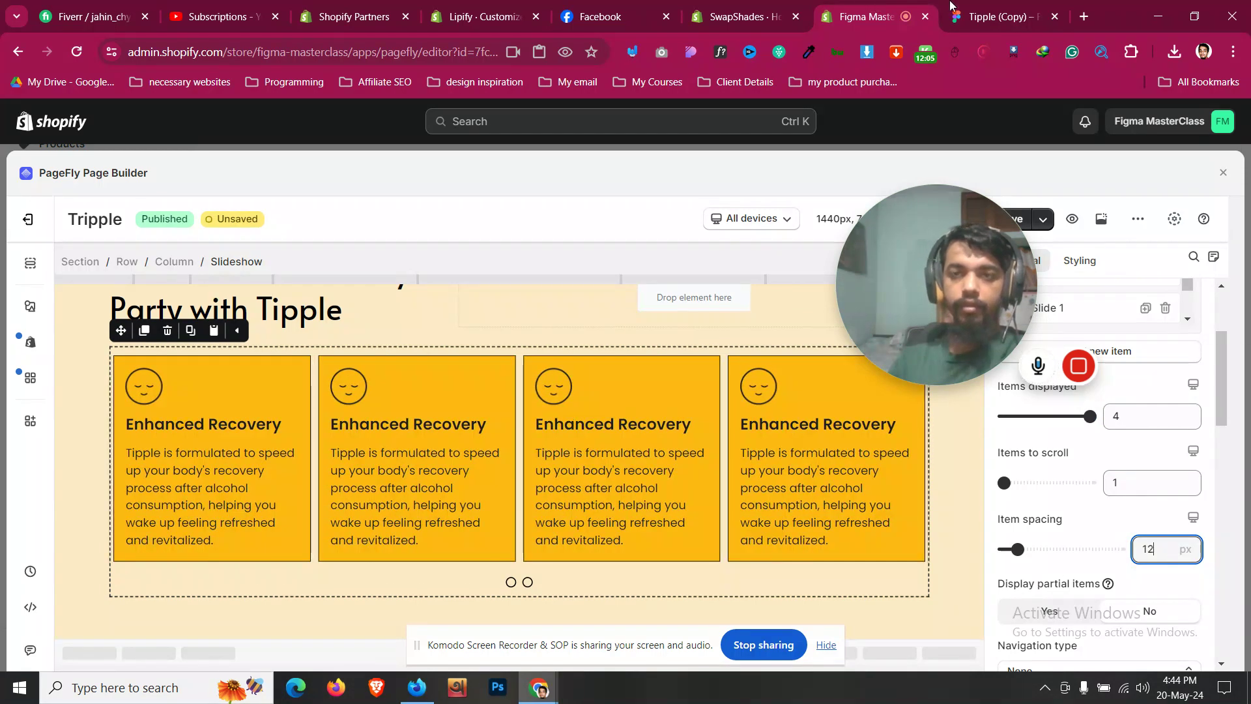
left_click(952, 9)
left_click(882, 17)
key("BackSpace")
type("5")
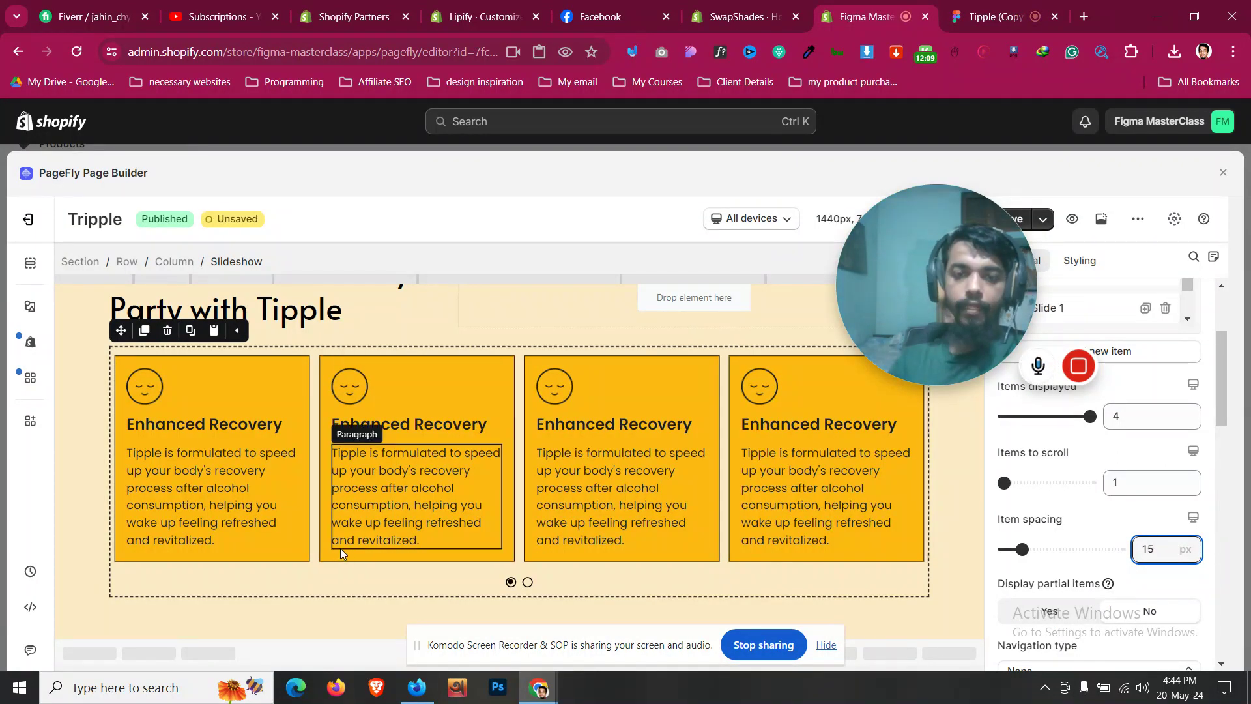
Step: Compare the row of Enhanced Recovery cards with the Feel Great section in the Figma design
left_click(72, 550)
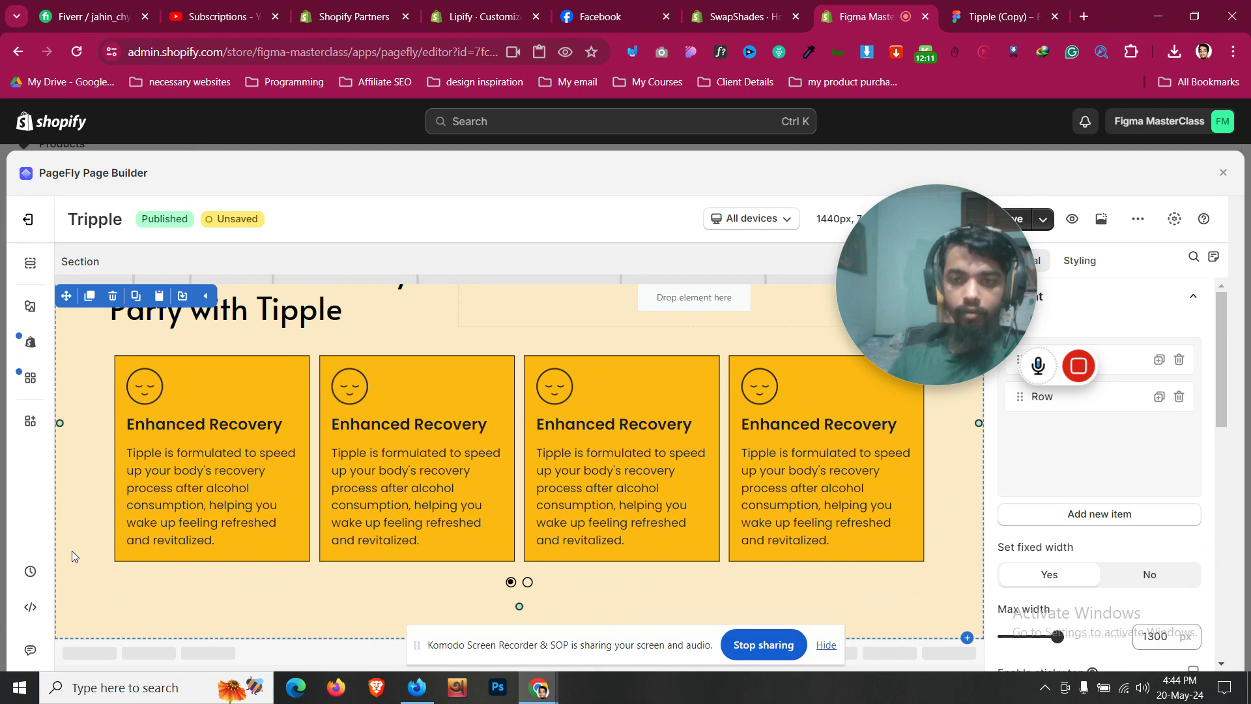
scroll(72, 549, "up", 3)
scroll(72, 550, "down", 3)
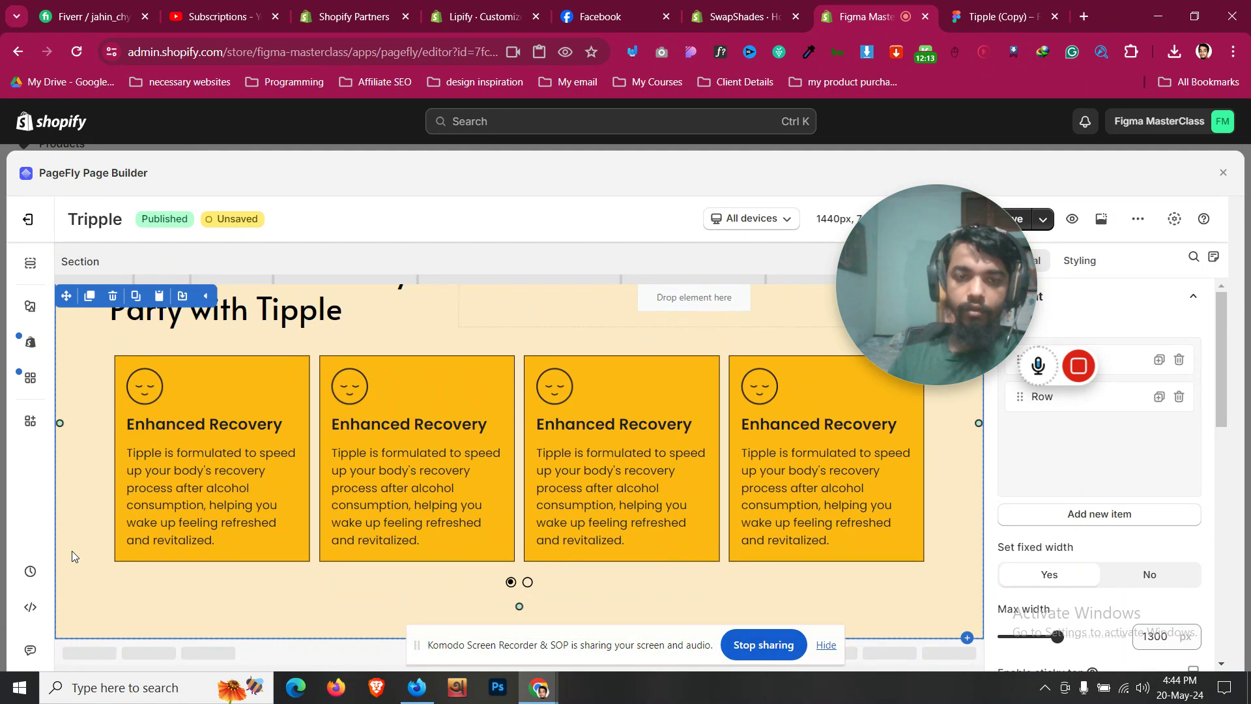
left_click(972, 6)
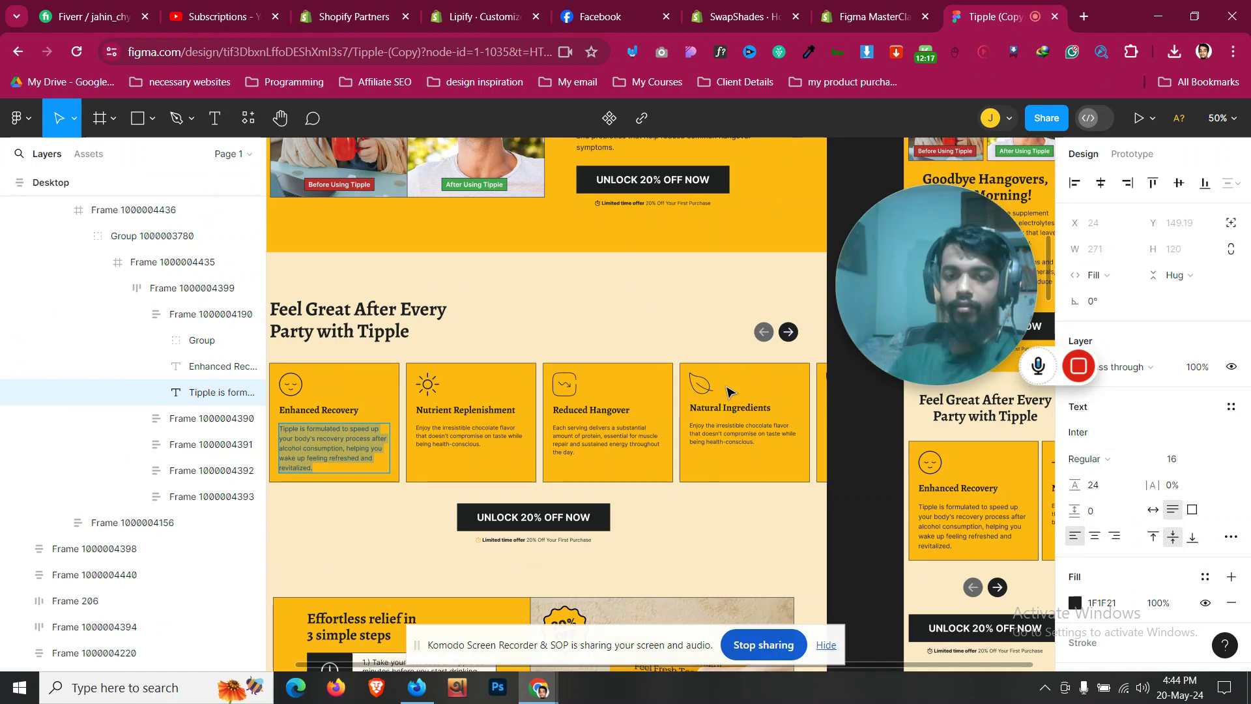
scroll(728, 388, "down", 1)
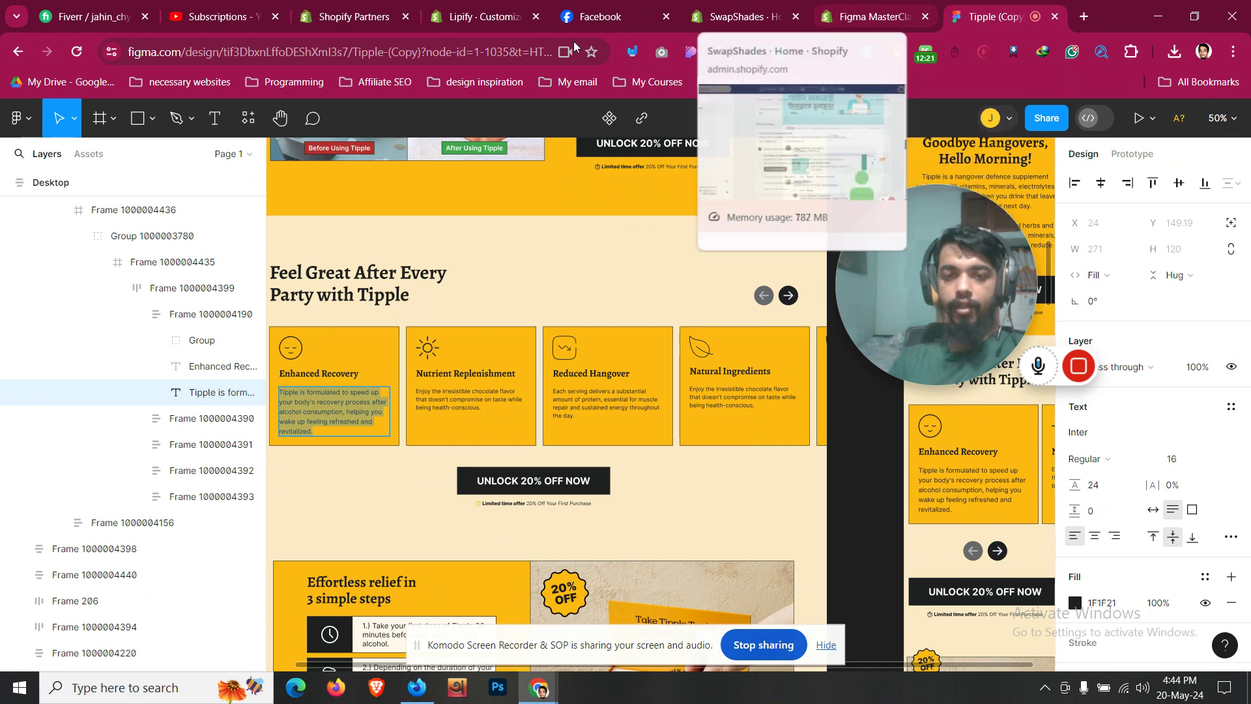
left_click(851, 12)
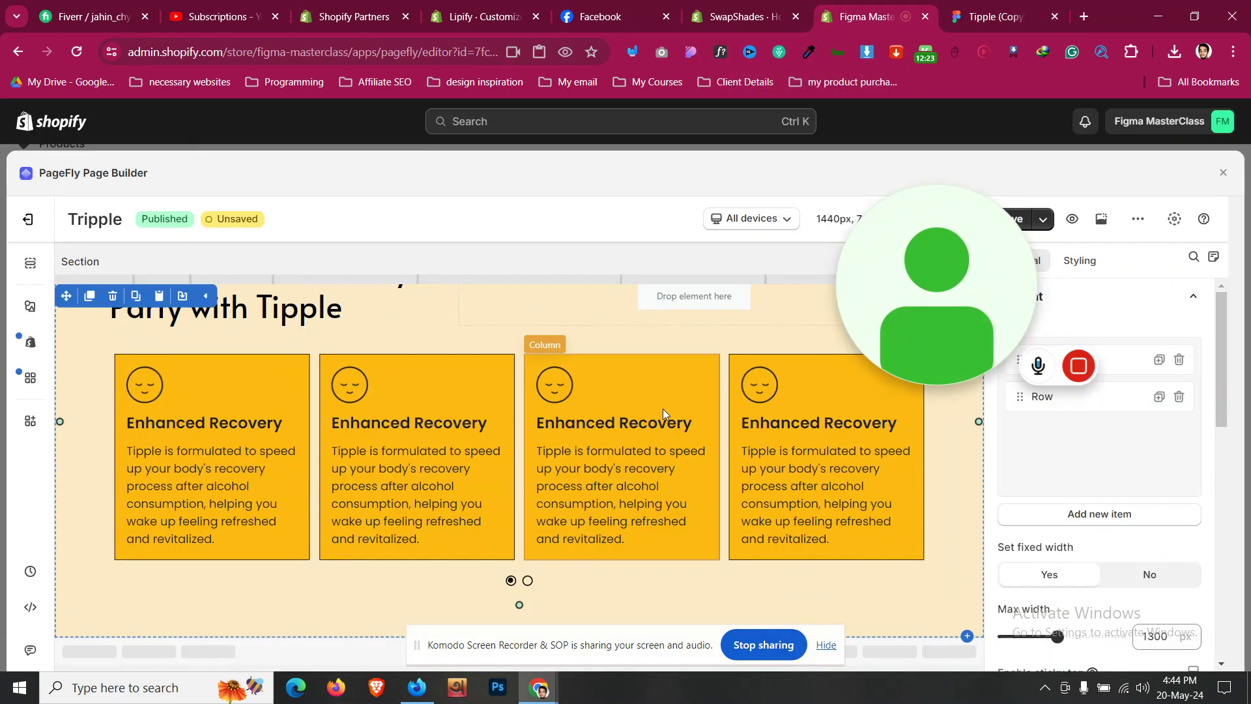
Step: Duplicate the UNLOCK 20% OFF NOW button, place the copy below the slideshow and center it horizontally
scroll(676, 404, "up", 3)
scroll(678, 402, "up", 1)
left_click(677, 423)
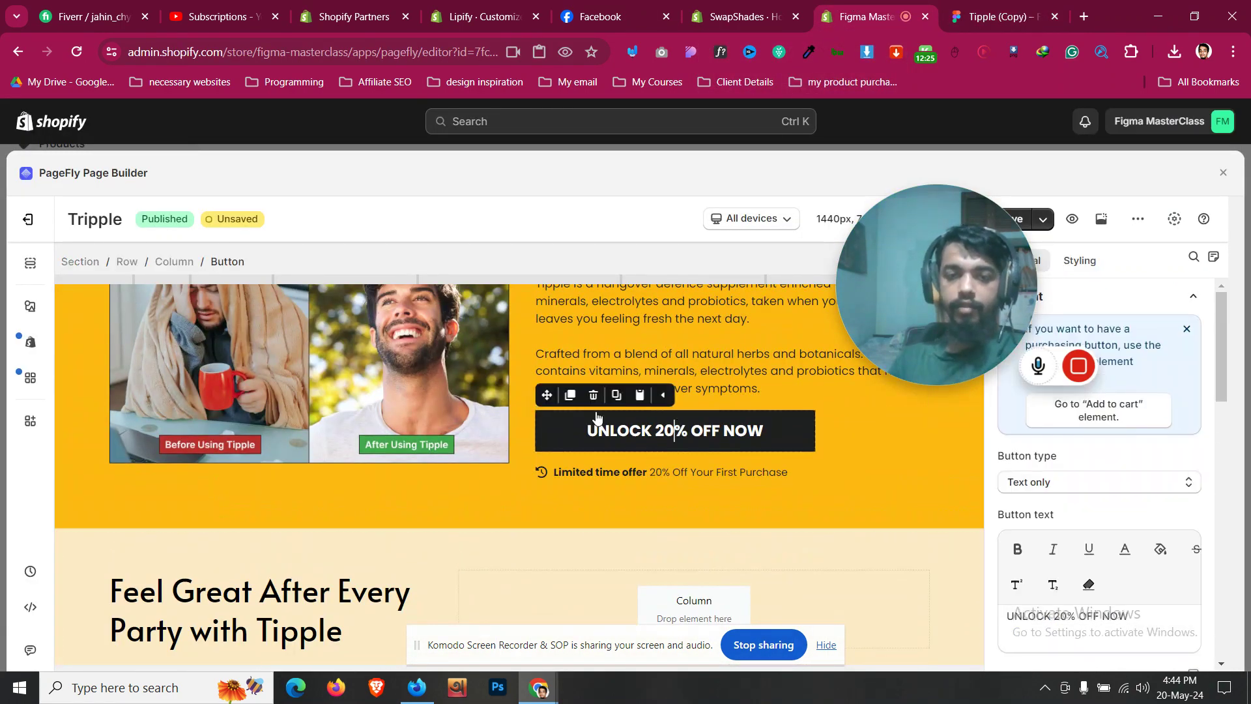
left_click(570, 394)
left_click_drag(550, 422, 525, 601)
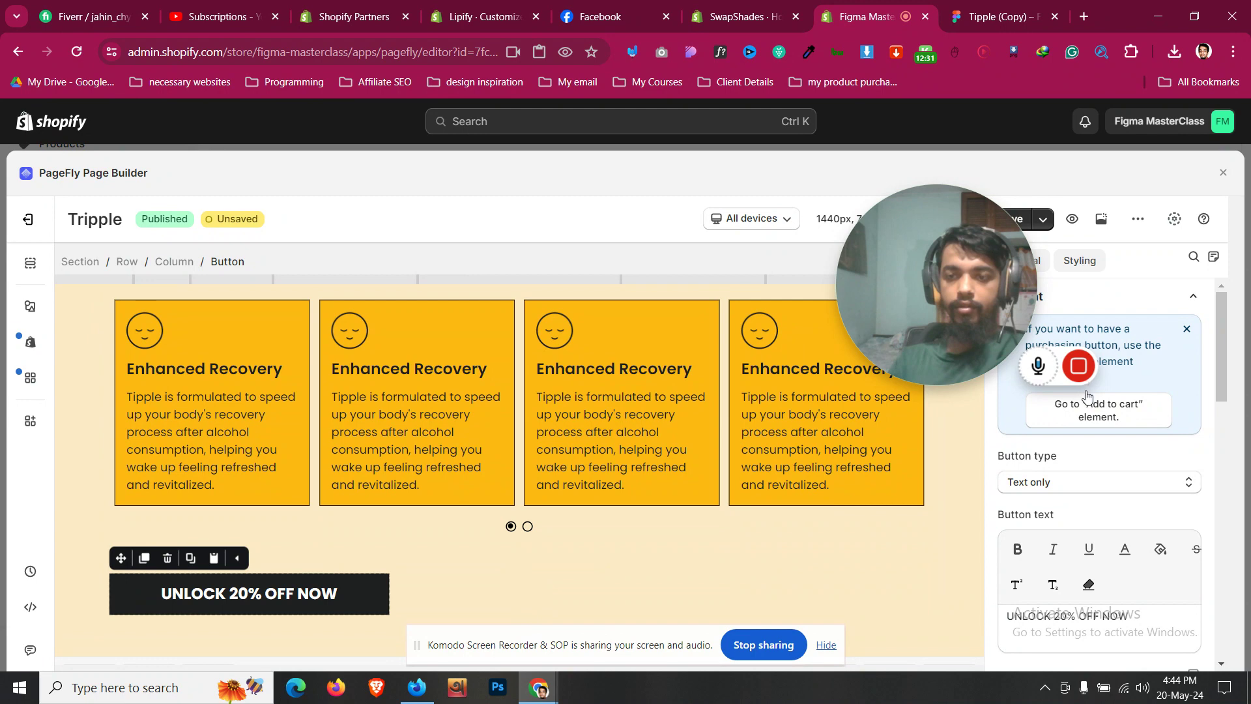
left_click(1100, 507)
Step: Duplicate the Limited time offer block and place the copy below the Feel Great section's UNLOCK 20% OFF NOW button
scroll(706, 491, "up", 3)
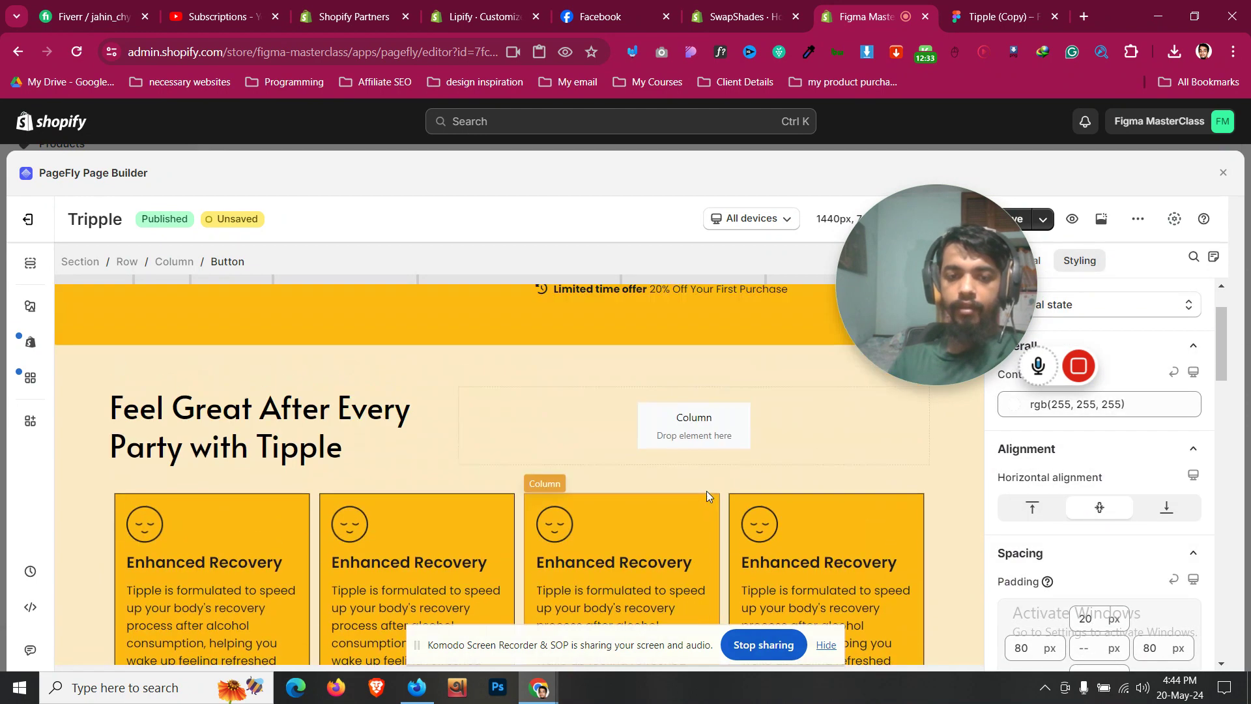
scroll(707, 491, "up", 2)
left_click(1002, 9)
left_click(889, 5)
left_click(819, 416)
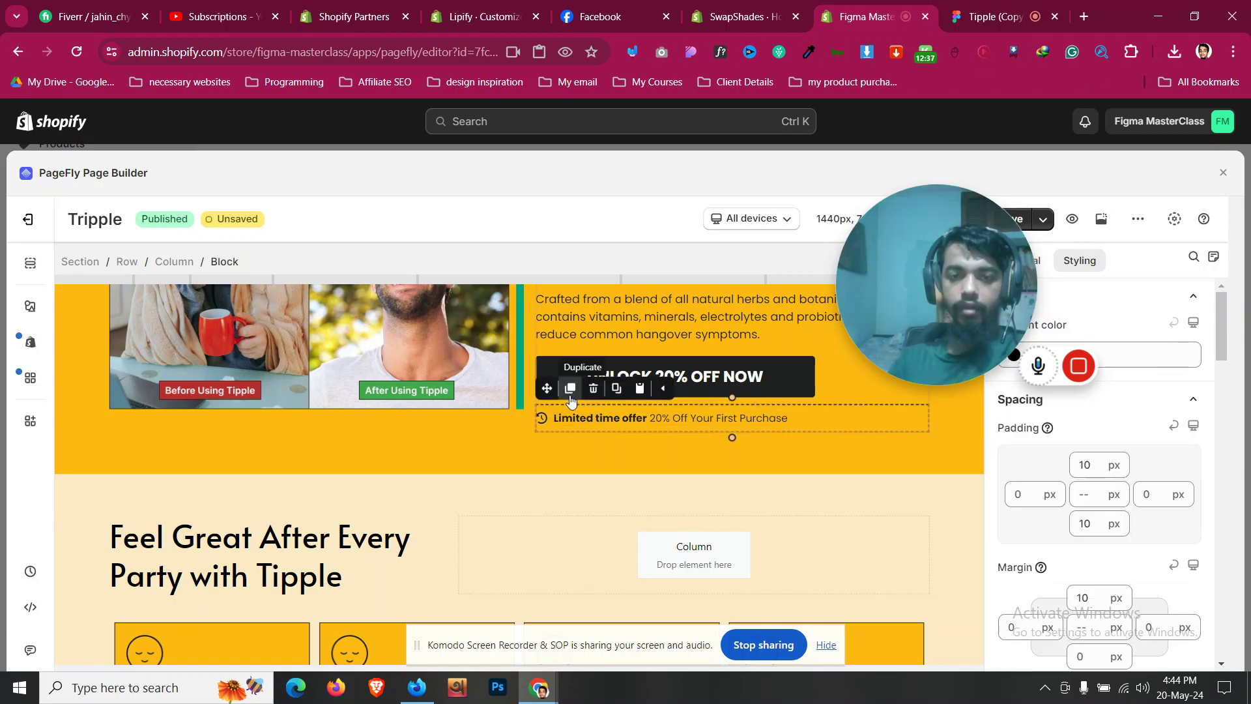
left_click(571, 399)
left_click_drag(547, 406, 530, 598)
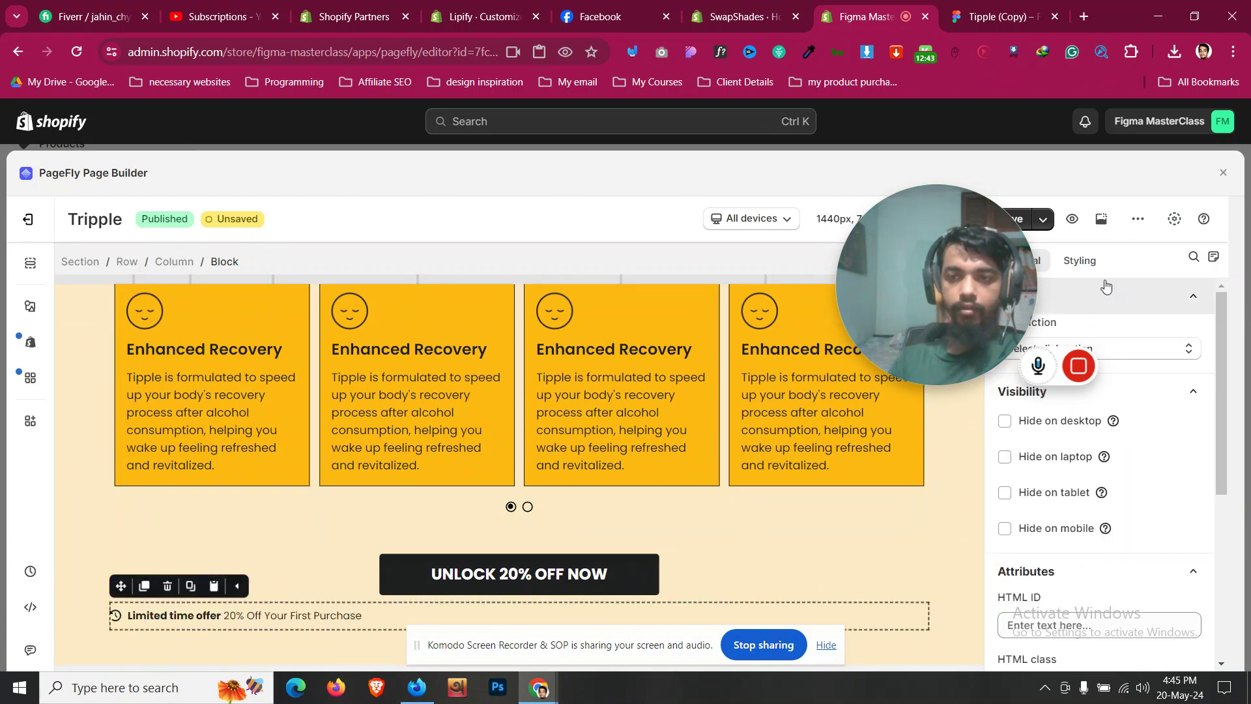
Step: Set the copied Limited time offer block's Justify content to Center
left_click(1082, 261)
scroll(1146, 495, "down", 5)
scroll(1160, 567, "down", 10)
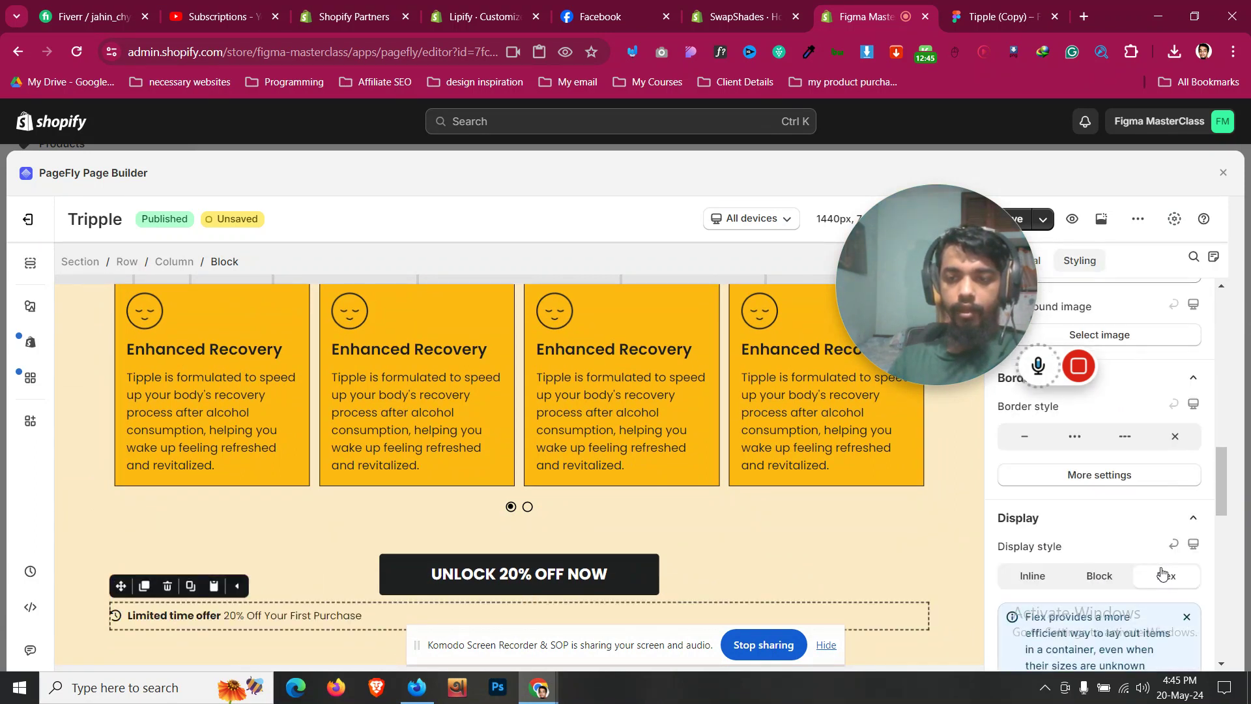
left_click(1147, 529)
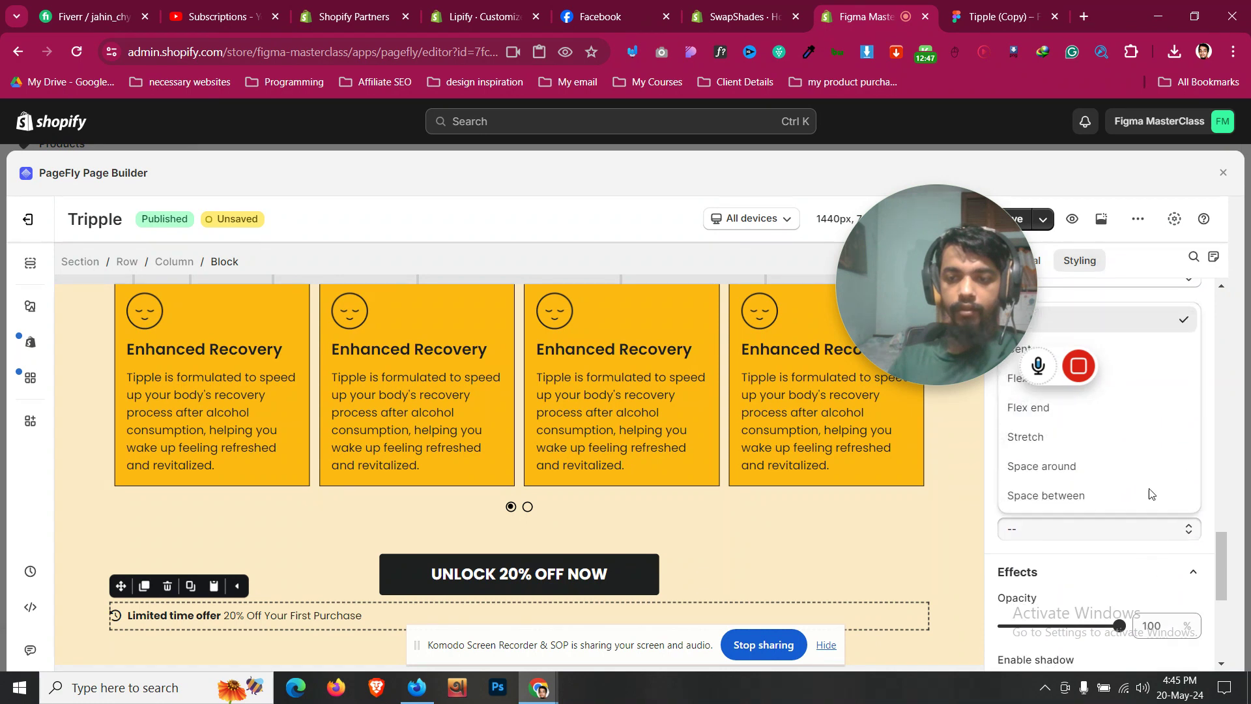
left_click(1146, 355)
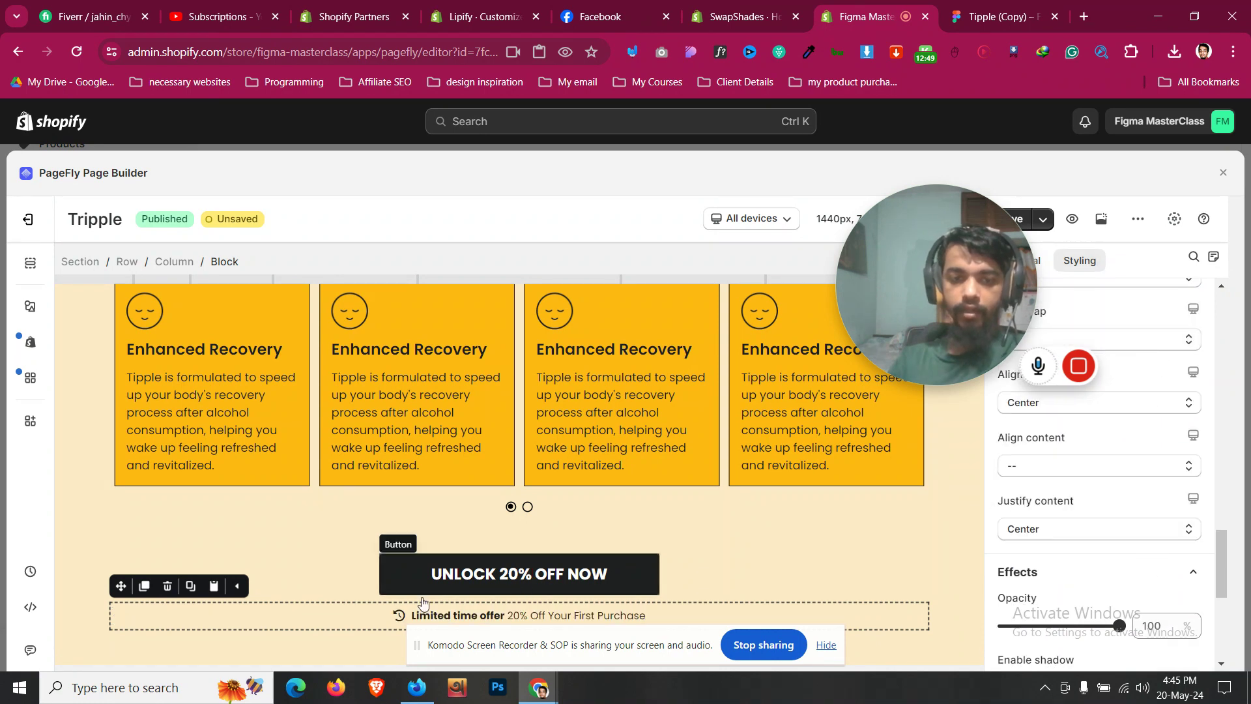
left_click(80, 547)
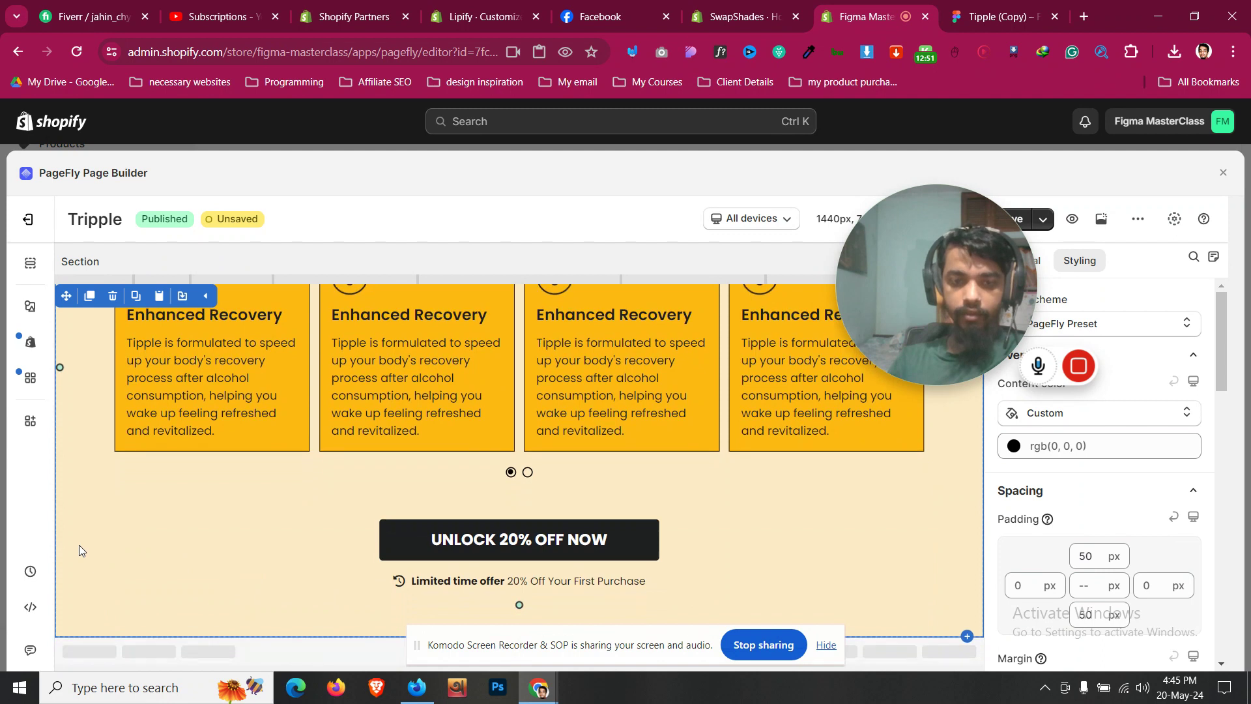
Step: Review the Feel Great section's button area and the Effortless relief section in the Figma design, and return to PageFly
left_click(999, 7)
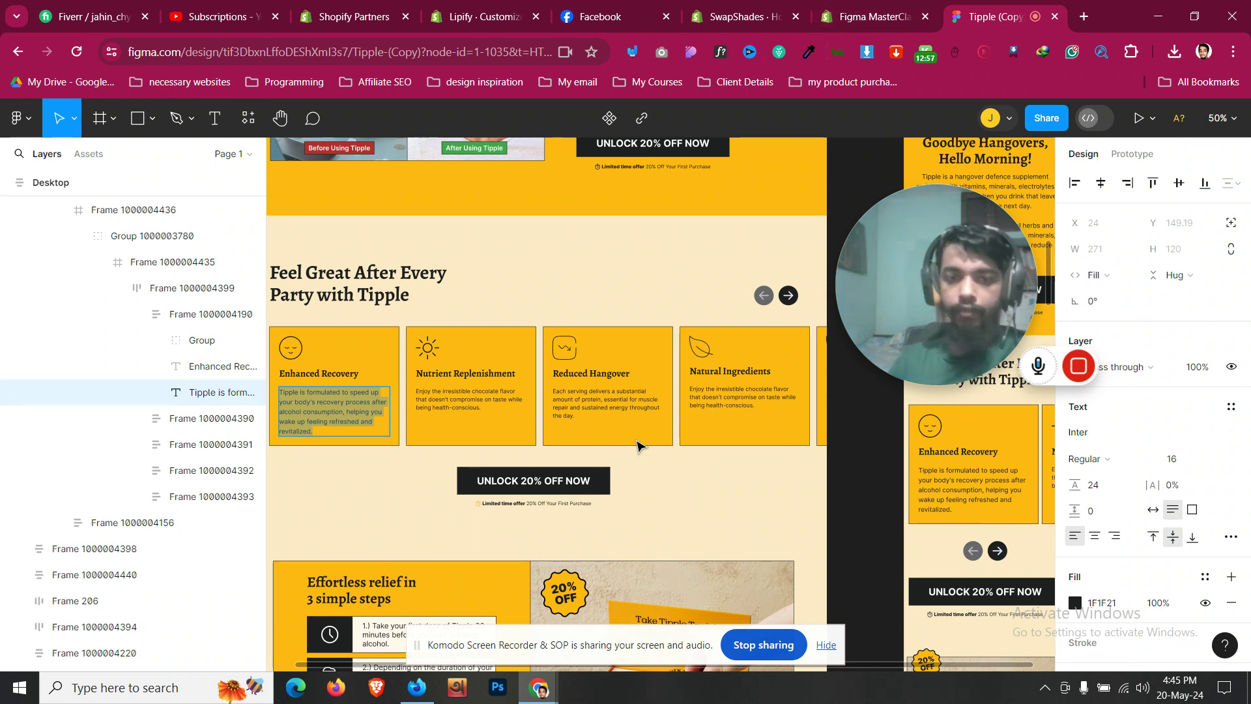
scroll(593, 506, "down", 2)
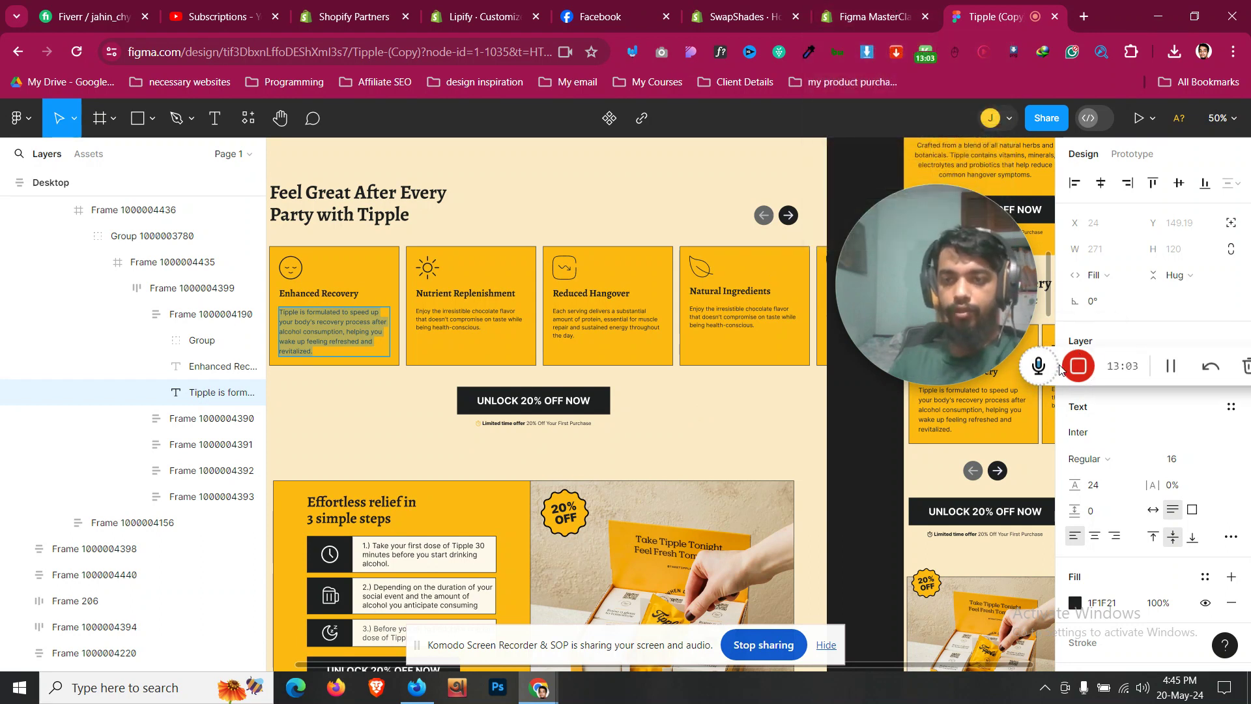
scroll(669, 468, "down", 3)
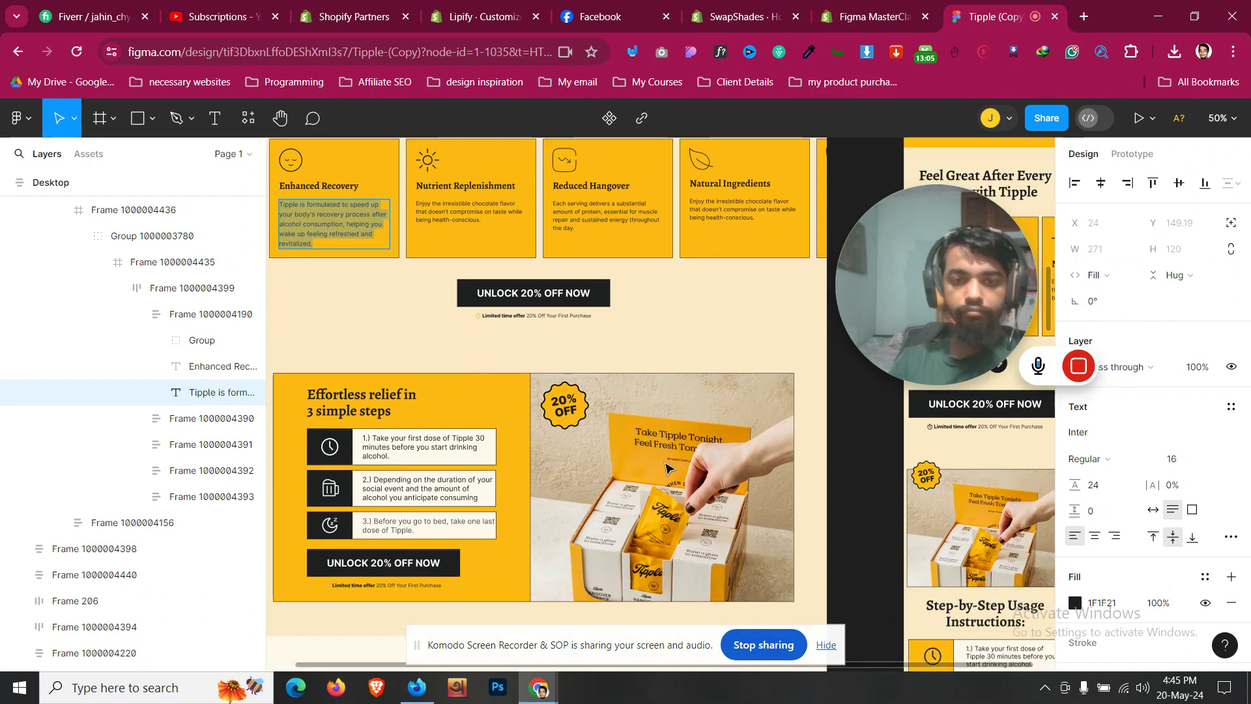
key("ctrl+shift+Tab")
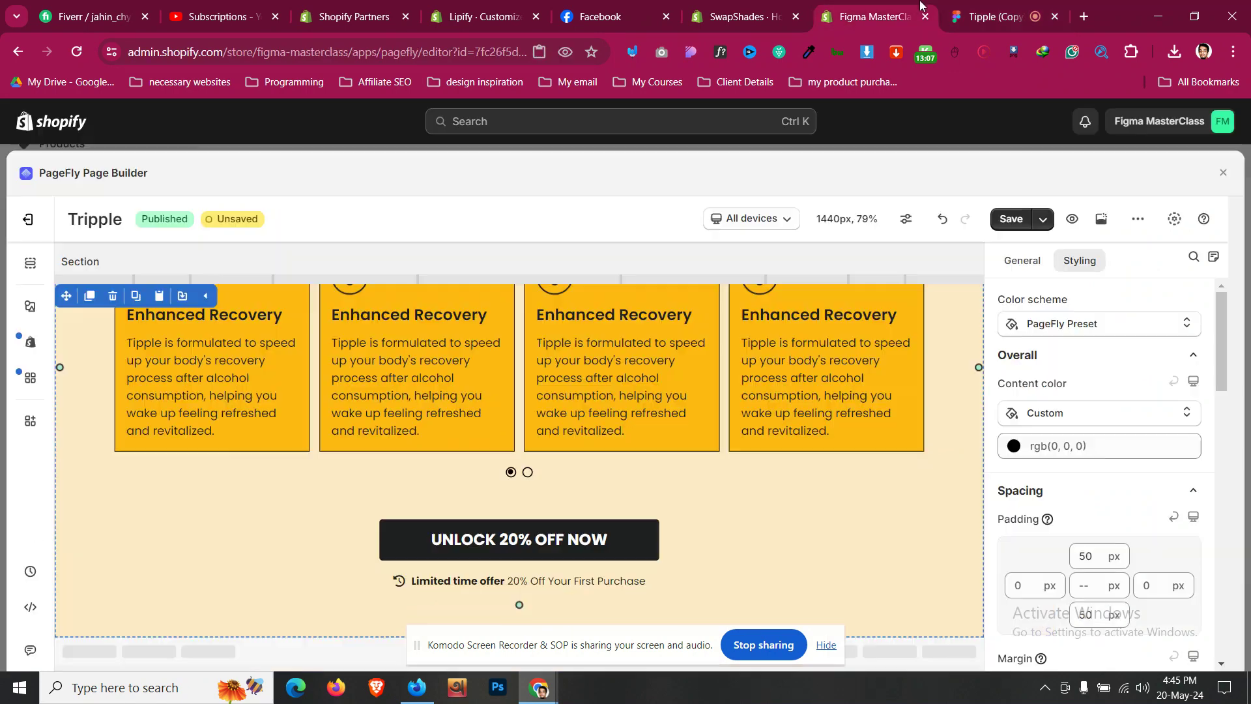
Step: In the mobile view, set the top margin of the row containing the UNLOCK 20% OFF NOW button below the slideshow to -20 px
left_click(771, 222)
left_click(748, 338)
scroll(540, 445, "down", 3)
left_click(539, 444)
scroll(539, 444, "down", 3)
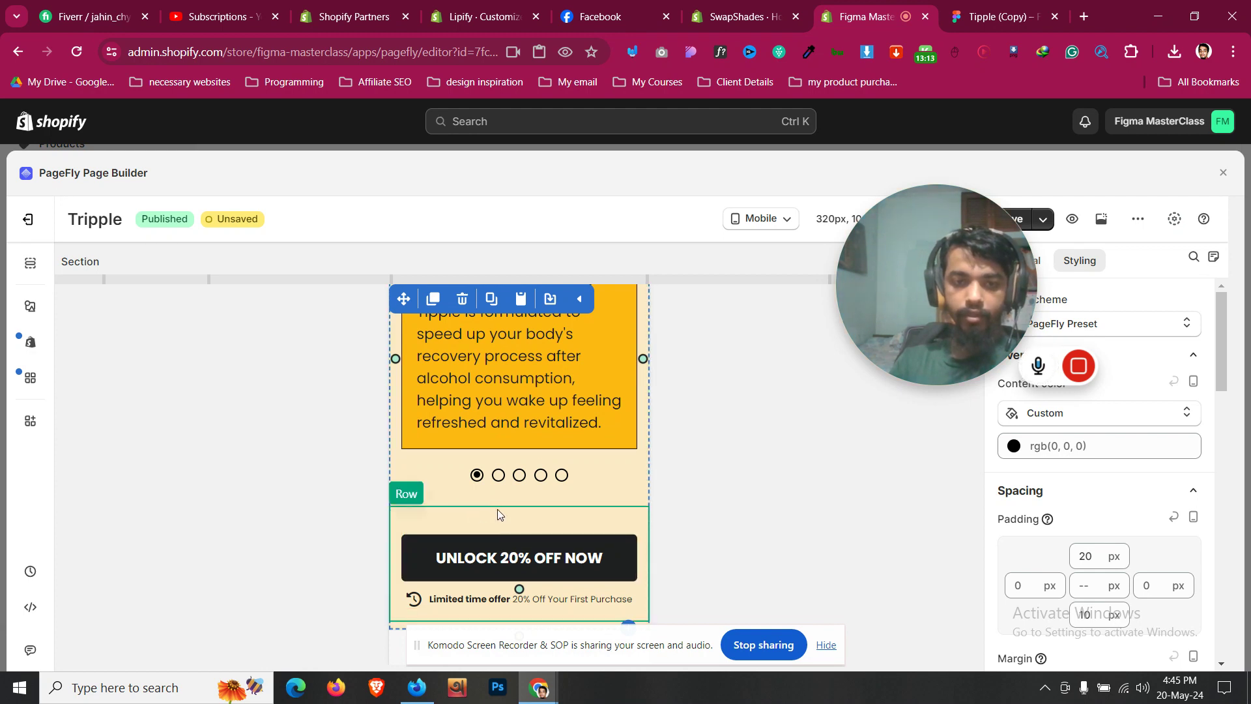
left_click(499, 494)
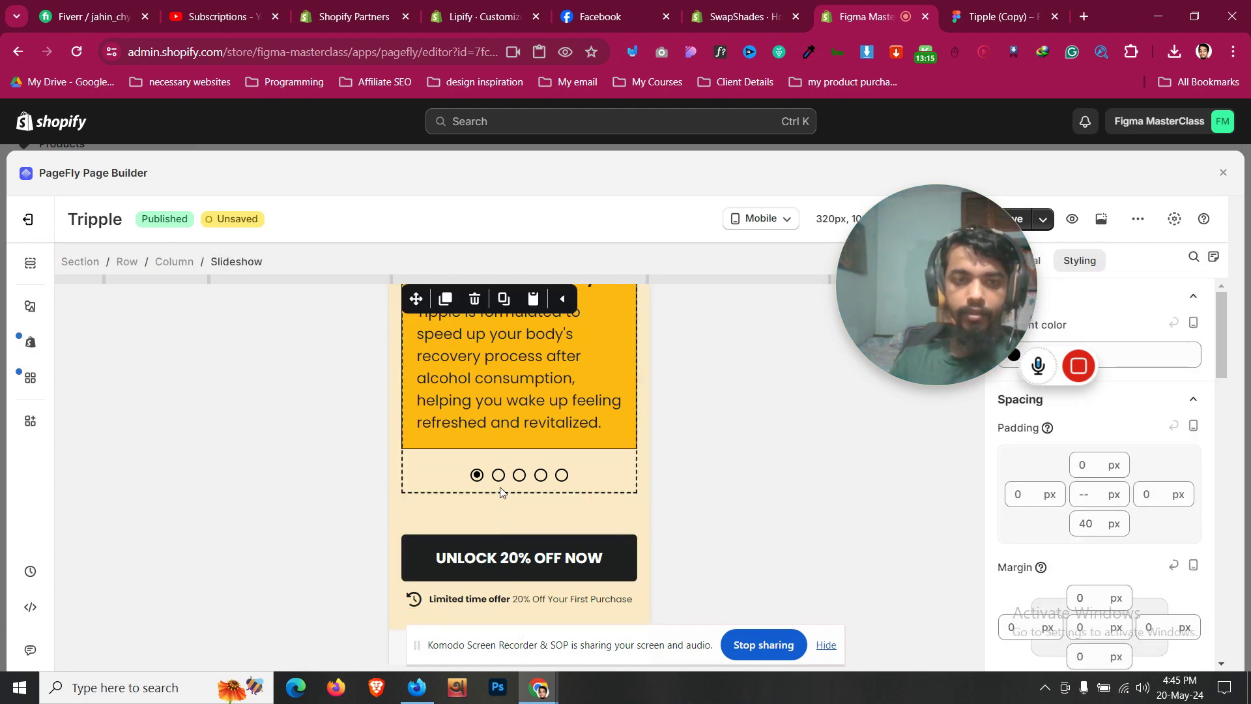
left_click(462, 513)
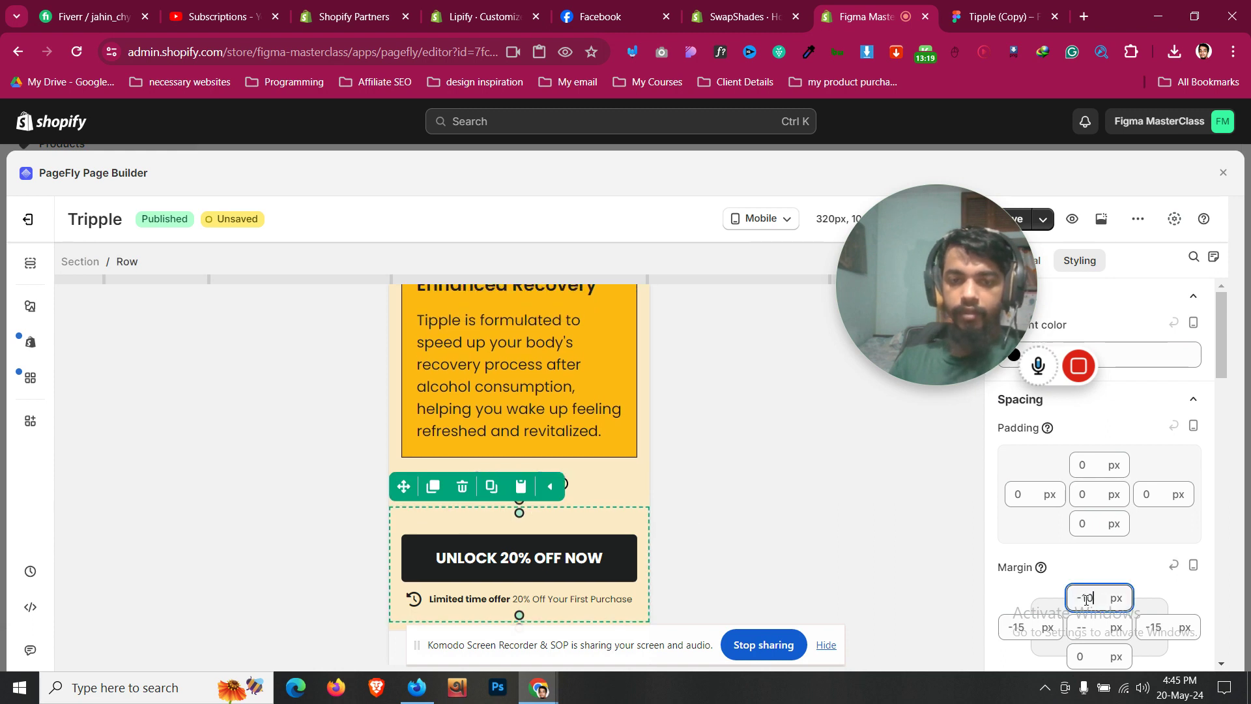
key("Down")
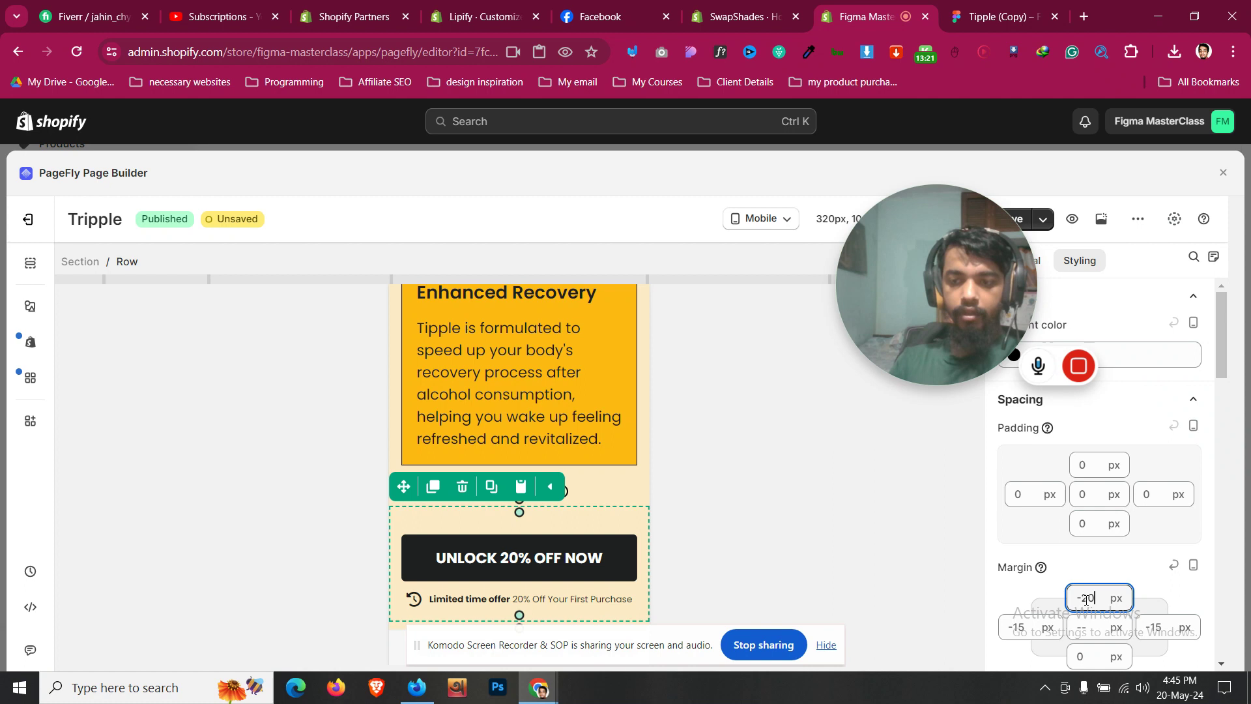
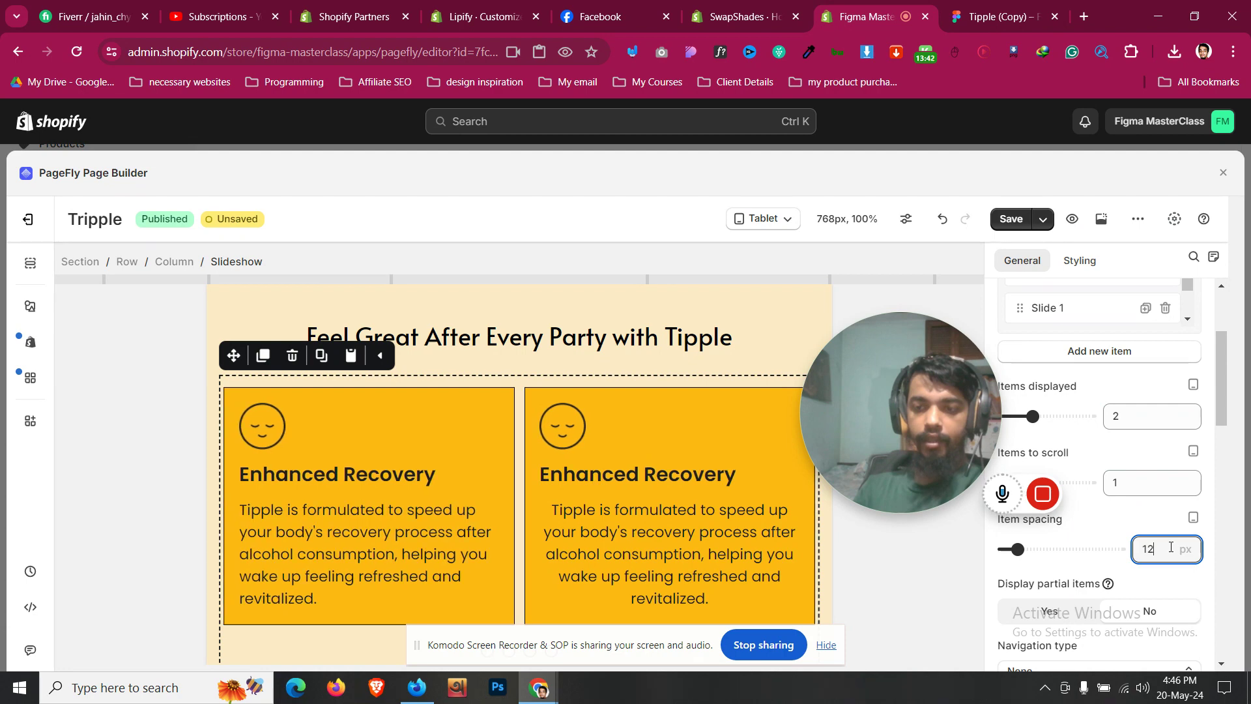
Step: In the tablet view, set the Feel Great section's top and bottom padding to 30 px
scroll(577, 460, "down", 3)
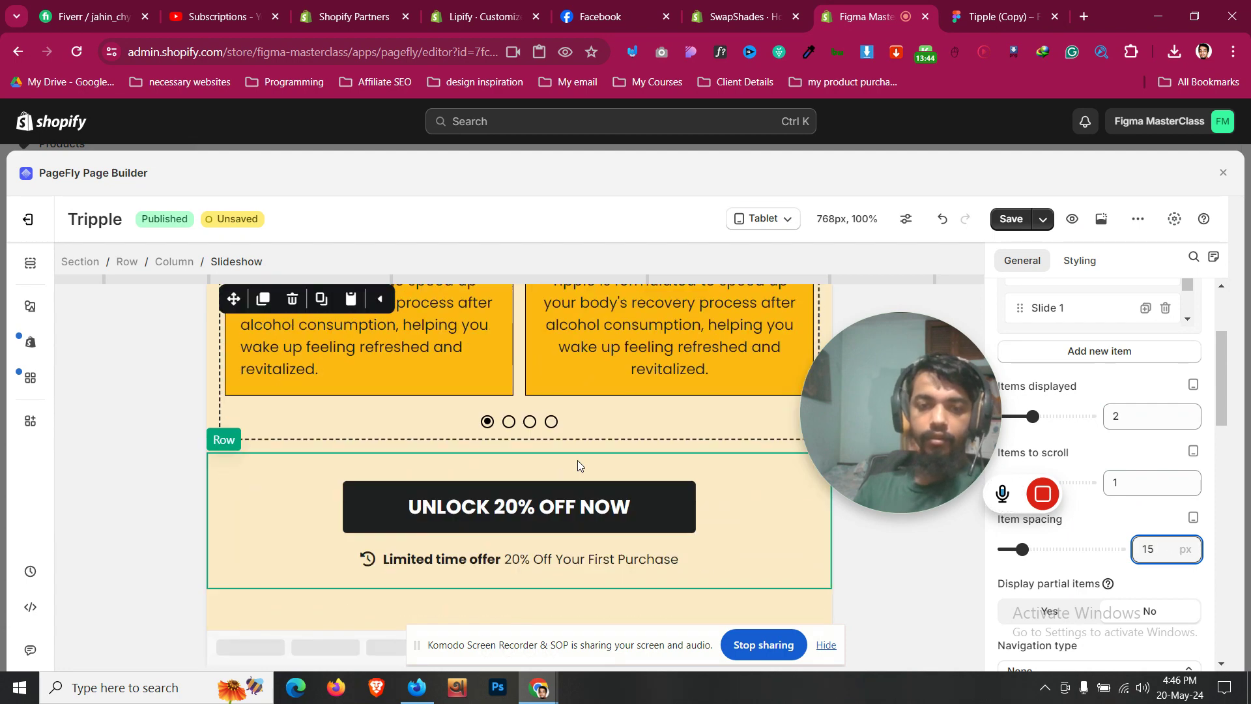
scroll(294, 462, "up", 6)
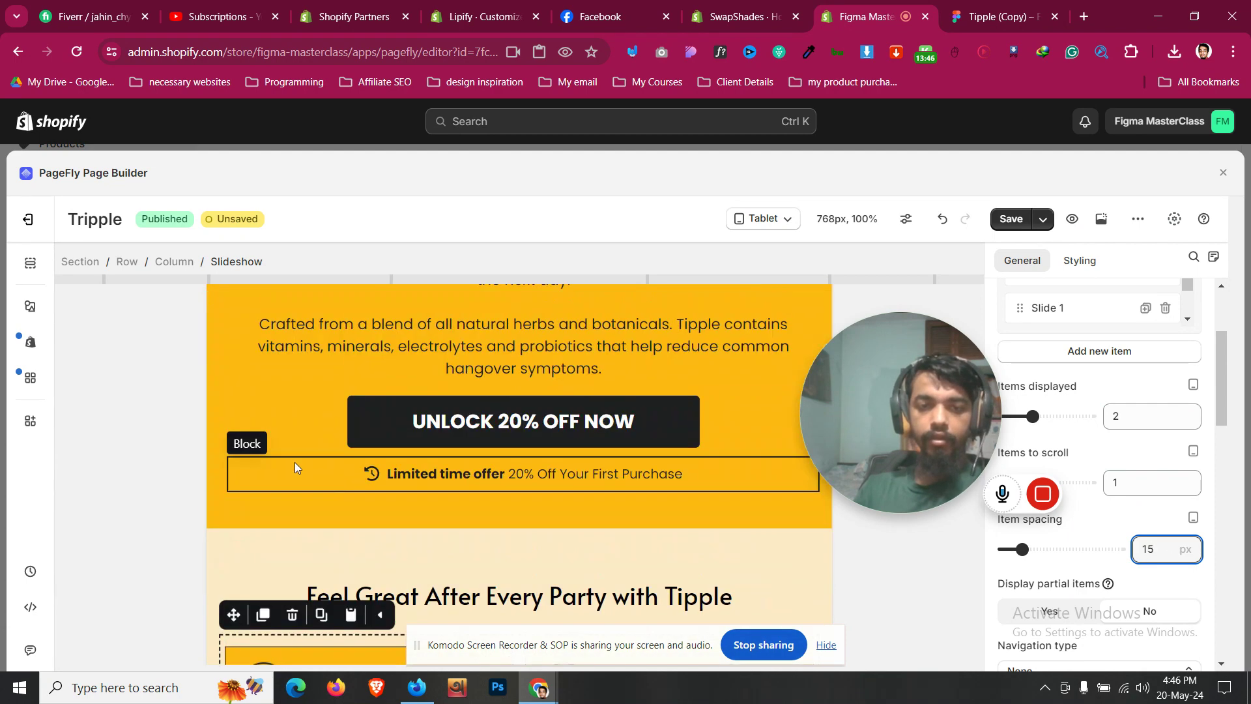
scroll(317, 468, "down", 1)
left_click(317, 469)
scroll(316, 468, "down", 4)
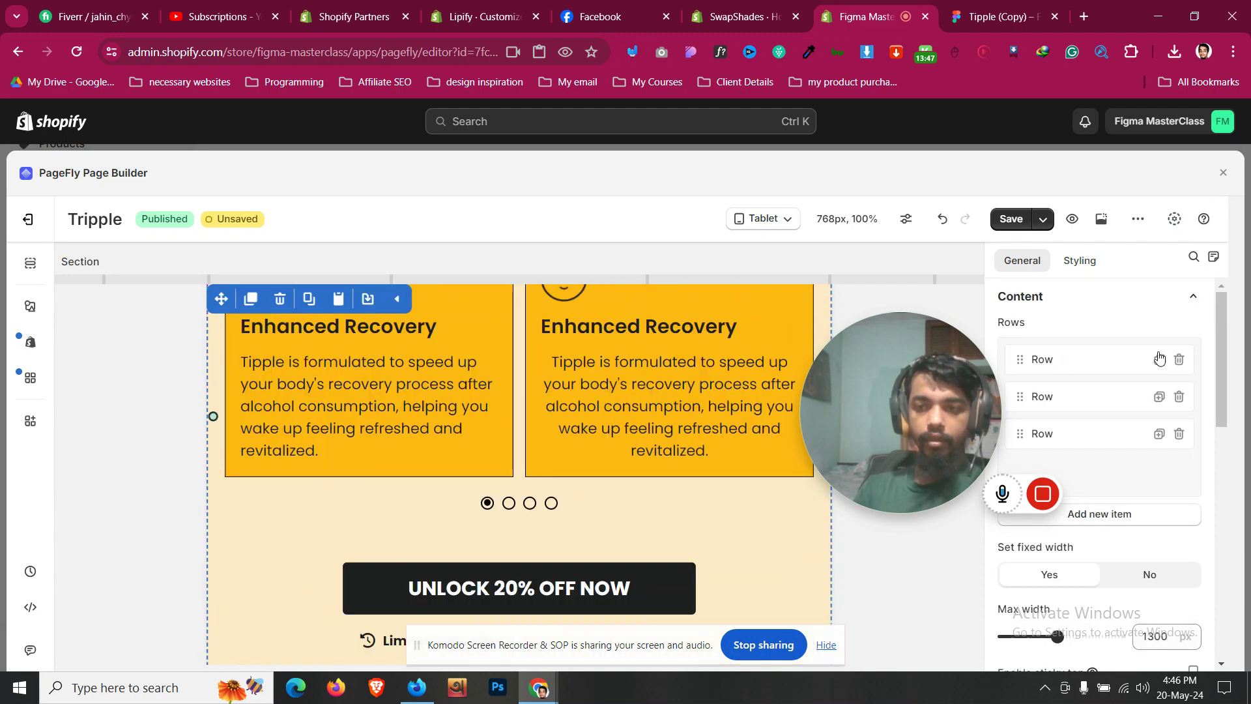
left_click(1079, 261)
double_click(1095, 555)
type("30")
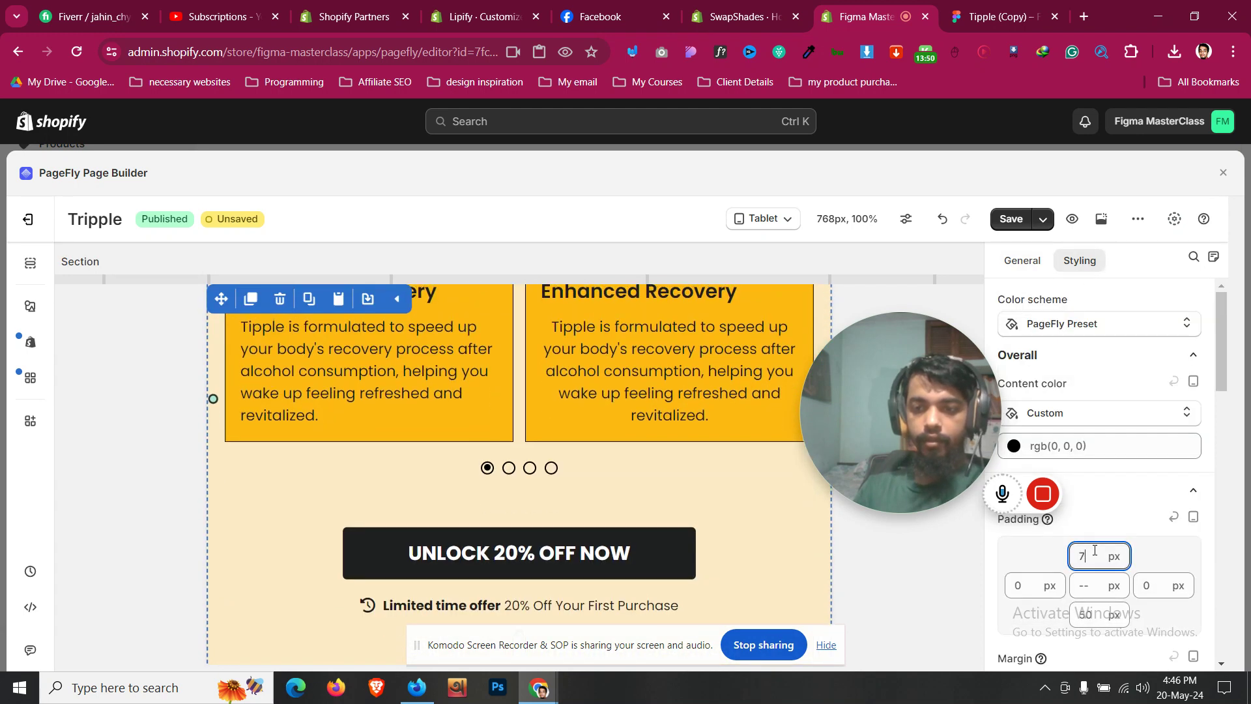
double_click(1086, 616)
type("1")
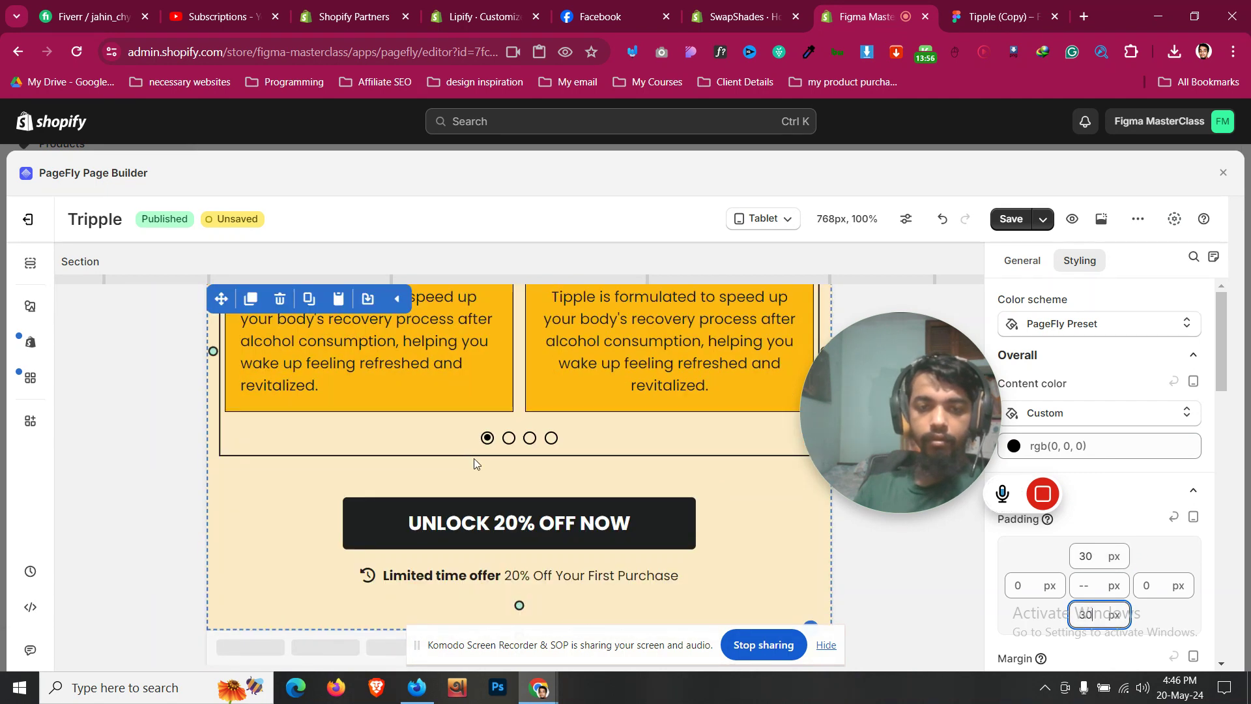
Step: Check the spacing of the Hello Morning, As seen in and Enhanced Recovery icon sections in the tablet view
scroll(475, 462, "up", 3)
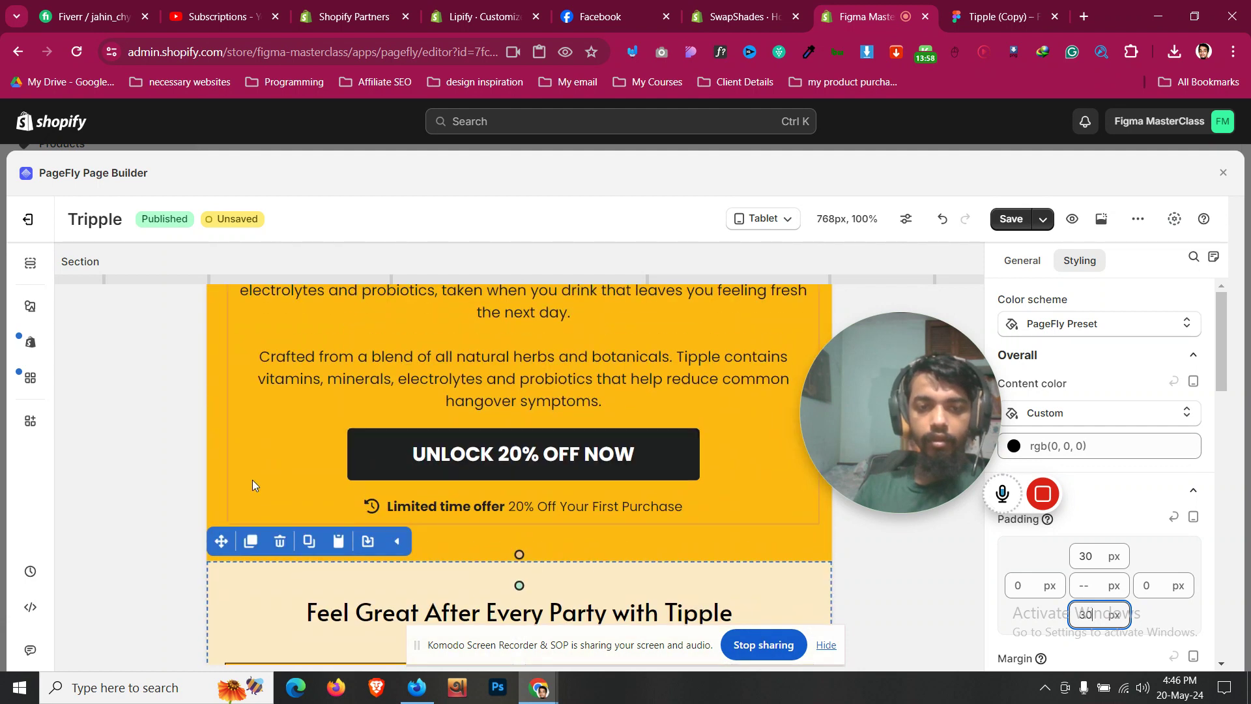
left_click(225, 473)
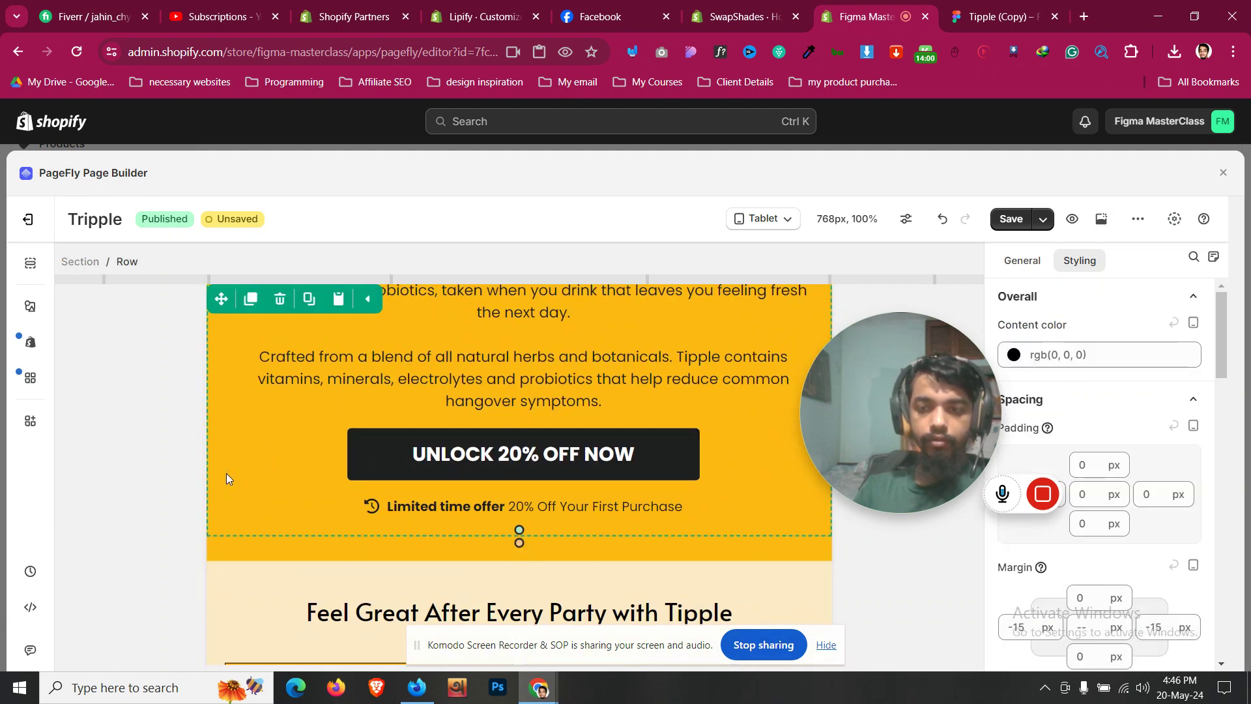
left_click(244, 550)
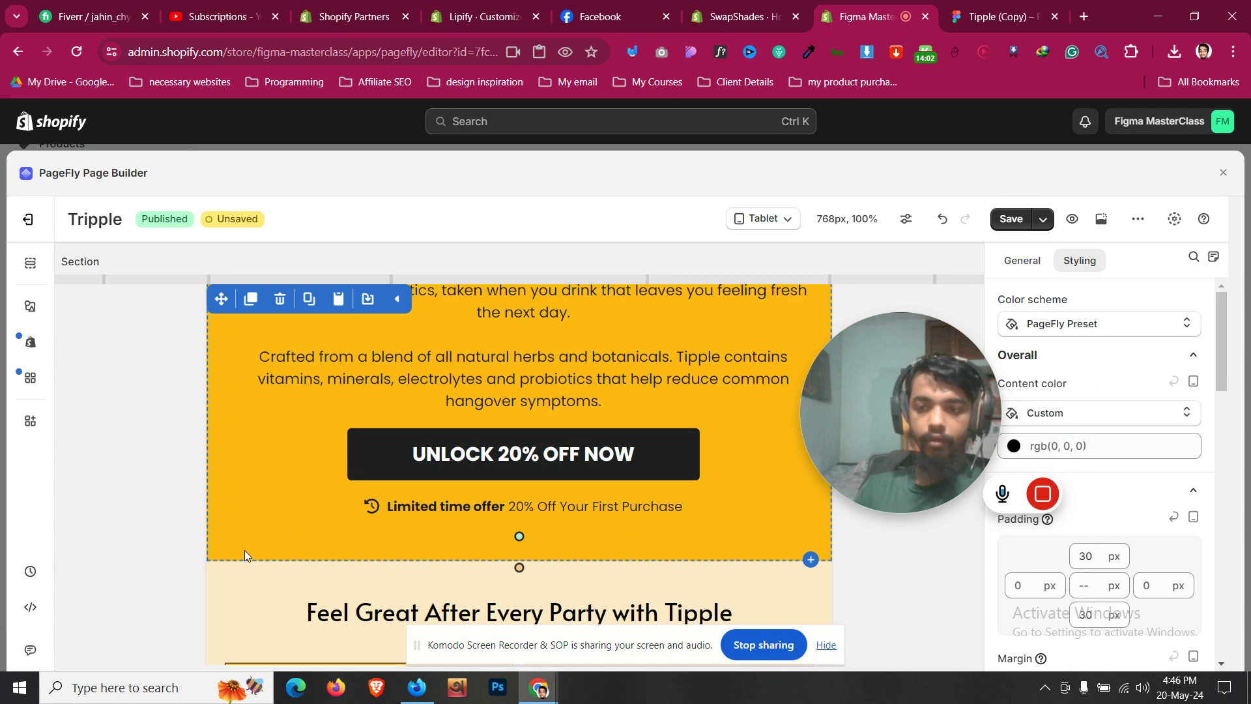
scroll(246, 551, "up", 4)
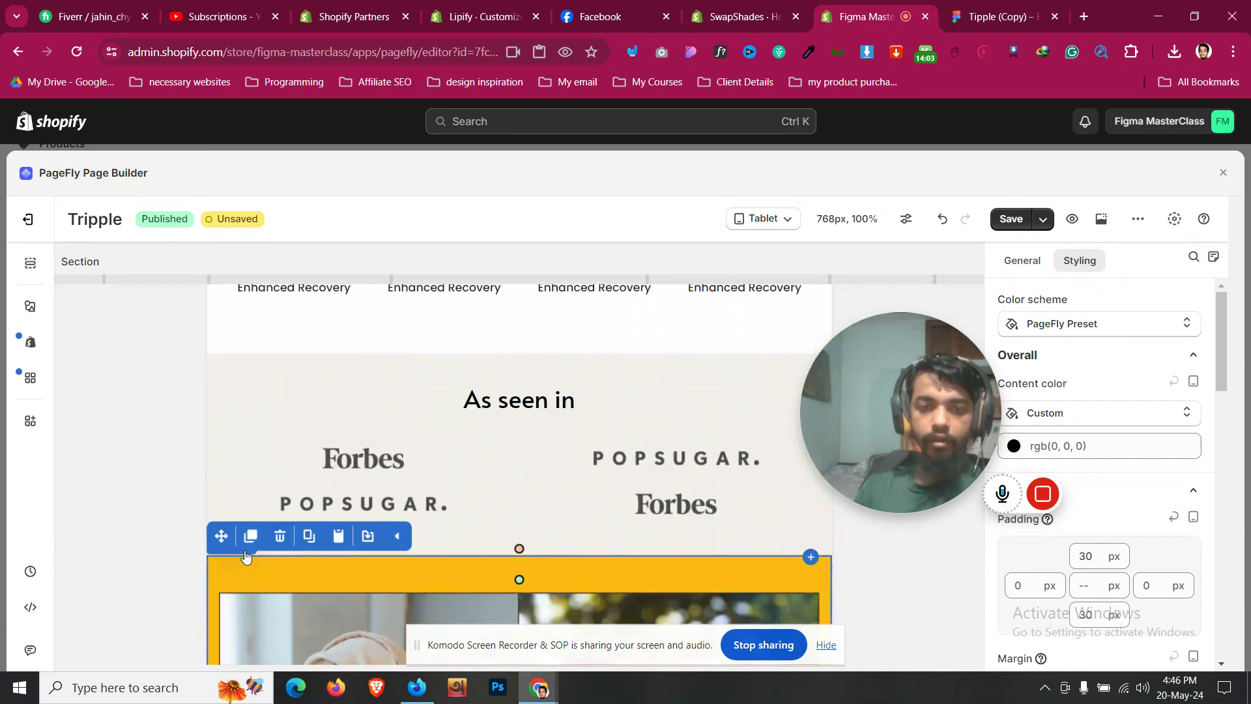
left_click(554, 548)
scroll(553, 547, "up", 3)
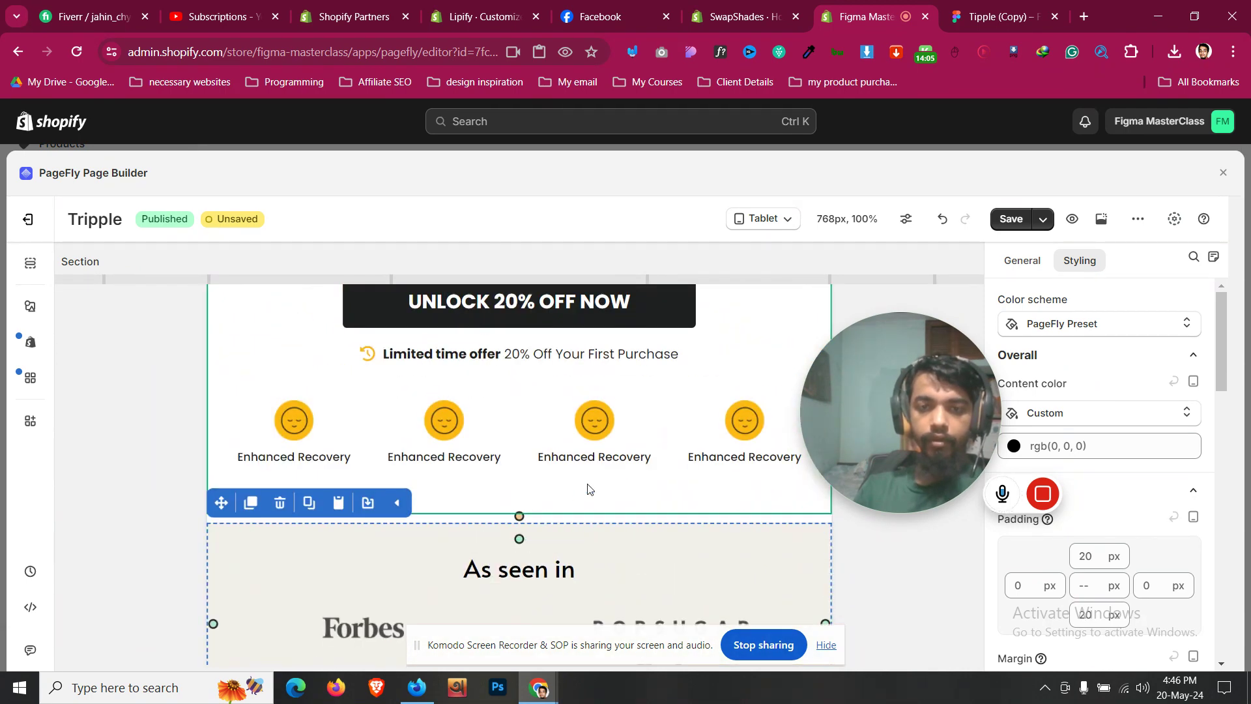
left_click(597, 519)
scroll(597, 519, "up", 2)
scroll(600, 521, "down", 4)
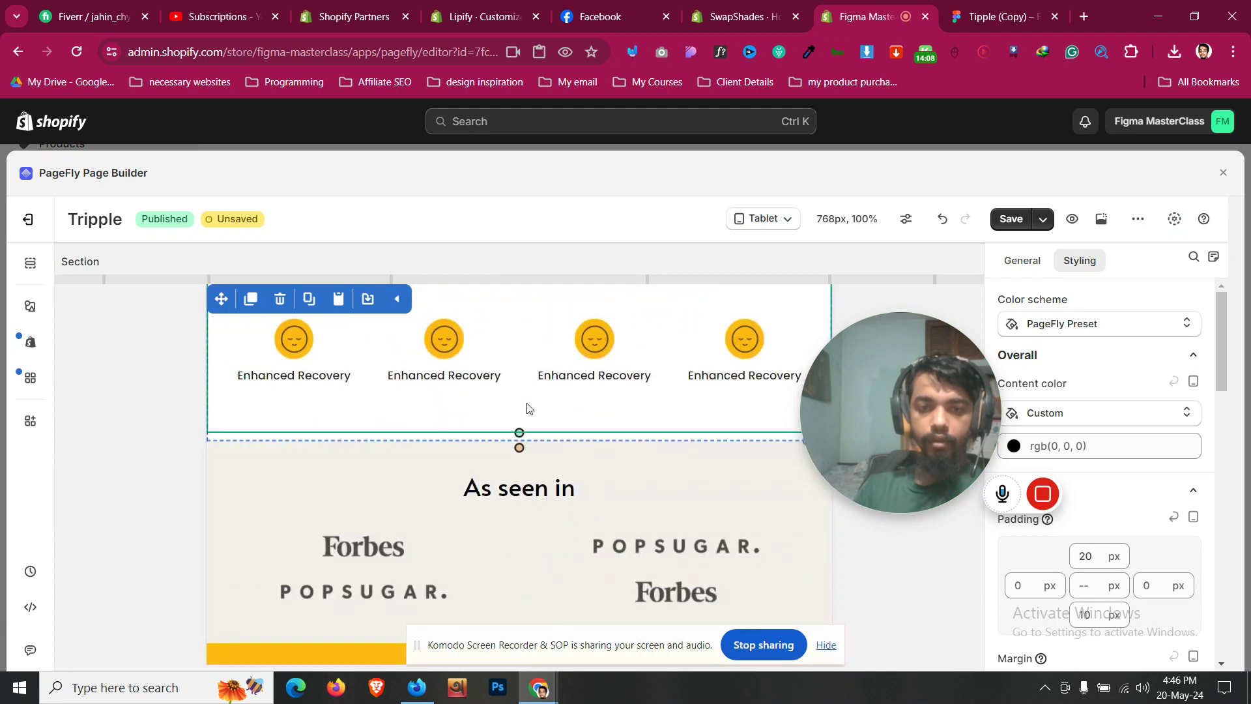
left_click(529, 392)
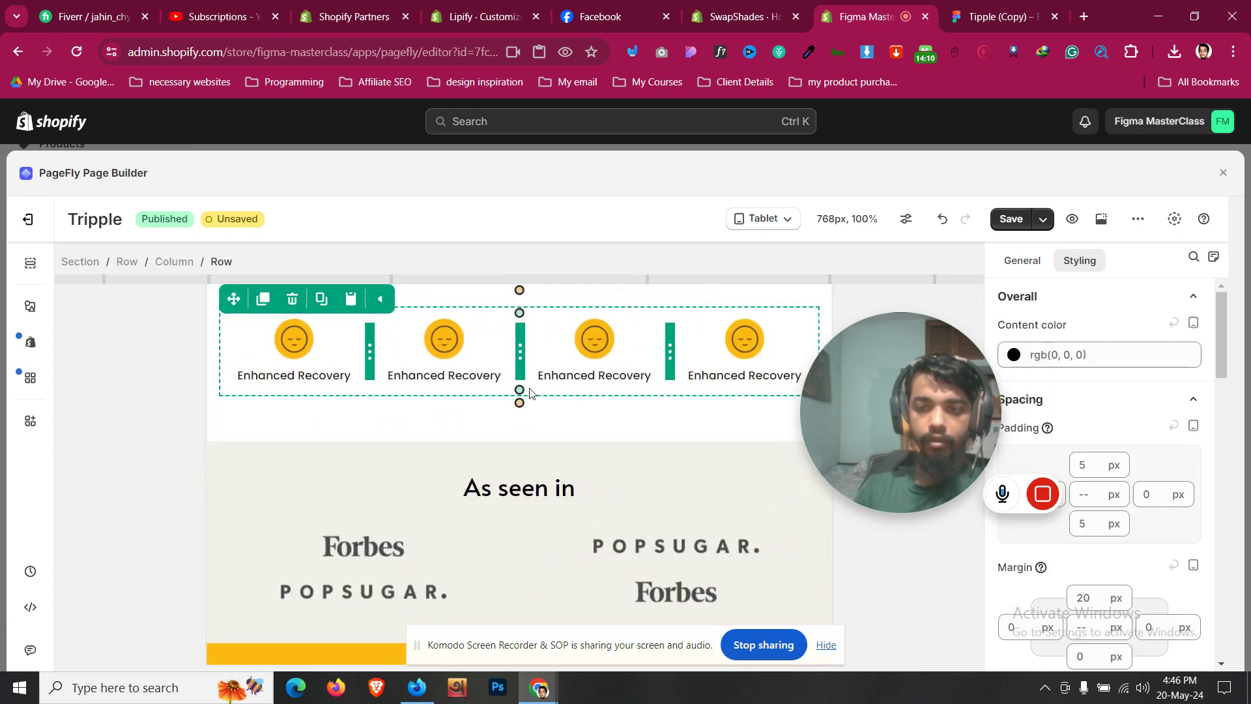
Step: In the laptop view, set the Feel Great slideshow to display 3 items with 15 px item spacing
left_click(782, 221)
left_click(782, 282)
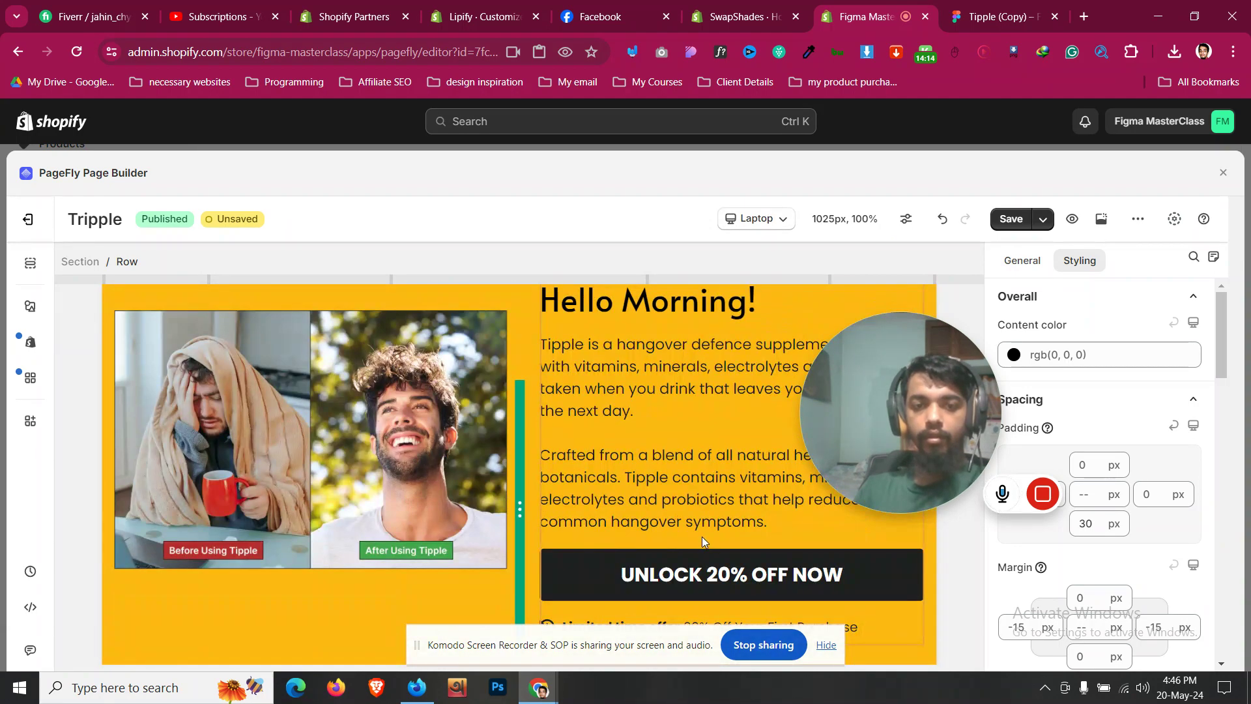
scroll(702, 537, "down", 8)
scroll(616, 428, "up", 3)
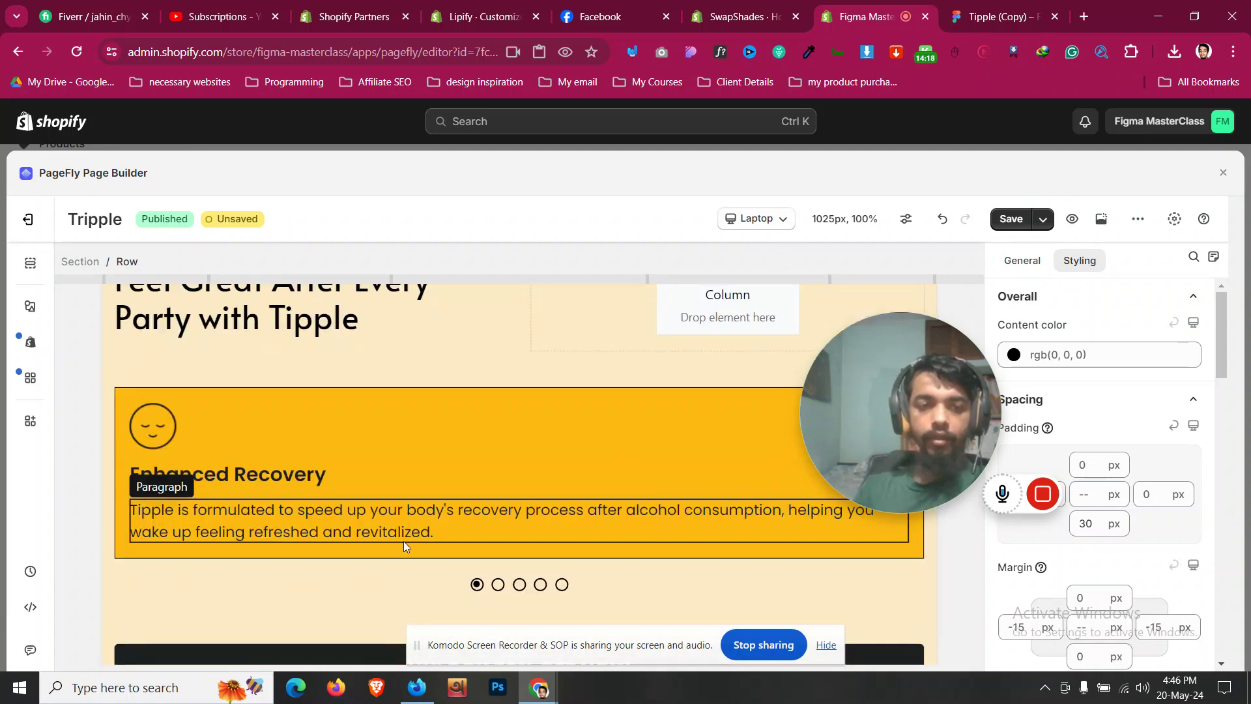
left_click(378, 420)
left_click(254, 267)
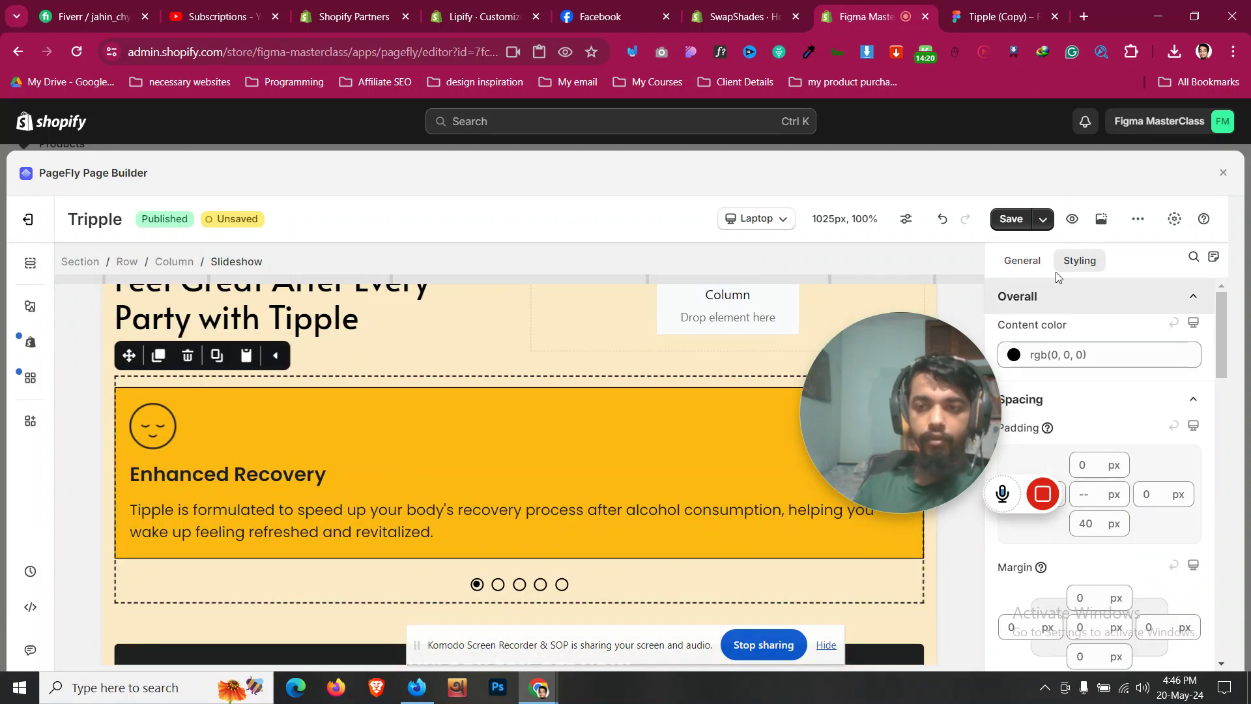
left_click(1033, 260)
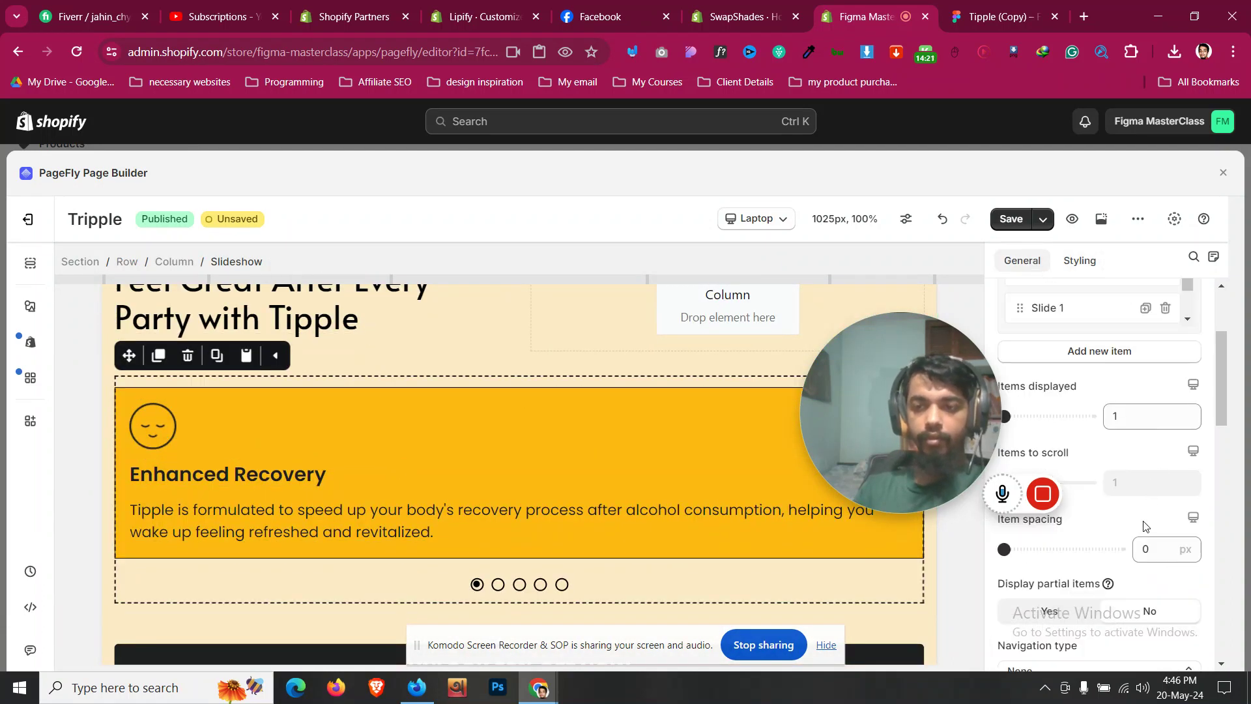
left_click(1187, 414)
left_click(1188, 415)
left_click(1181, 548)
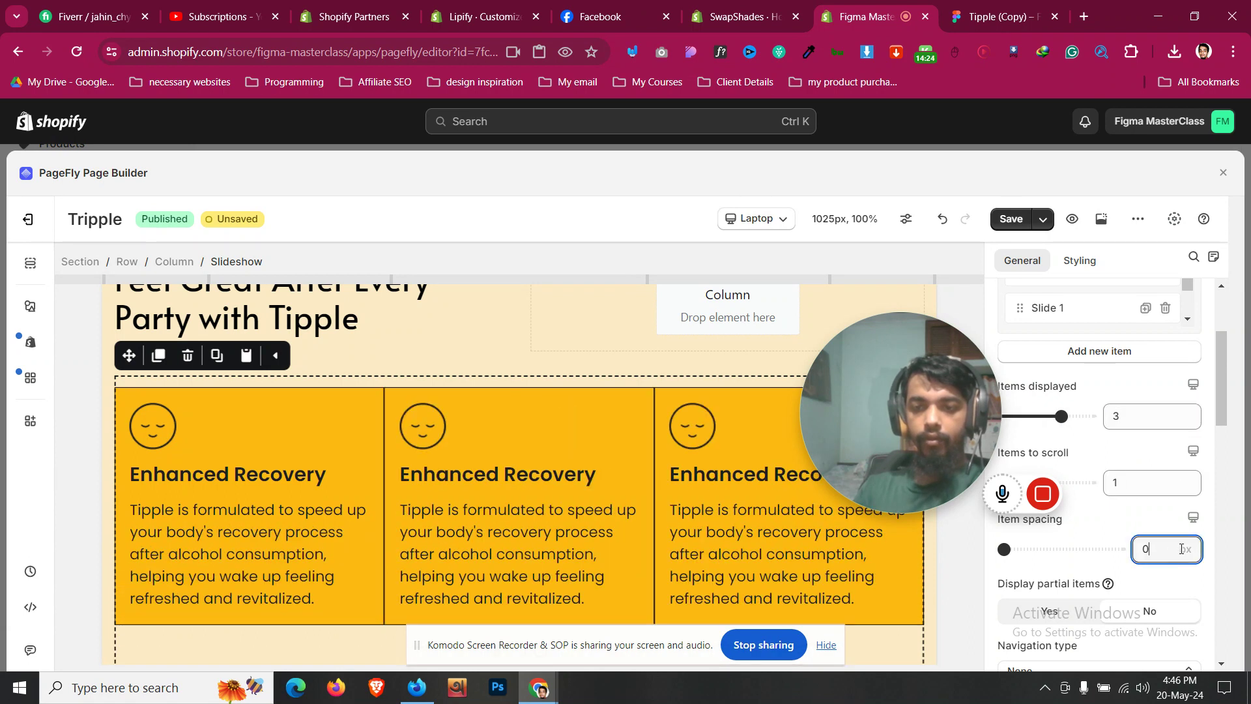
type("15")
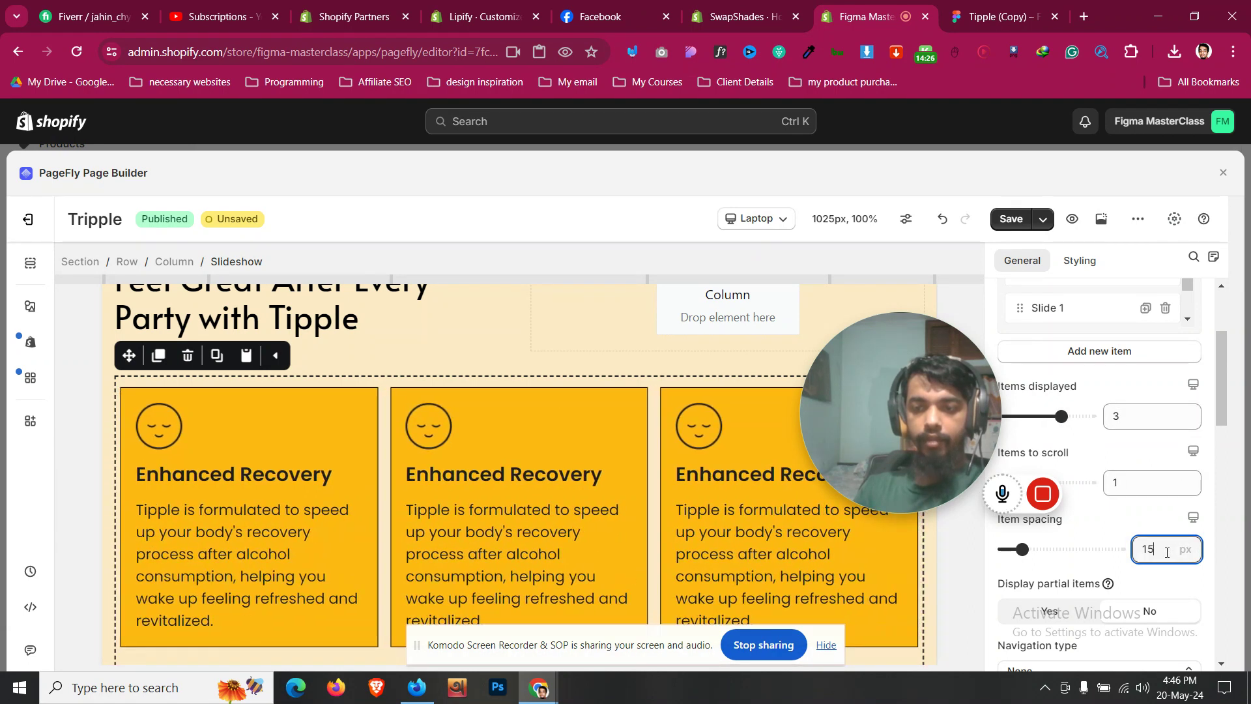
scroll(526, 512, "down", 4)
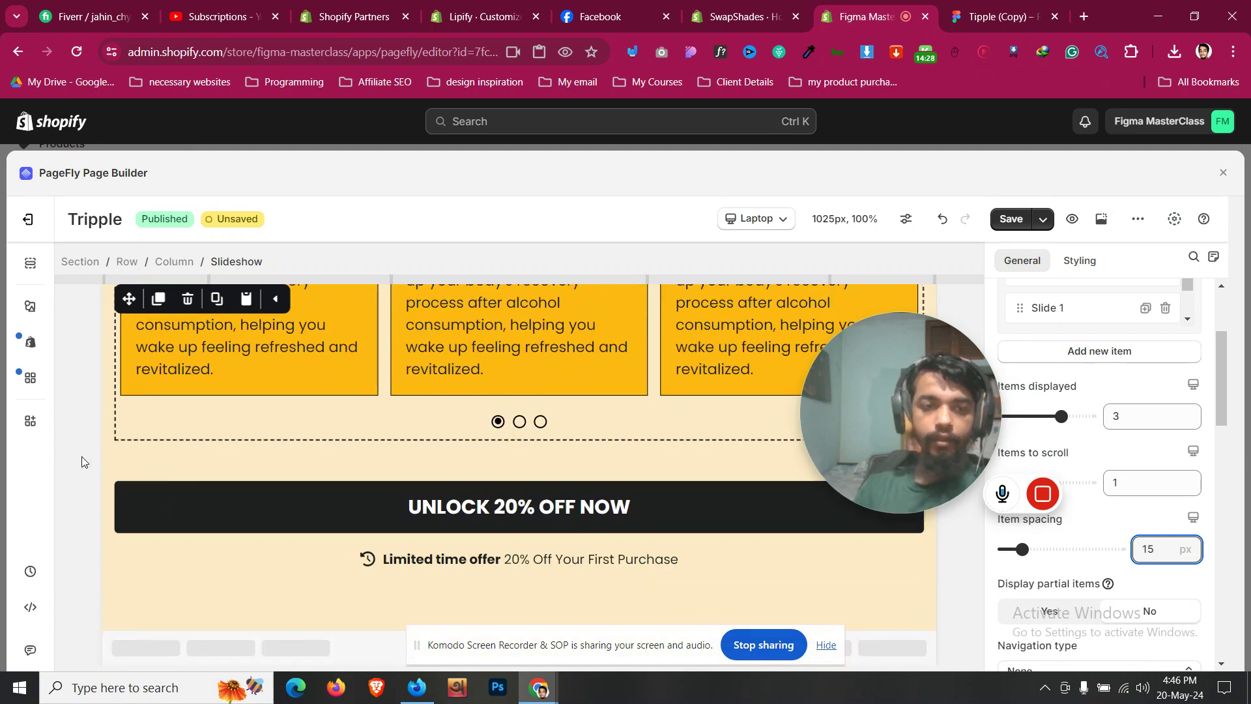
Step: Select the Feel Great section, return to the All devices view and save the page
scroll(320, 454, "up", 2)
scroll(320, 454, "up", 4)
left_click(408, 385)
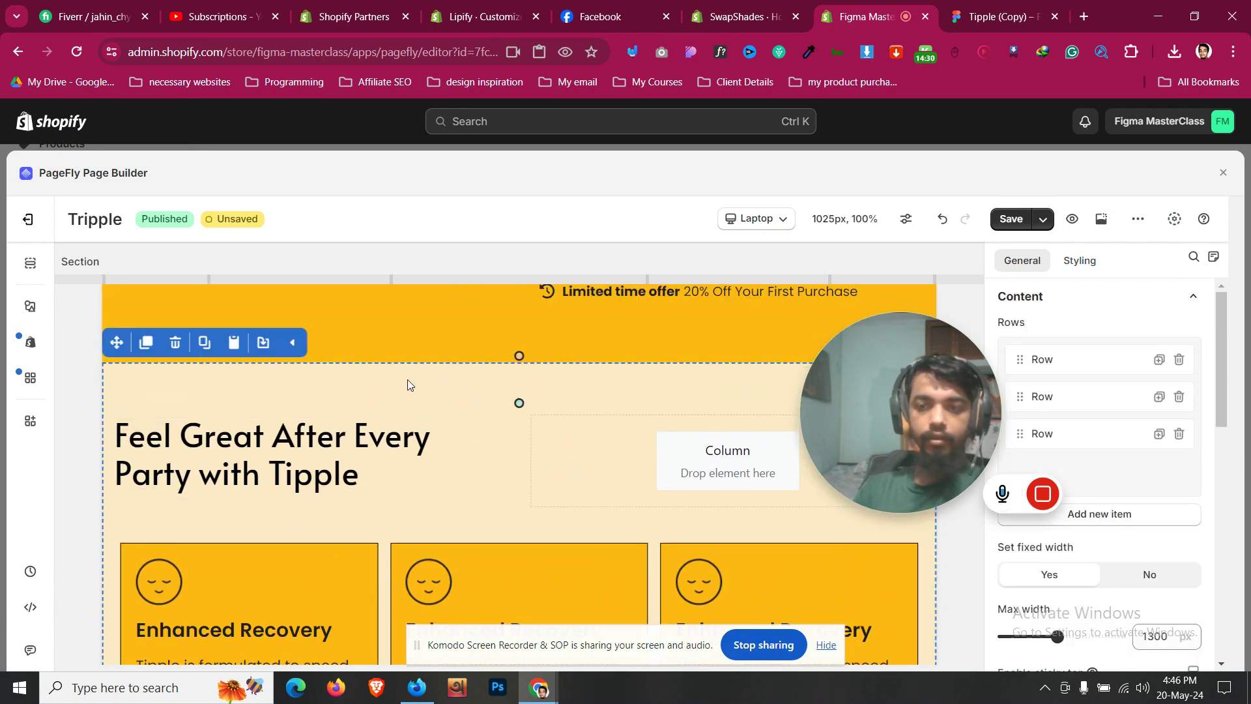
left_click(755, 219)
left_click(762, 248)
left_click(1042, 219)
left_click(1003, 253)
scroll(475, 481, "down", 3)
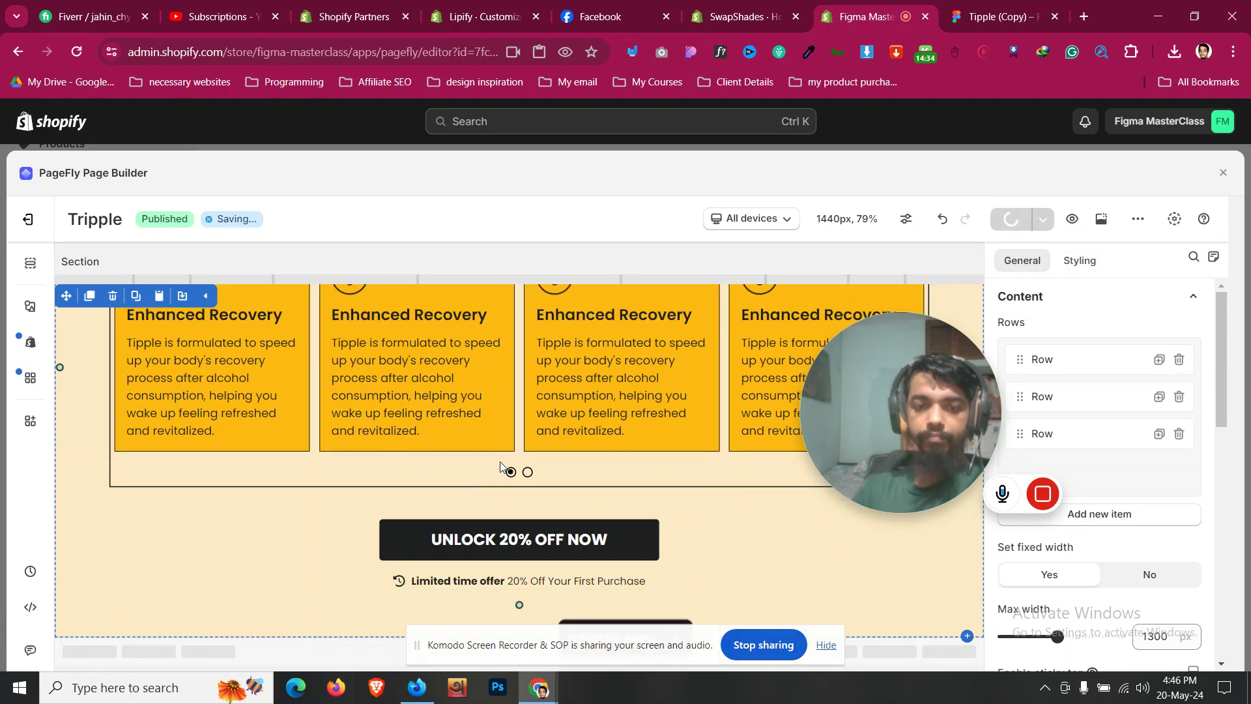
Step: Switch to the Figma design, narrow its layer list, and examine the layout of the Effortless relief and customer testimonial sections
left_click(1033, 7)
scroll(674, 408, "down", 2)
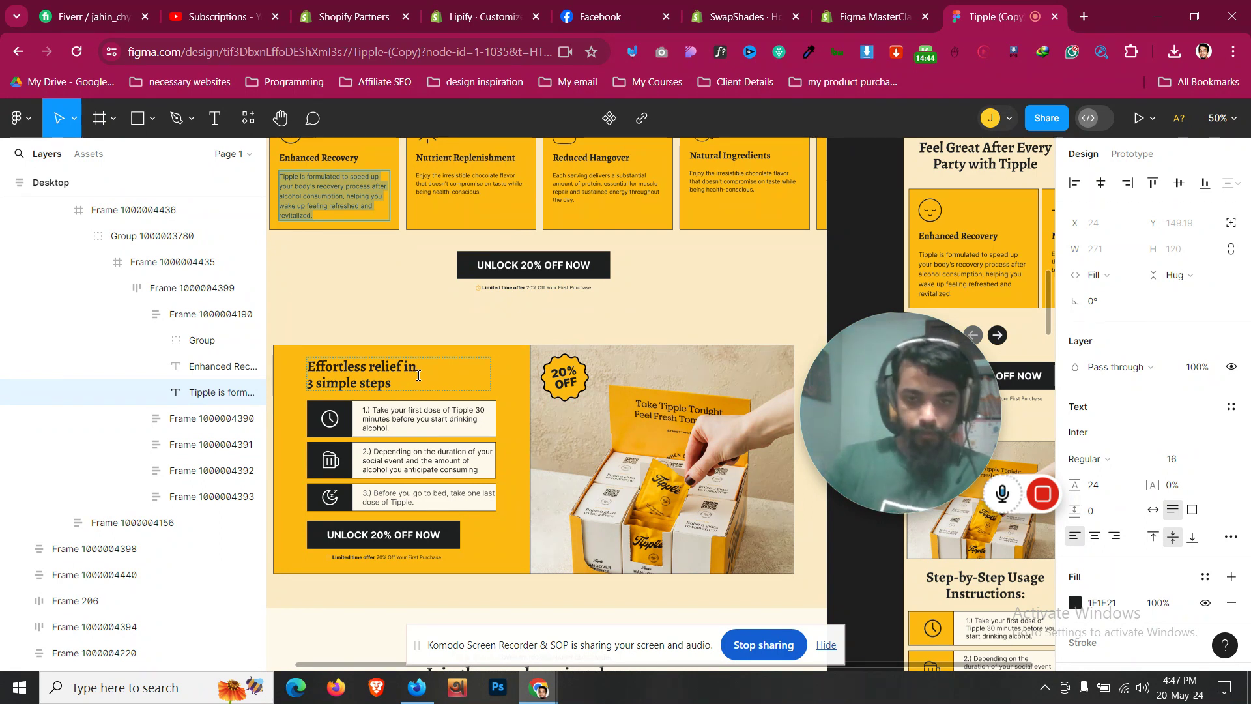
left_click_drag(268, 314, 221, 316)
mouse_move(804, 424)
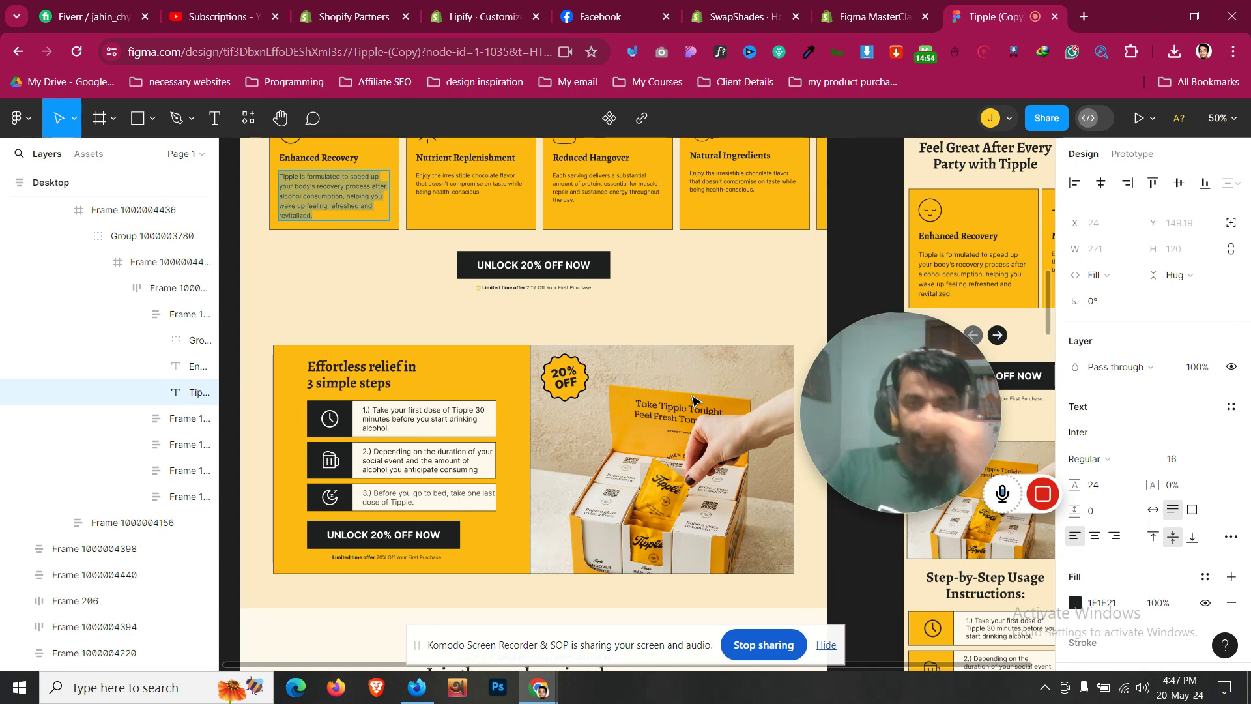
scroll(693, 400, "down", 4)
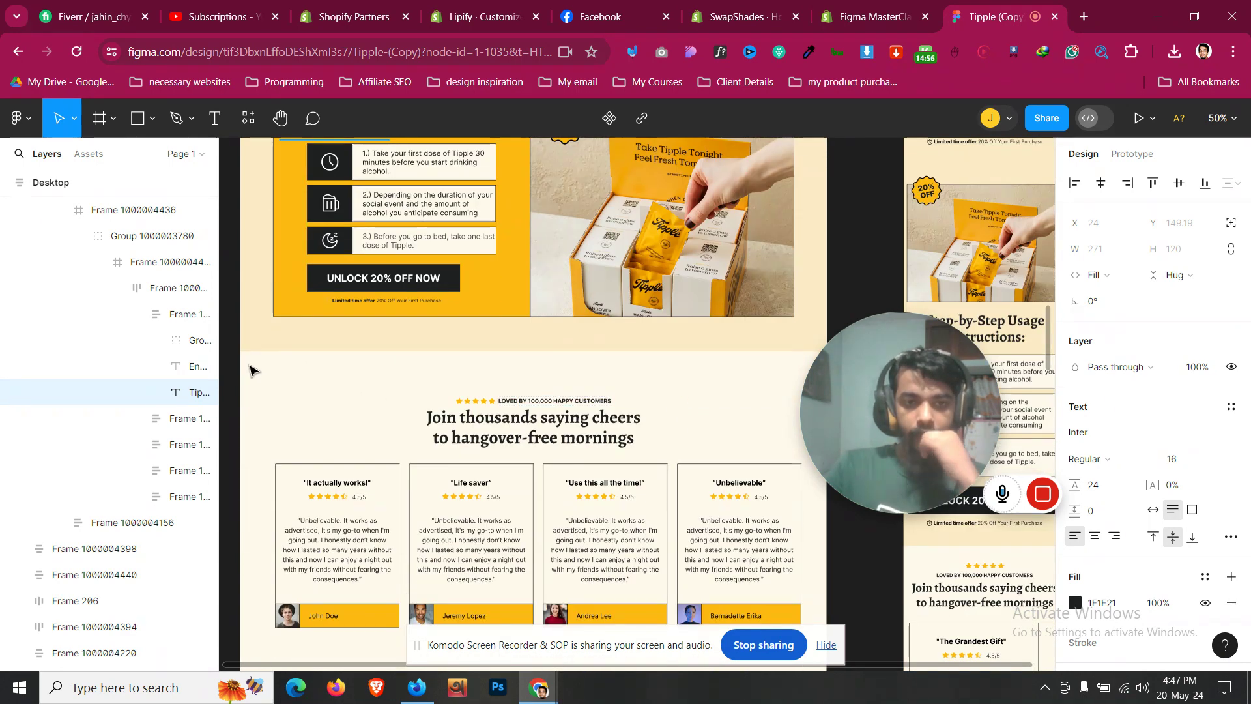
scroll(255, 336, "up", 8)
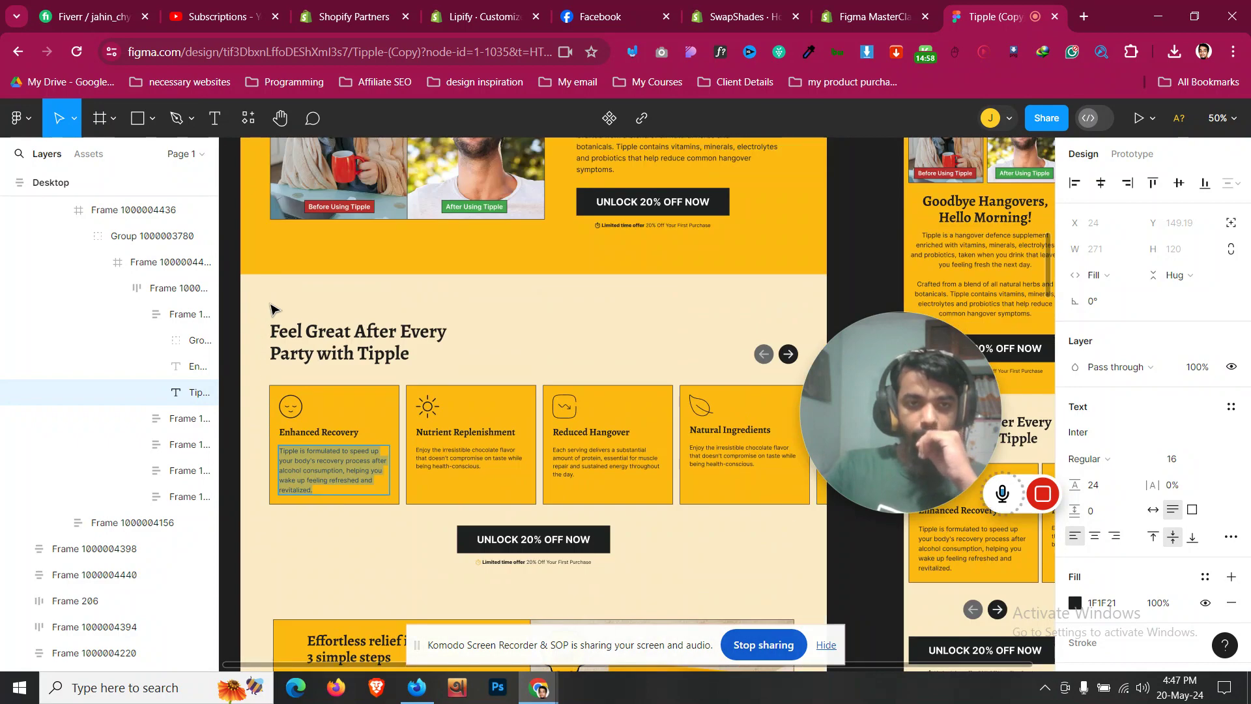
scroll(270, 309, "down", 5)
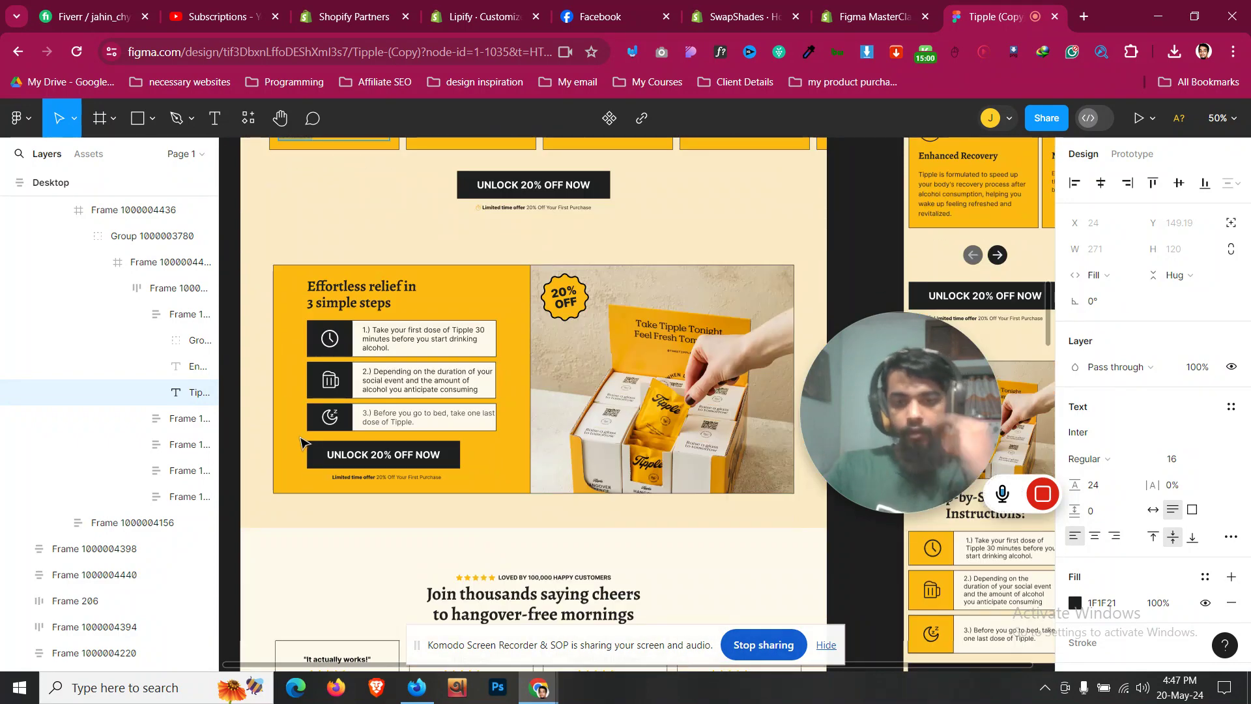
scroll(302, 443, "down", 4)
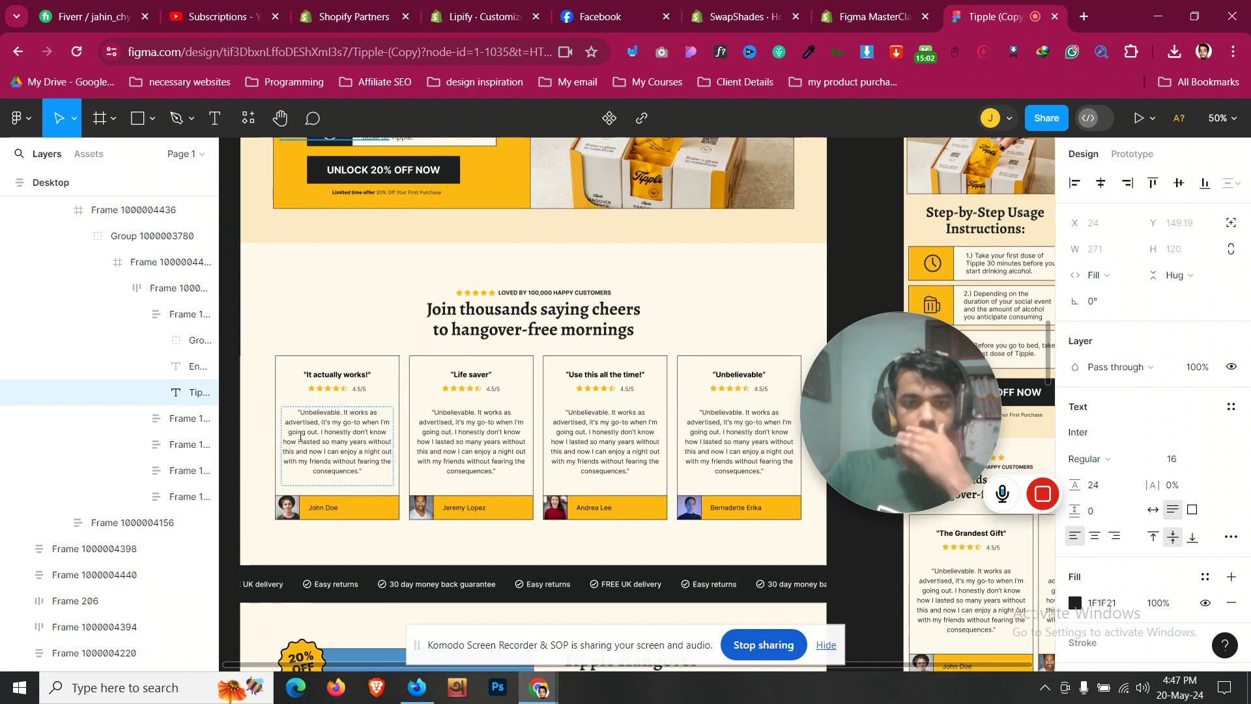
scroll(302, 440, "down", 1)
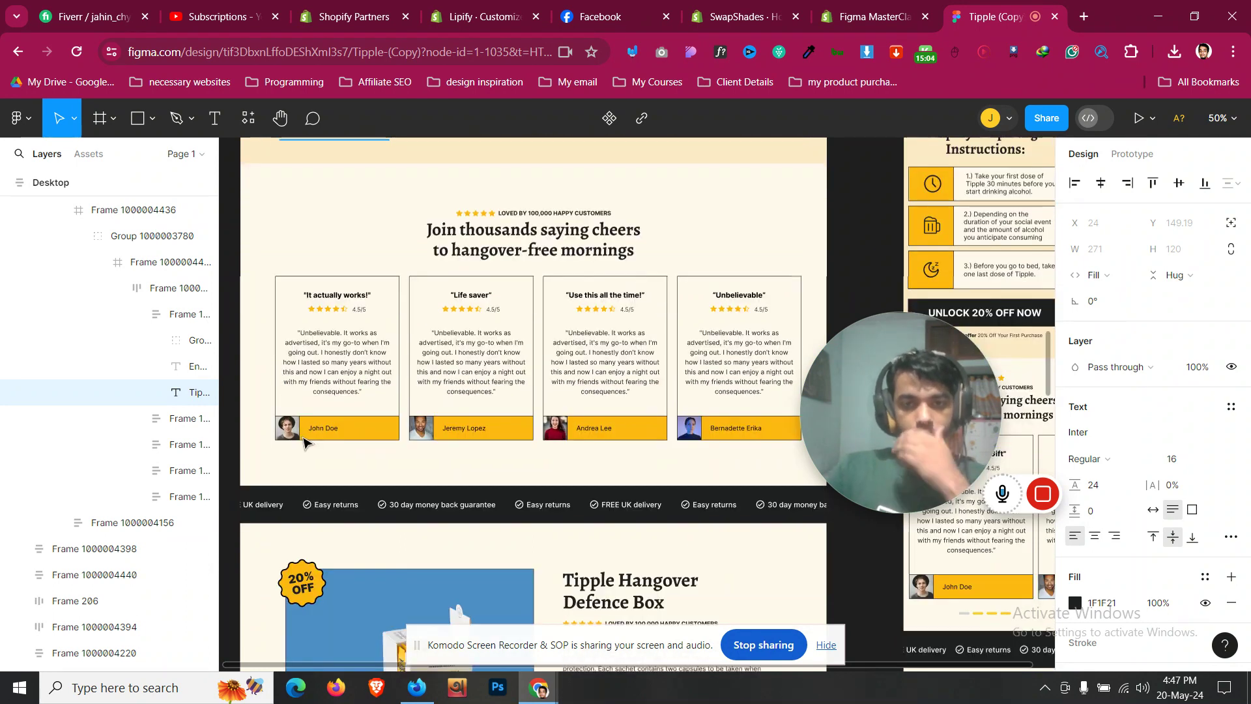
scroll(303, 442, "down", 1)
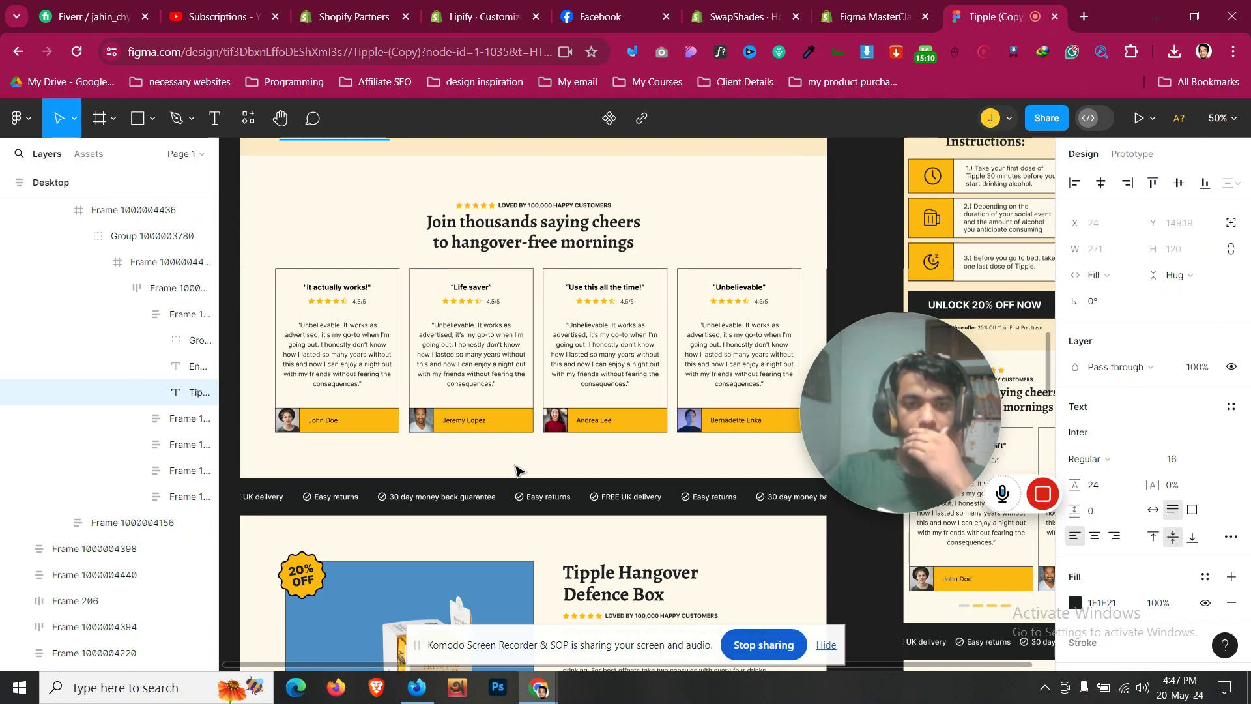
scroll(514, 470, "up", 4)
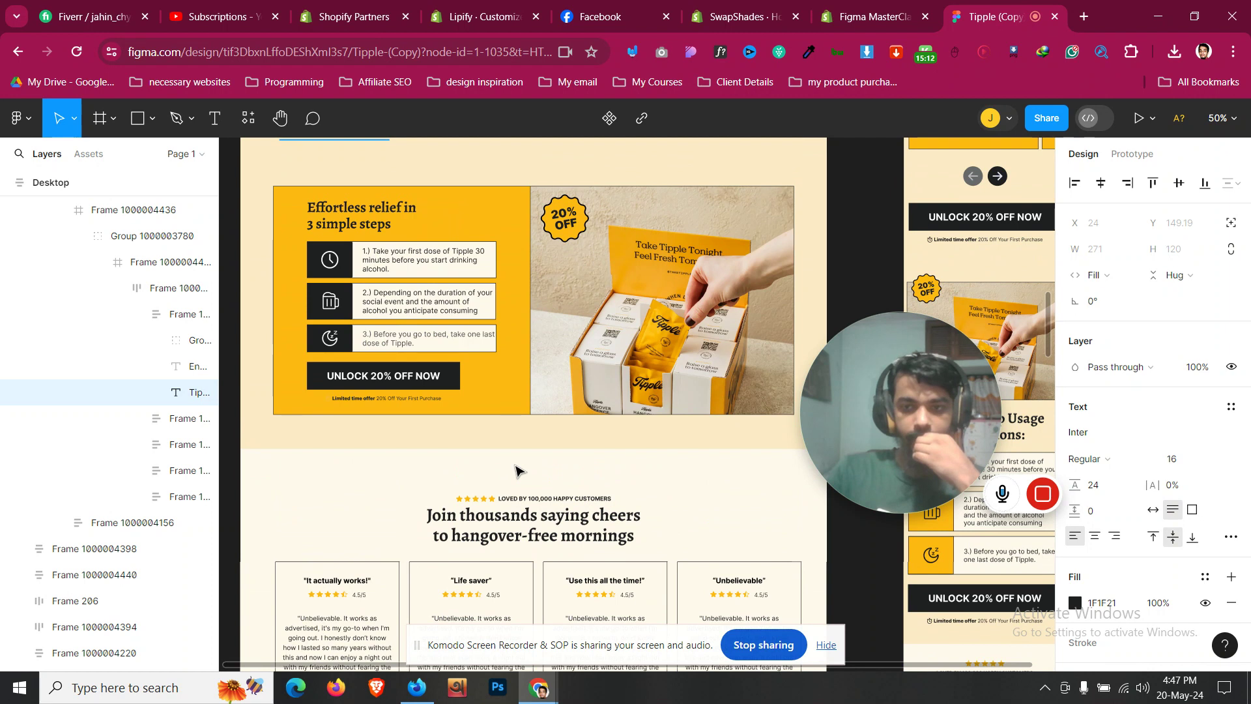
Step: Switch to PageFly and add a row with two equal columns below the Unlock 20% Off Now button row
left_click_drag(940, 394, 824, 465)
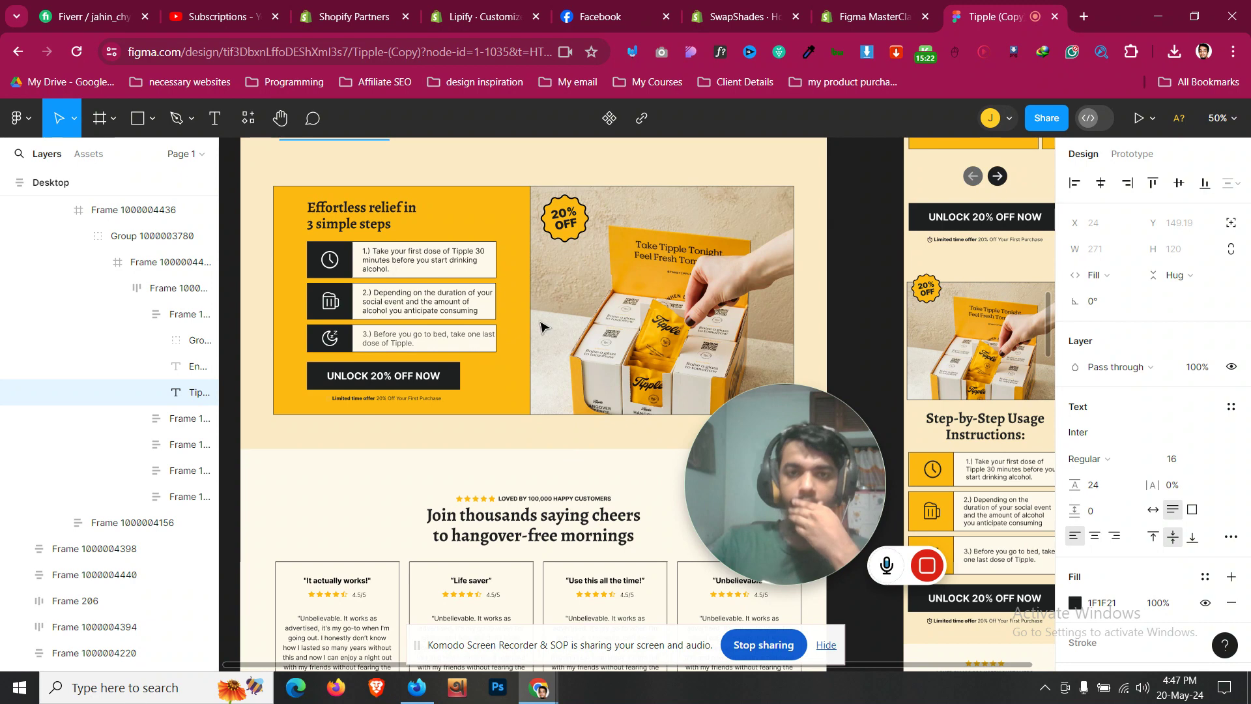
scroll(723, 463, "up", 2)
key("ctrl+shift+Tab")
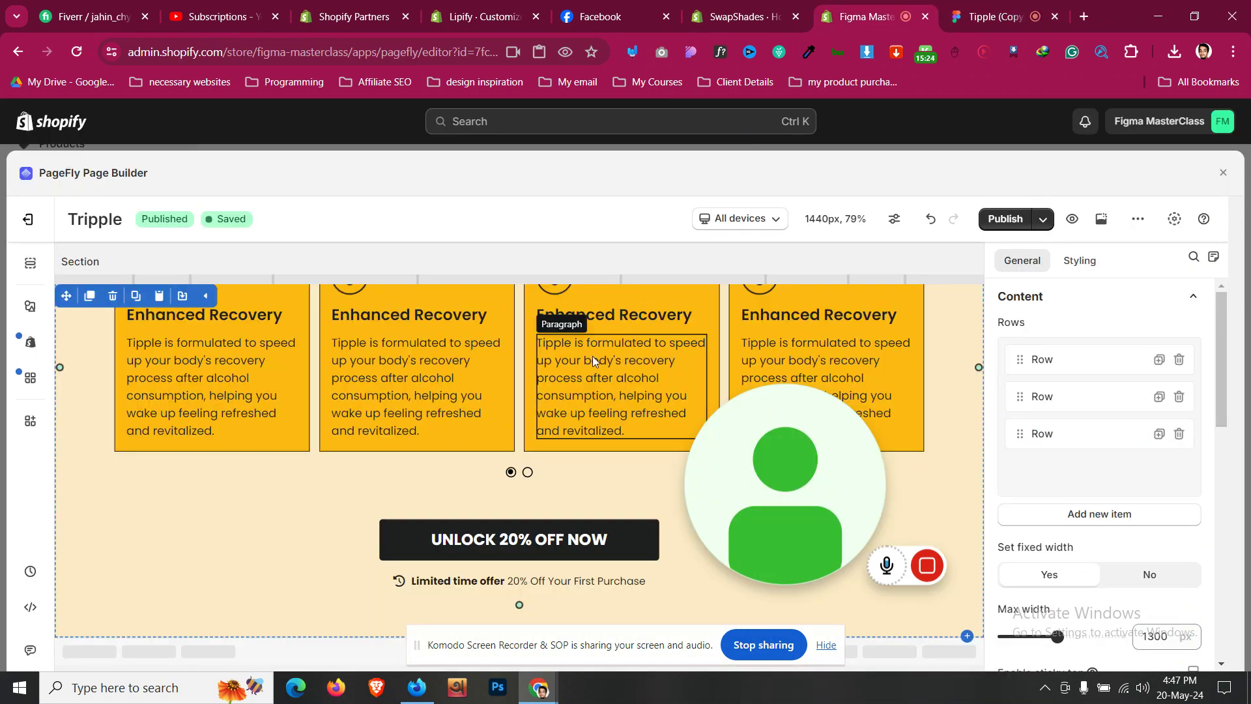
left_click(30, 306)
scroll(115, 372, "up", 3)
scroll(116, 372, "up", 3)
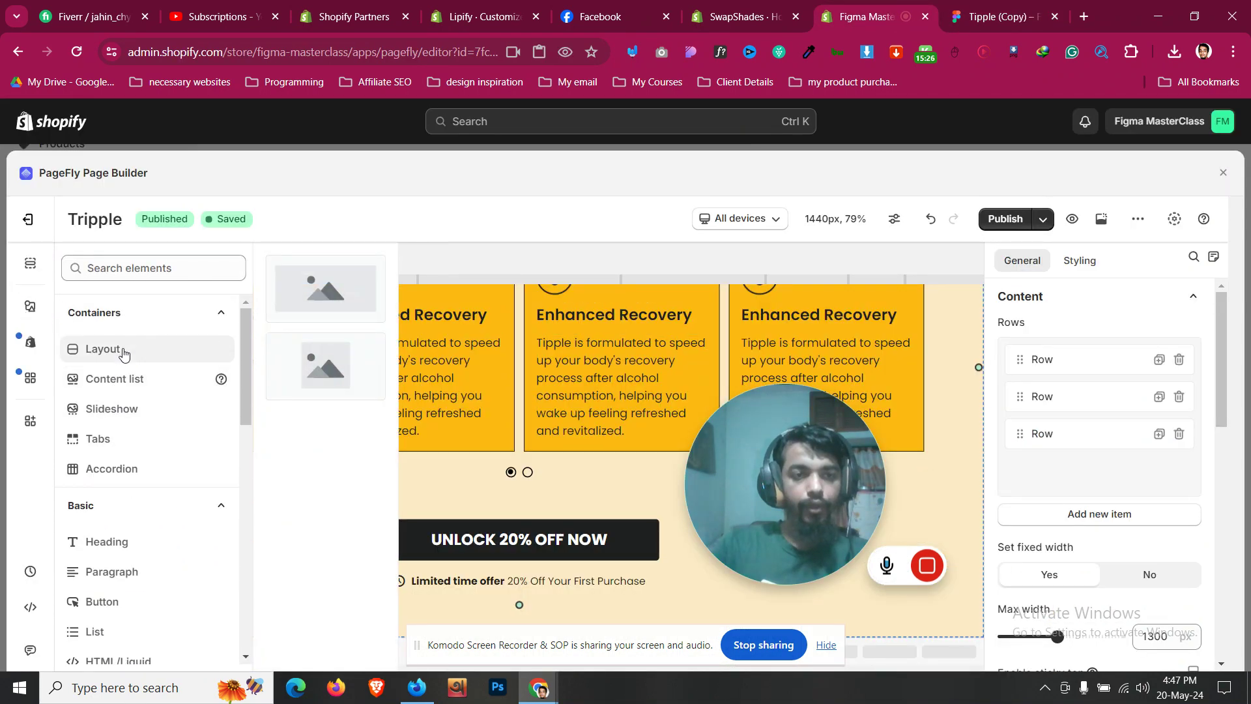
mouse_move(104, 306)
left_click_drag(299, 363, 596, 596)
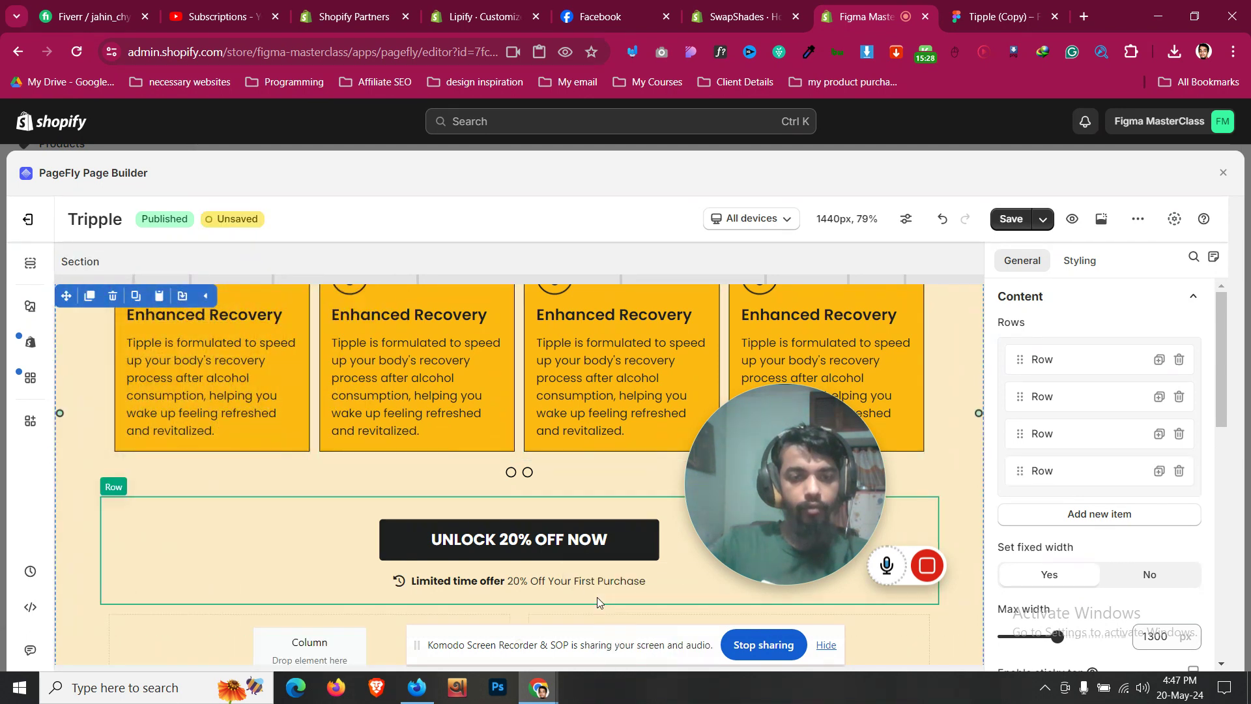
Step: In the Figma design, select the Effortless relief card and copy its yellow fill code FDB912
left_click(1001, 16)
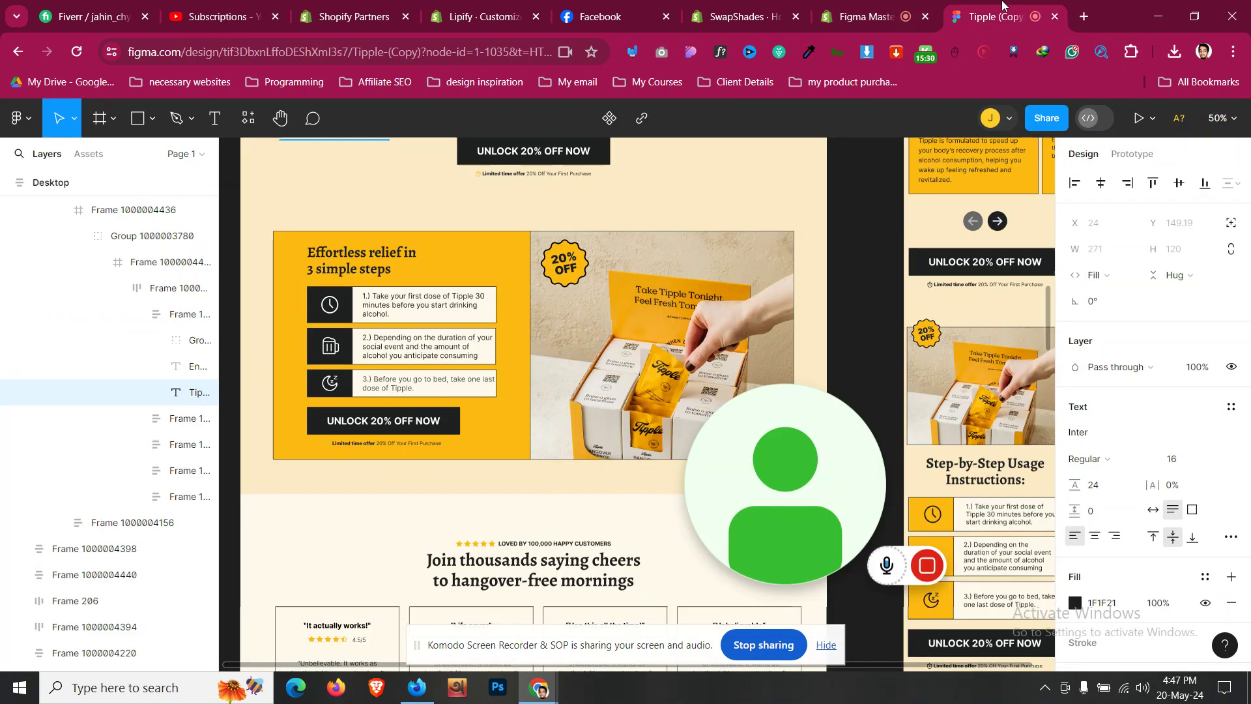
left_click(473, 237)
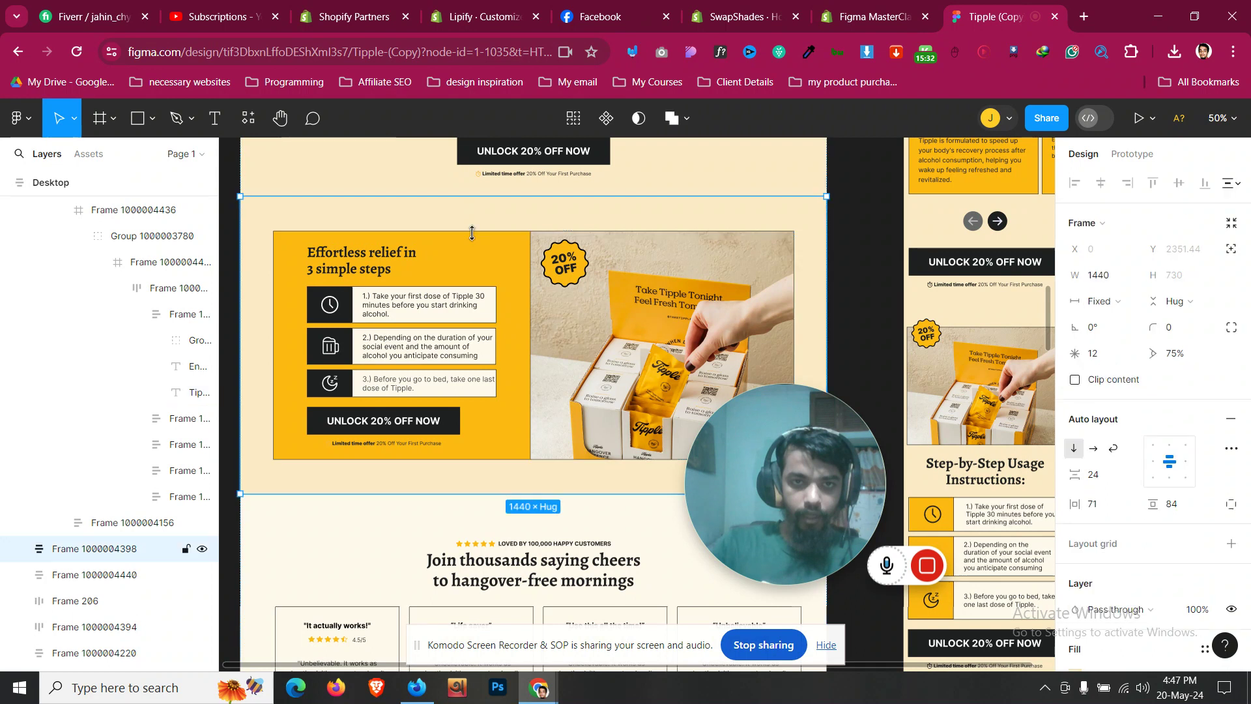
scroll(1107, 534, "down", 6)
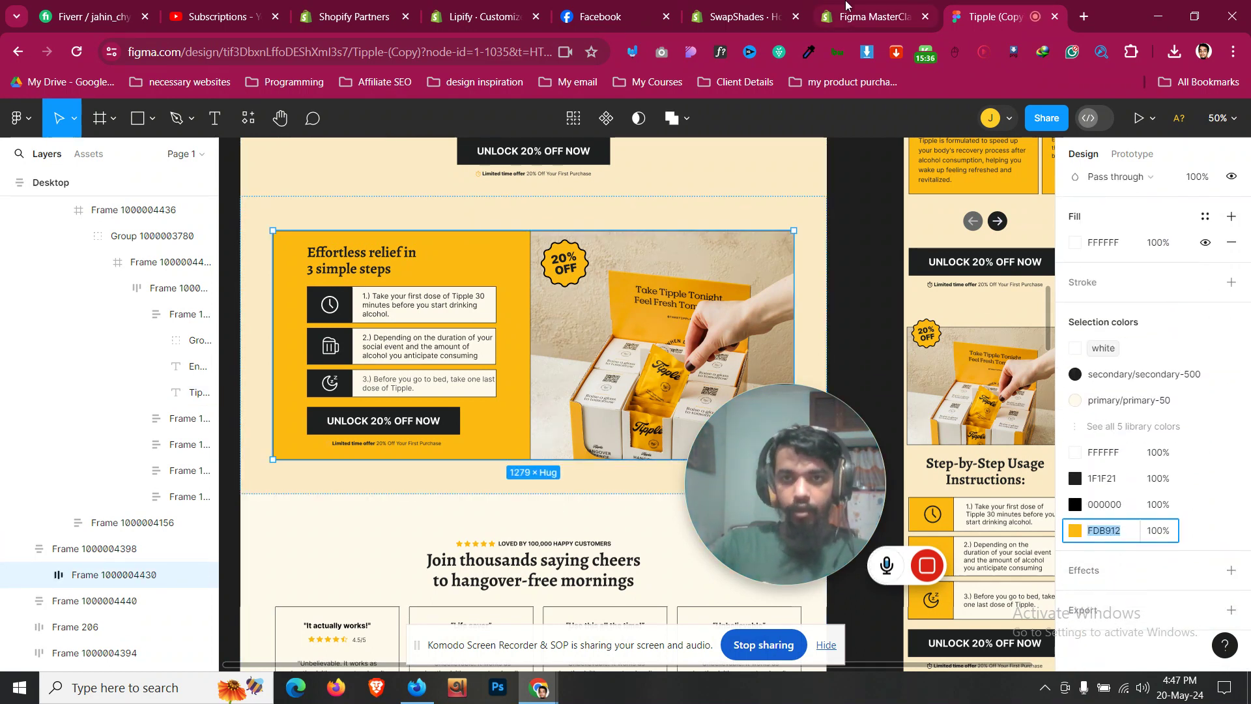
Step: Back in PageFly, set the new two-column row's background color to rgb(253, 185, 18)
key("ctrl+shift+Tab")
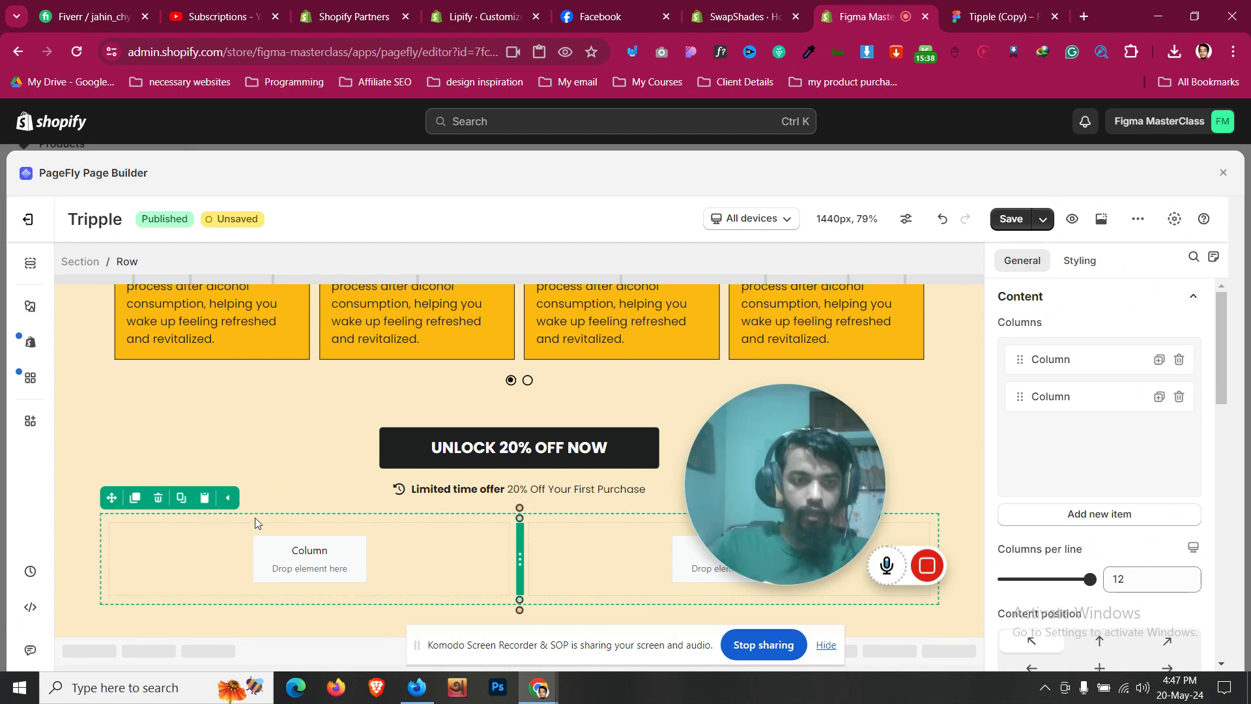
left_click(1081, 260)
scroll(1096, 458, "down", 3)
scroll(1096, 458, "down", 7)
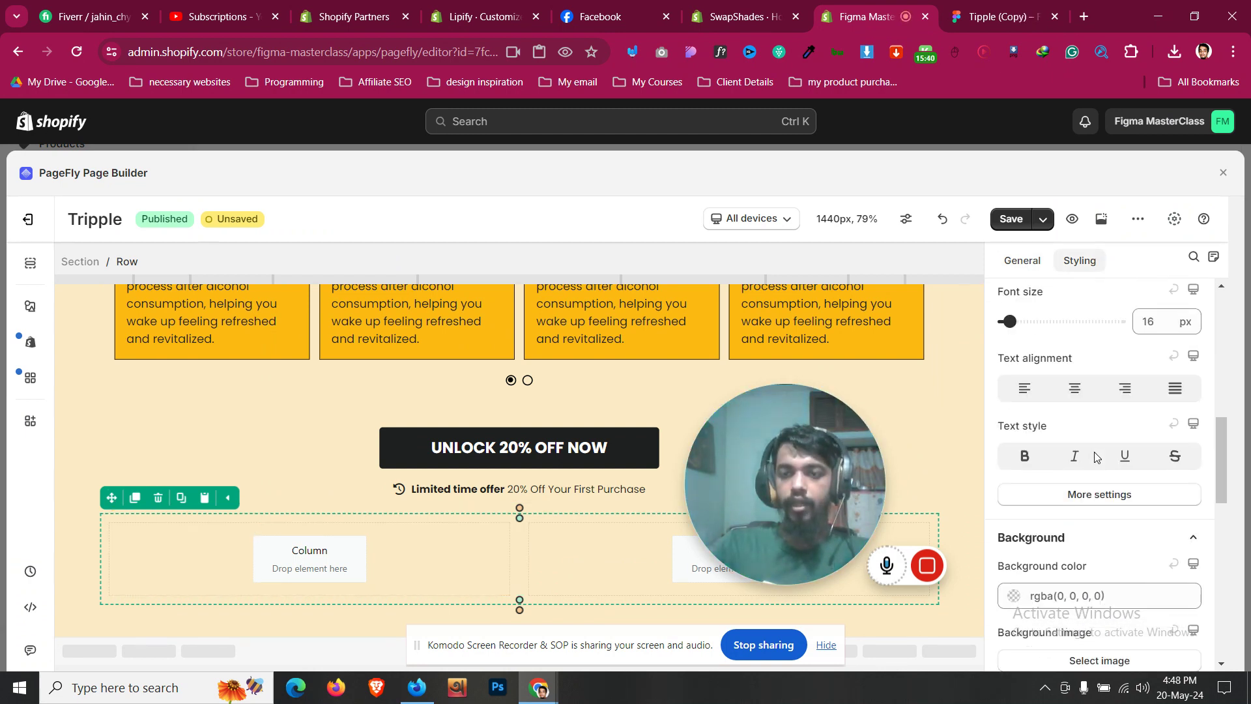
left_click(1106, 516)
type("rgb(253, 185, 18)")
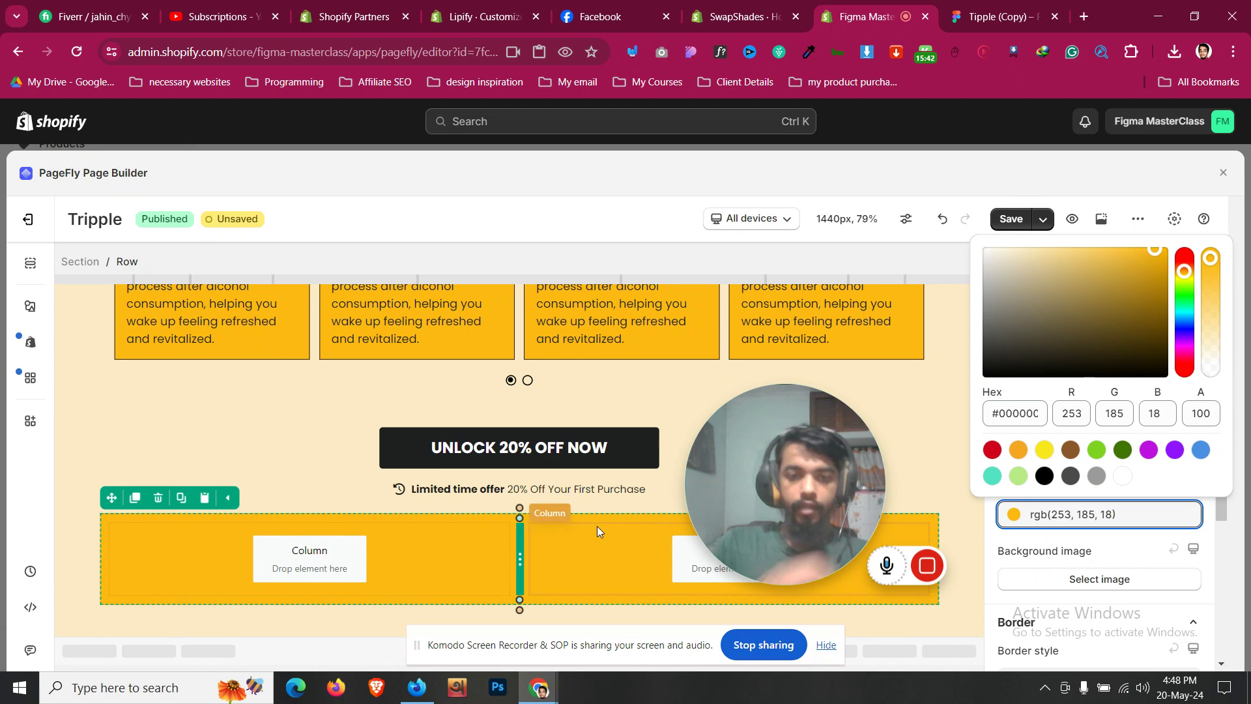
Step: In the Figma design, locate the group combining the product photo with the 20% OFF badge and export it as a 1x PNG
left_click(30, 307)
key("ctrl+Tab")
key("Escape")
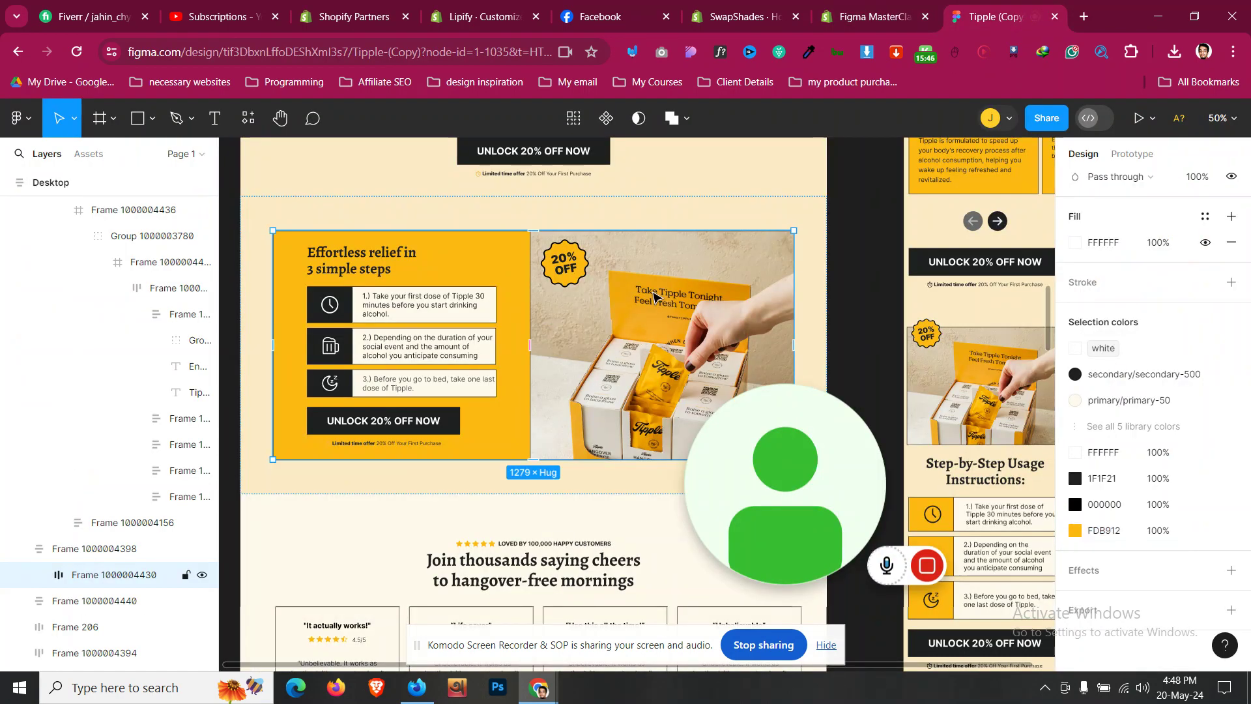
left_click(653, 296, "ctrl")
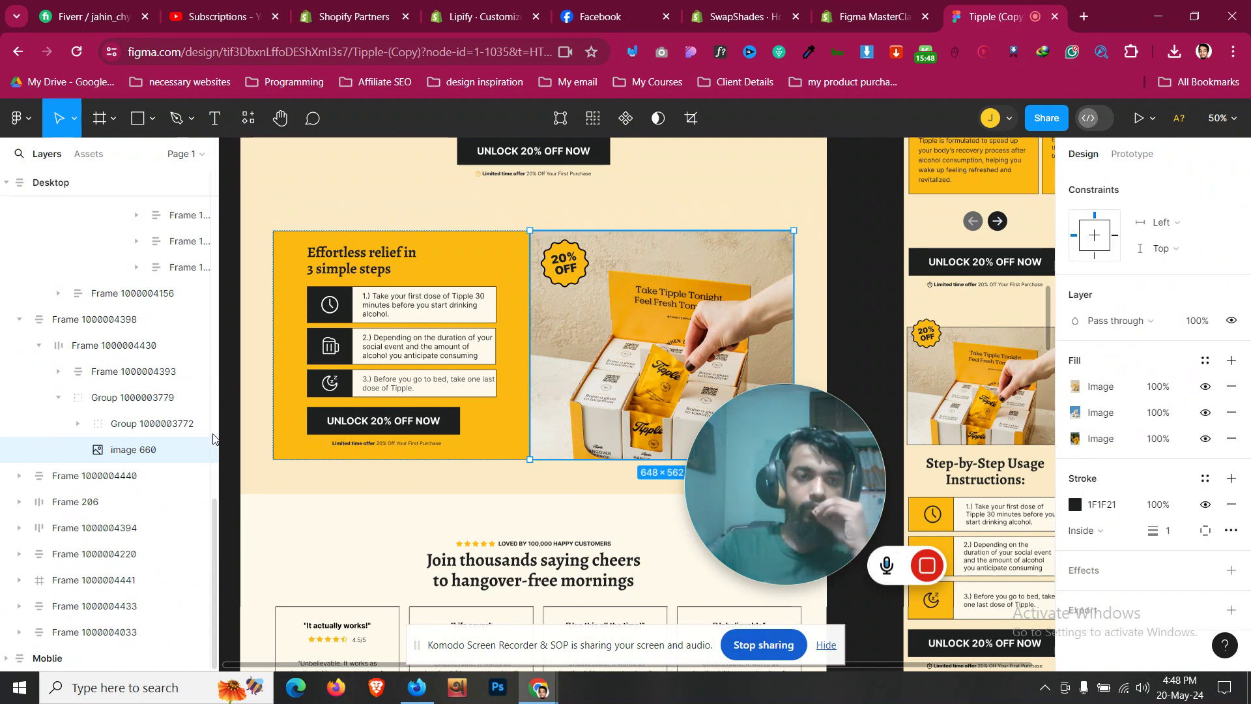
left_click(202, 449)
left_click(202, 449)
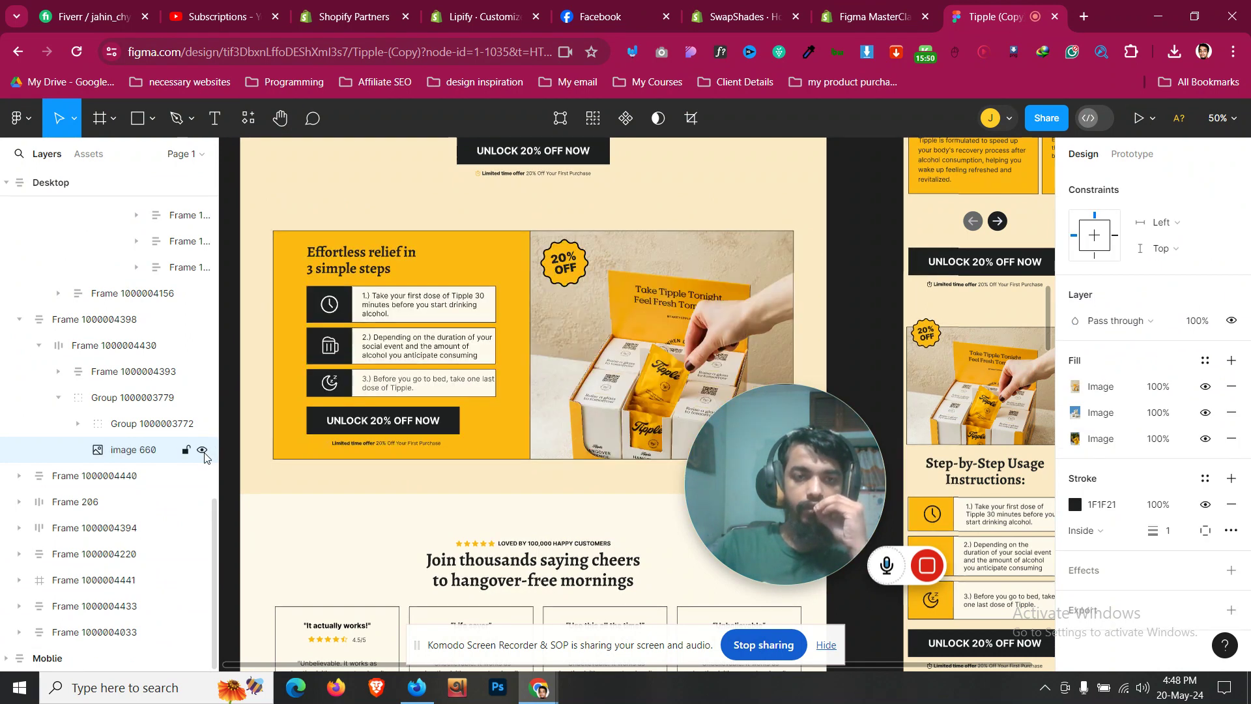
left_click(140, 424)
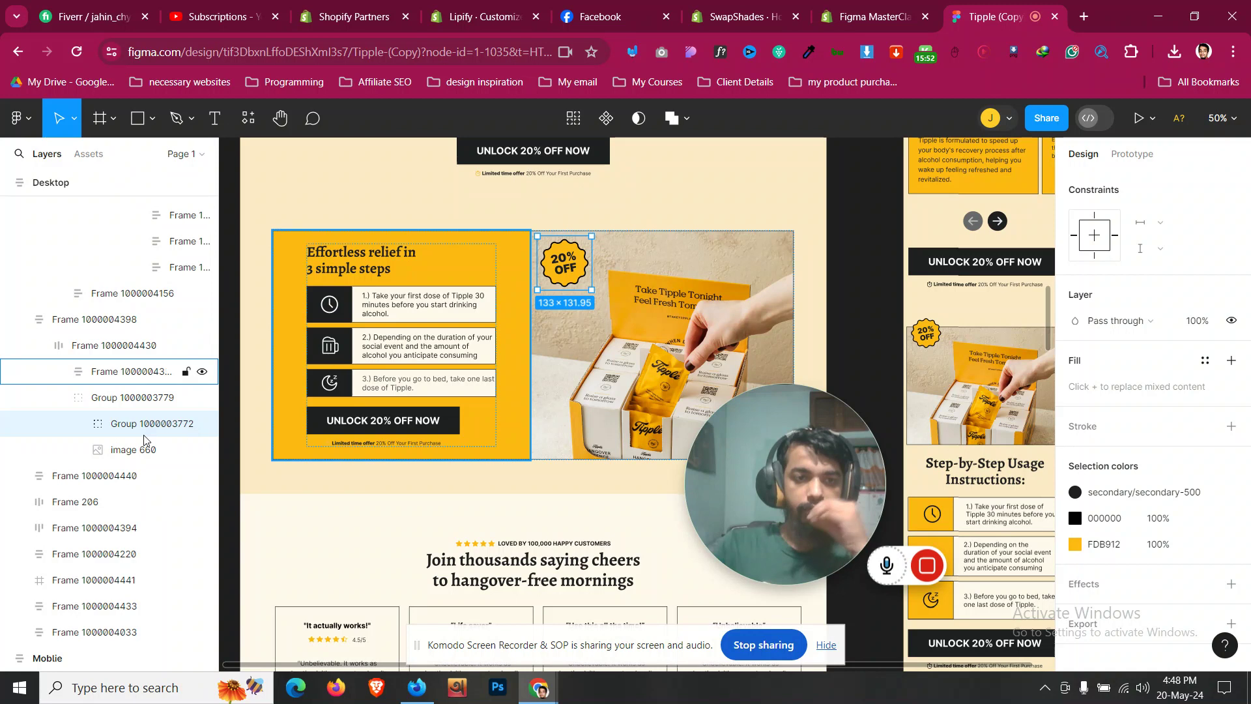
left_click(166, 399)
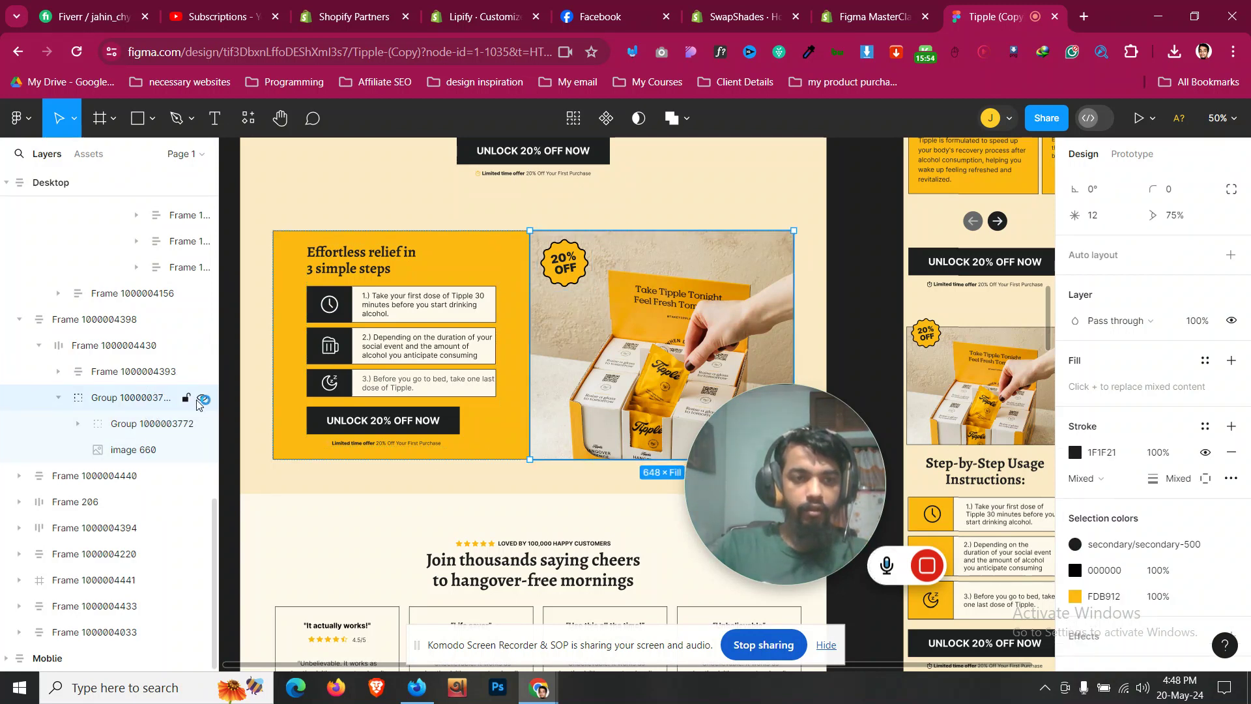
left_click(202, 399)
left_click(203, 403)
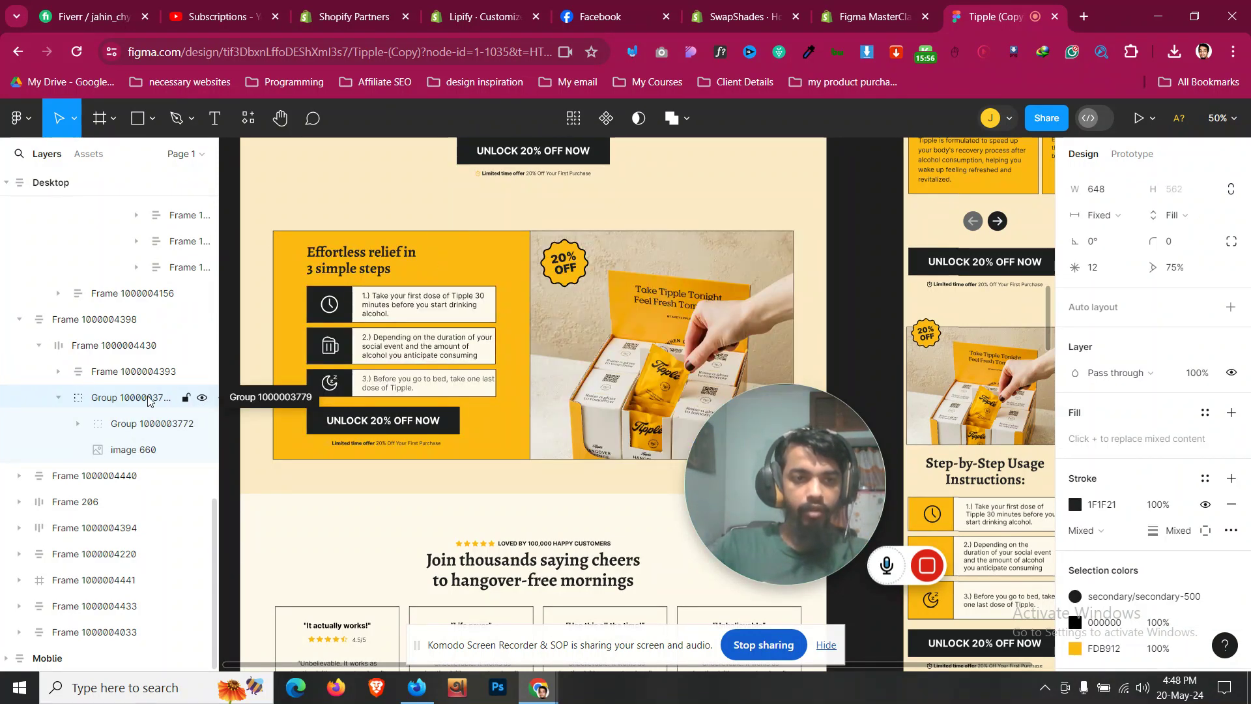
scroll(1125, 600, "down", 2)
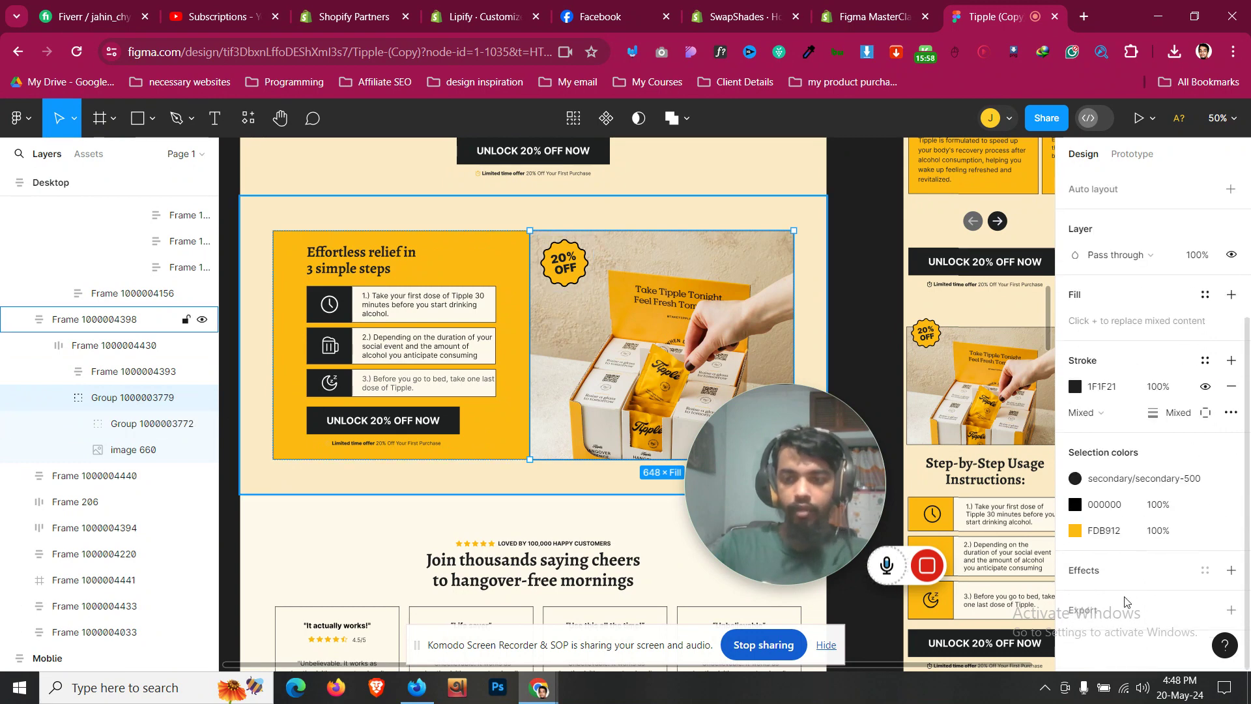
left_click(1125, 608)
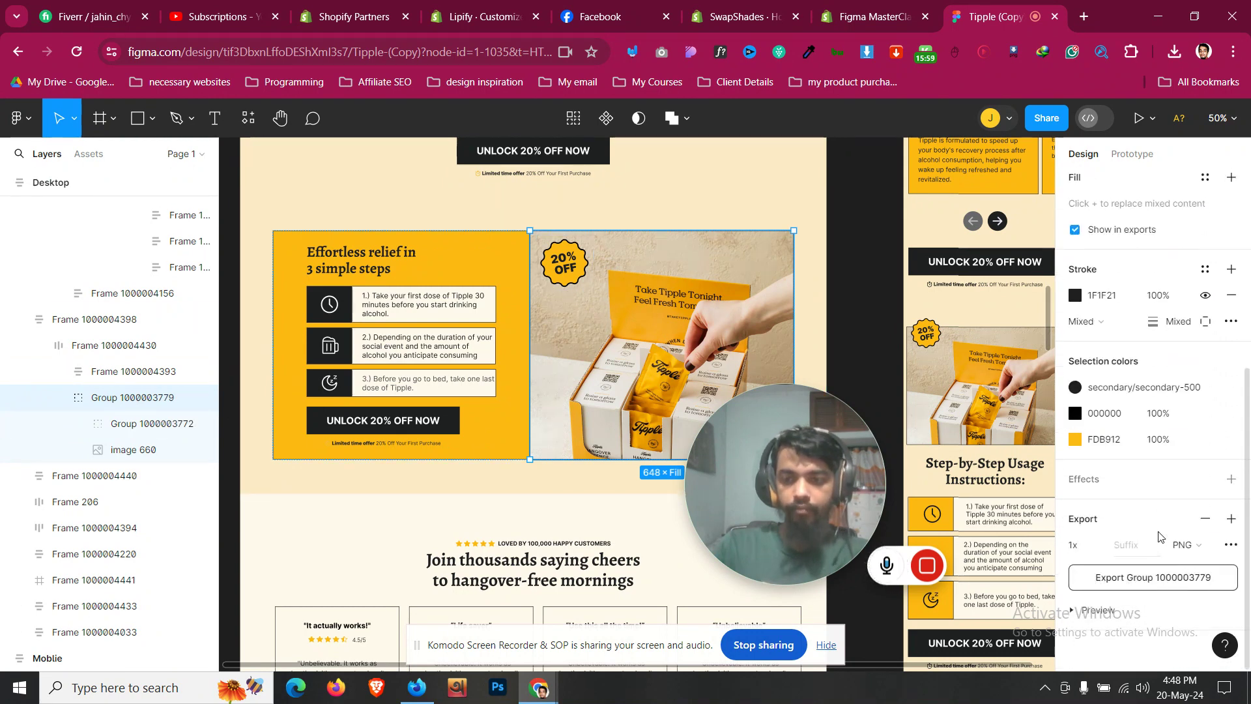
Step: Return to PageFly and place an image element in the second column of the yellow row
left_click(890, 5)
left_click(36, 317)
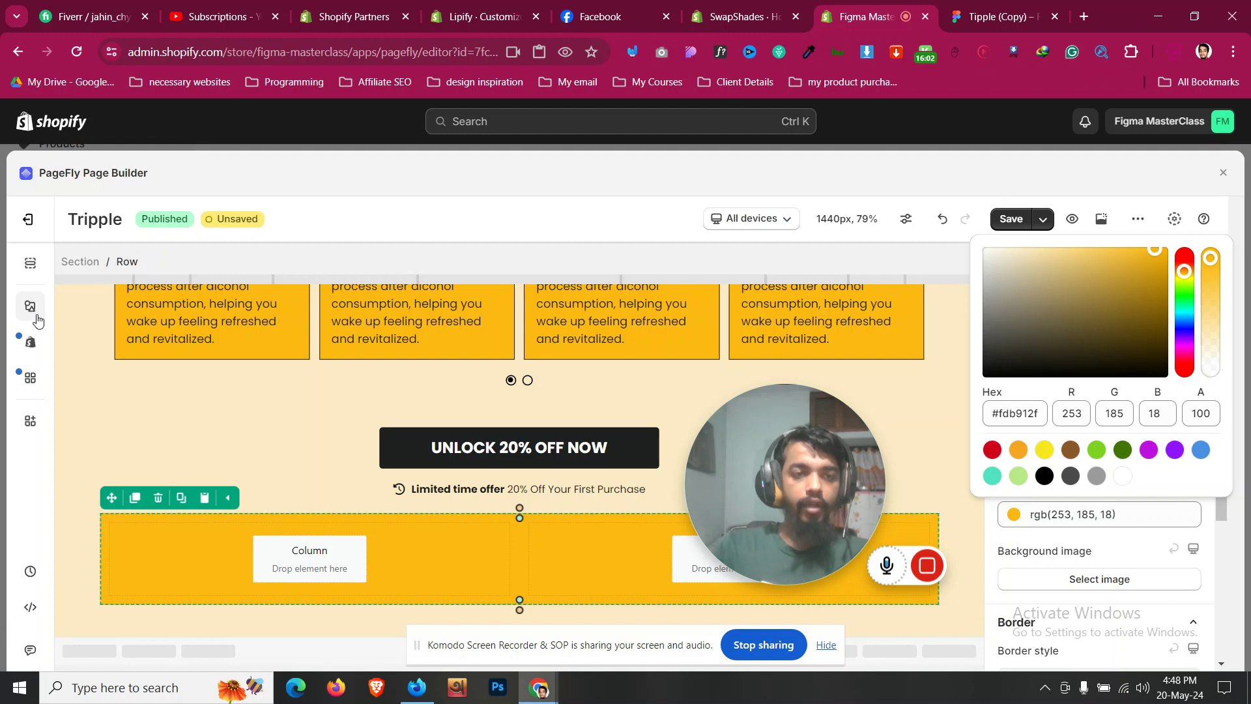
left_click(36, 317)
scroll(139, 475, "down", 5)
left_click_drag(822, 448, 734, 185)
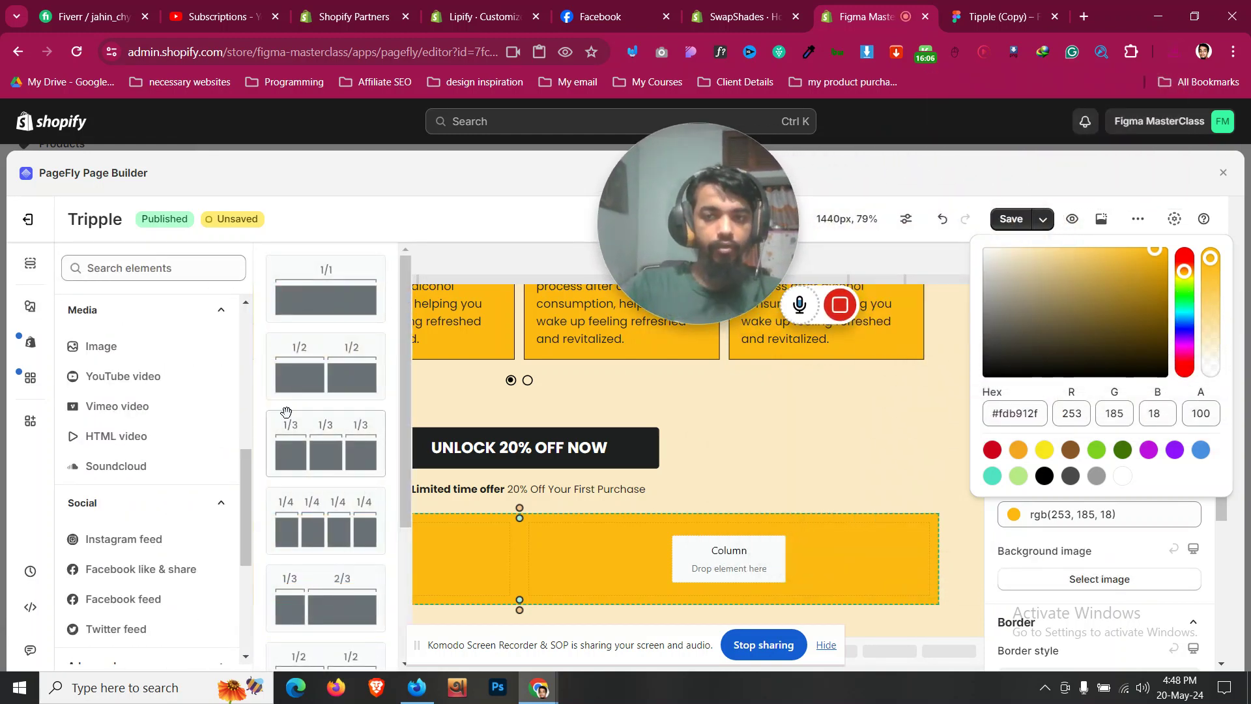
scroll(140, 491, "up", 7)
scroll(140, 516, "down", 3)
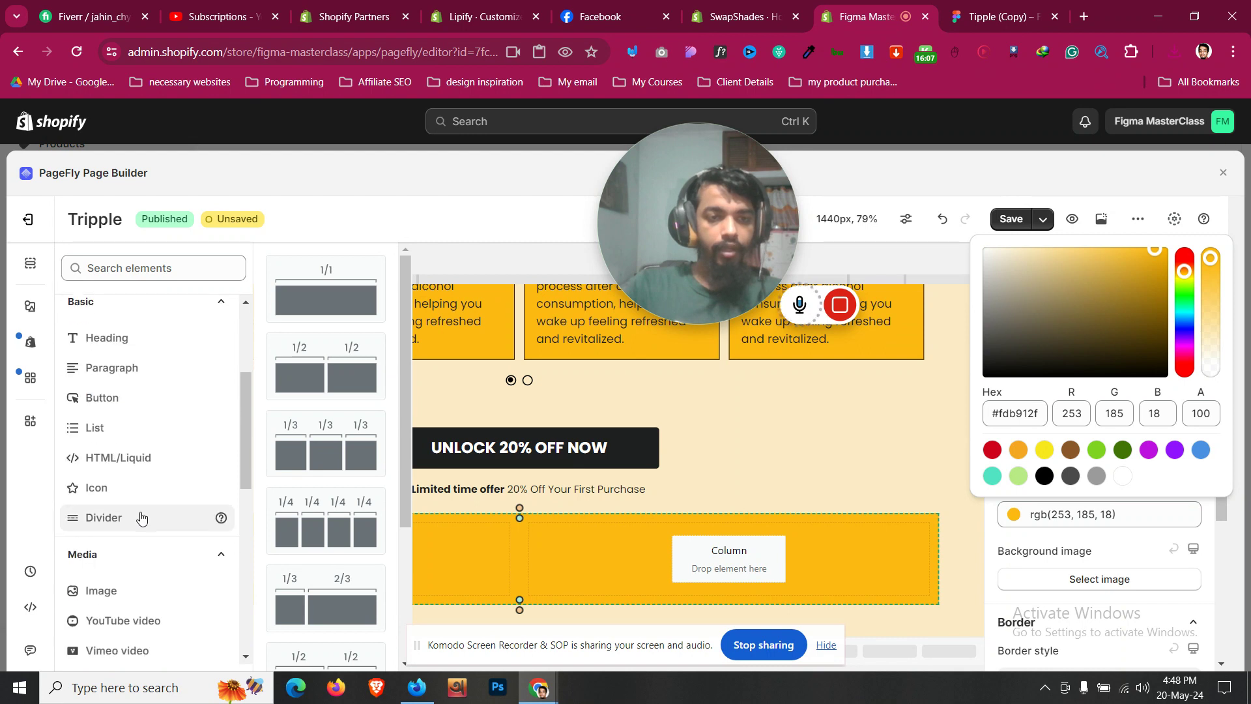
left_click(152, 591)
left_click_drag(325, 287, 843, 580)
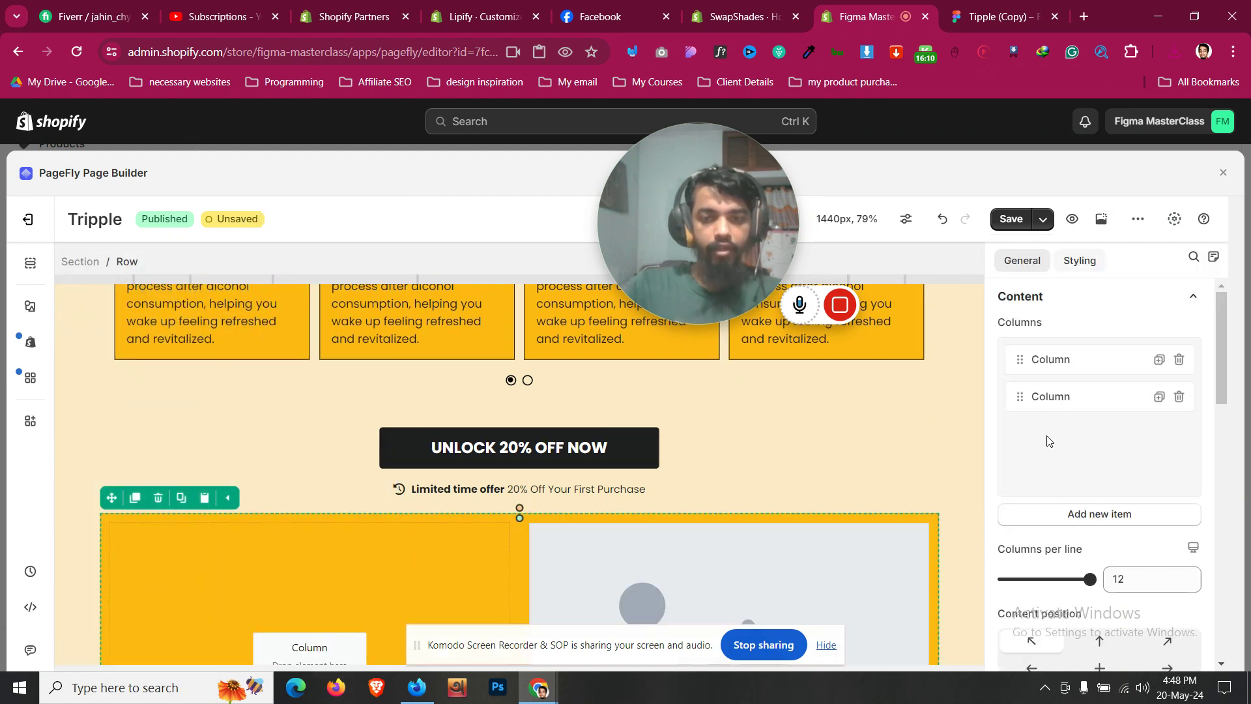
Step: Upload Group 1000003779.png from the Downloads folder and use it as the new image element's source
left_click(1032, 261)
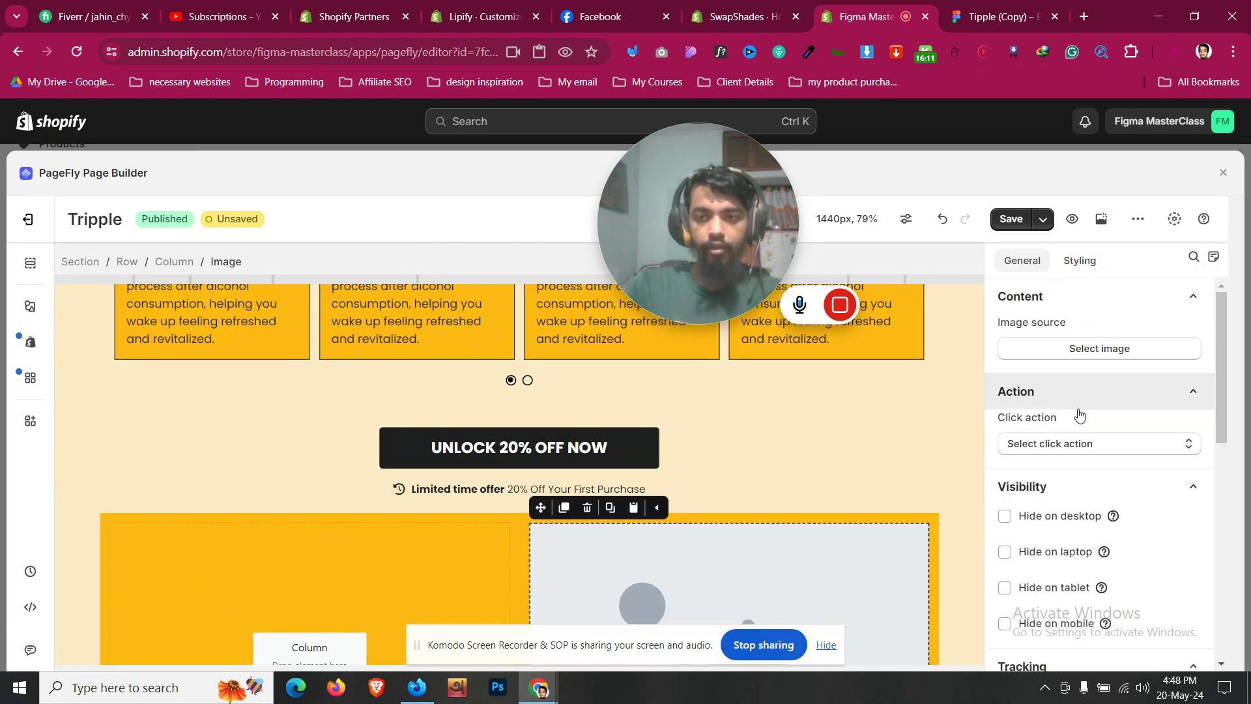
left_click(1094, 348)
left_click(320, 380)
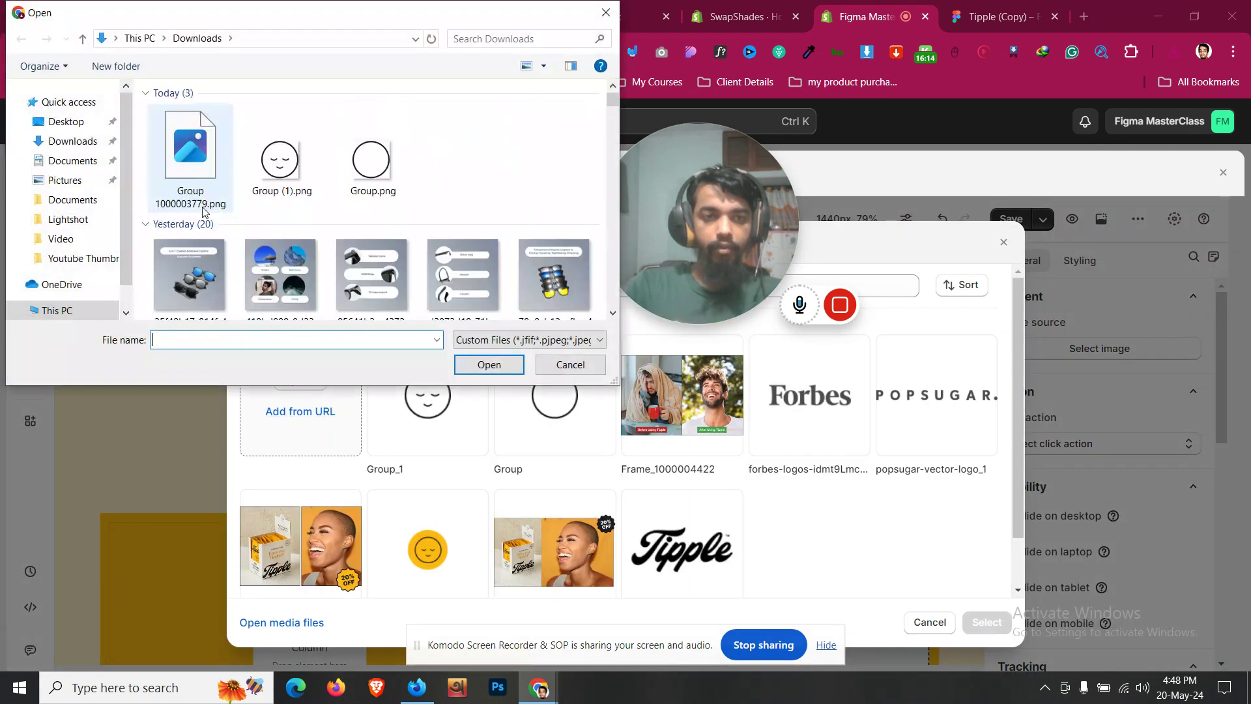
left_click(505, 374)
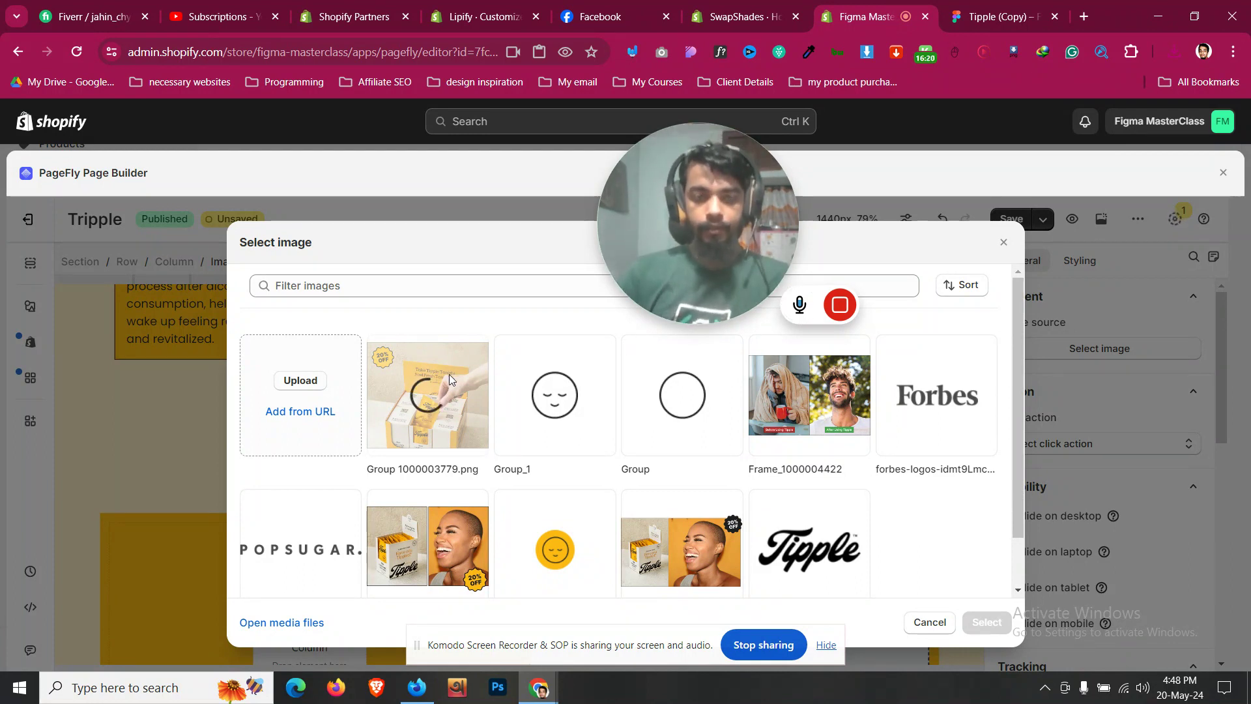
left_click(448, 406)
left_click(984, 622)
Step: Set the column spacing of the yellow two-column row to 0 px
scroll(488, 468, "down", 4)
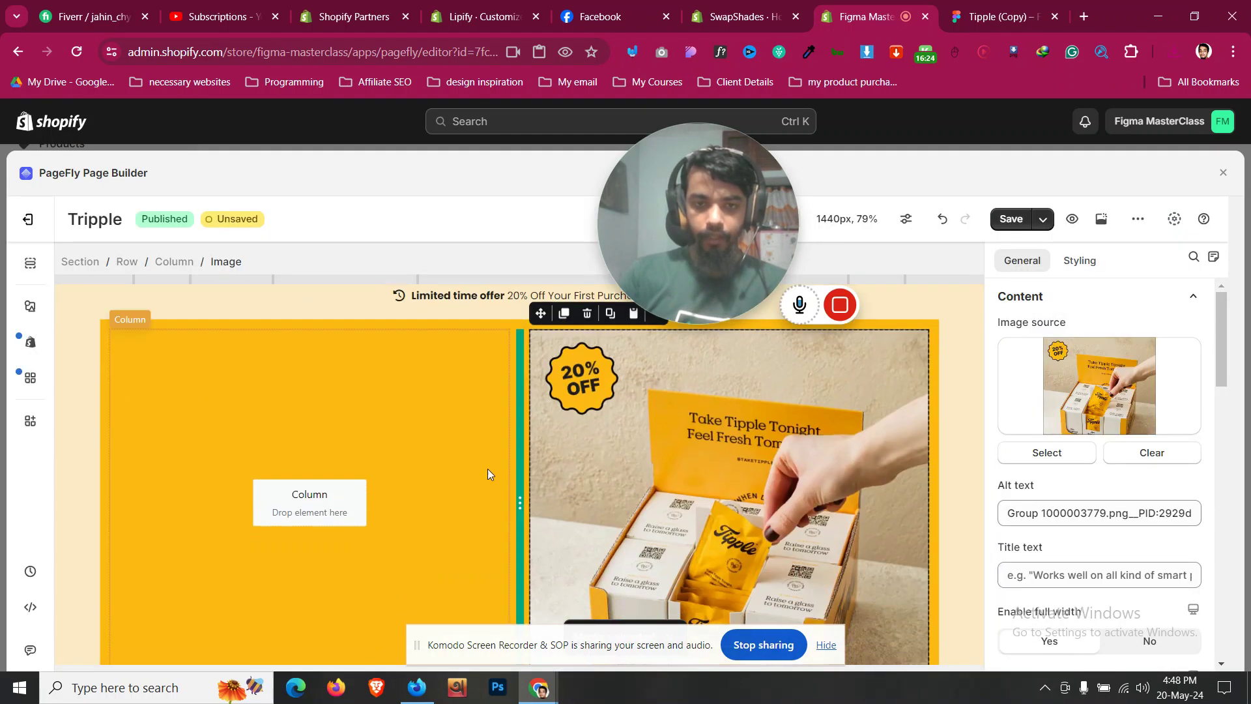
scroll(508, 409, "up", 1)
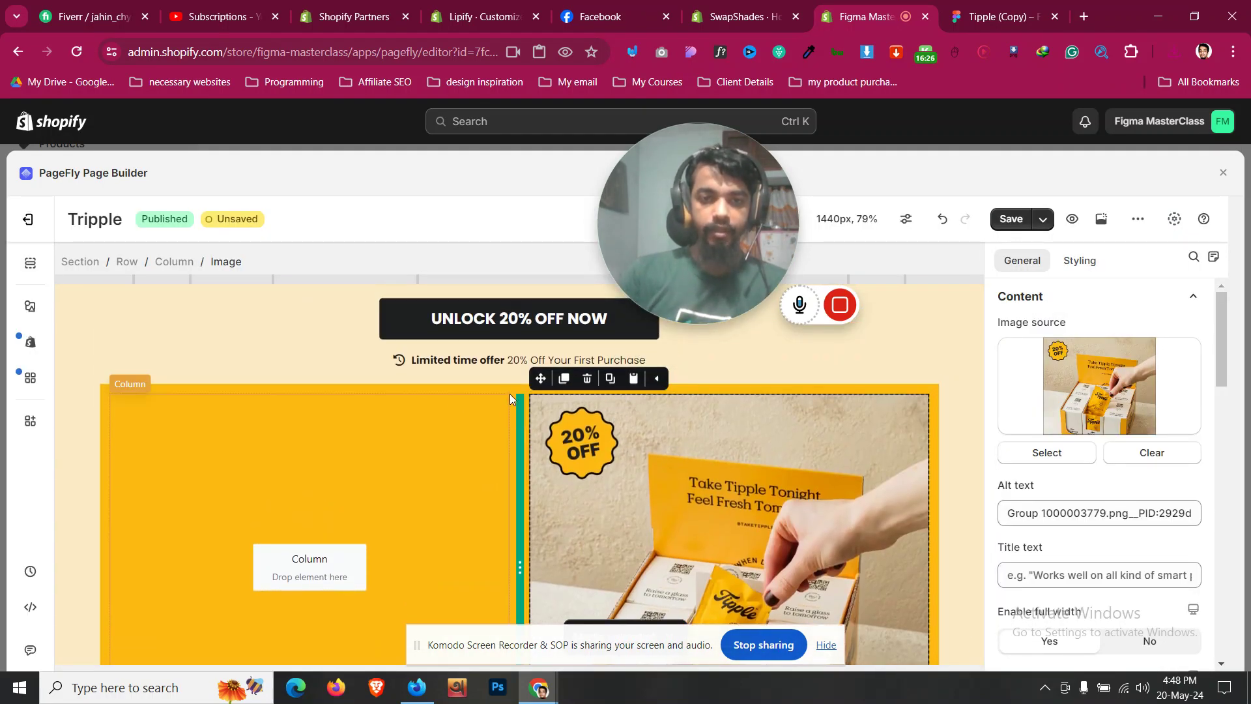
left_click(460, 391)
scroll(1057, 406, "down", 3)
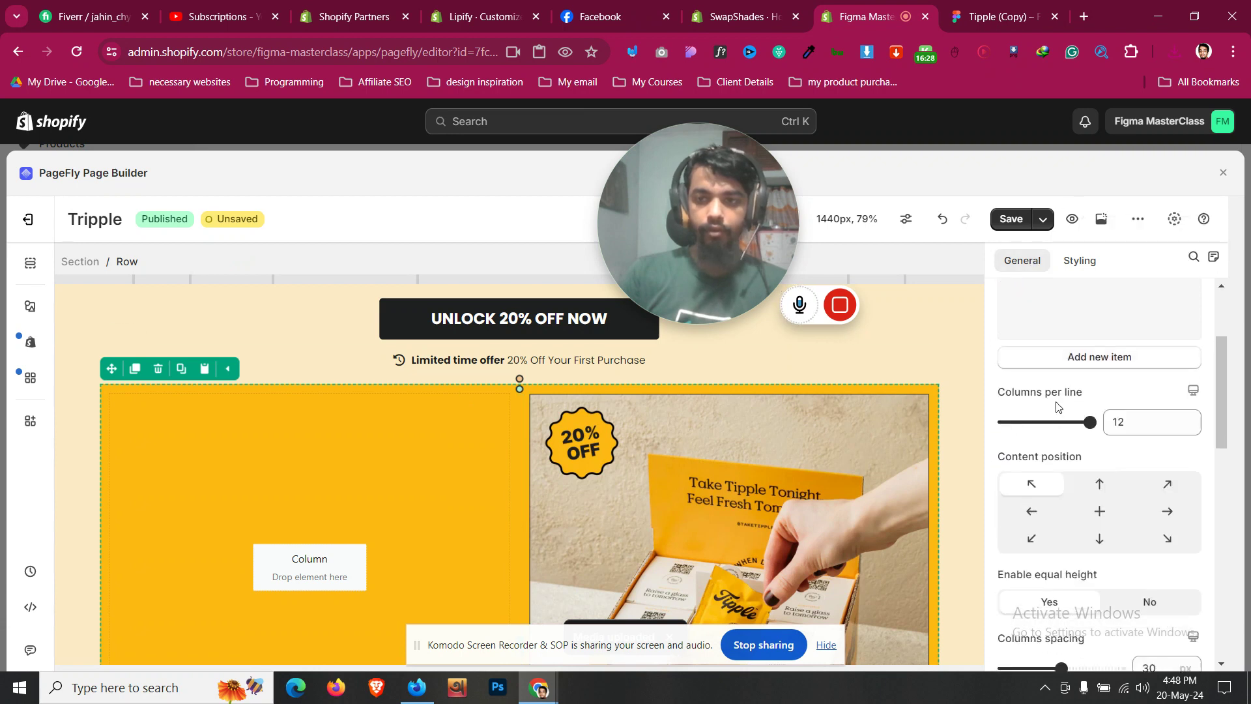
scroll(1061, 449, "down", 2)
left_click_drag(1044, 497, 1003, 499)
scroll(546, 502, "down", 2)
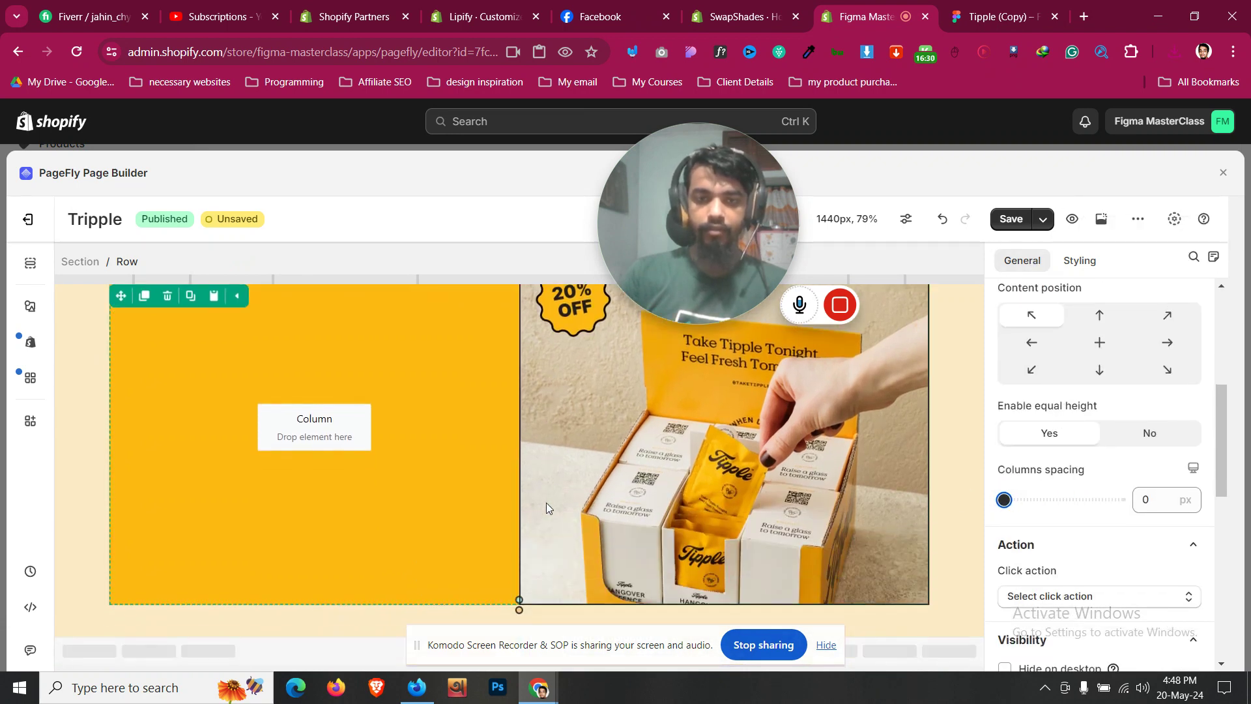
Step: Check the Effortless relief heading in Figma, then duplicate PageFly's Feel Great heading and move the copy into the yellow row's empty column
left_click(1039, 8)
left_click(366, 255)
double_click(365, 255)
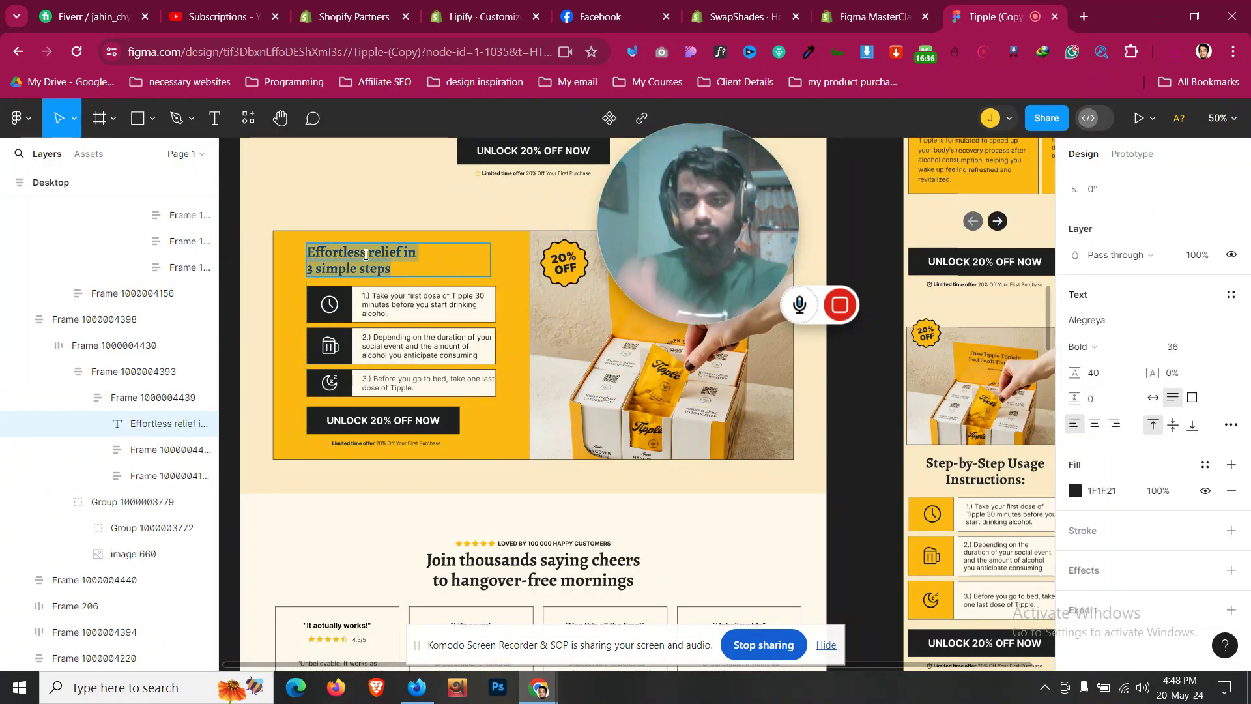
left_click(872, 16)
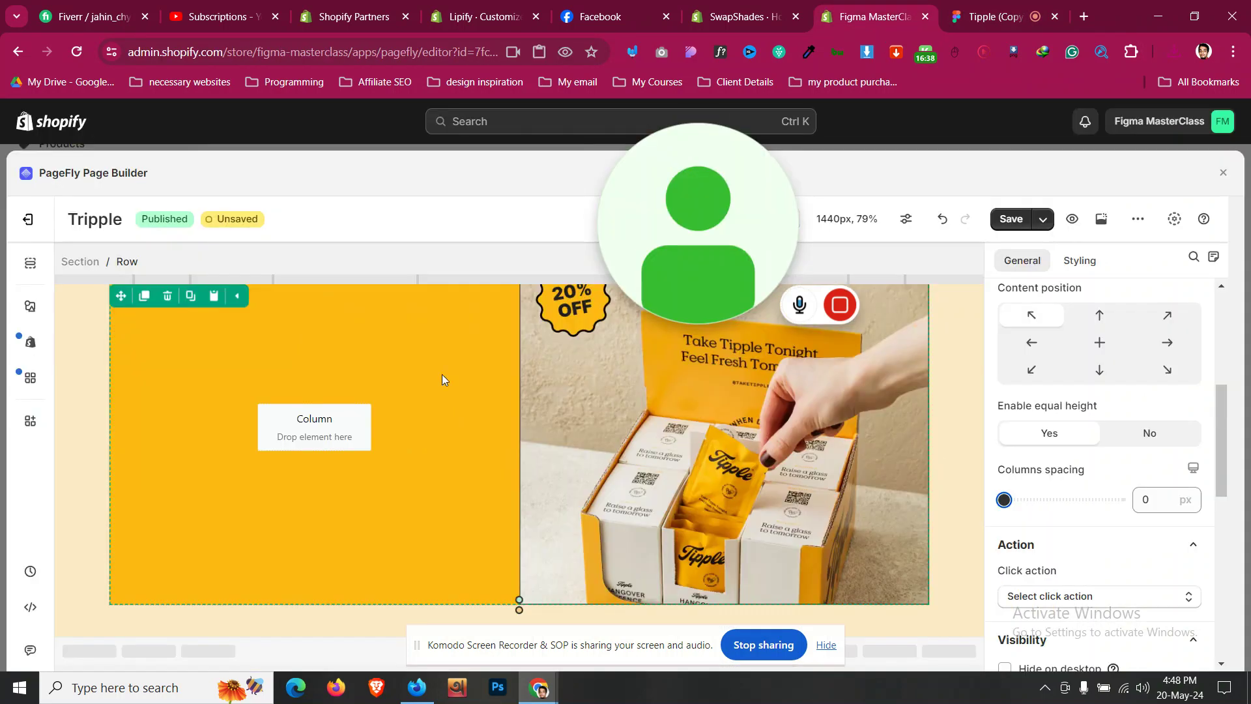
scroll(417, 417, "up", 5)
scroll(393, 429, "up", 4)
left_click(277, 409)
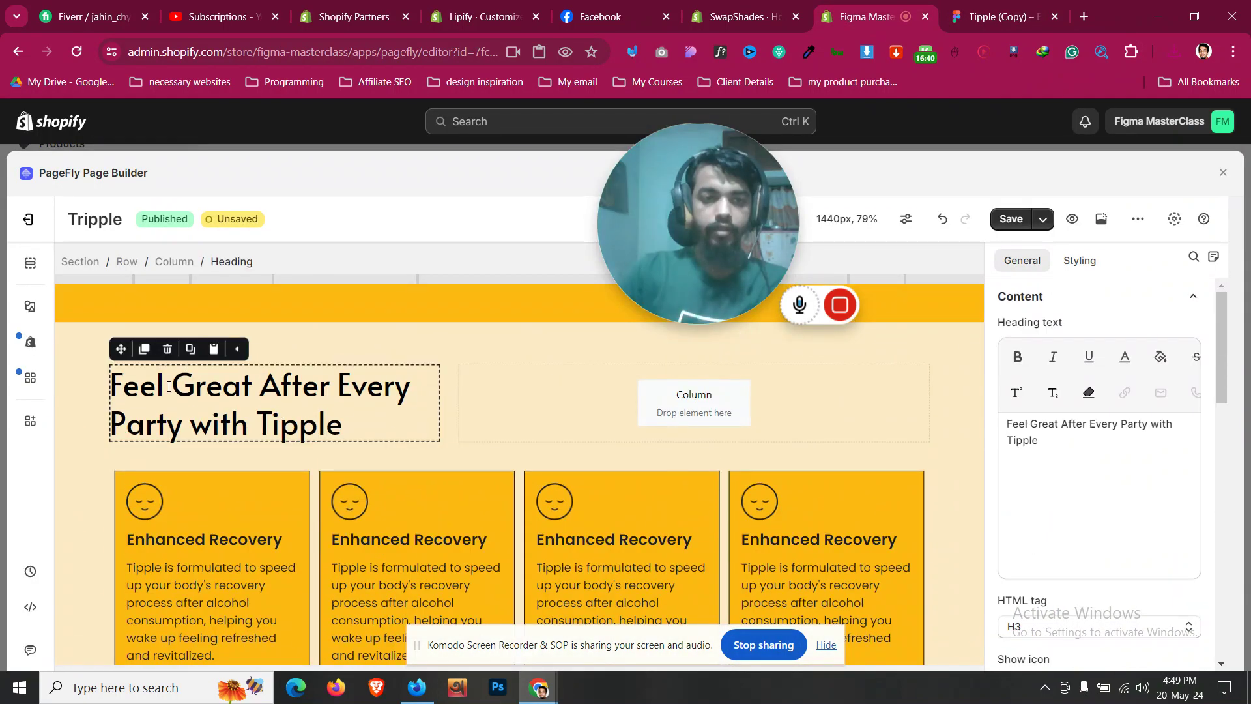
key("ctrl+d")
left_click_drag(131, 400, 281, 421)
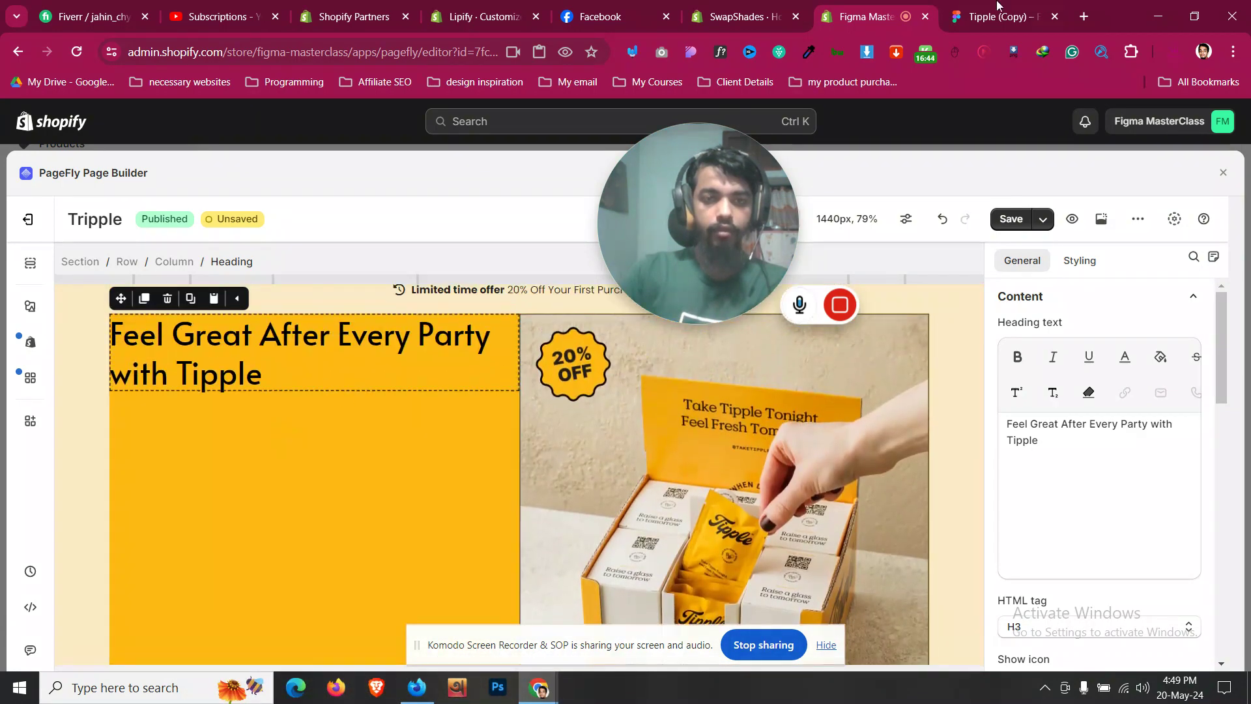
Step: Replace the duplicated heading's text with "Effortless relief in 3 simple steps" copied from the Figma design
key("ctrl+Tab")
double_click(372, 255)
key("ctrl+a")
key("ctrl+c")
key("ctrl+shift+Tab")
key("ctrl+a")
key("ctrl+v")
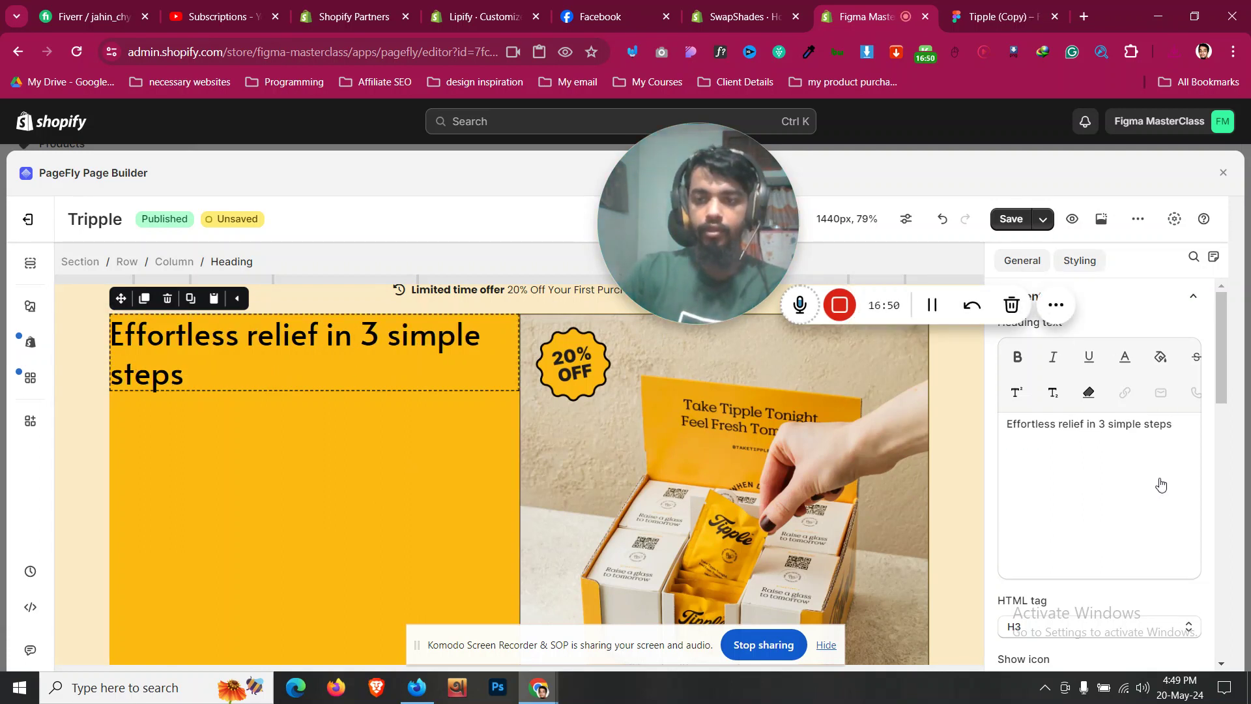
Step: Set the Effortless relief heading's font size to 35 px
left_click(1079, 259)
left_click(1158, 538)
key("BackSpace")
type("1")
key("Down")
key("Down")
key("Down")
key("Down")
key("Down")
key("Down")
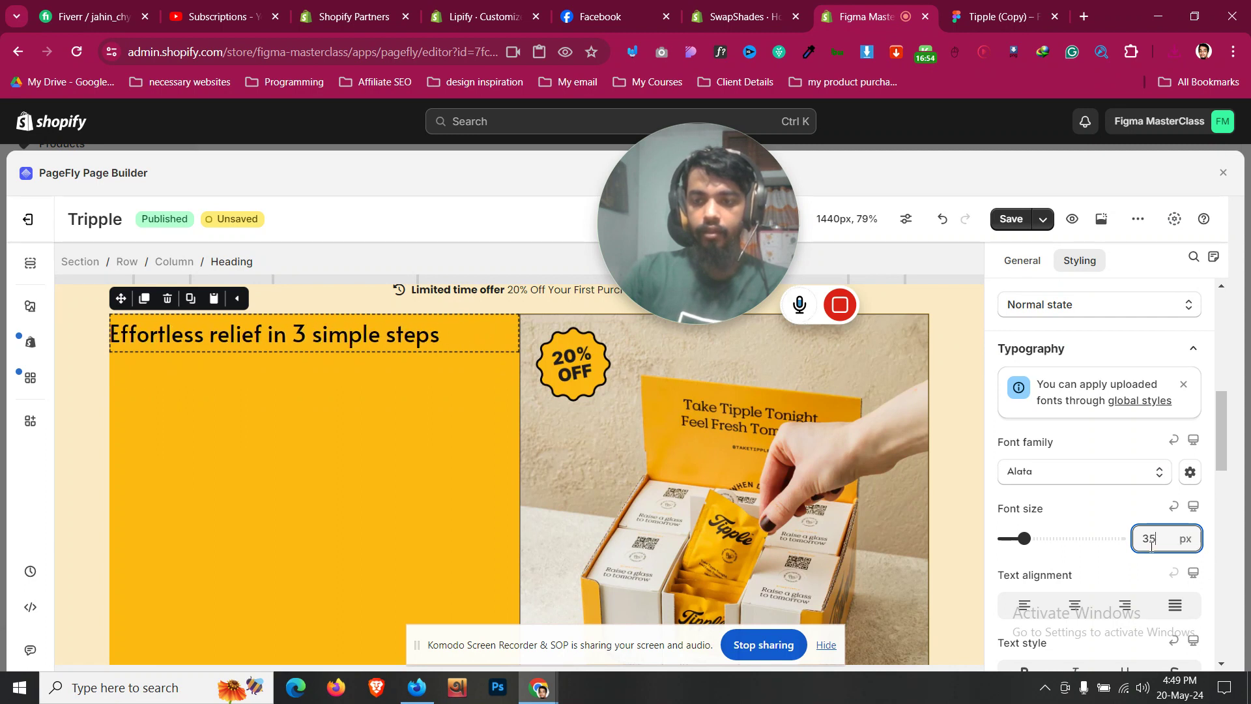
Step: Raise the Effortless relief heading's font size by 1 px and set its line height to 42 px
key("Up")
scroll(1150, 540, "down", 5)
left_click(1097, 388)
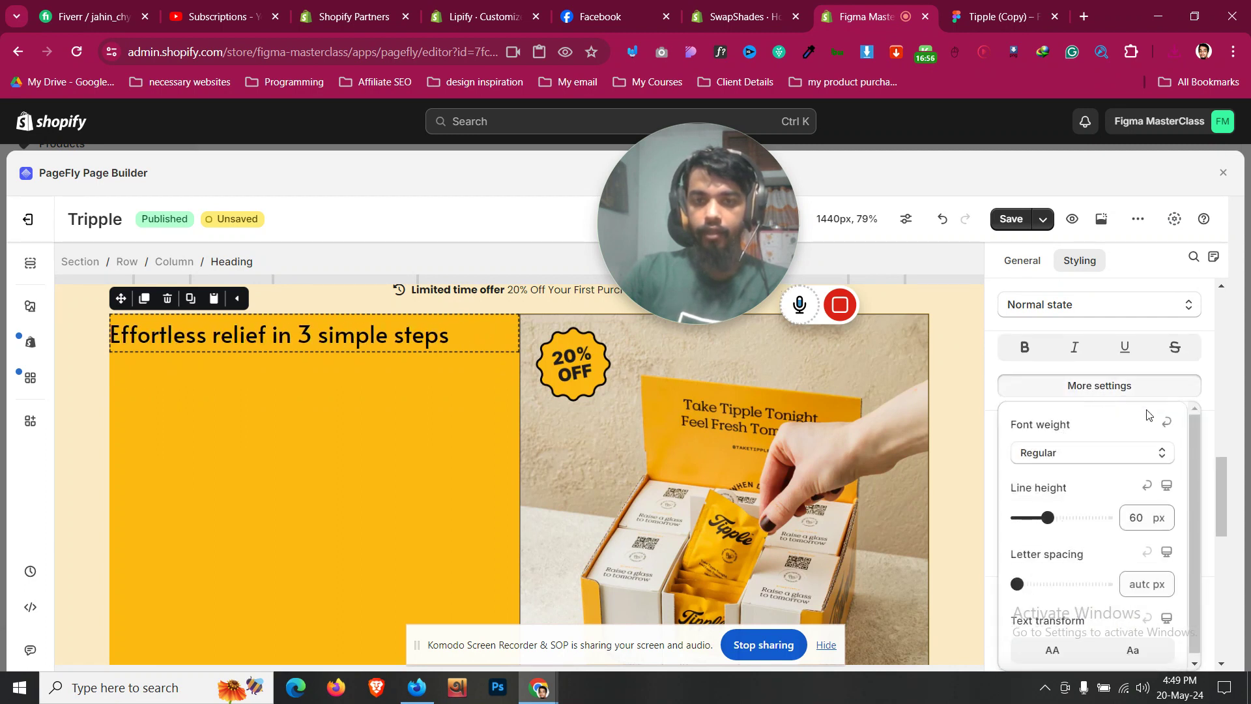
double_click(1136, 517)
type("42")
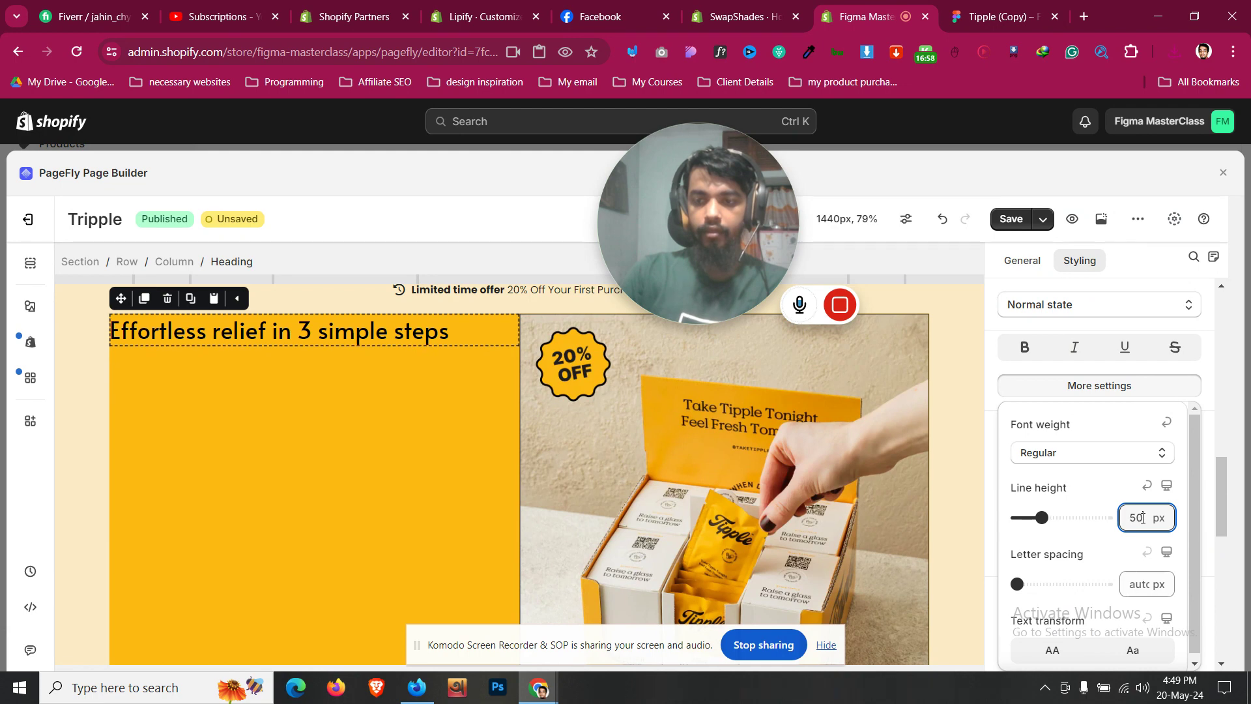
key("Down")
key("Down")
key("Down")
key("Down")
key("Down")
key("Up")
key("Up")
key("Up")
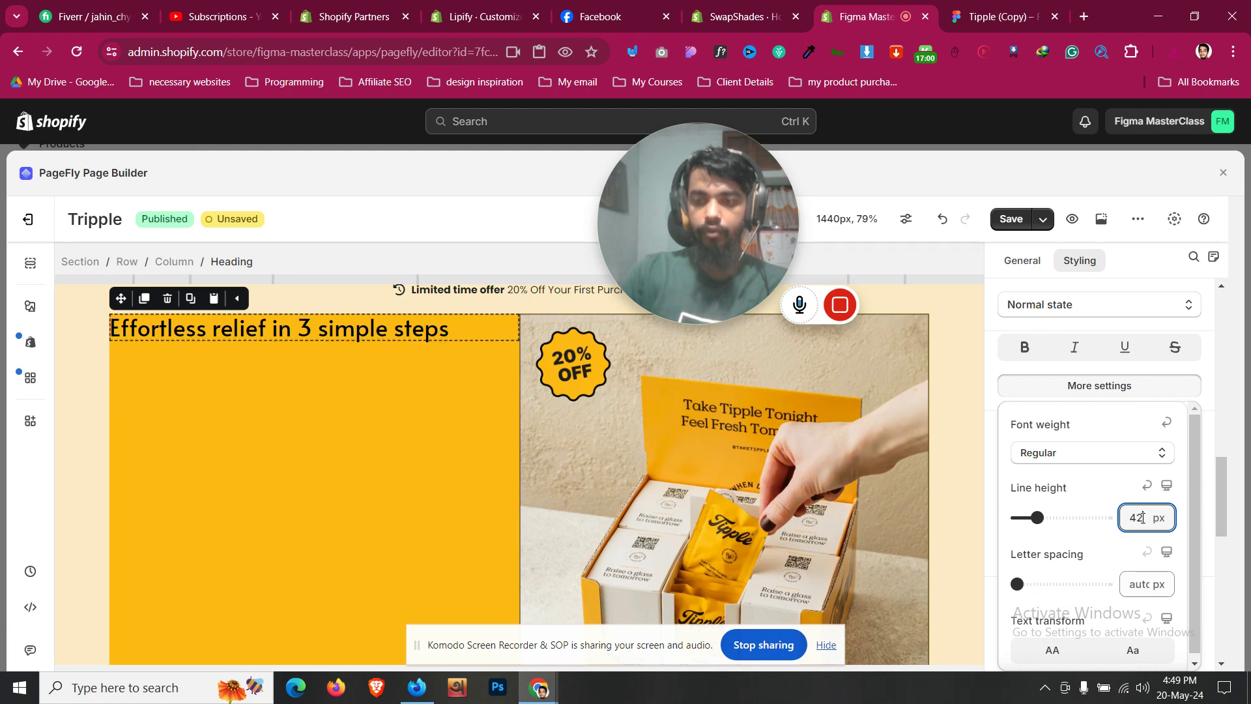
Step: Check the text style settings of the Feel Great After Every Party heading for comparison
scroll(295, 470, "up", 4)
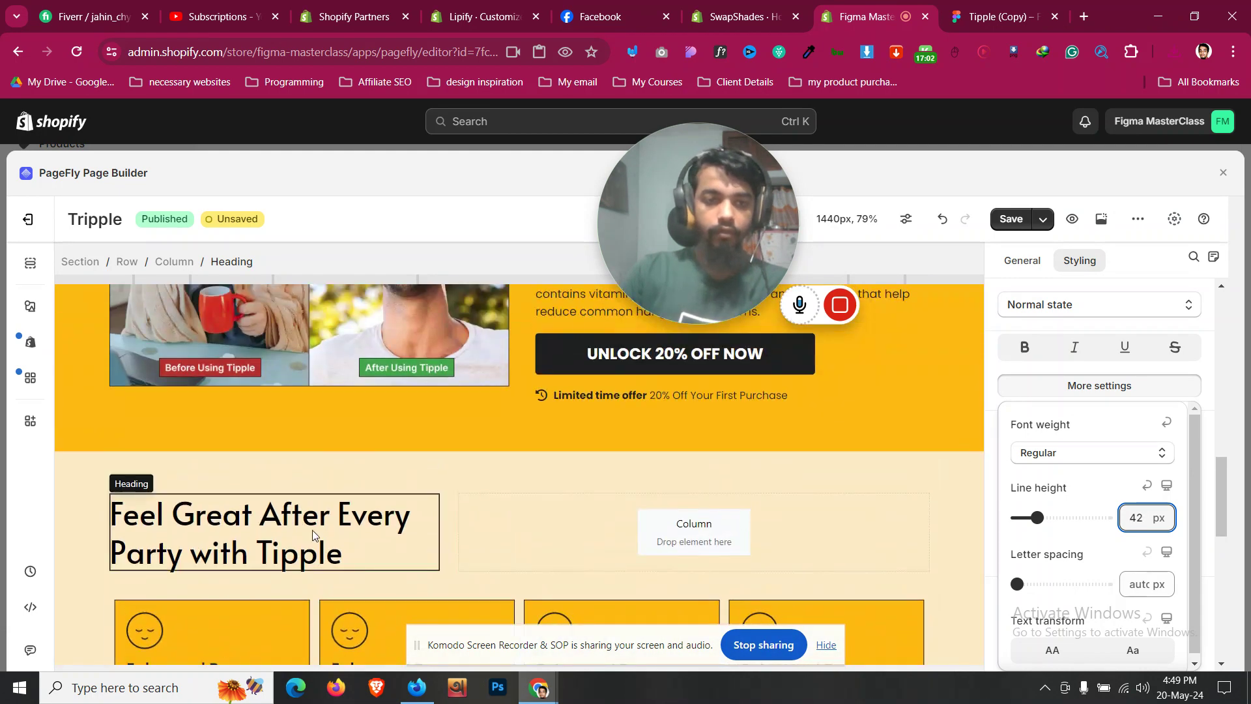
left_click(318, 518)
scroll(1113, 544, "up", 5)
scroll(1113, 545, "down", 3)
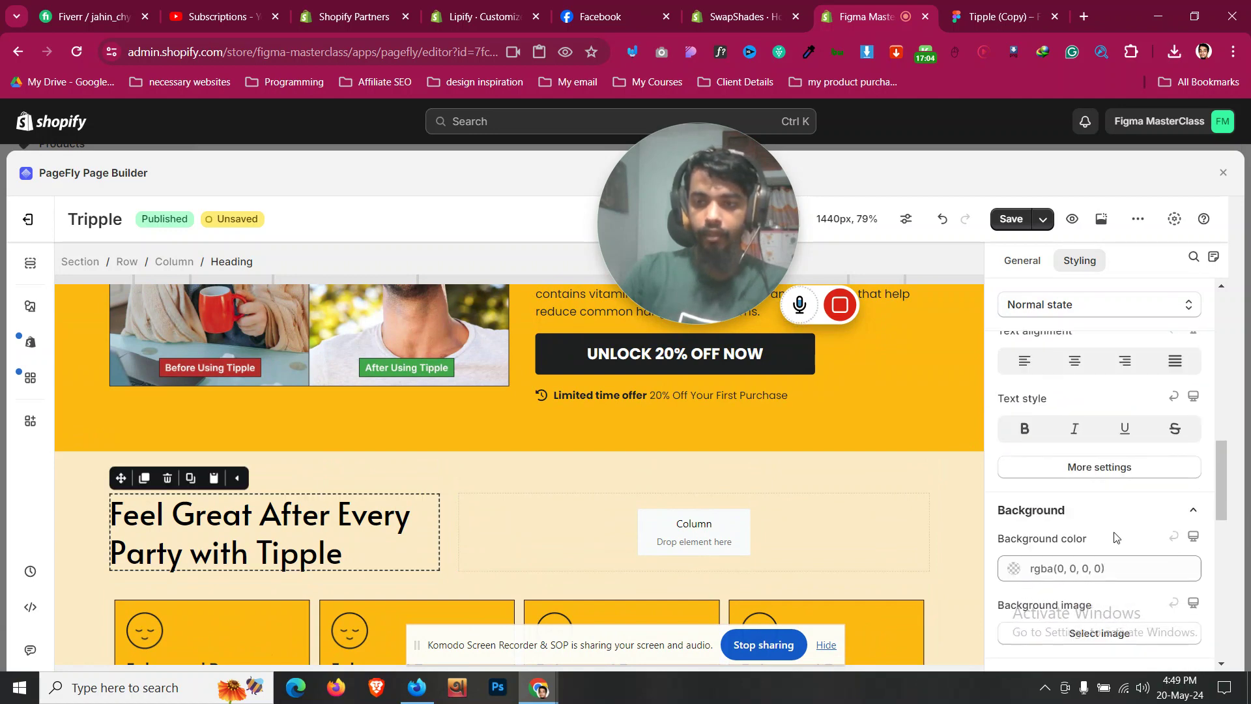
left_click(1131, 474)
left_click(424, 557)
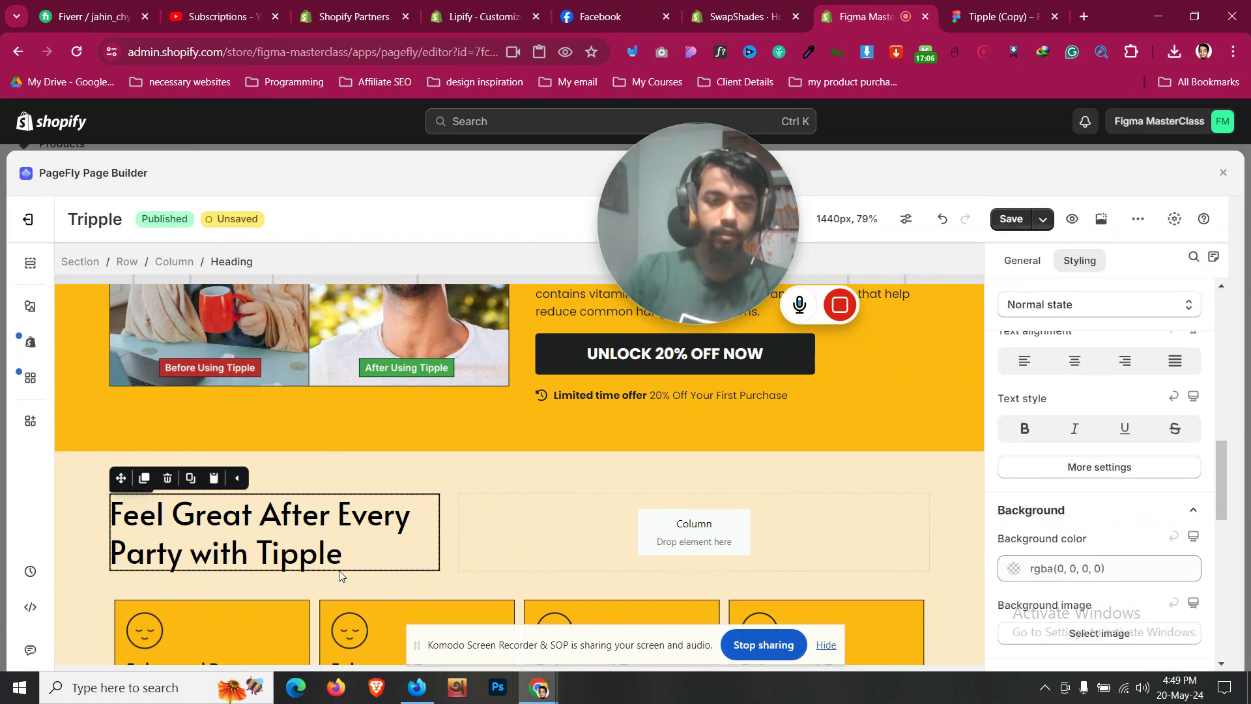
scroll(338, 570, "down", 8)
Step: Set the padding of the yellow column holding the Effortless relief heading to 30 px on all sides, checking against Figma
left_click(338, 549)
scroll(337, 549, "down", 1)
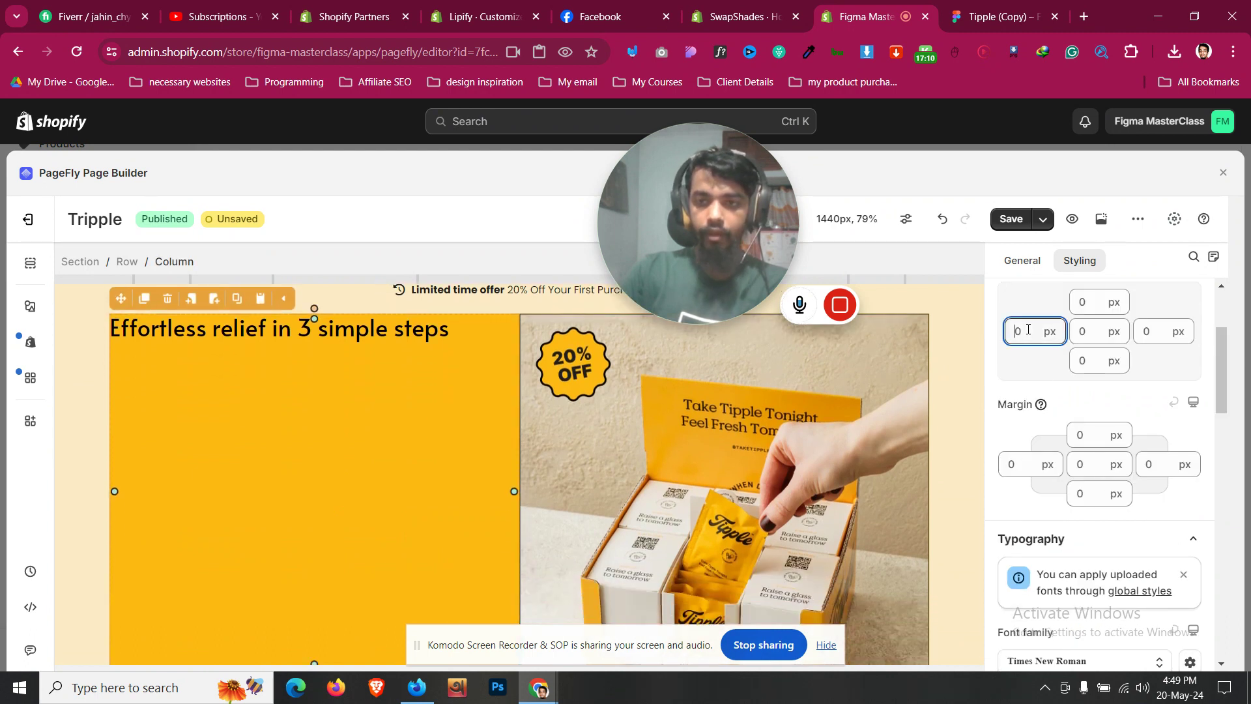
type("10")
scroll(1081, 345, "up", 3)
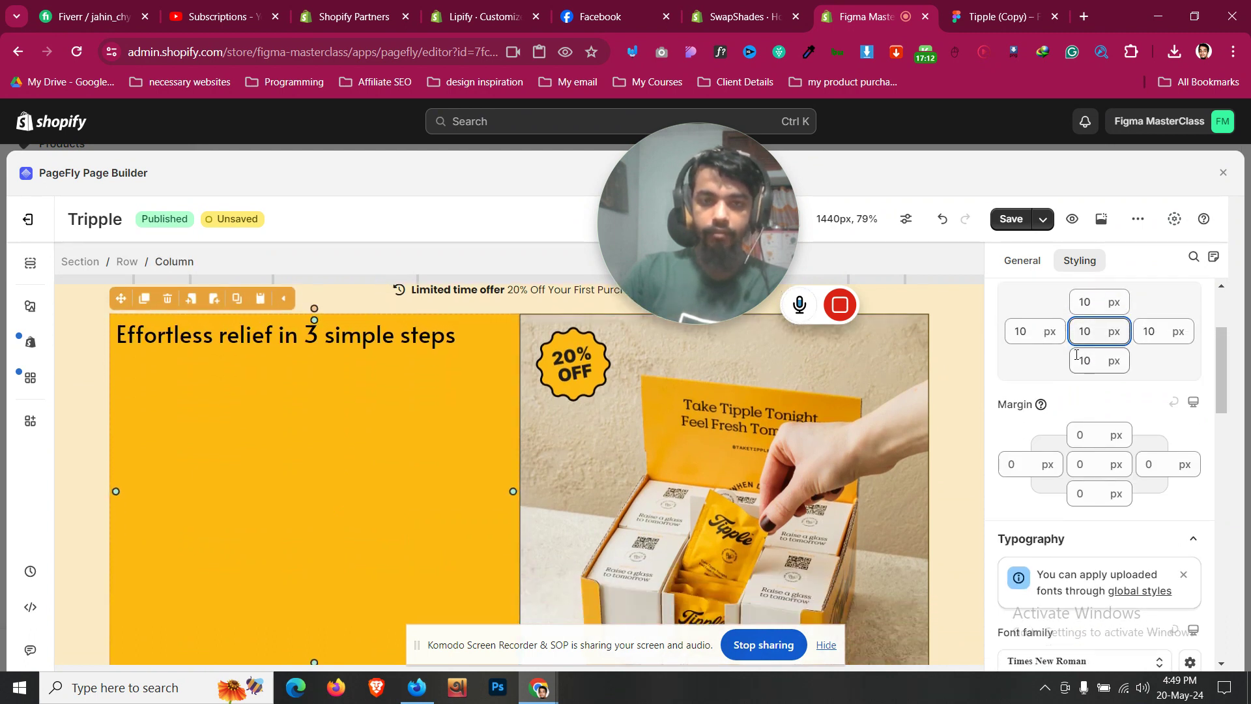
scroll(1092, 497, "up", 20)
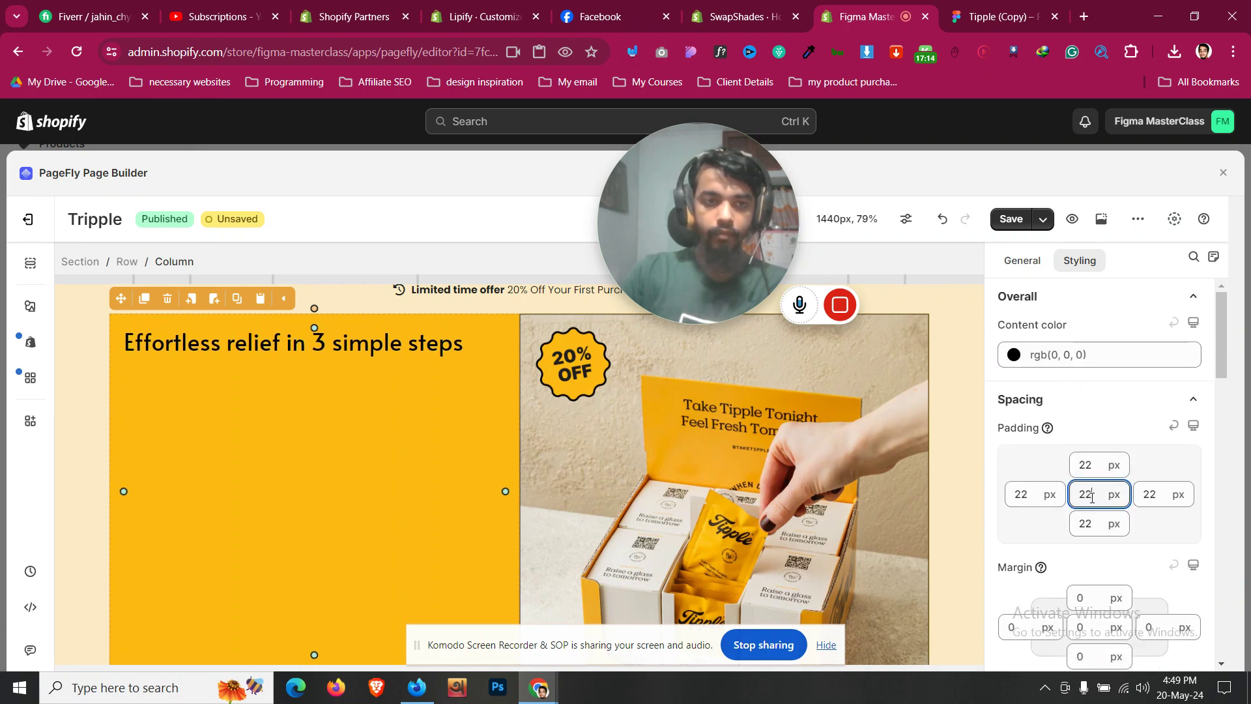
scroll(1092, 497, "down", 1)
left_click(1011, 496)
left_click(1016, 16)
left_click(924, 8)
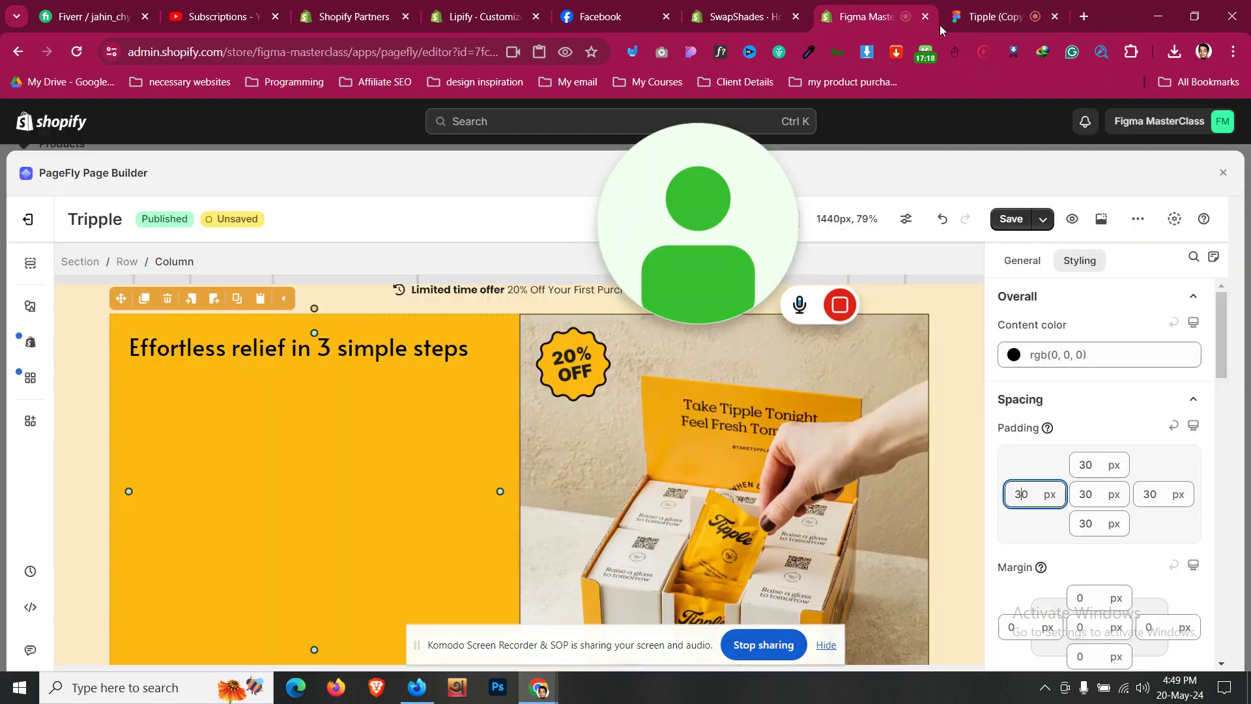
left_click(1094, 466)
scroll(1094, 467, "down", 3)
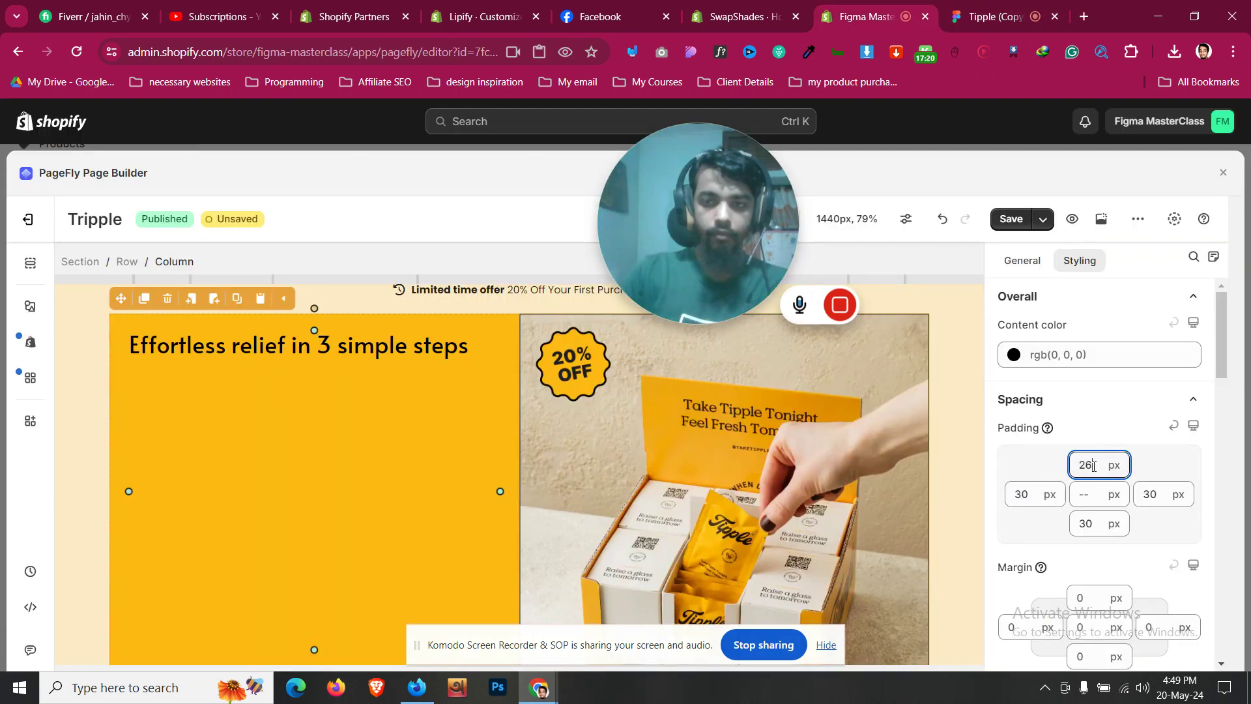
scroll(1093, 466, "up", 3)
Step: Set the yellow column's left and right padding to 60 px and compare the layout with the Figma design
left_click(1018, 498)
scroll(1020, 498, "up", 20)
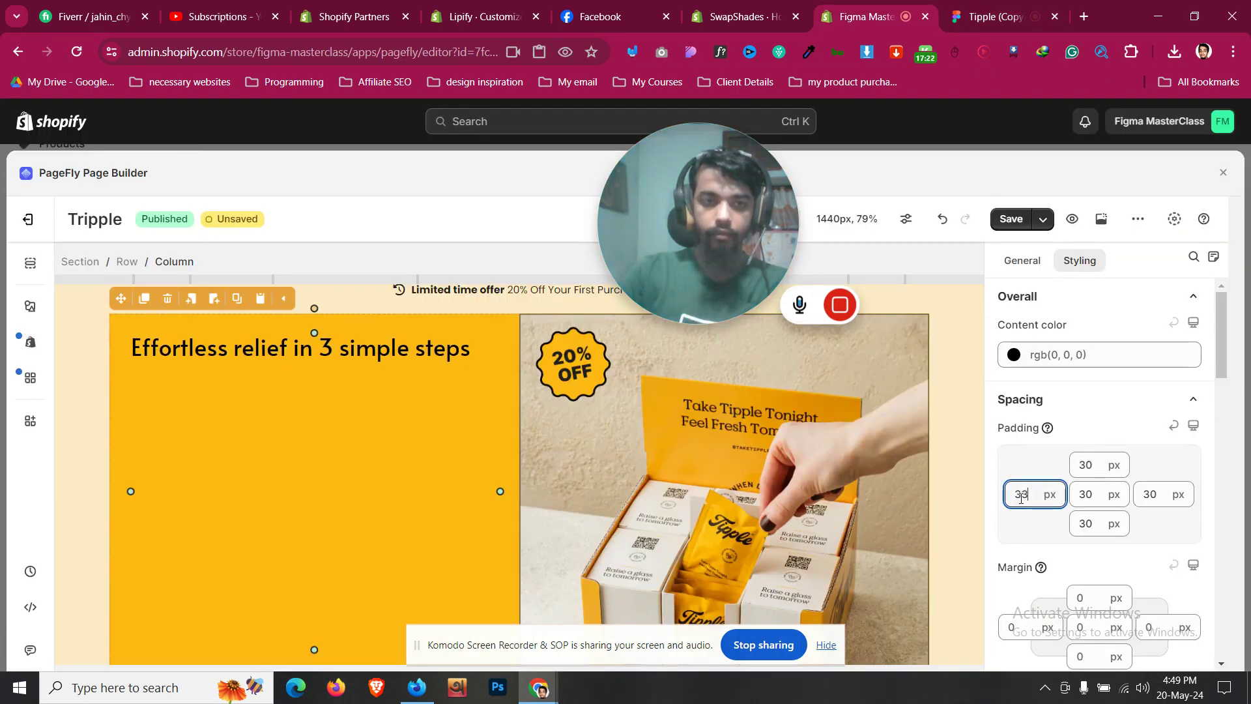
scroll(1022, 498, "up", 2)
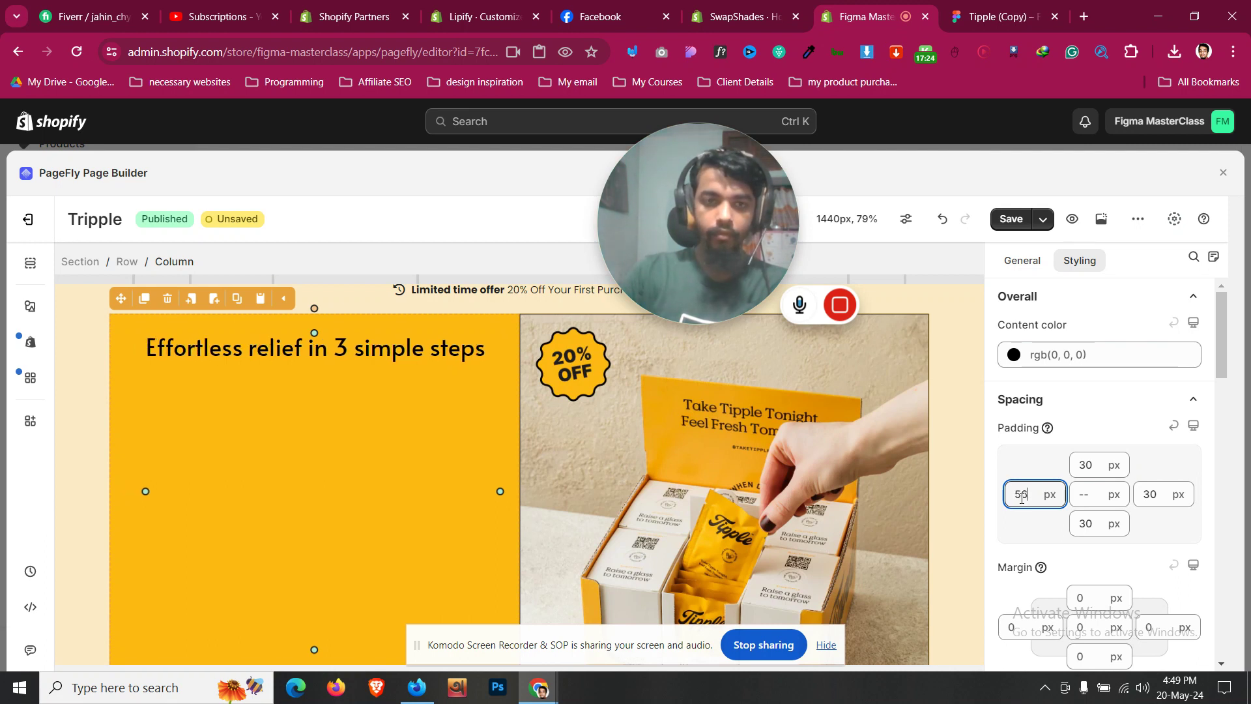
scroll(1022, 497, "up", 4)
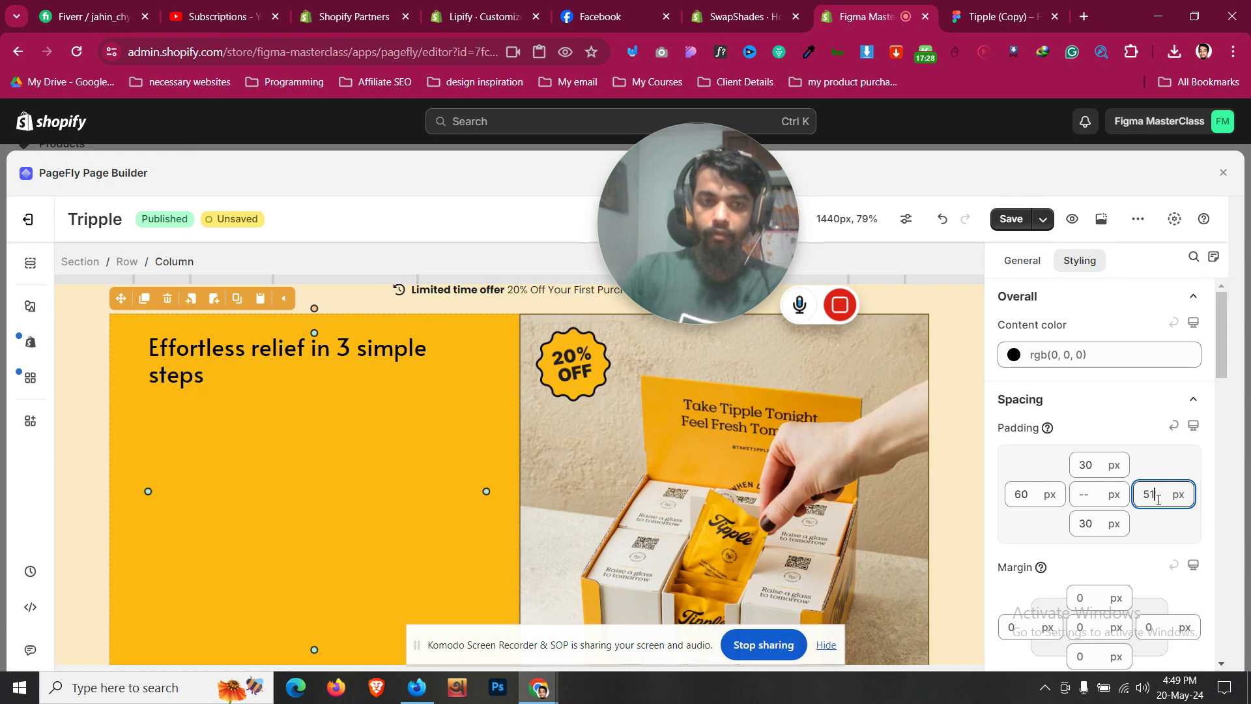
left_click(977, 6)
left_click(934, 8)
left_click(316, 350)
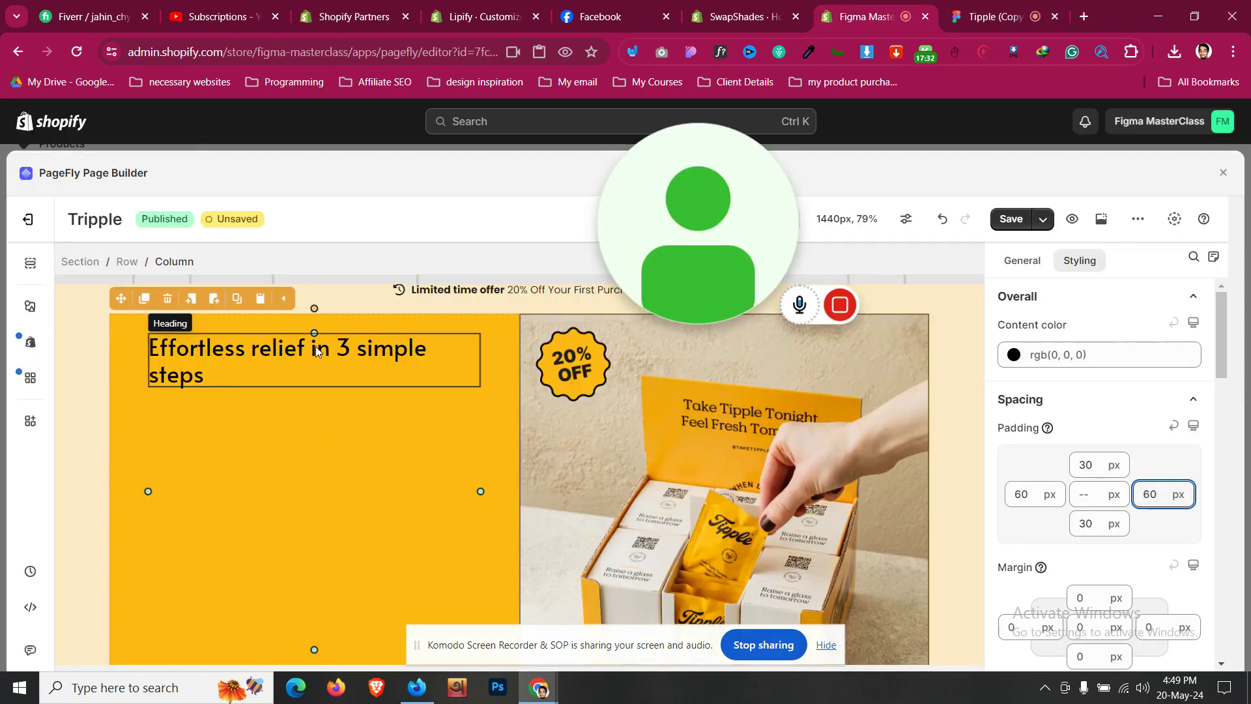
left_click(312, 445)
scroll(313, 443, "down", 1)
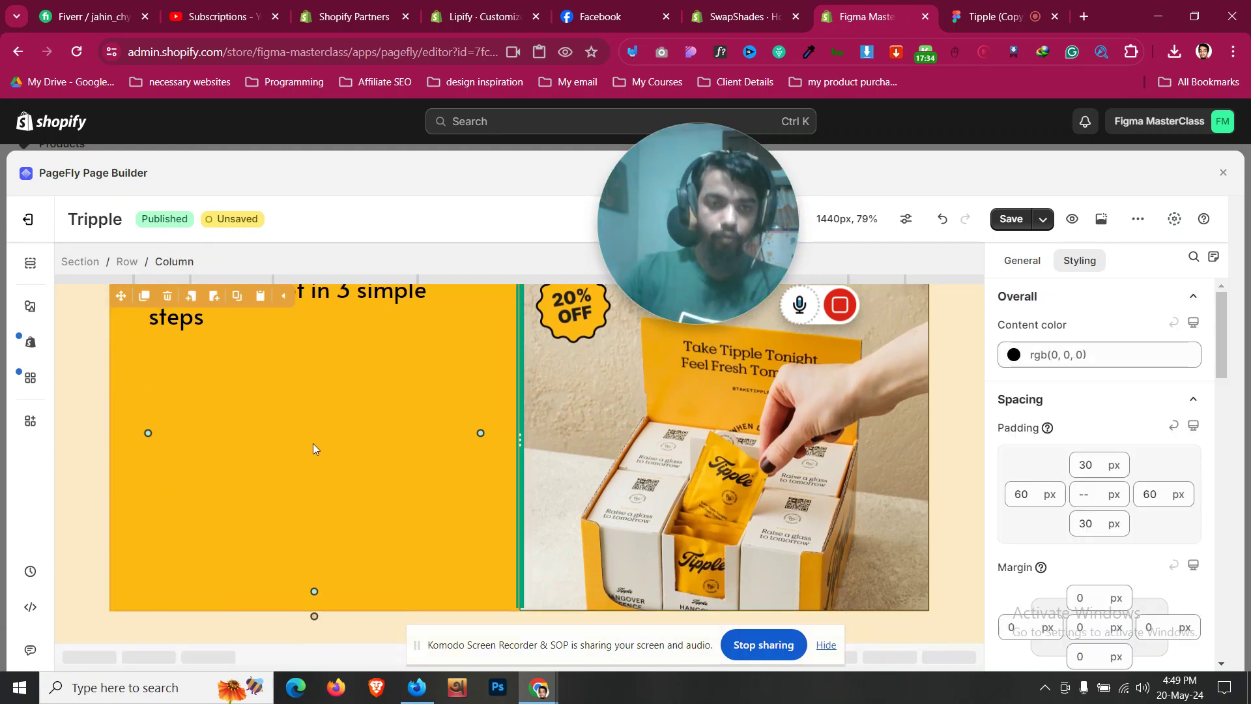
scroll(313, 443, "up", 2)
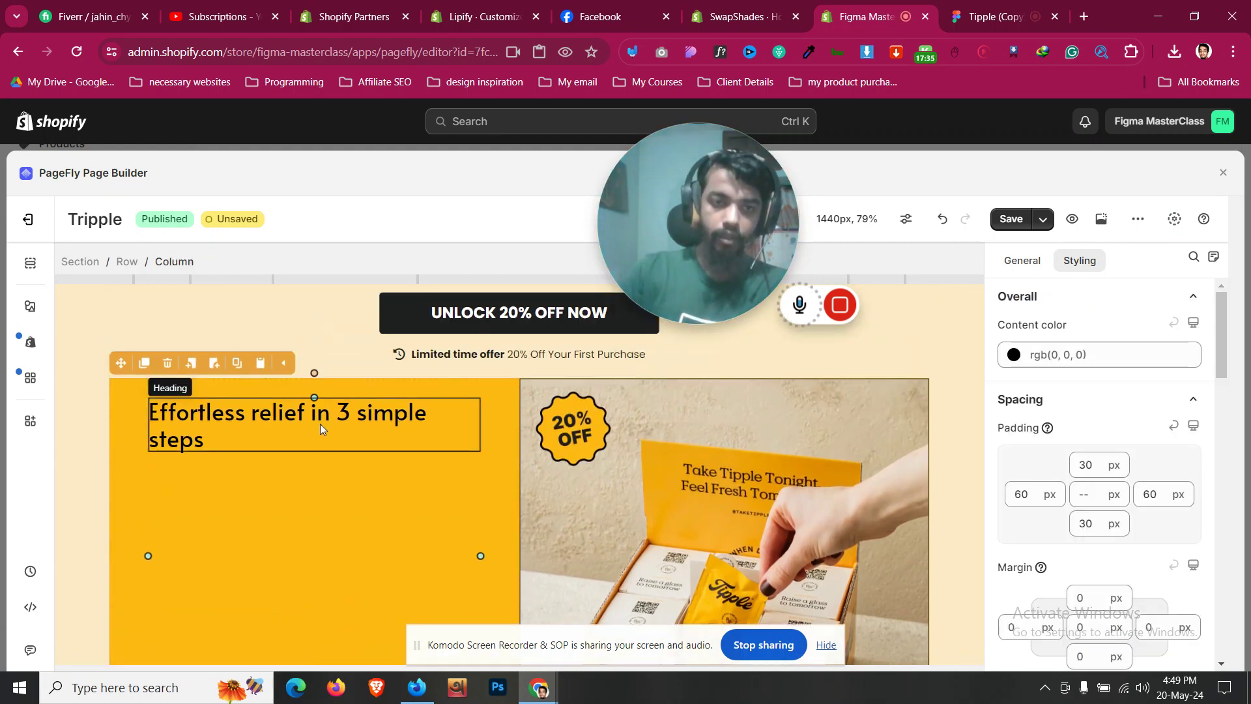
left_click(977, 8)
left_click(342, 313)
double_click(339, 310)
double_click(337, 308)
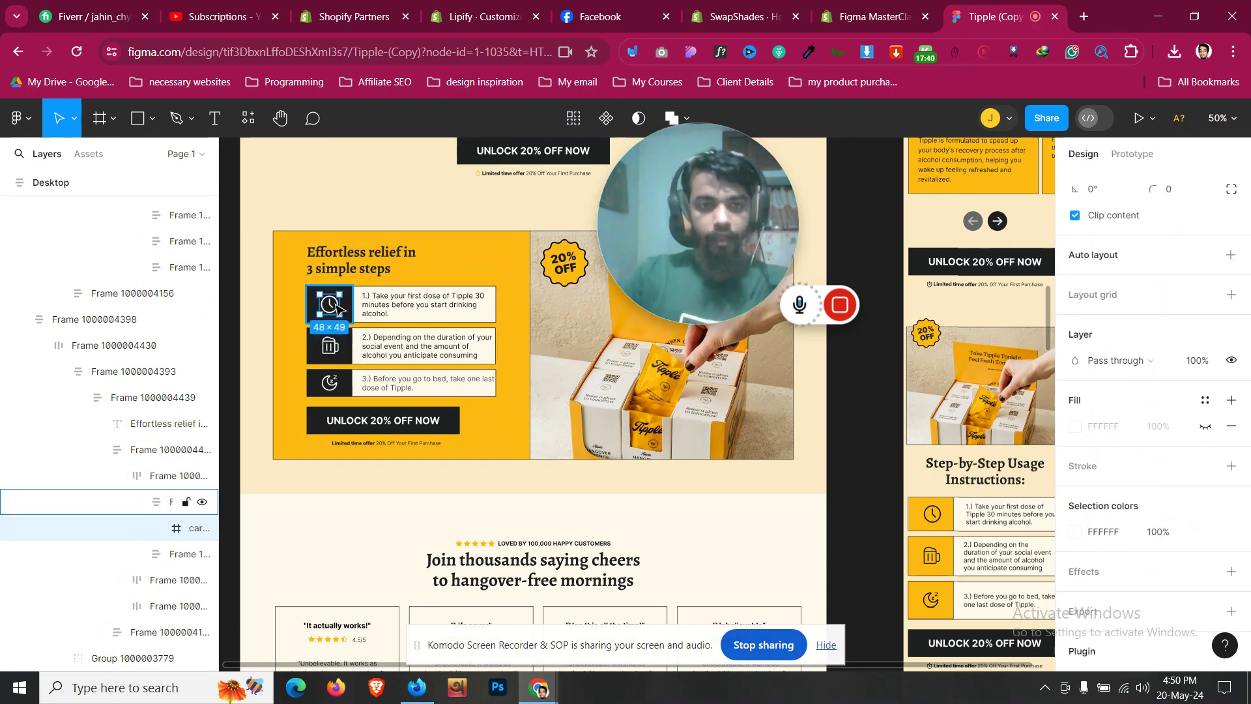
left_click(189, 476)
left_click(203, 476)
left_click(202, 476)
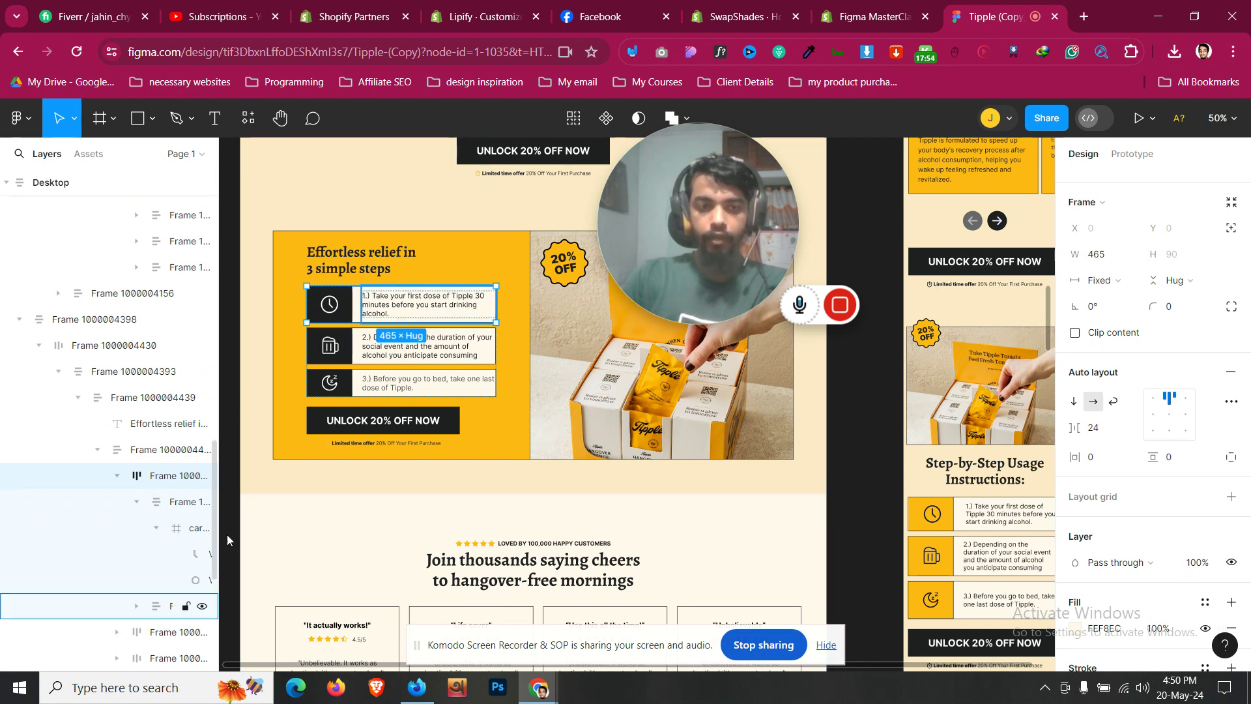
scroll(1134, 493, "down", 5)
left_click(1117, 617)
left_click(1137, 579)
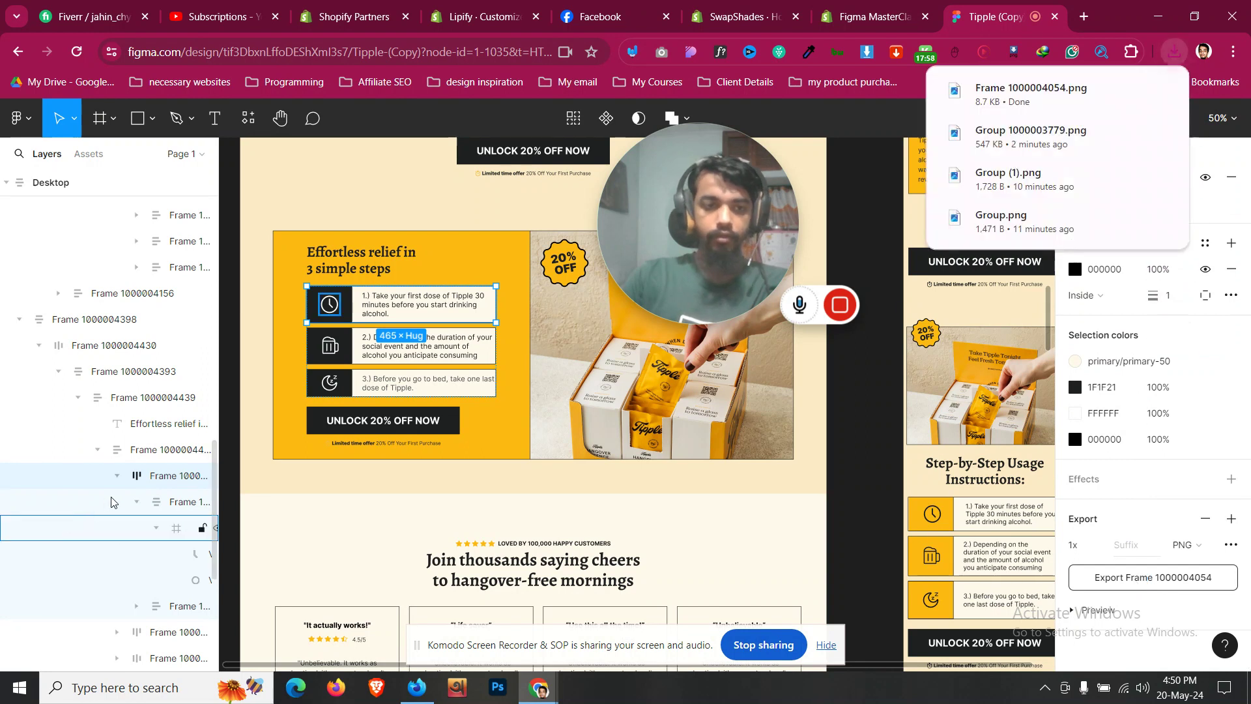
Step: In PageFly, insert a two-column row with a narrow first column and a wide second one beneath the Effortless relief heading
left_click(877, 5)
left_click(28, 301)
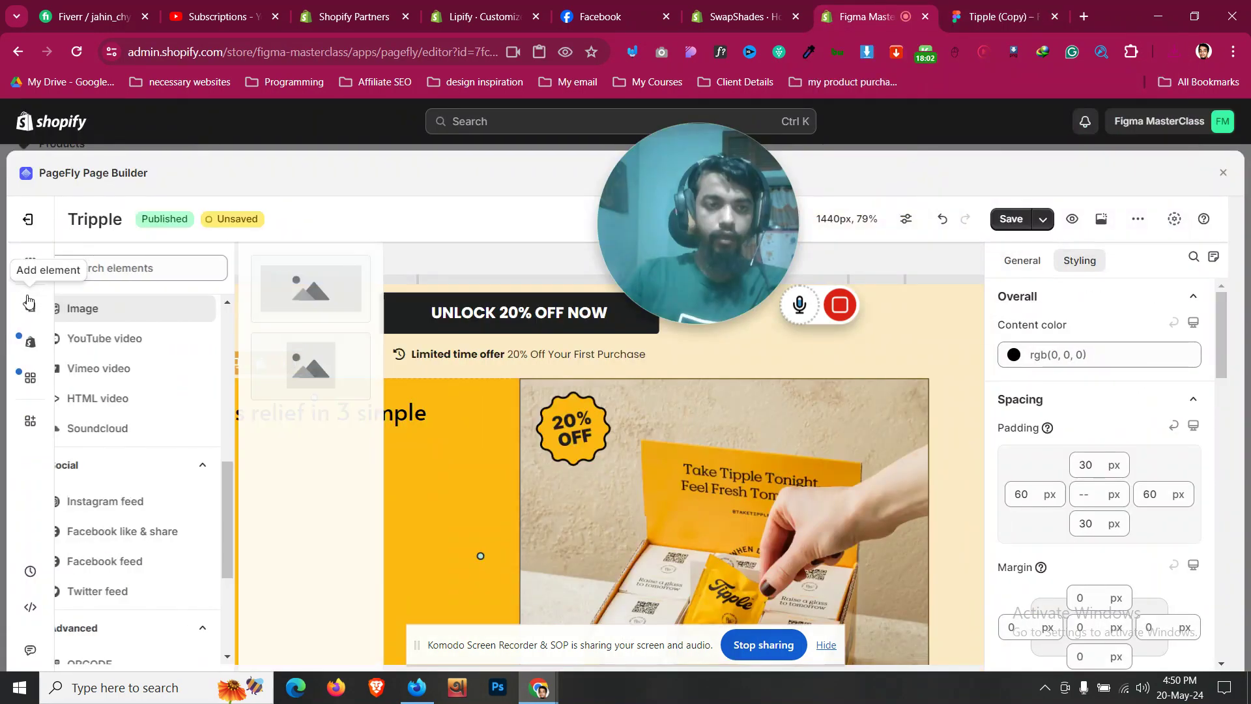
scroll(171, 340, "up", 10)
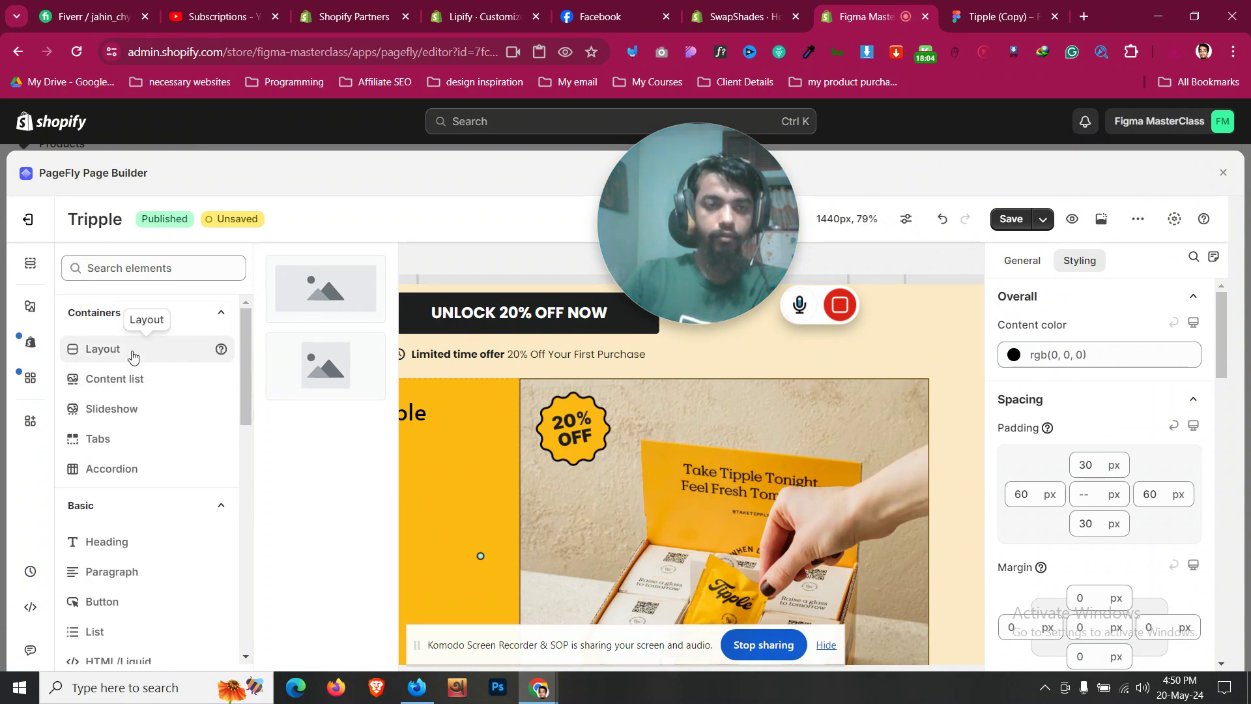
mouse_move(133, 356)
left_click_drag(315, 372, 236, 490)
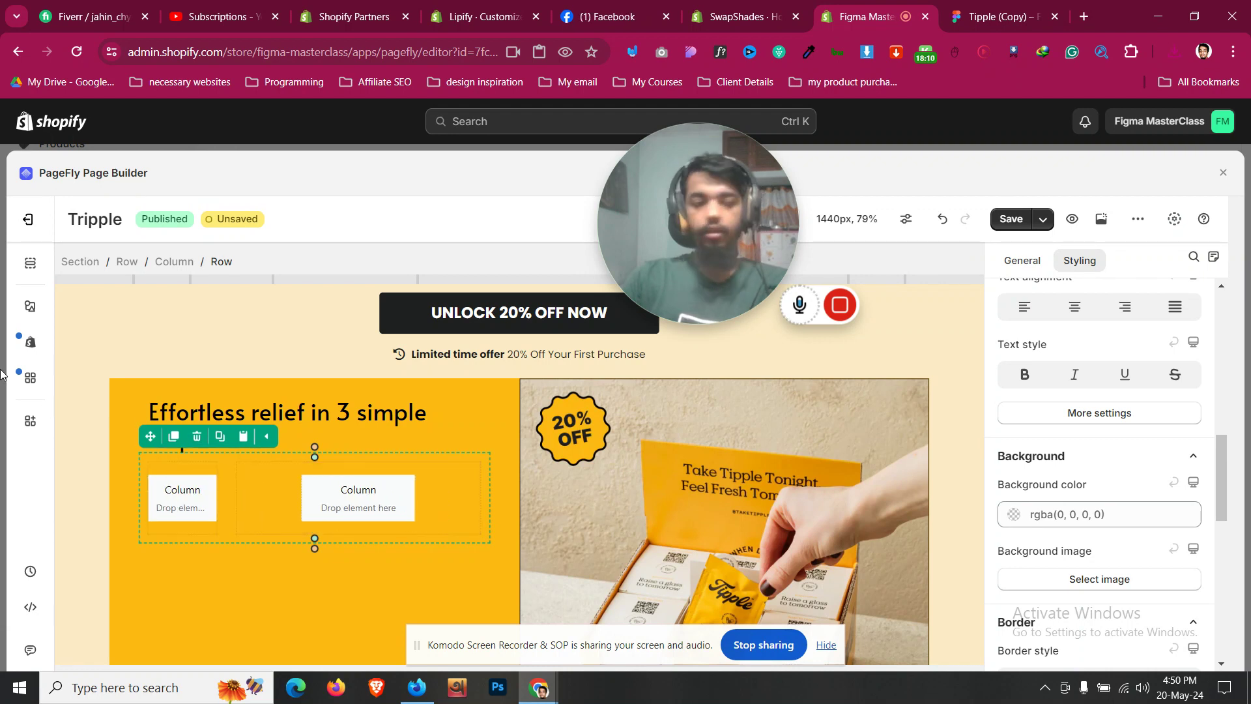
Step: Add an image element to the new row's narrow column and open its image source selection
left_click(29, 306)
scroll(163, 509, "down", 6)
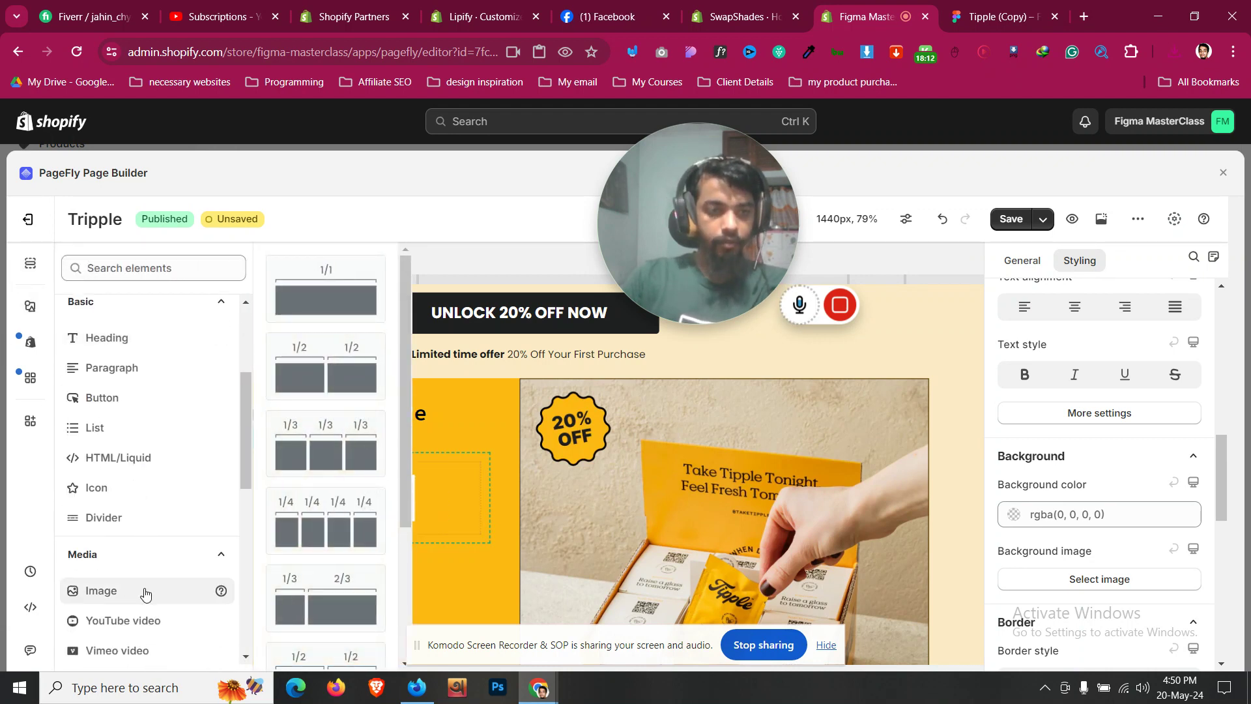
left_click_drag(286, 353, 185, 502)
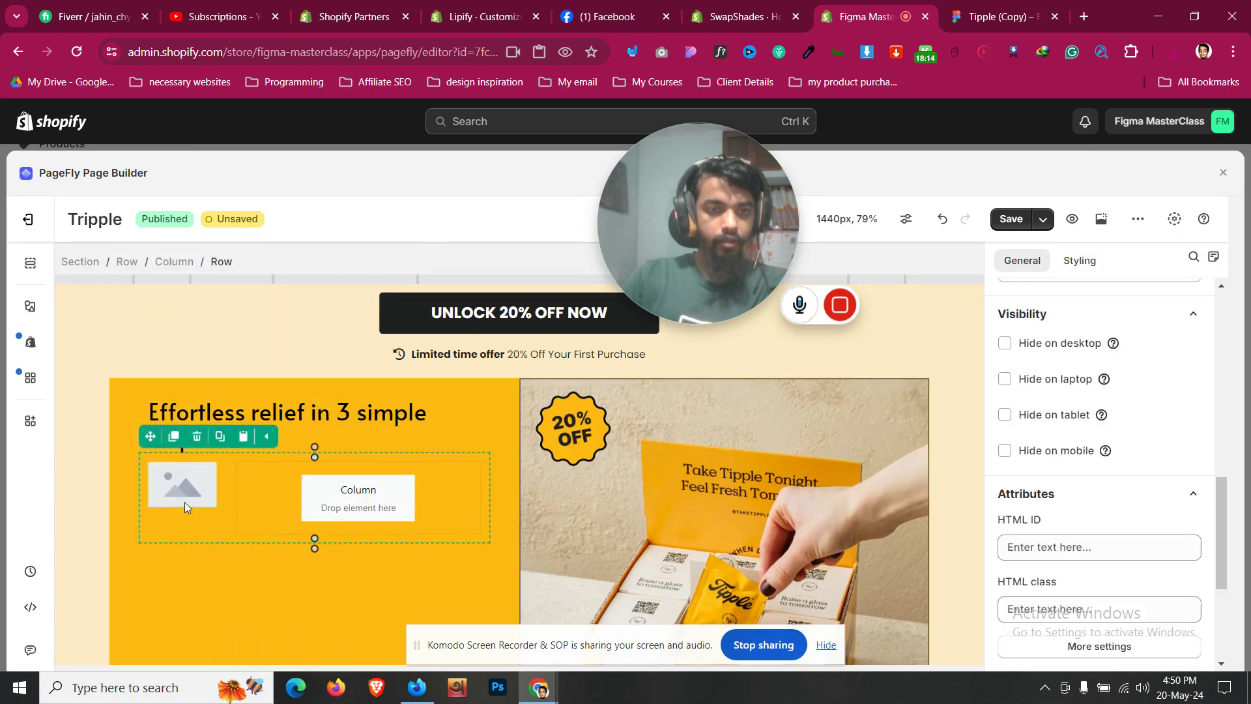
left_click(1021, 260)
left_click(1098, 347)
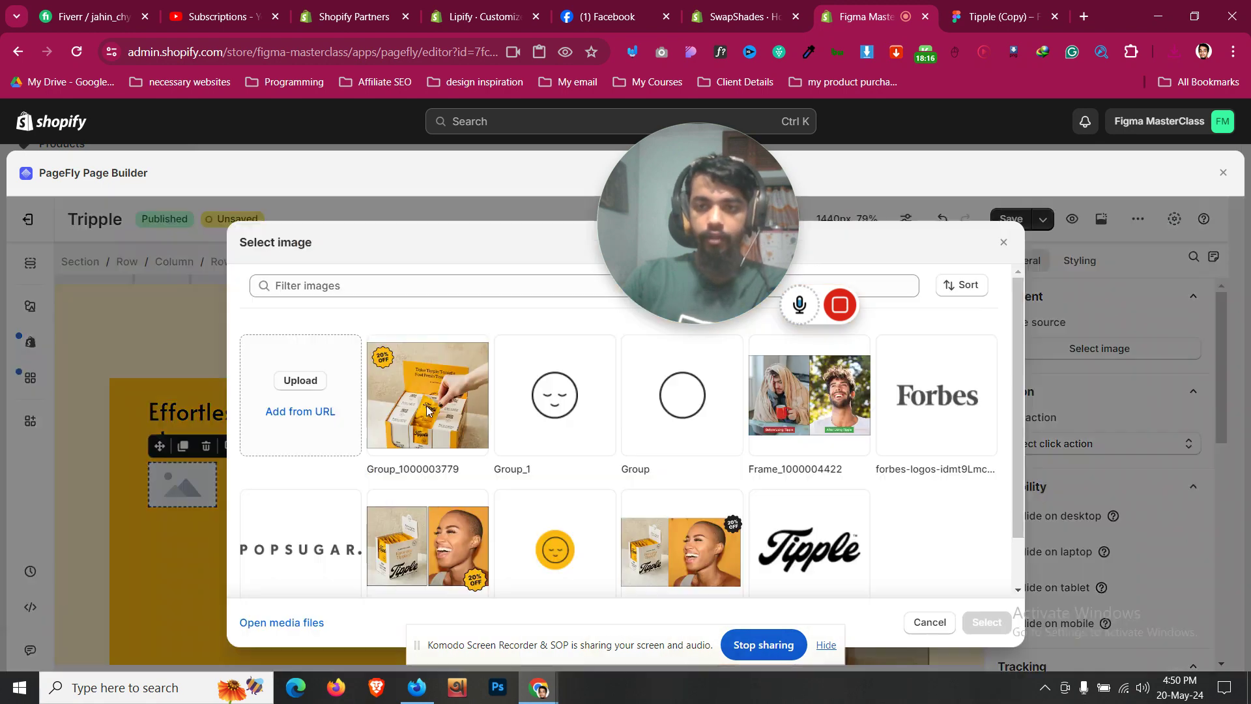
left_click(292, 381)
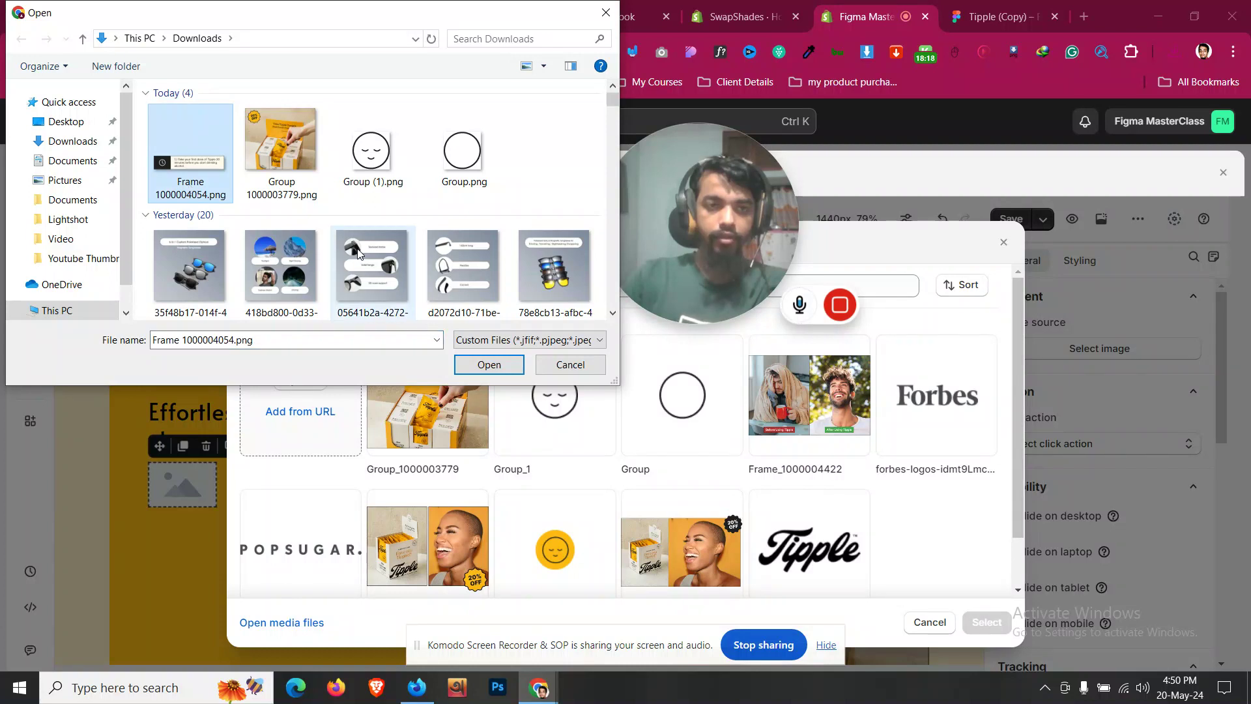
left_click(569, 365)
Step: In Figma, select only the clock icon carbon:time of the first instruction card and export it as a PNG
left_click(997, 17)
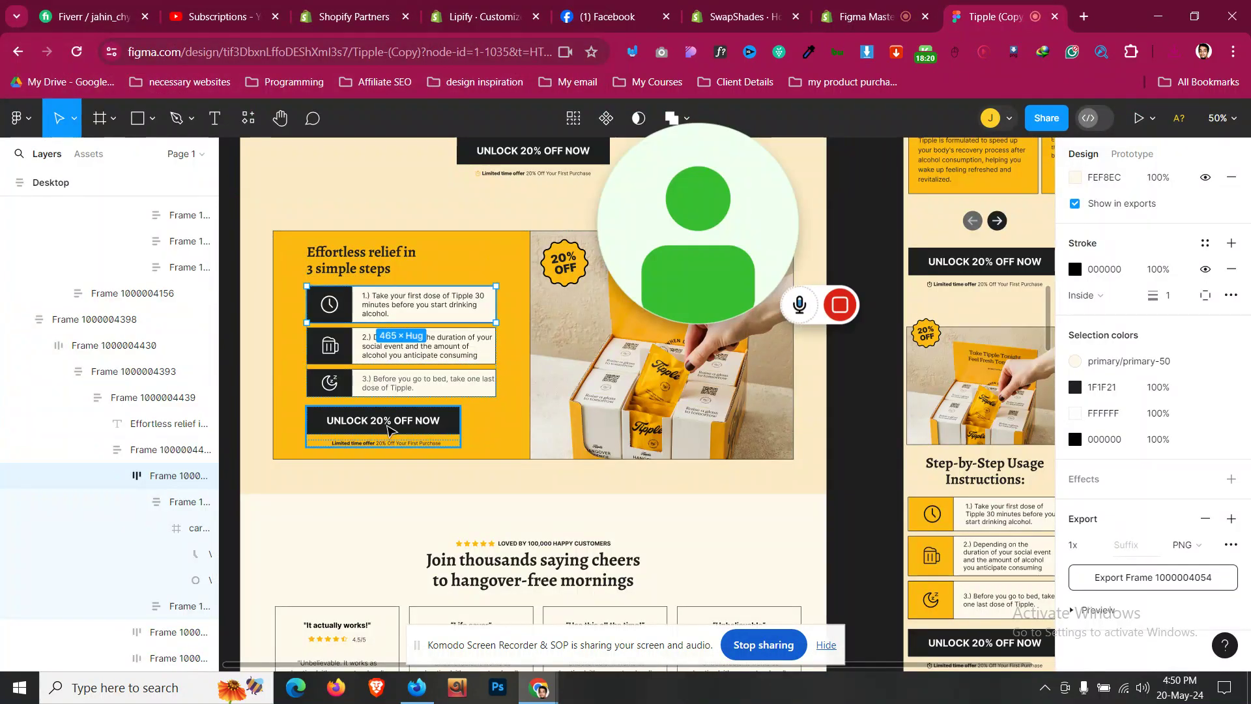
left_click(331, 301)
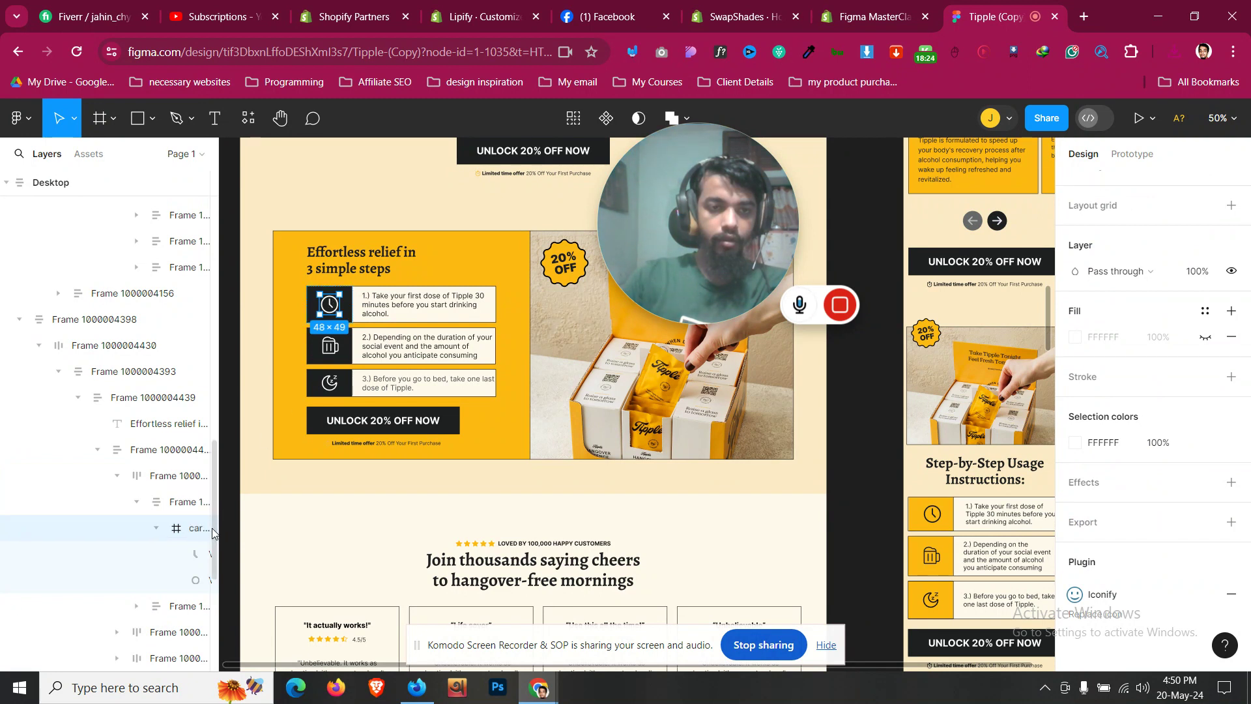
left_click_drag(222, 517, 247, 525)
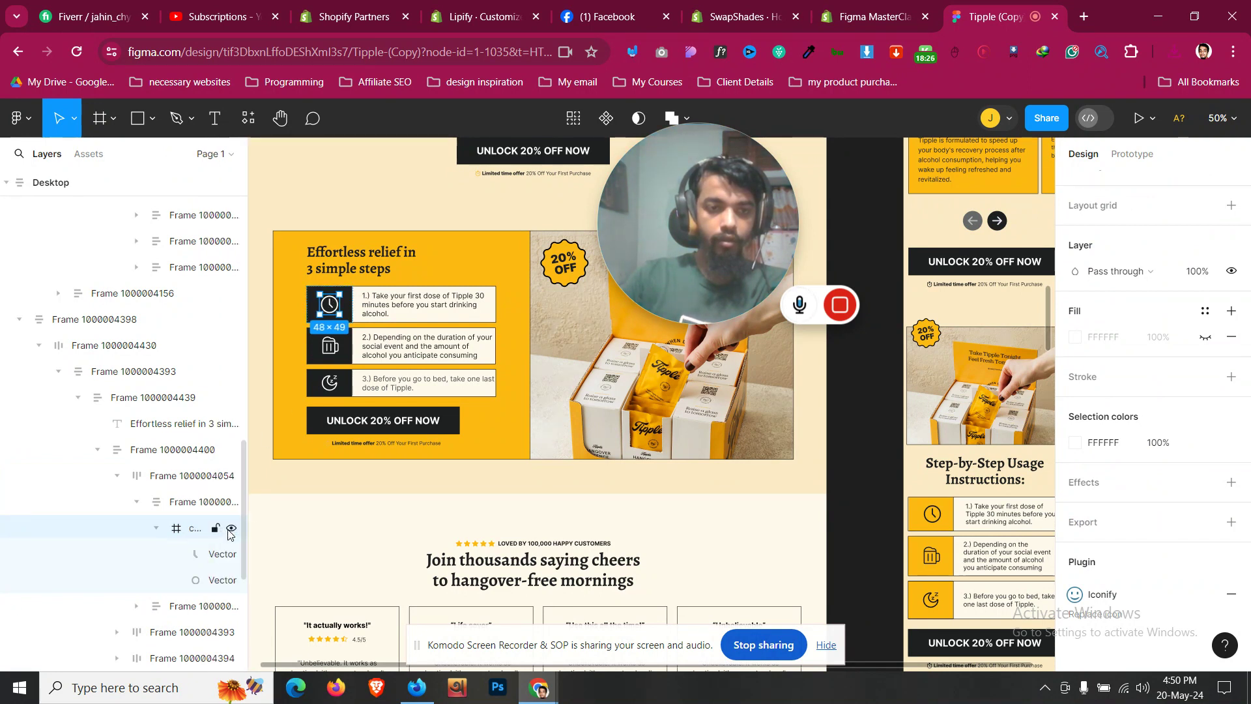
left_click(196, 529)
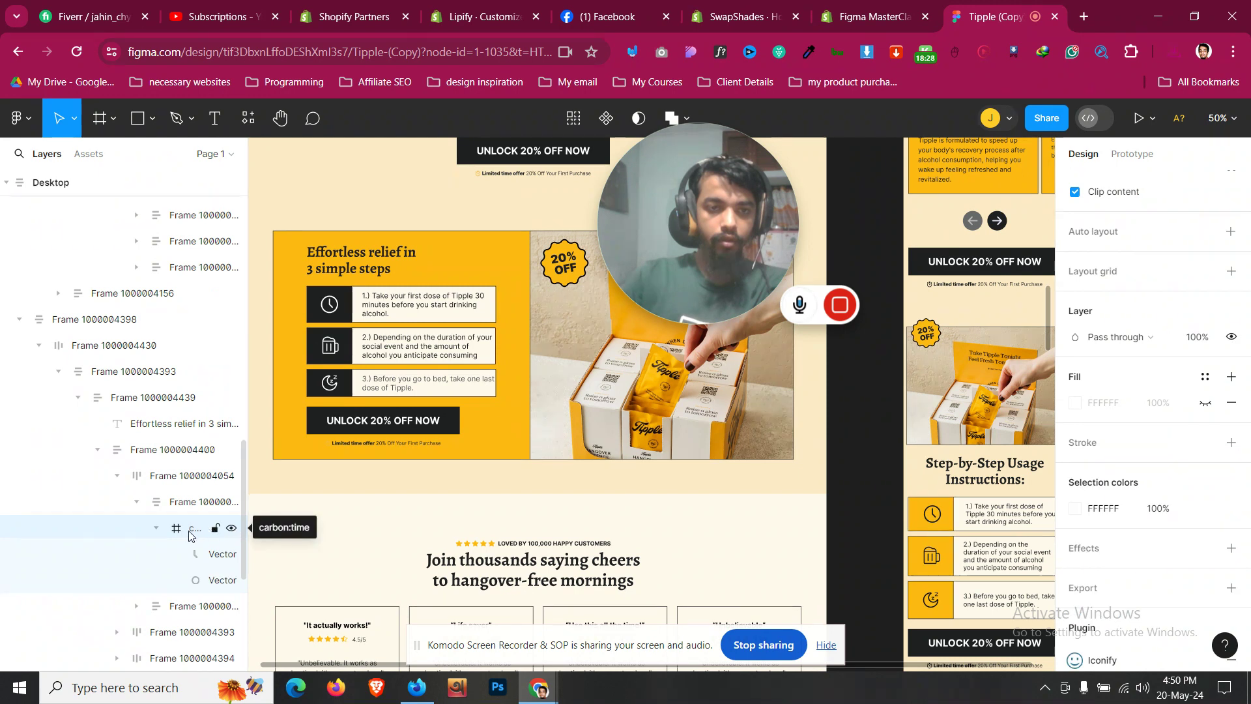
scroll(1120, 547, "down", 2)
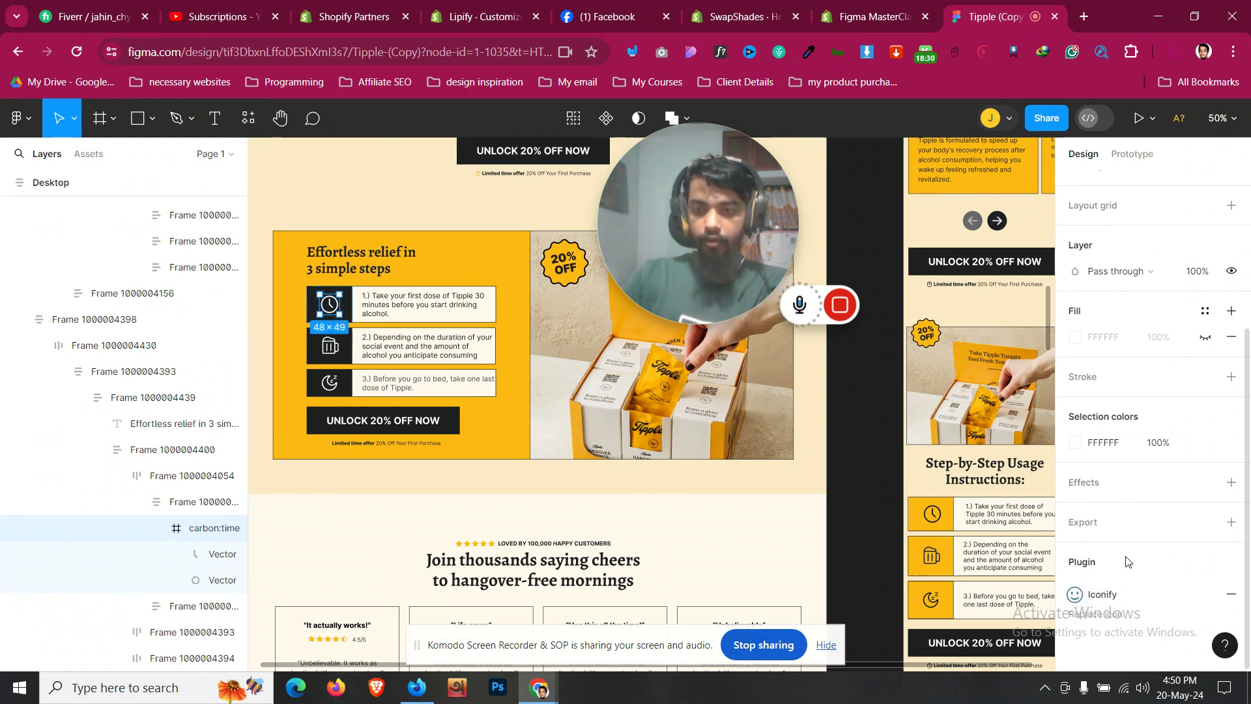
left_click(1128, 525)
scroll(1128, 525, "down", 2)
left_click(1143, 505)
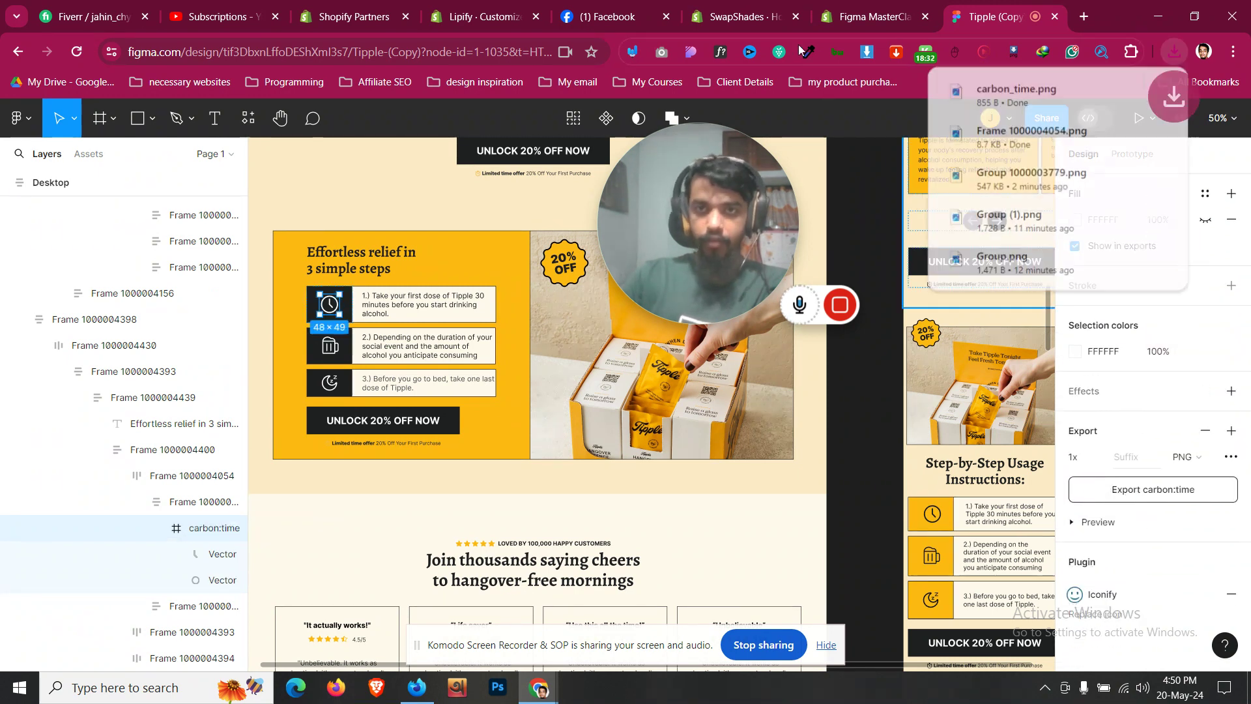
Step: Upload carbon_time.png through PageFly's image selection dialog, then switch back to the Figma design
key("ctrl+Page_Up")
left_click(303, 381)
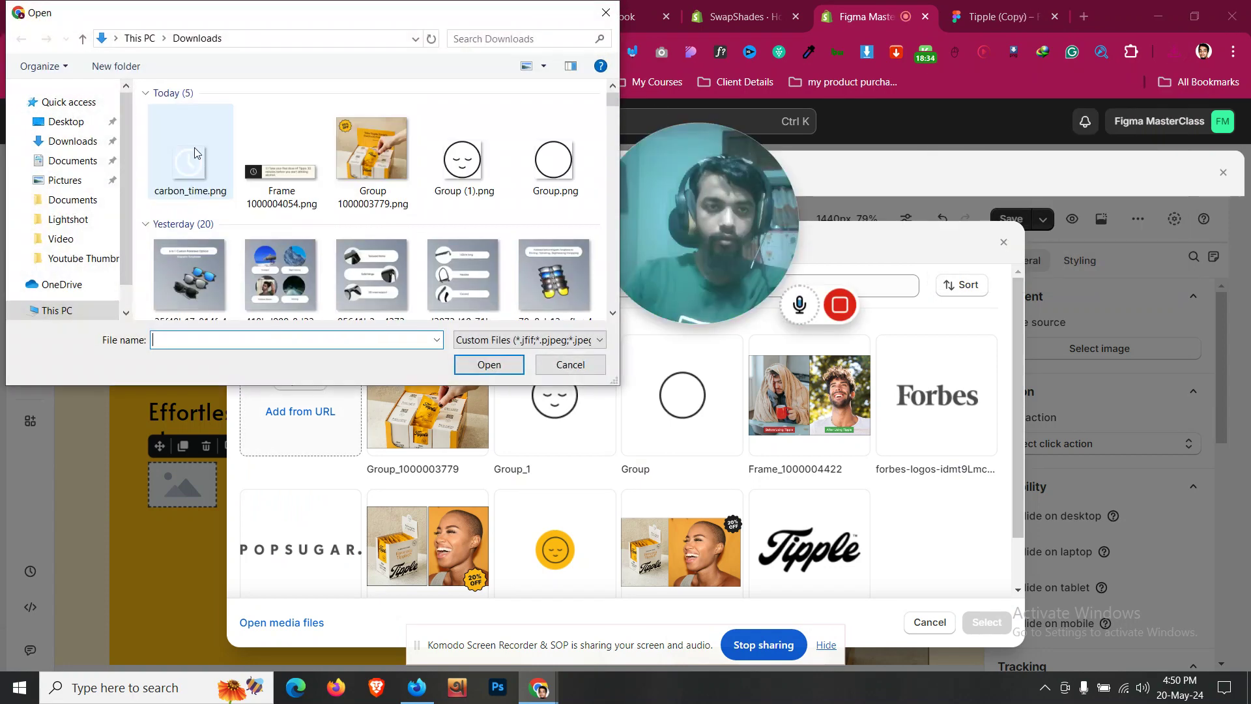
left_click(189, 156)
left_click(487, 364)
key("ctrl+Page_Down")
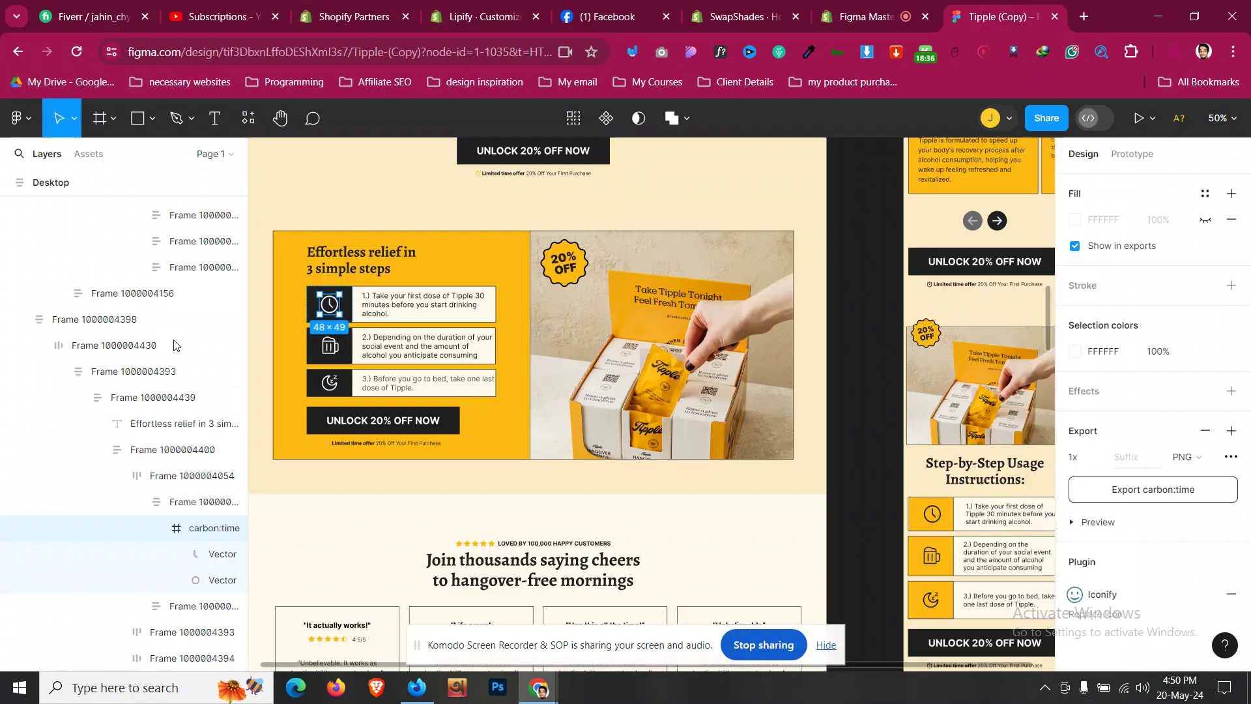
Step: In Figma, select the first instruction card's frame and copy its dark icon background colour 1F1F21
left_click(291, 301)
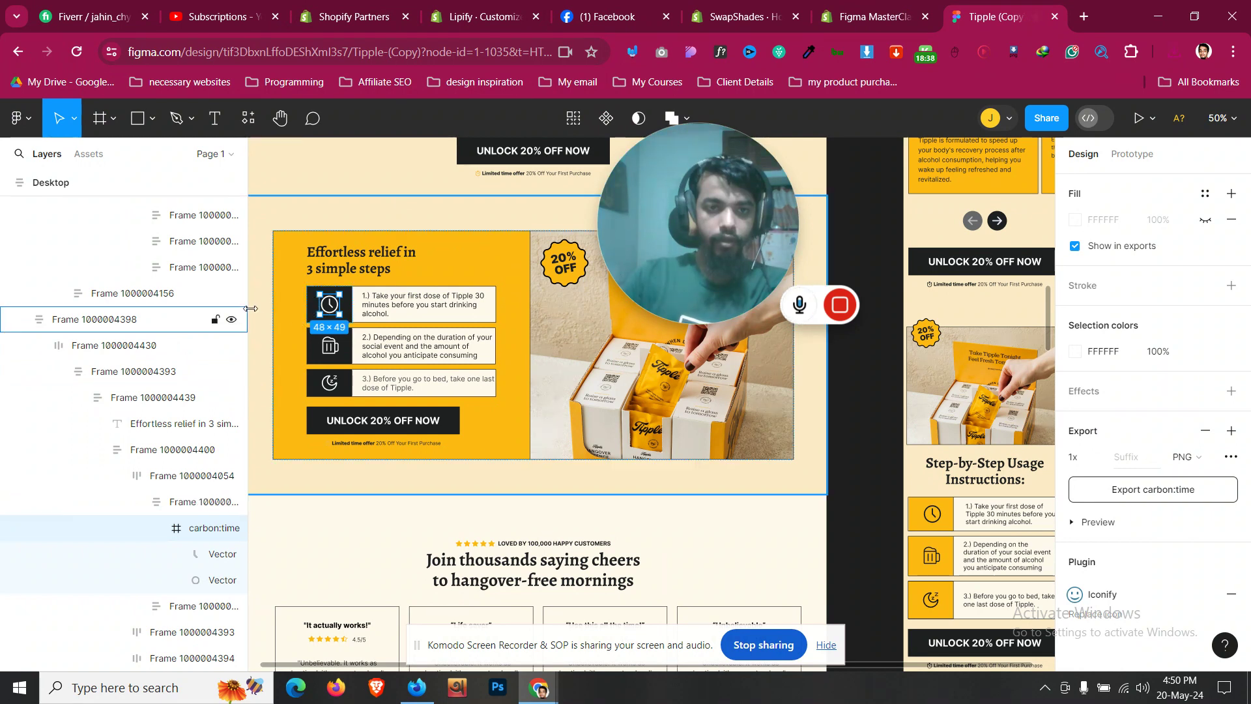
double_click(319, 301)
double_click(319, 301)
double_click(320, 301)
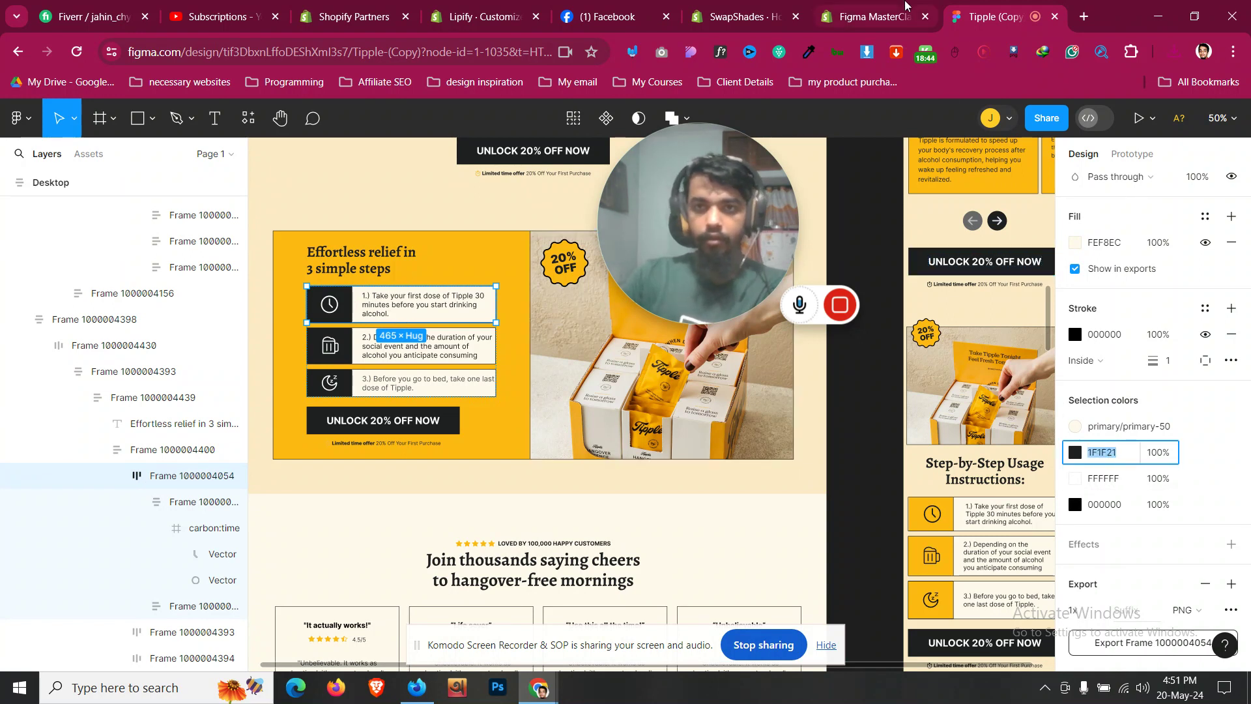
Step: Switch back to PageFly and choose carbon_time as the source for the image element in the narrow column
key("ctrl+shift+Tab")
left_click(475, 441)
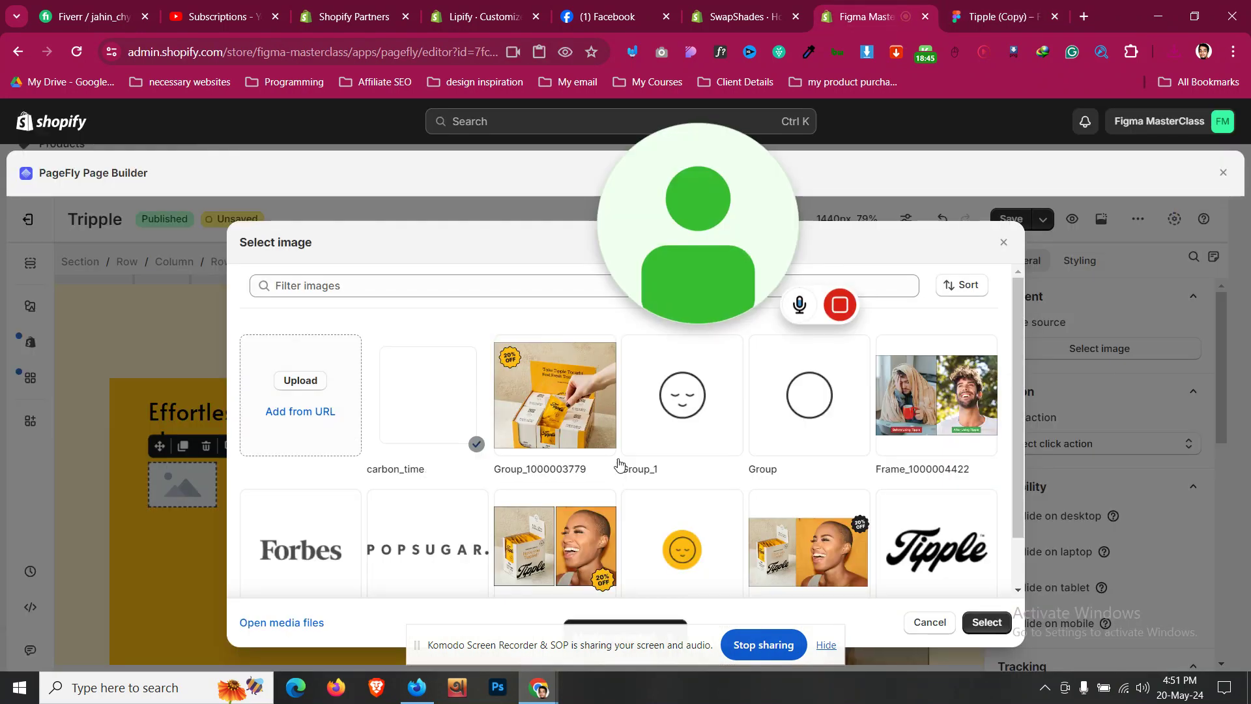
left_click(984, 623)
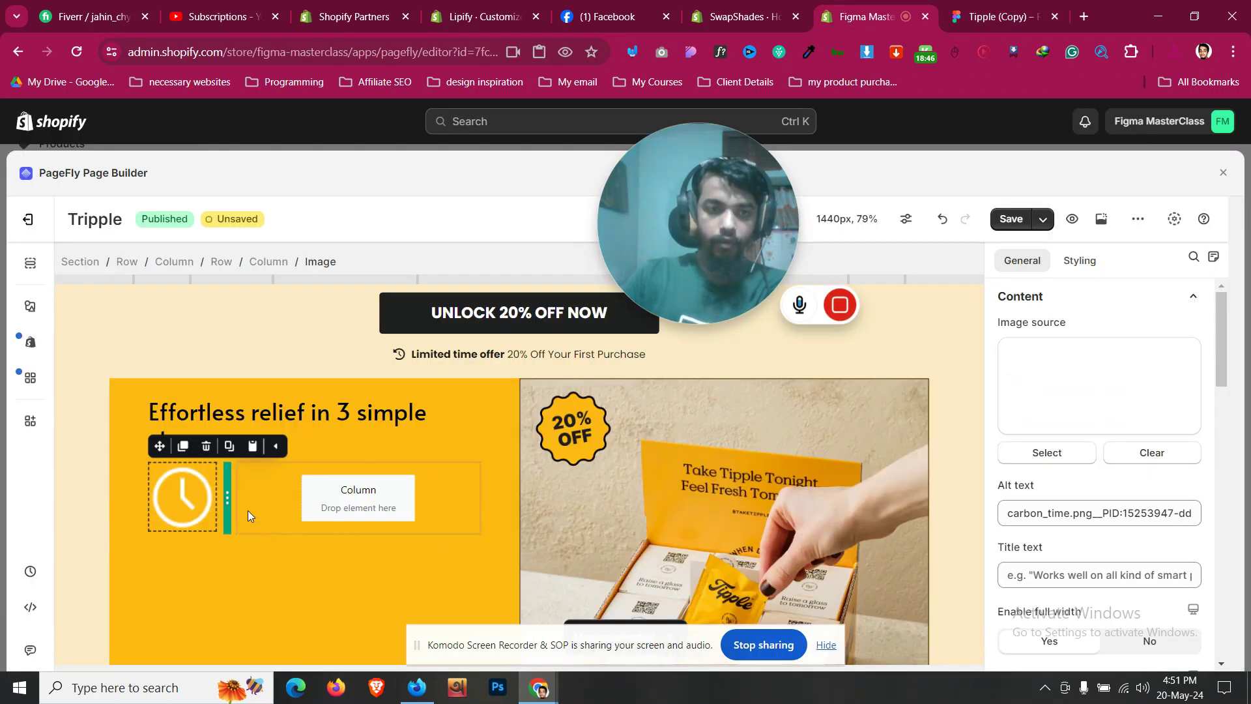
Step: Set the background colour of the clock icon's column to rgb(31, 31, 33)
left_click(285, 267)
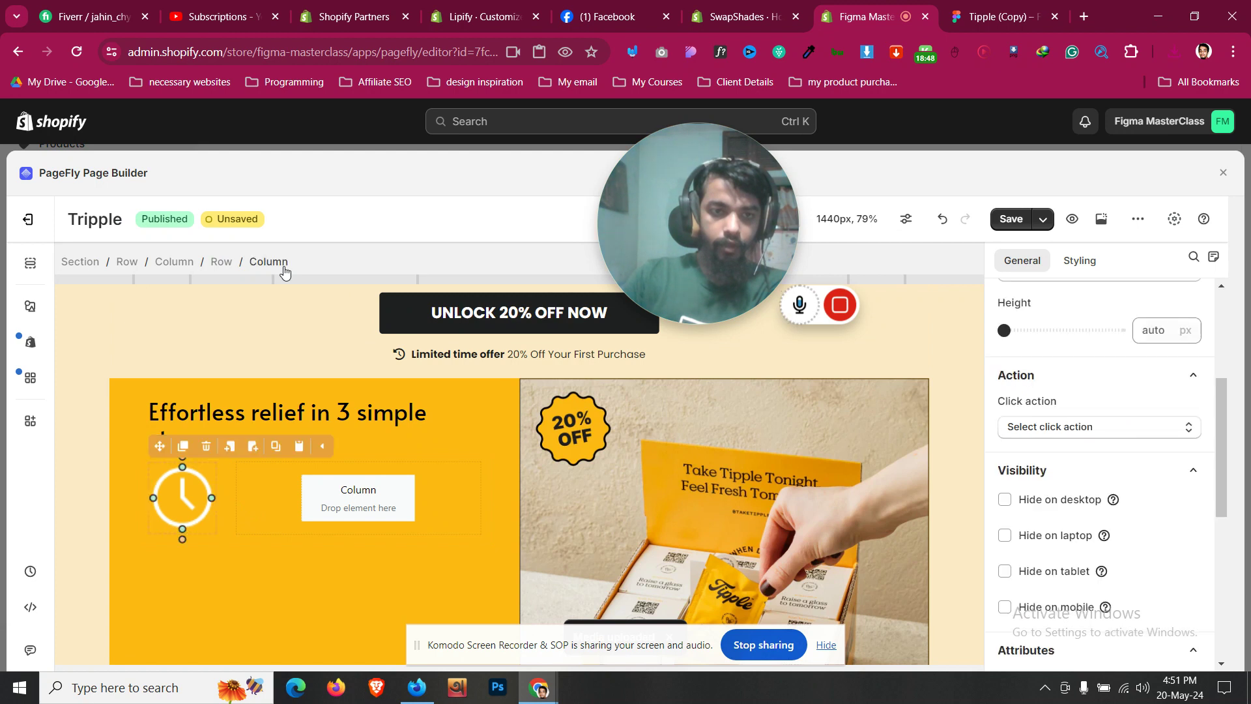
left_click(1094, 263)
scroll(1083, 435, "down", 6)
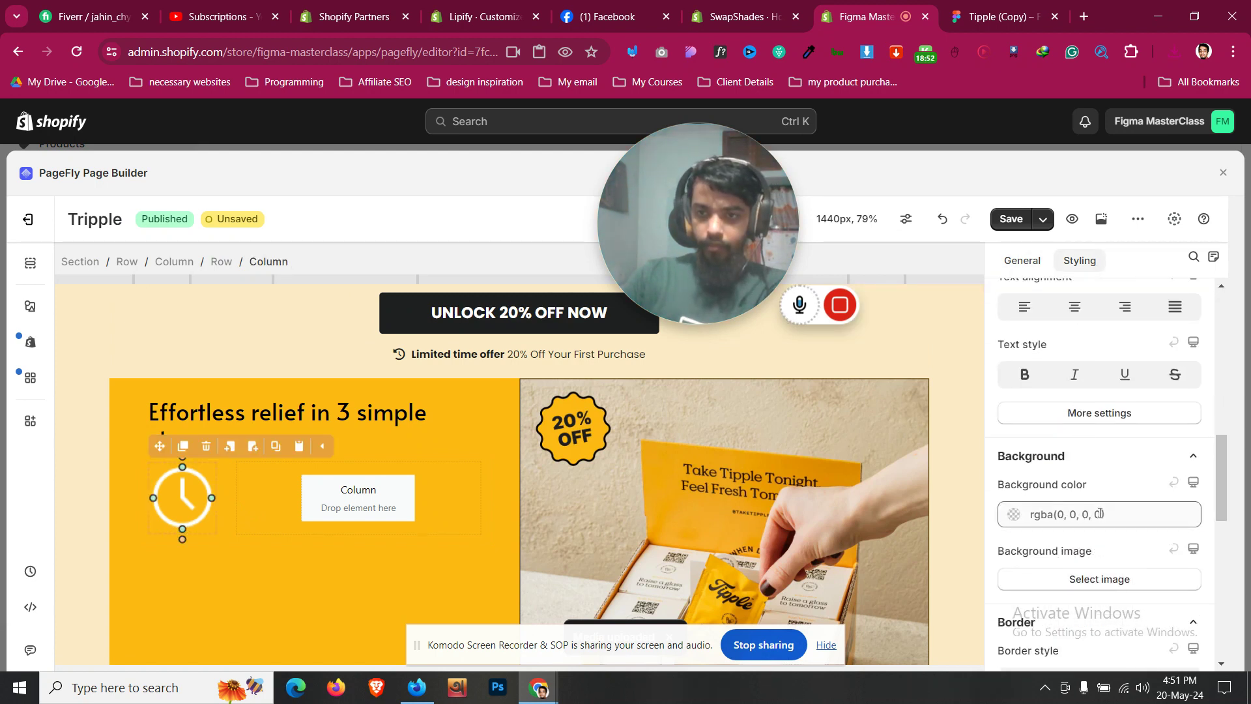
left_click(1099, 514)
left_click(1044, 476)
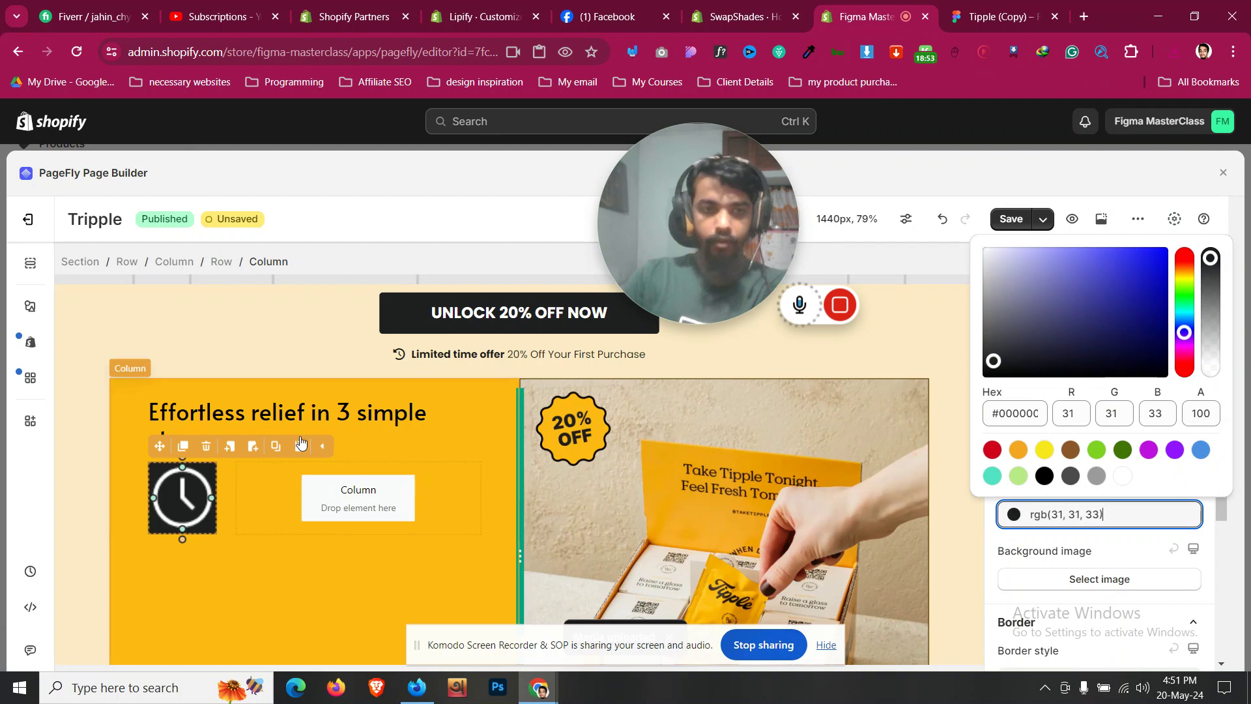
Step: Disable full width for the clock image so its width is 49 px, checking the card in Figma
left_click(419, 482)
scroll(1167, 490, "down", 3)
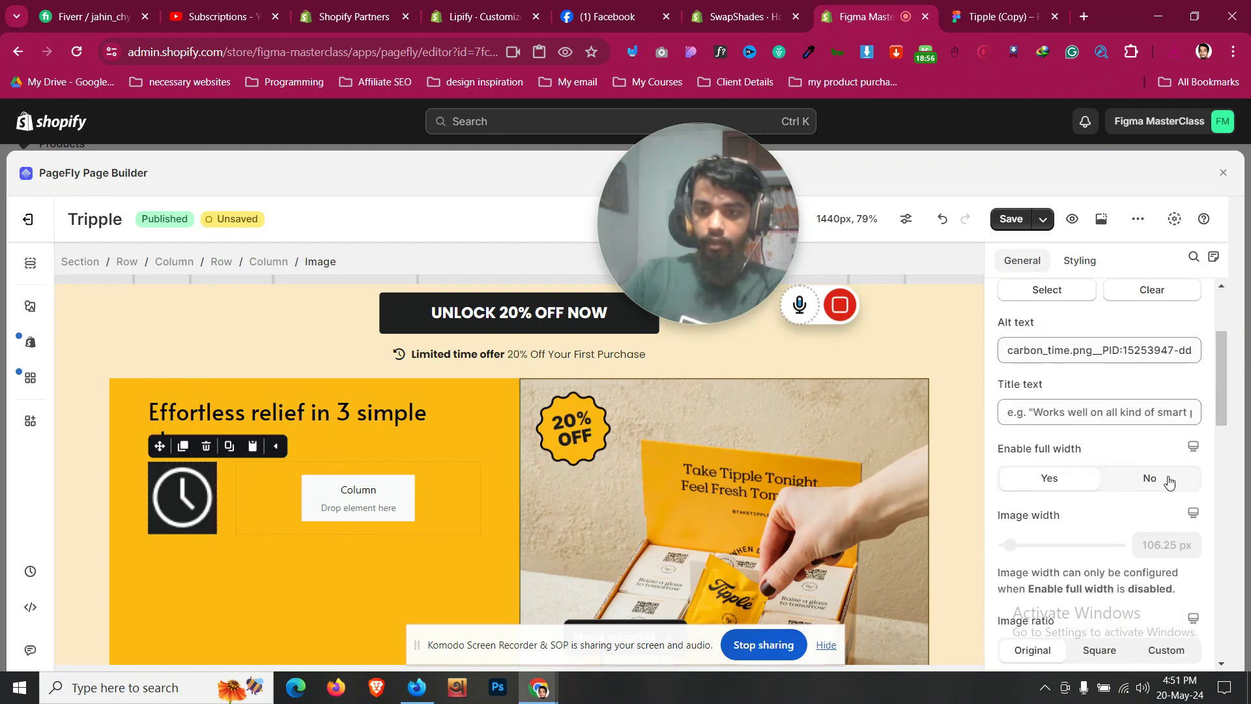
left_click(1168, 480)
left_click(995, 8)
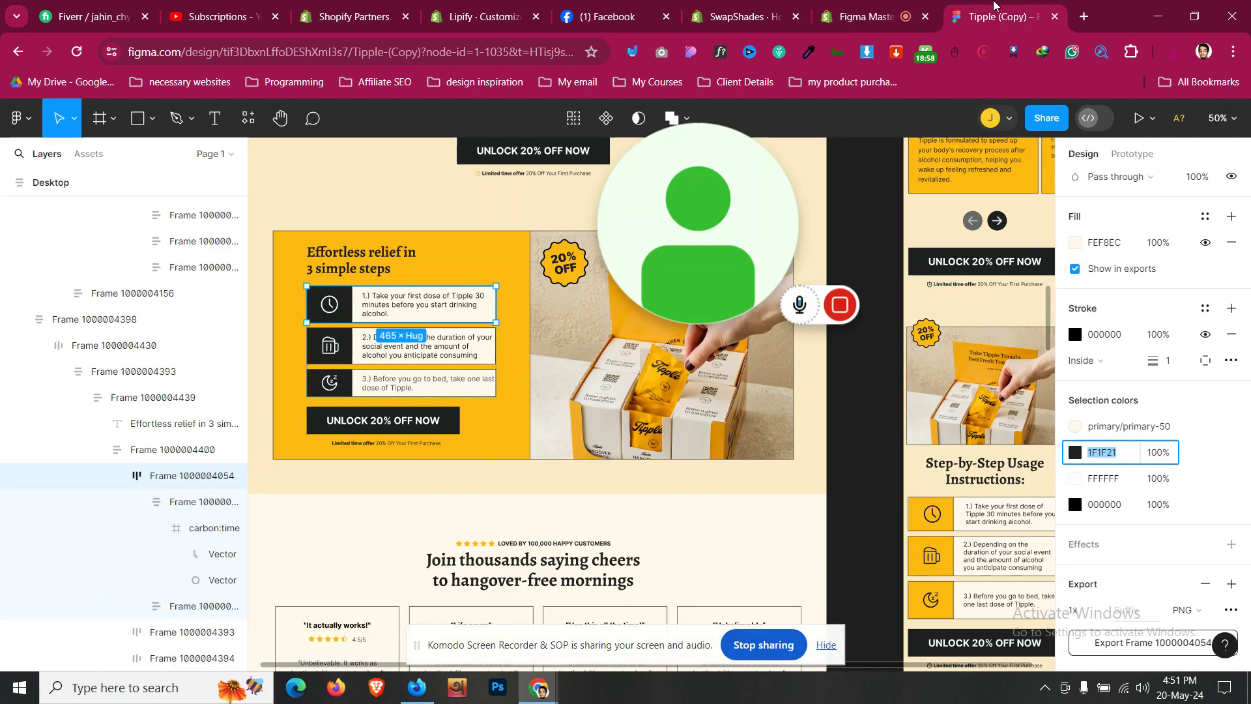
left_click(889, 7)
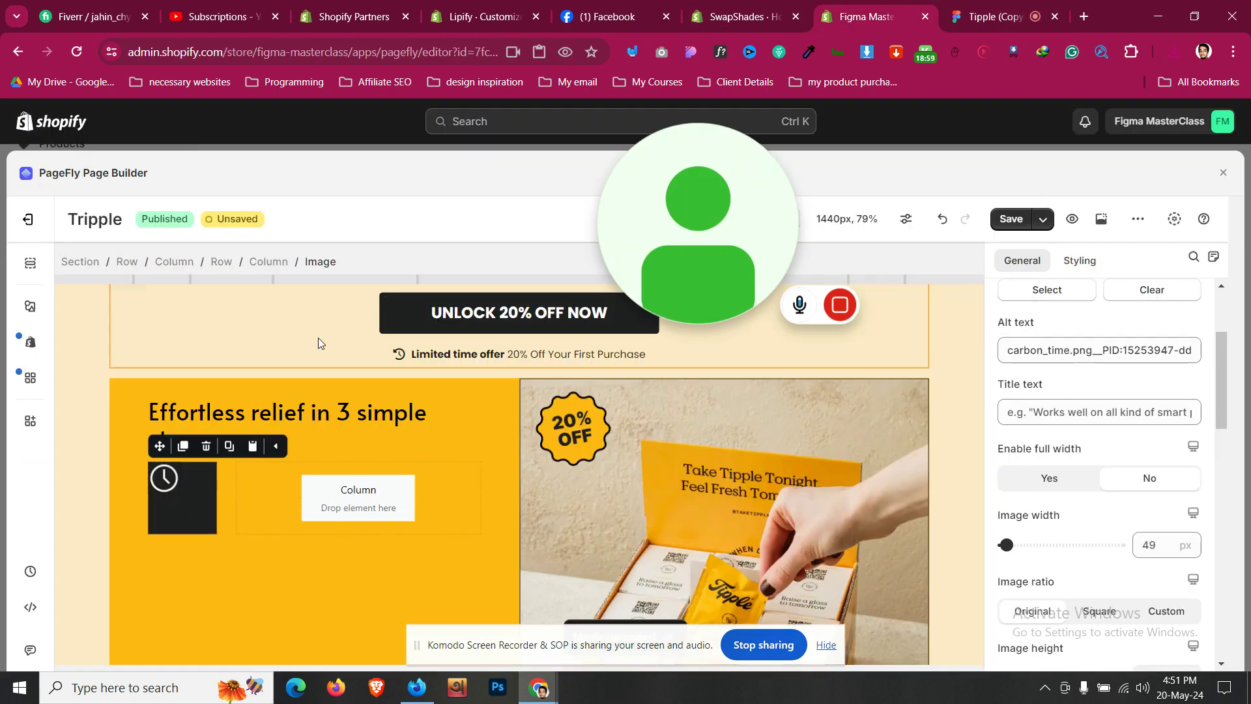
Step: Set the content position of the icon row to centre
left_click(251, 477)
left_click(221, 261)
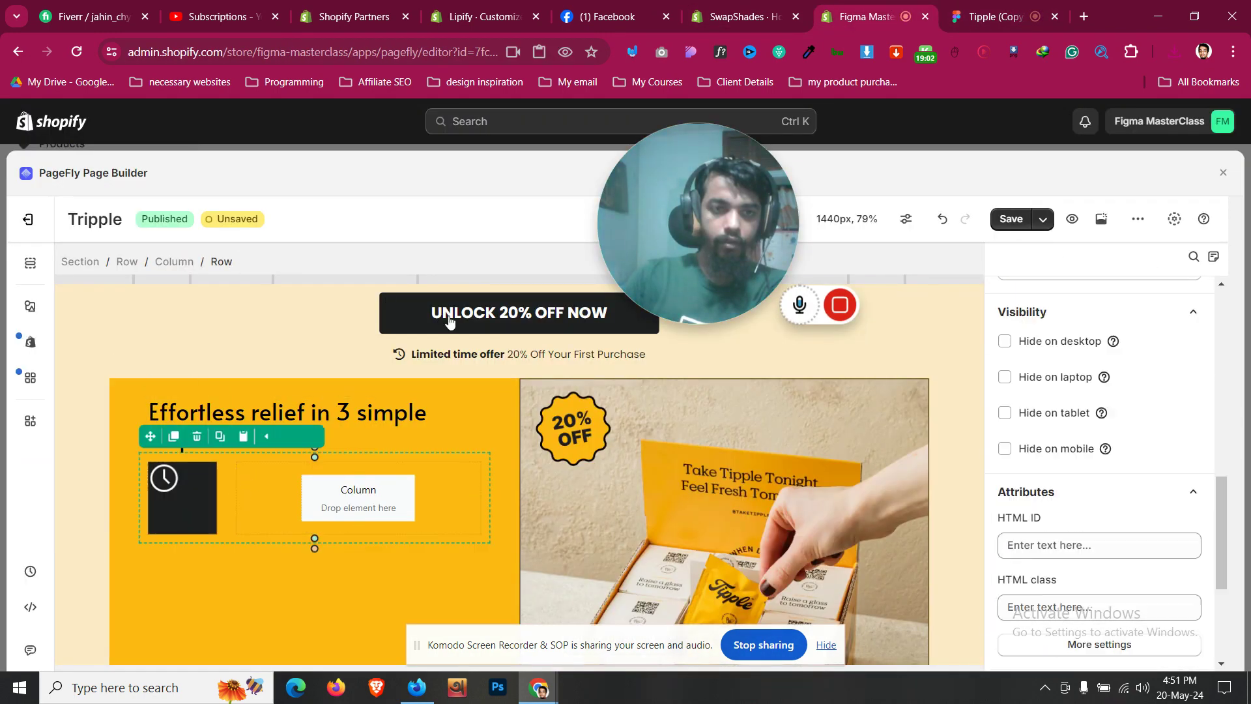
scroll(1160, 540, "down", 3)
scroll(1107, 424, "up", 8)
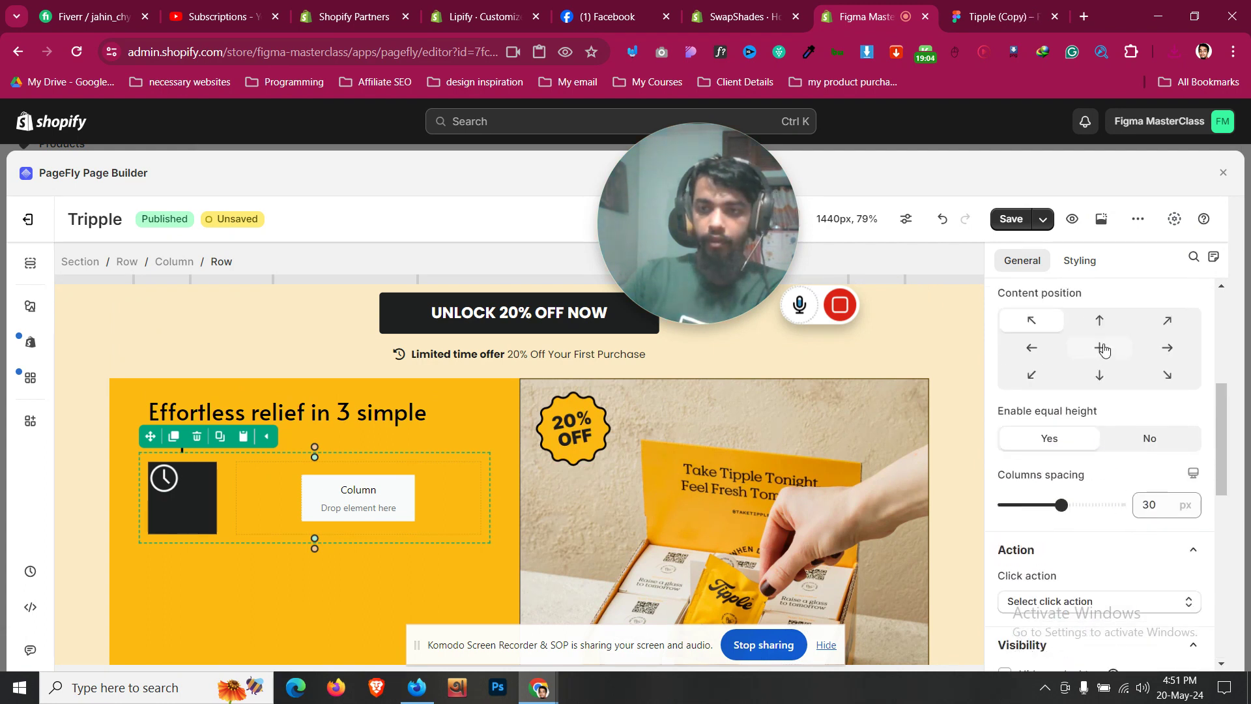
left_click(1102, 349)
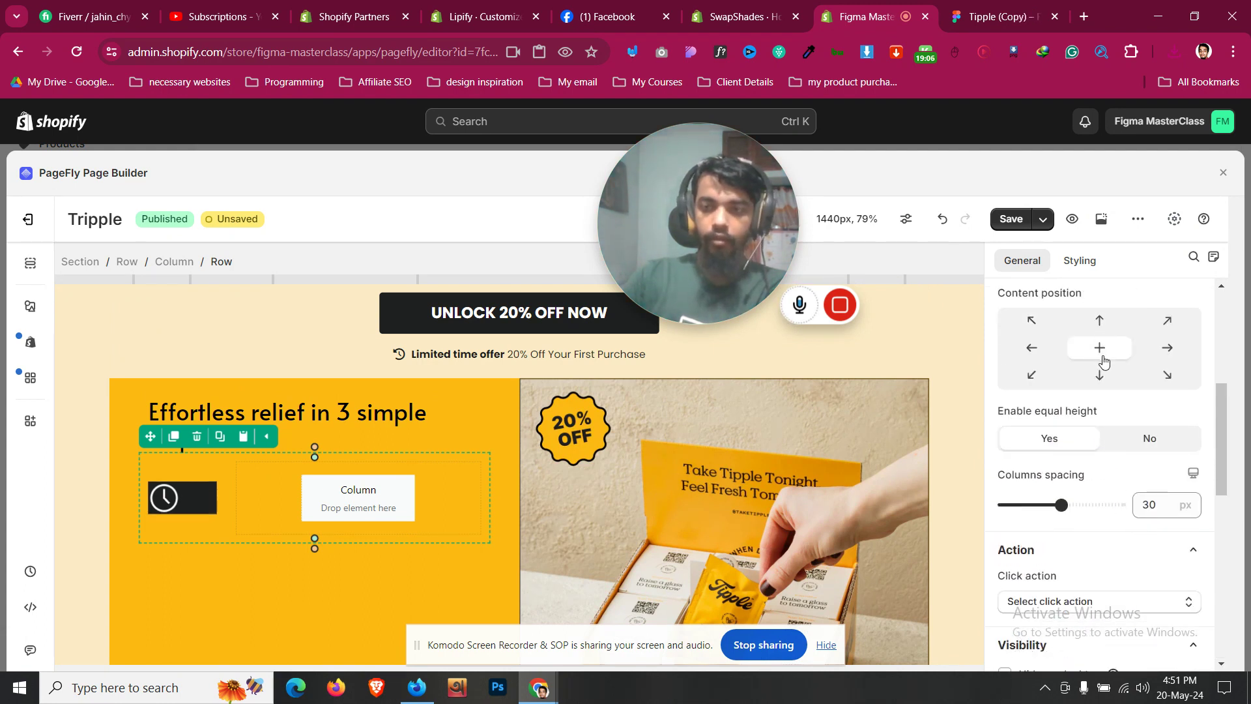
Step: Restore the icon row's top-left content position and set its columns spacing to 0 px
left_click(1045, 327)
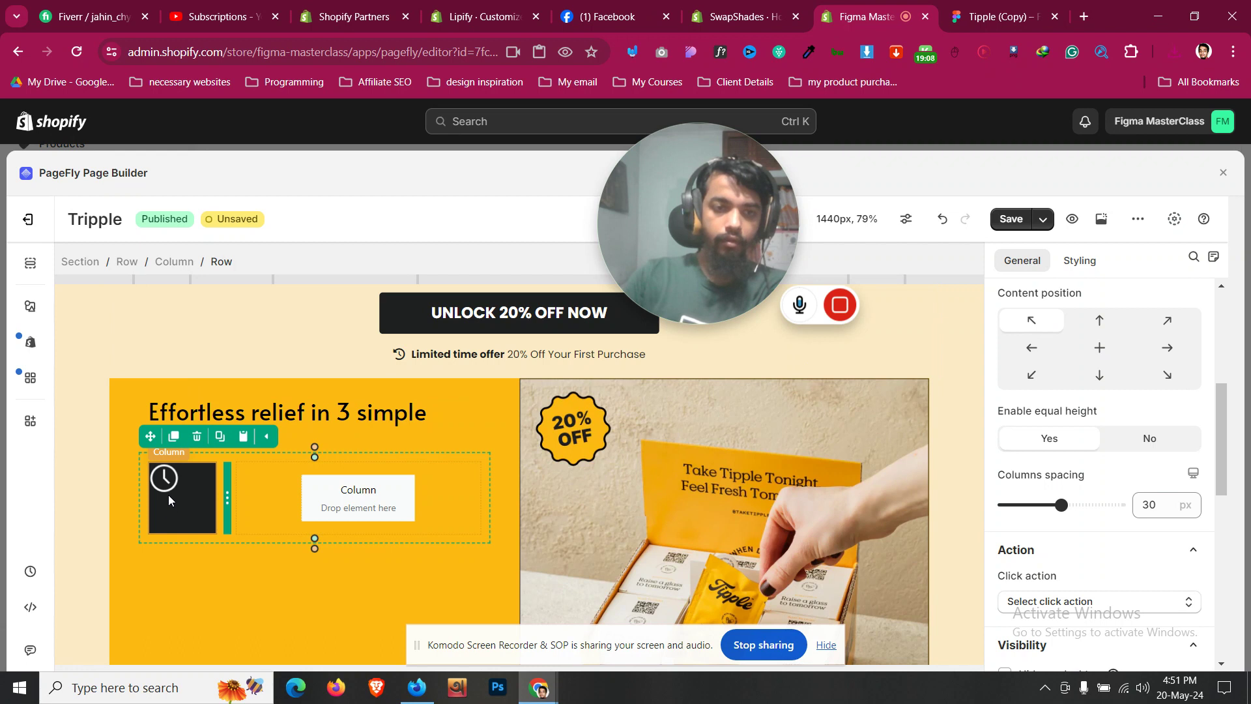
scroll(1205, 525, "down", 4)
scroll(1140, 501, "up", 4)
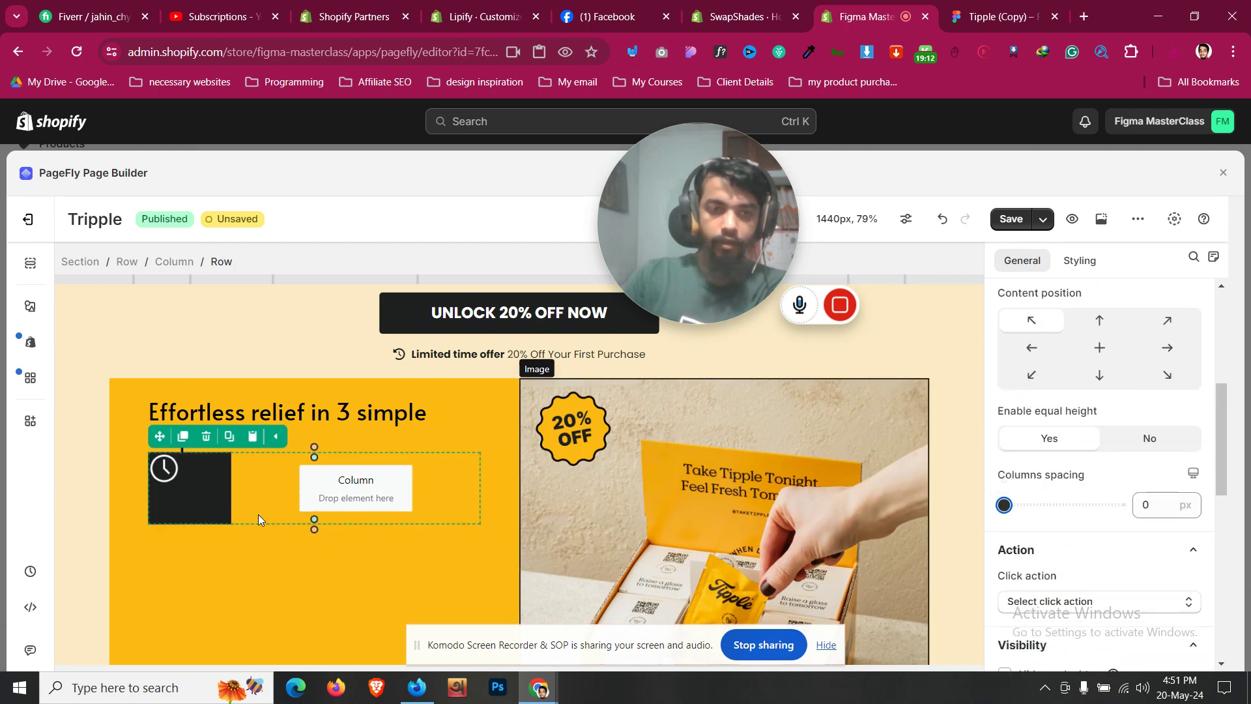
Step: Delete the empty wide column beside the clock icon, then delete the whole icon row beneath the heading
left_click(247, 496)
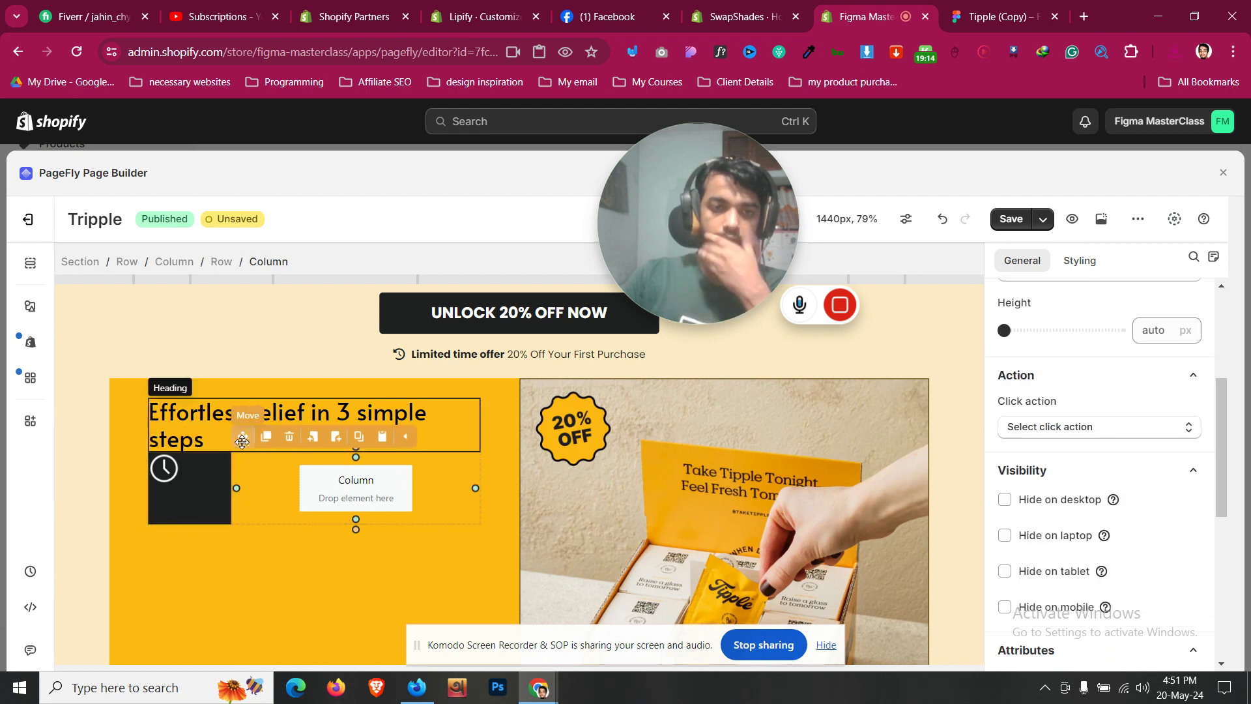
left_click(290, 437)
left_click(271, 456)
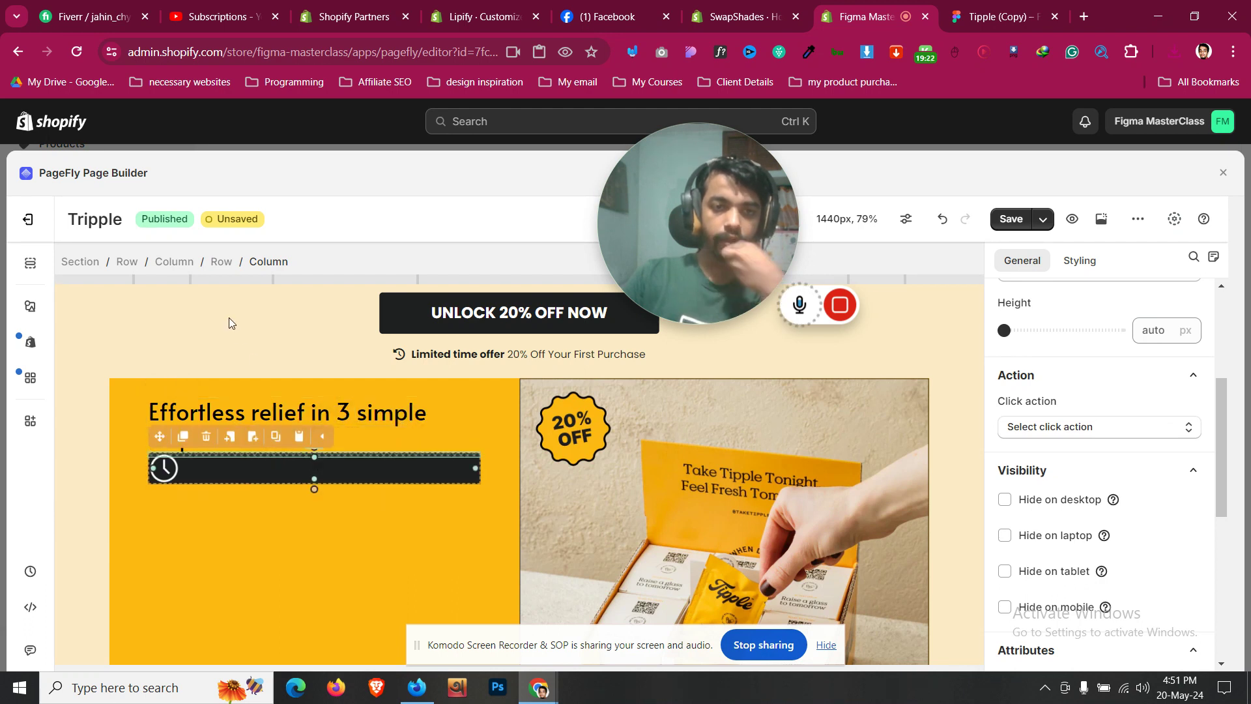
left_click(220, 261)
left_click(207, 432)
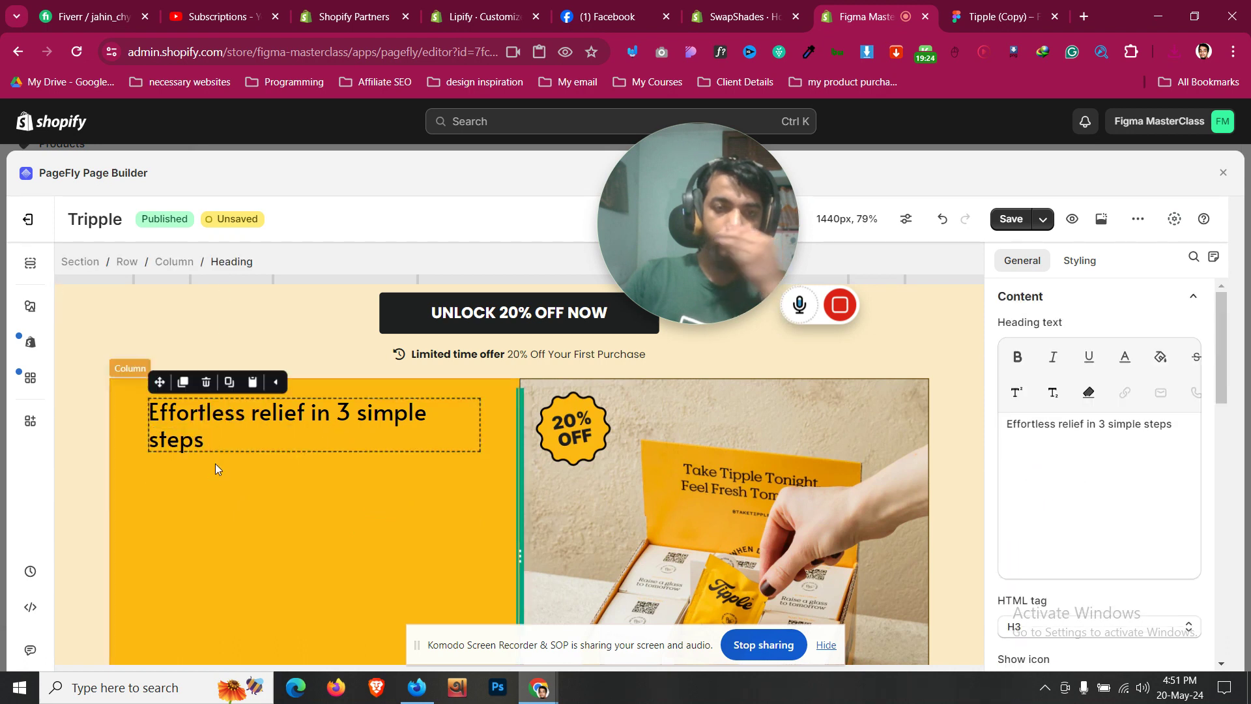
Step: Select the Effortless relief heading's column, open the element library, and switch to the instruction card in Figma
left_click(248, 516)
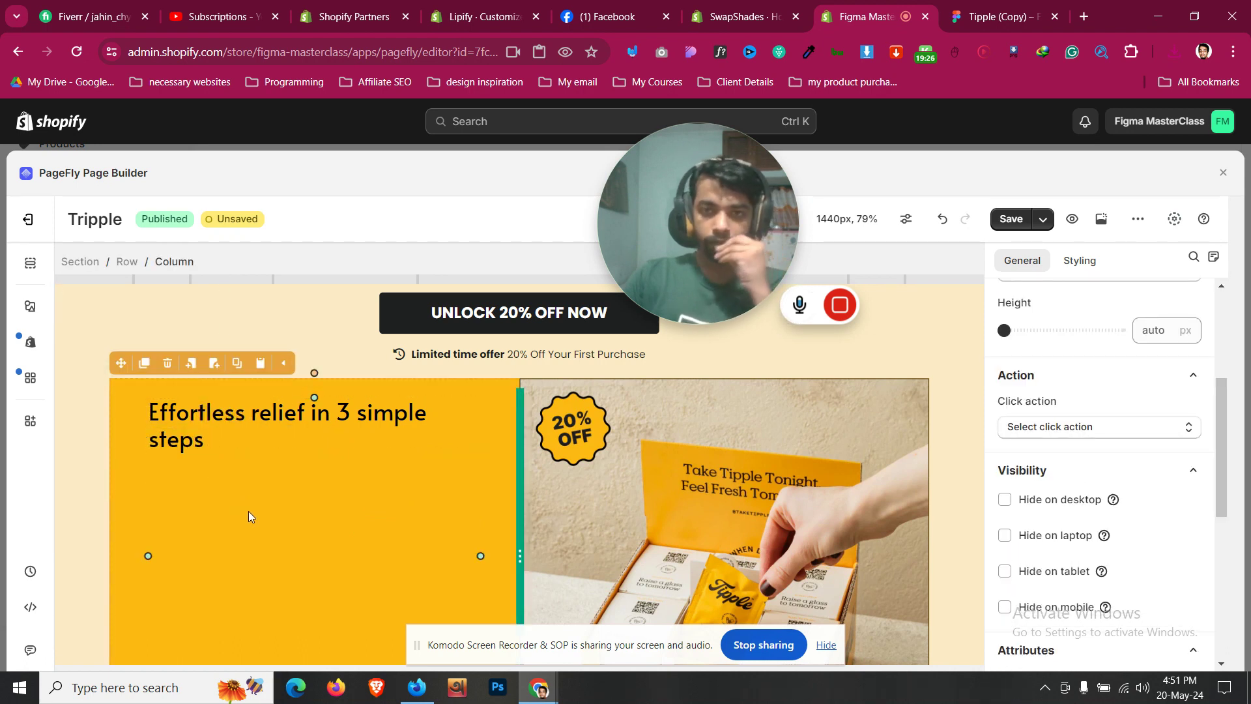
scroll(674, 530, "down", 1)
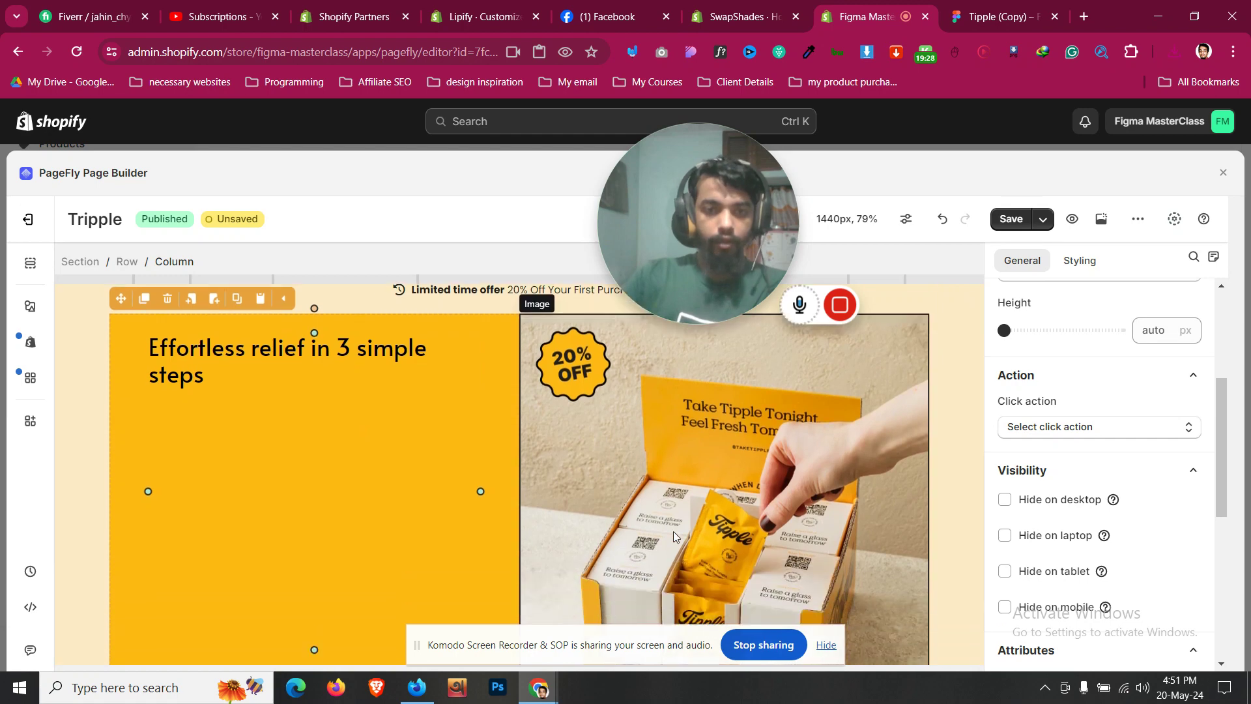
scroll(650, 524, "up", 2)
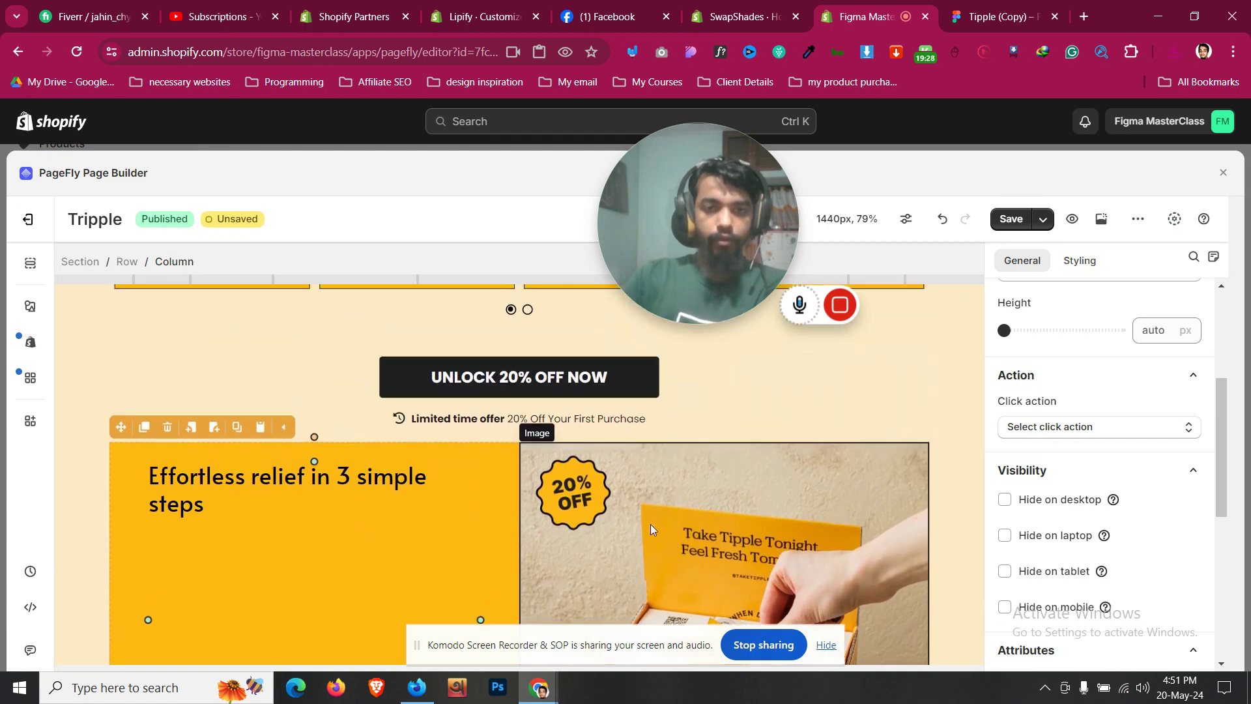
left_click(30, 306)
left_click(984, 9)
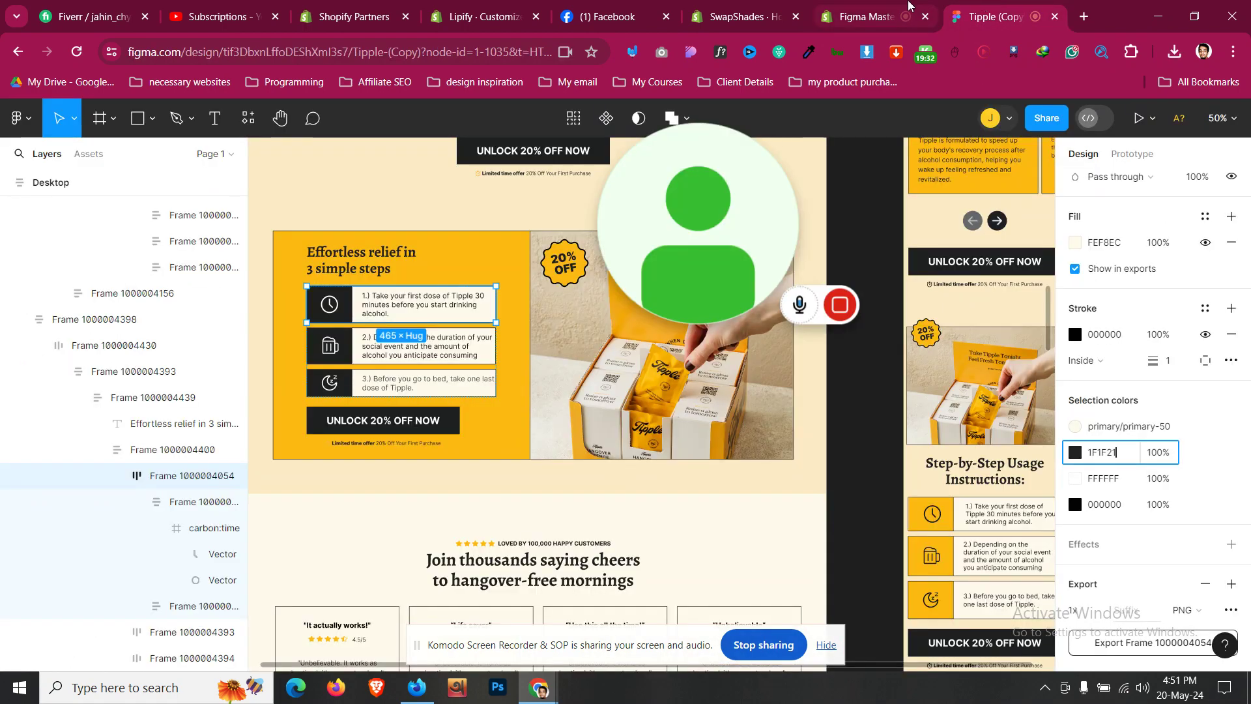